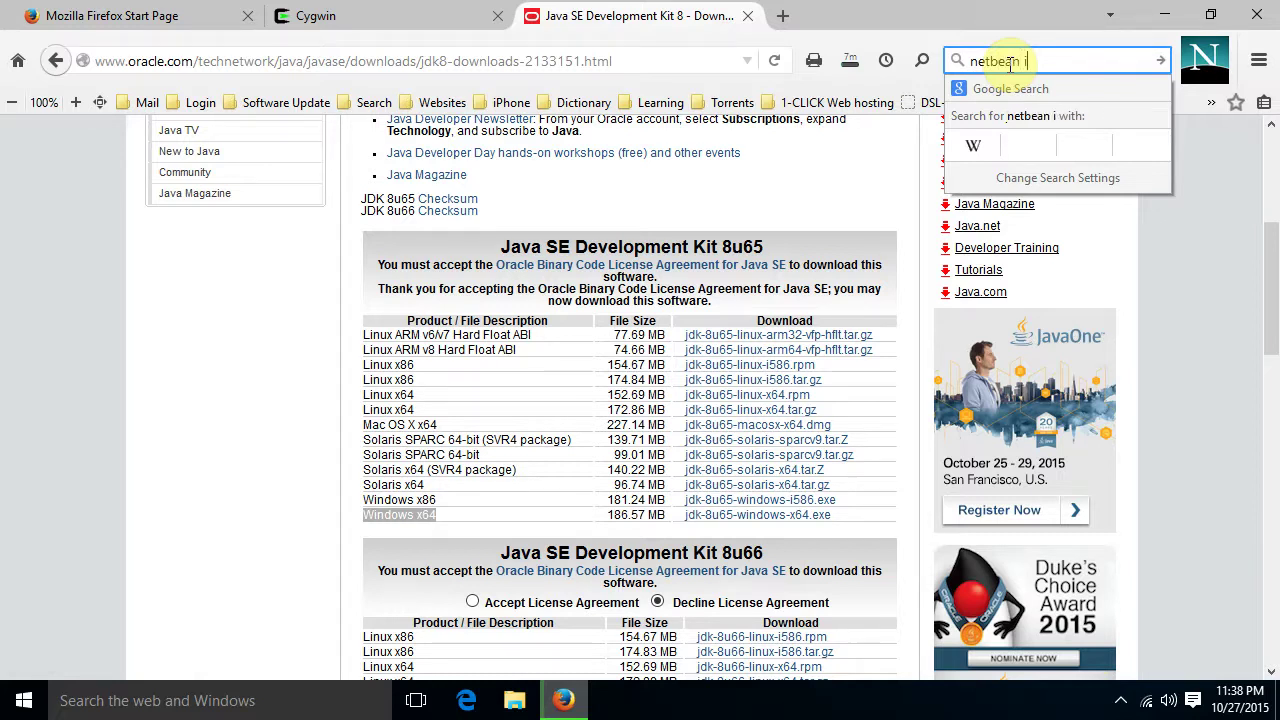
Search the web for "netbean ide" and open the download page of the official NetBeans site.
{"action": "key", "text": "Return"}
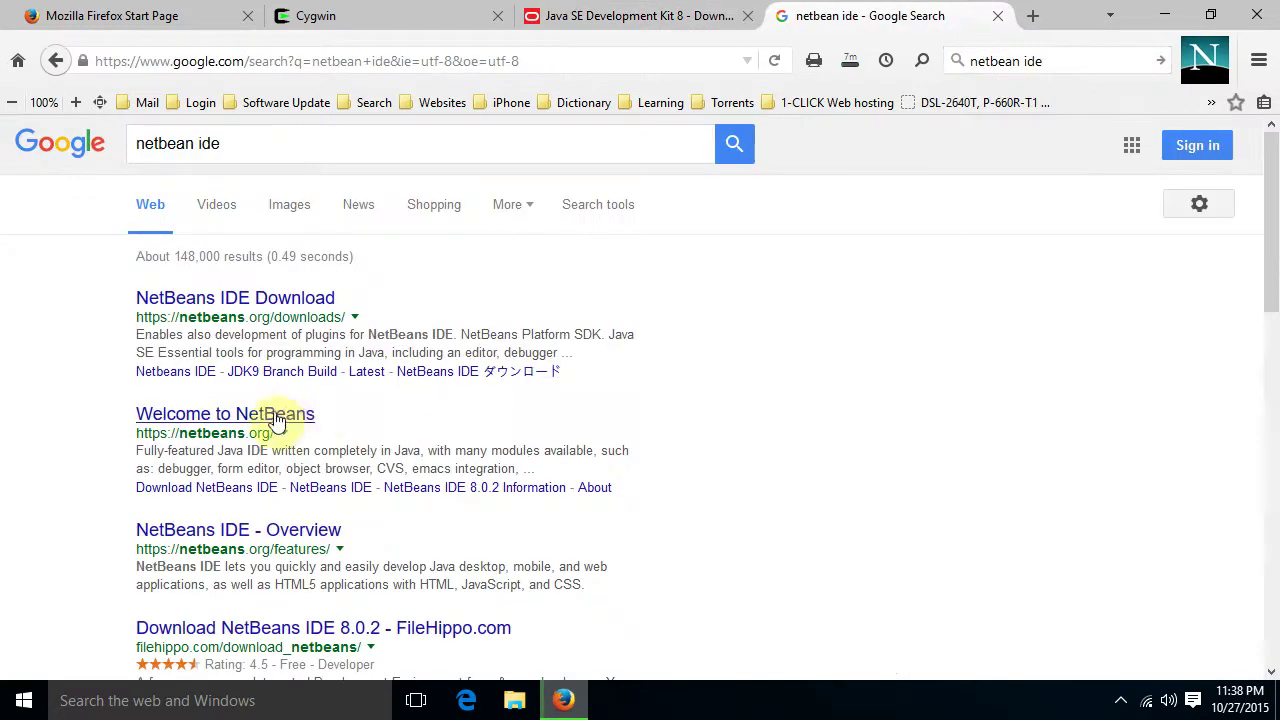
{"action": "left_click", "coordinate": [201, 416]}
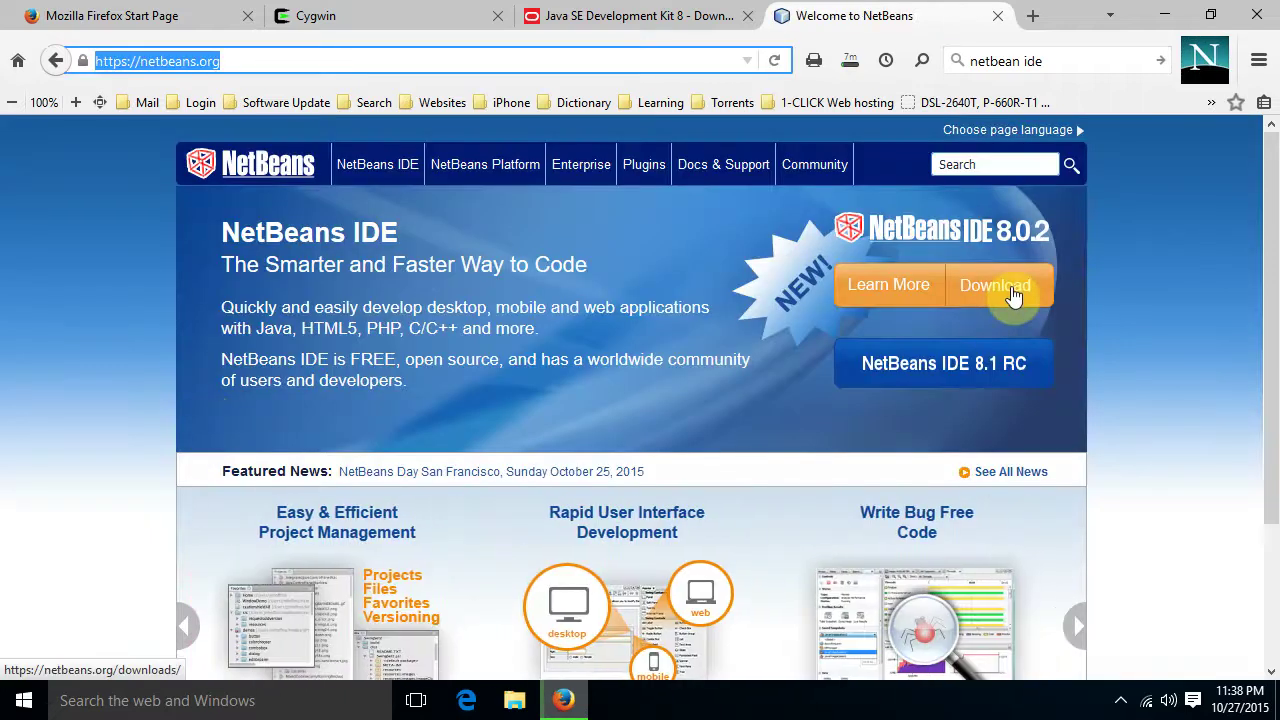
{"action": "left_click", "coordinate": [1013, 291]}
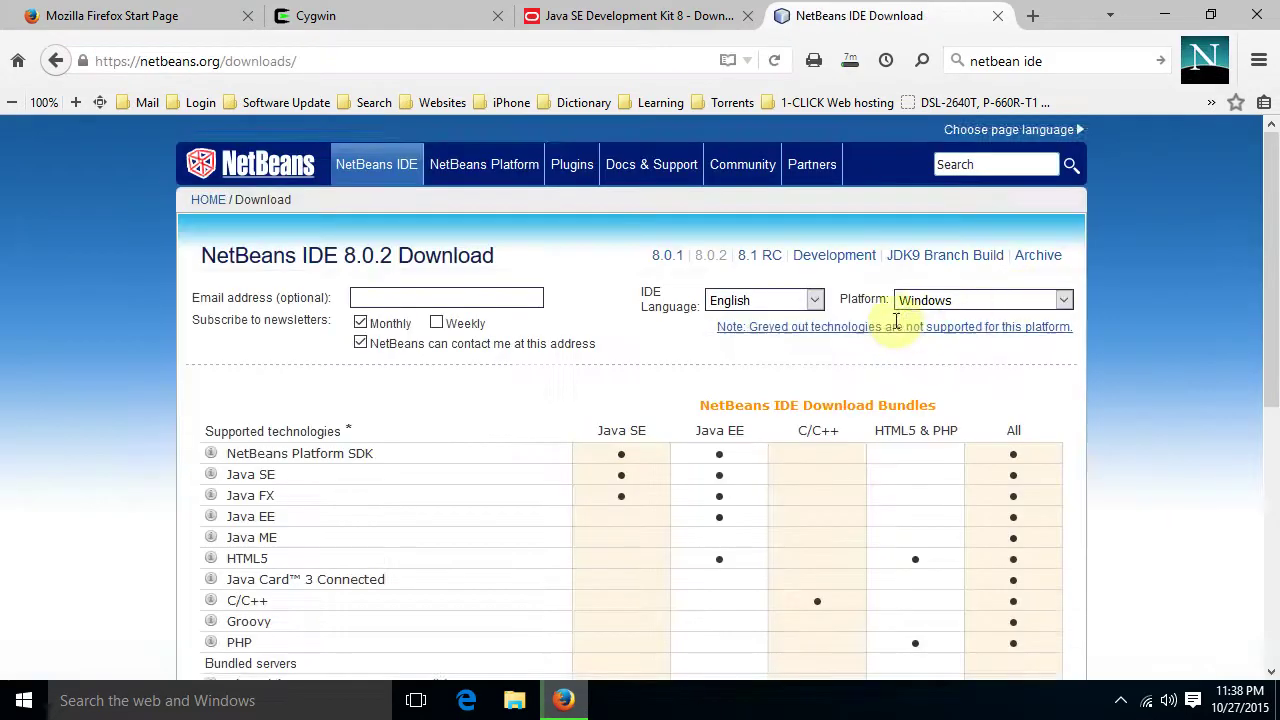
Download the NetBeans IDE 8.0.2 C/C++ bundle for Windows and save netbeans-8.0.2-cpp-windows in the Downloads folder.
{"action": "scroll", "coordinate": [897, 320], "scroll_direction": "down", "scroll_amount": 2}
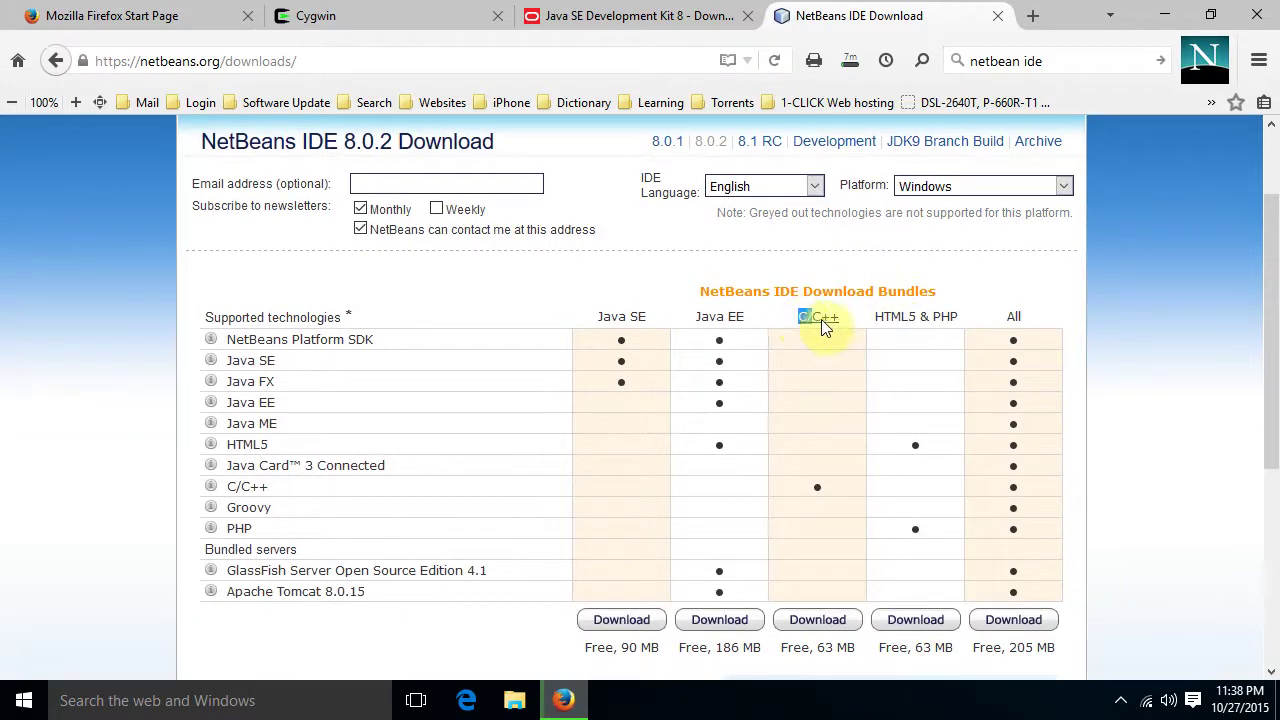
{"action": "left_click_drag", "start_coordinate": [821, 319], "coordinate": [838, 322]}
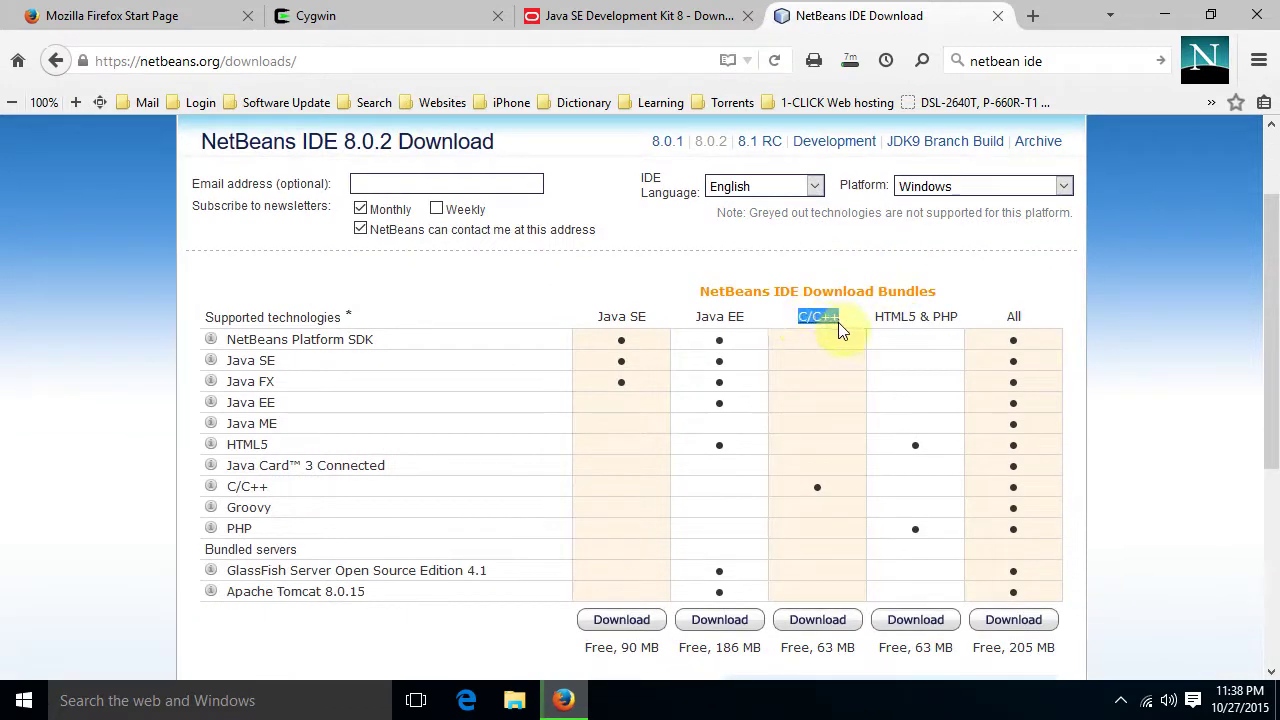
{"action": "left_click", "coordinate": [831, 621]}
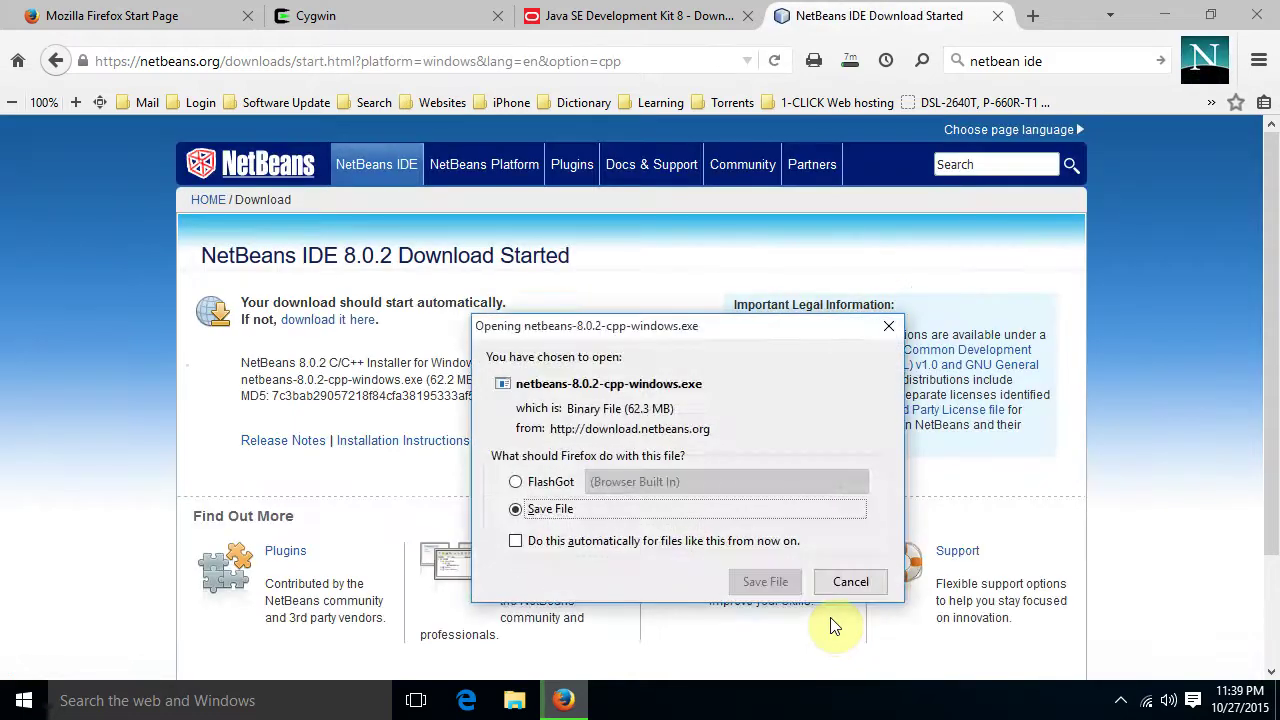
{"action": "left_click", "coordinate": [762, 582]}
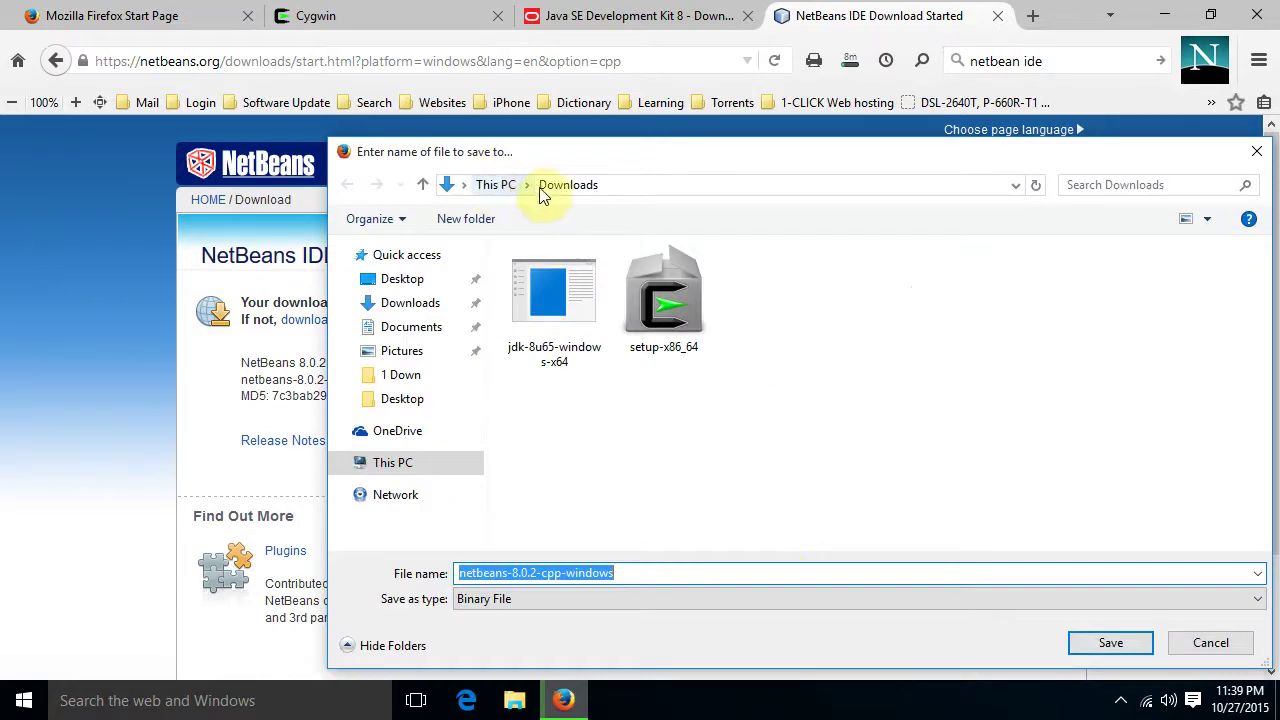
{"action": "left_click", "coordinate": [1105, 642]}
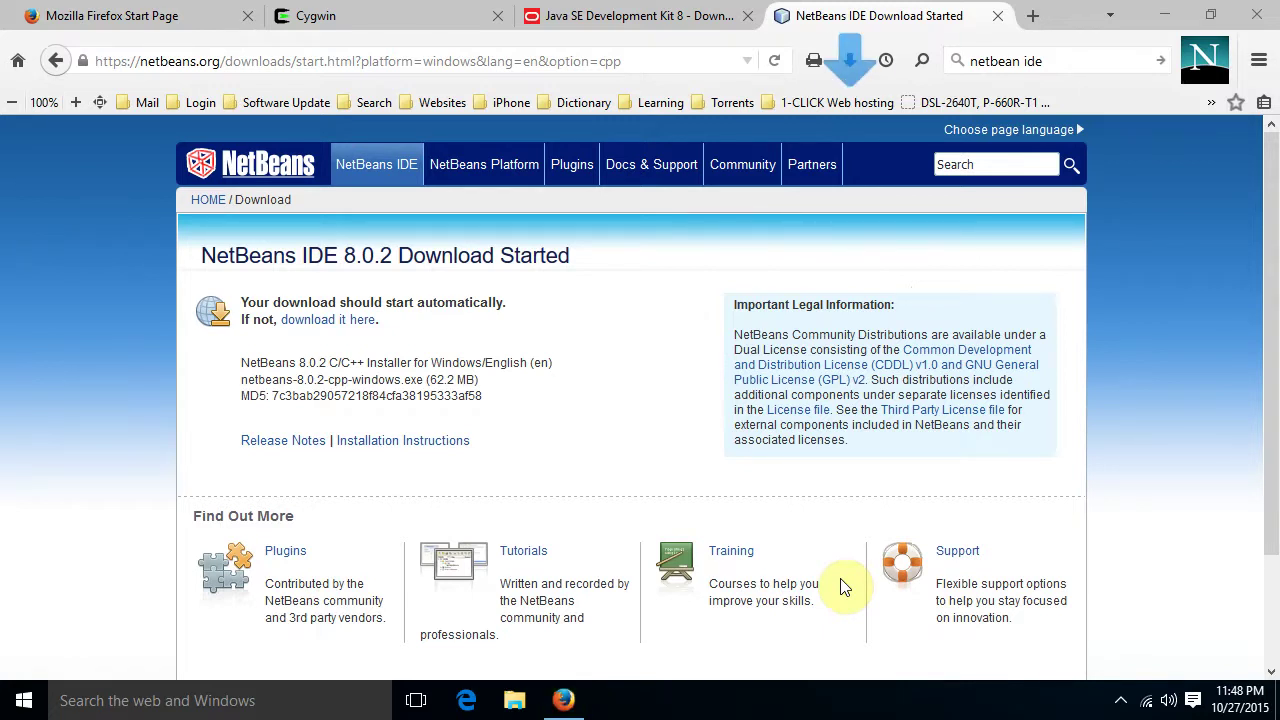
Show the downloaded setup-x86_64 file in its folder and launch this Cygwin installer.
{"action": "left_click", "coordinate": [848, 62]}
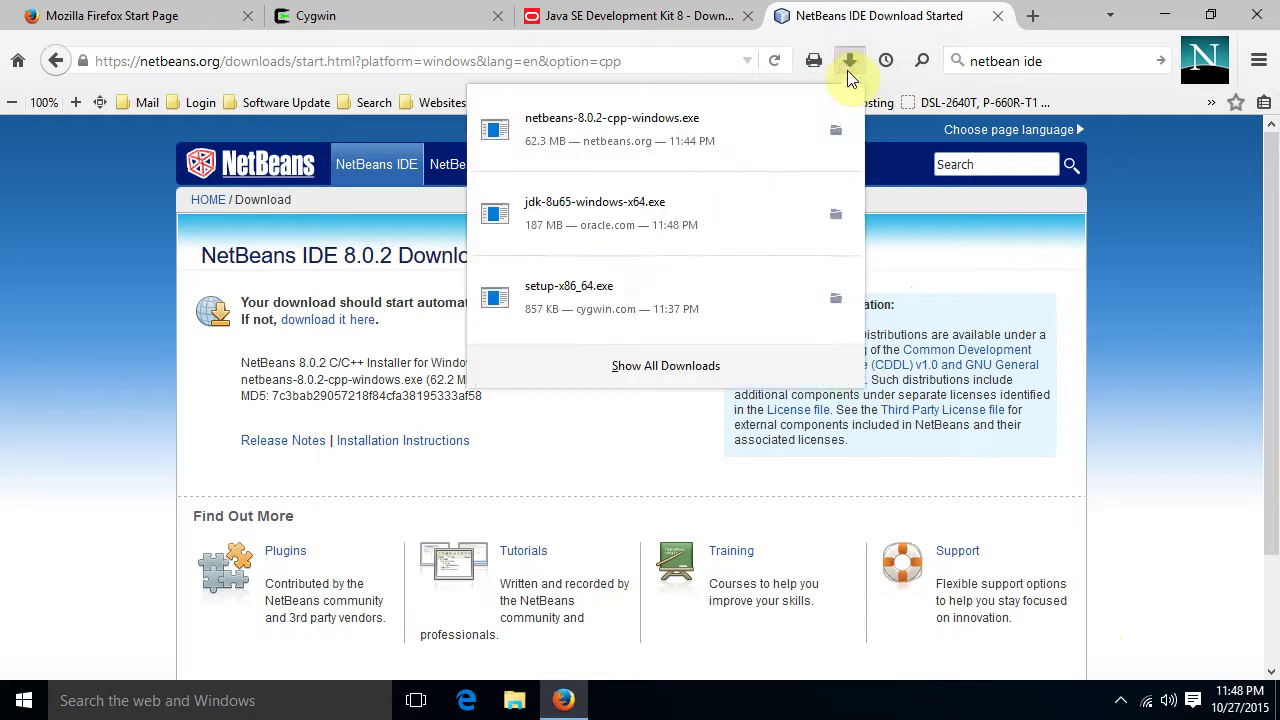
{"action": "left_click", "coordinate": [838, 302]}
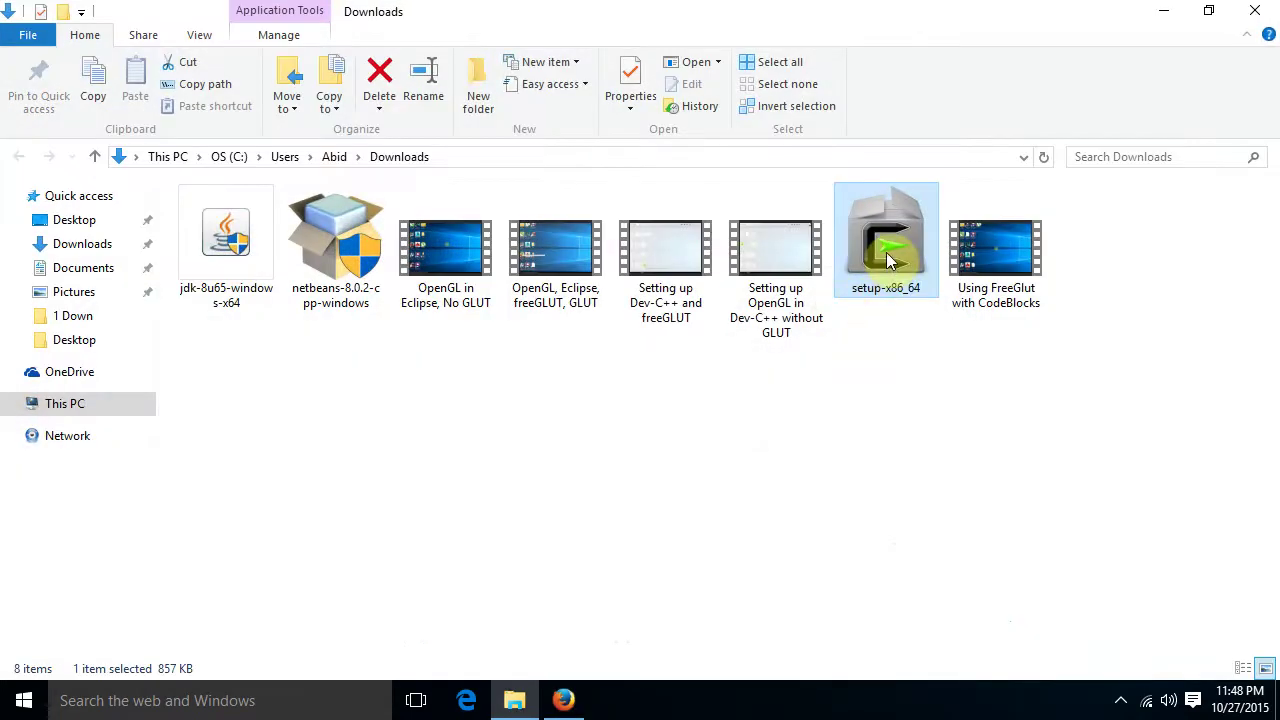
{"action": "double_click", "coordinate": [874, 250]}
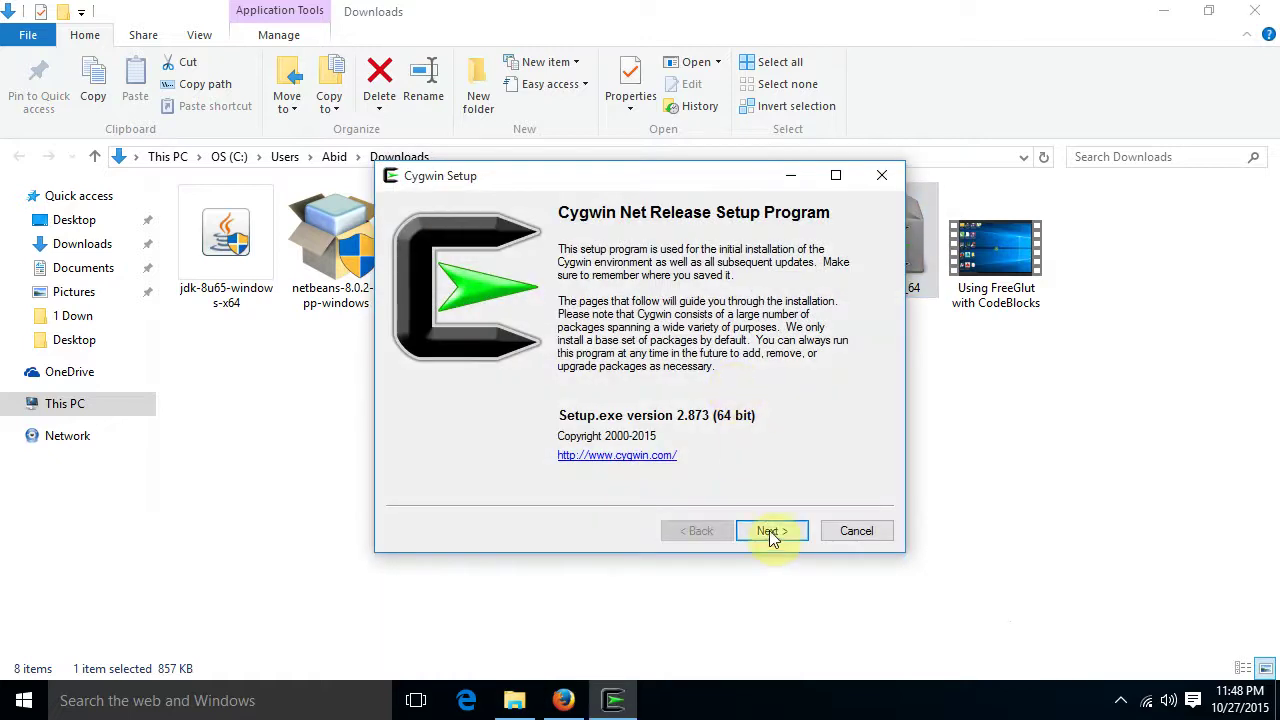
Set Cygwin to install from the Internet into C:\cygwin64 for all users, storing packages in the Downloads folder and using a direct connection.
{"action": "left_click", "coordinate": [770, 532]}
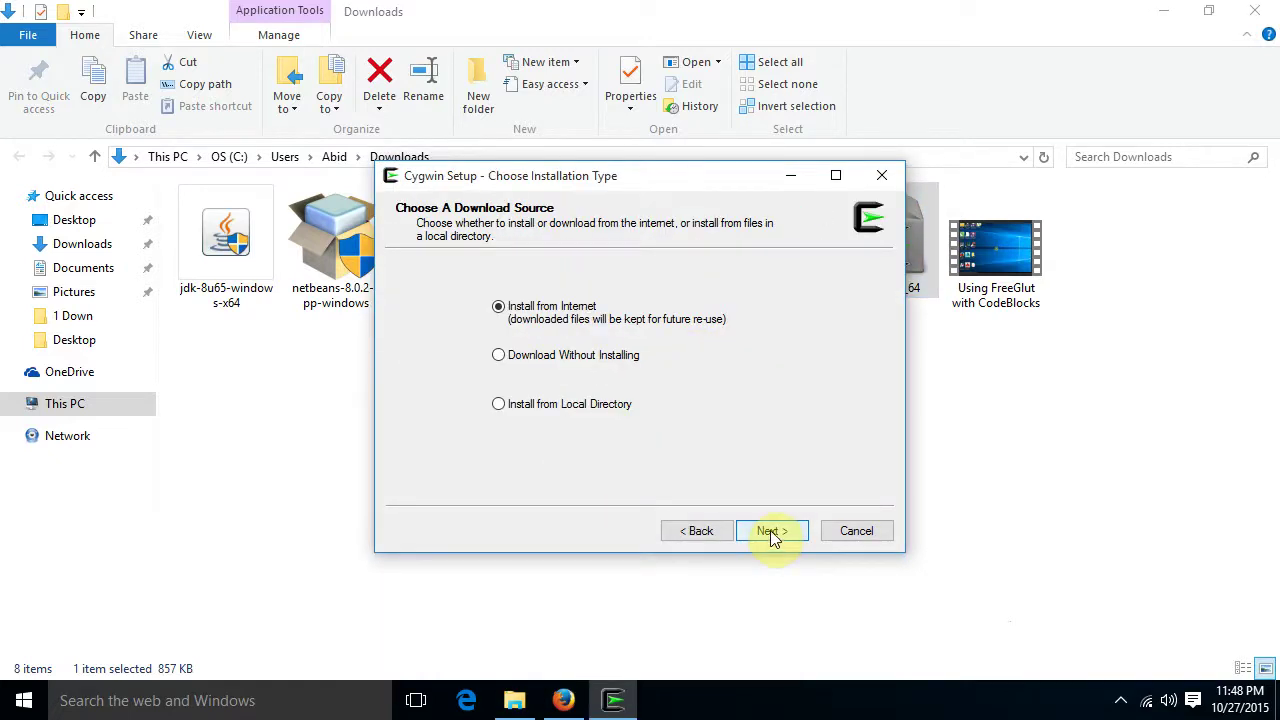
{"action": "left_click", "coordinate": [770, 532]}
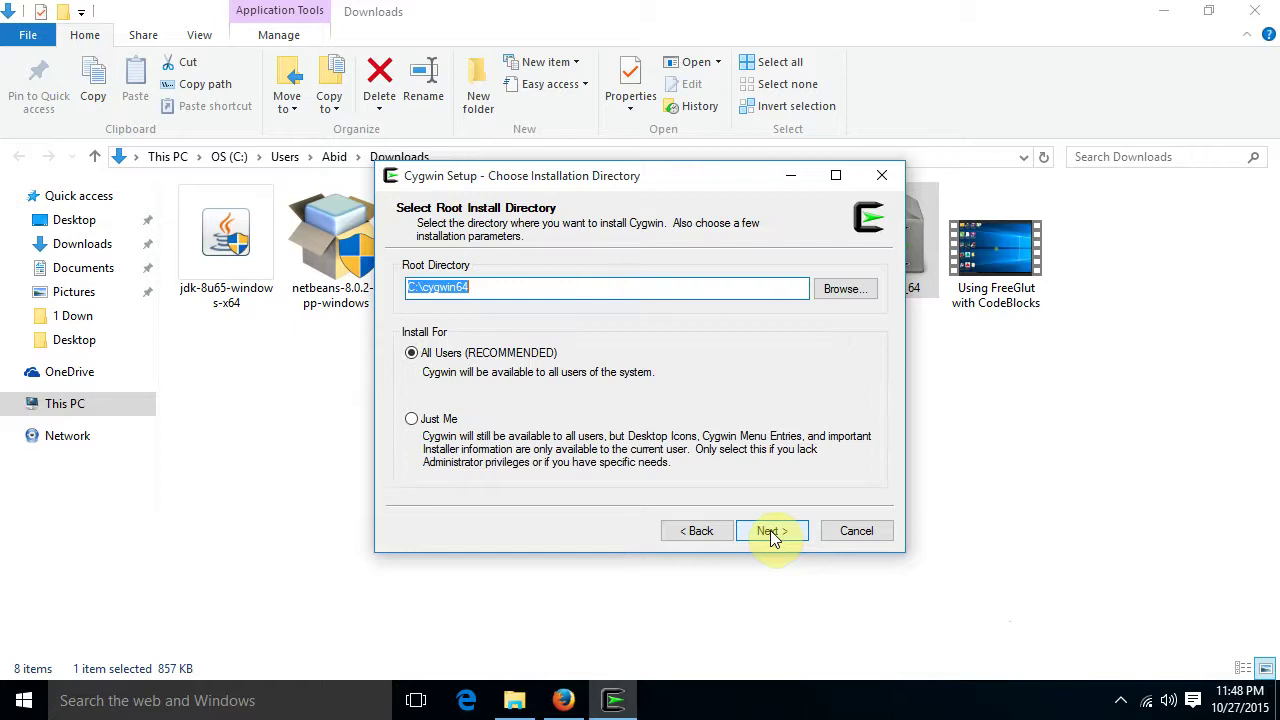
{"action": "left_click", "coordinate": [770, 532]}
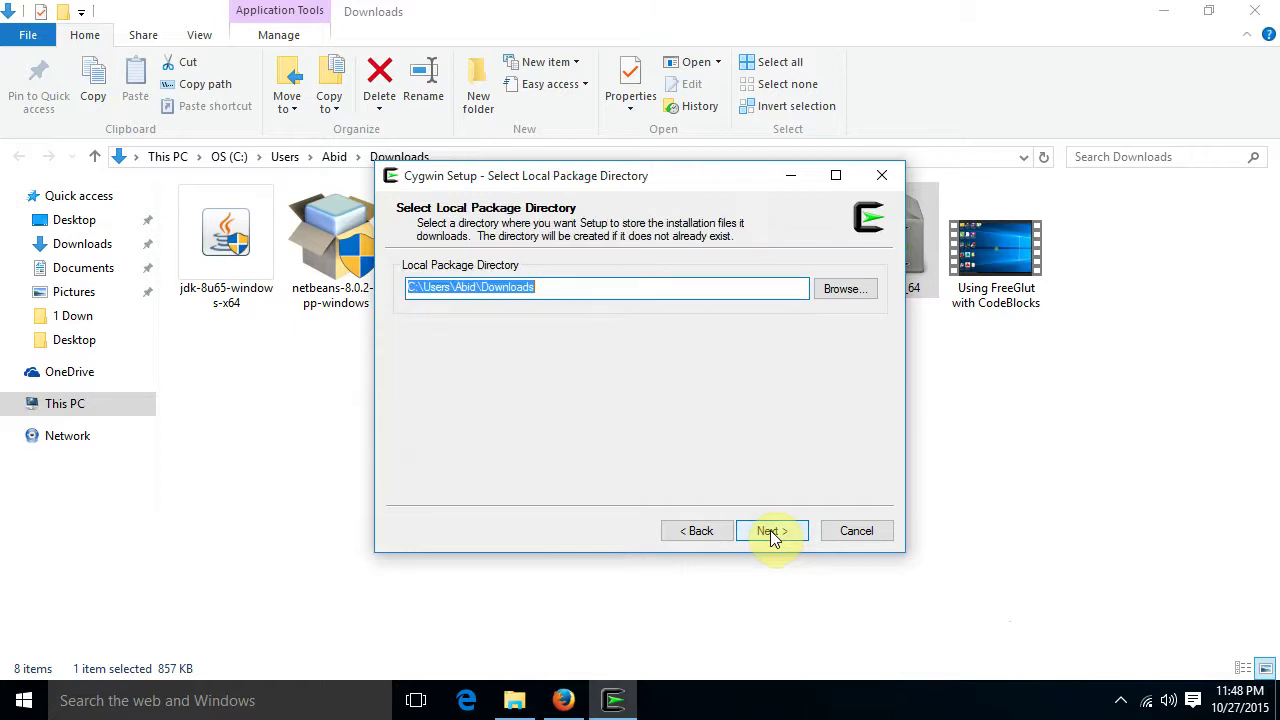
{"action": "left_click", "coordinate": [770, 532]}
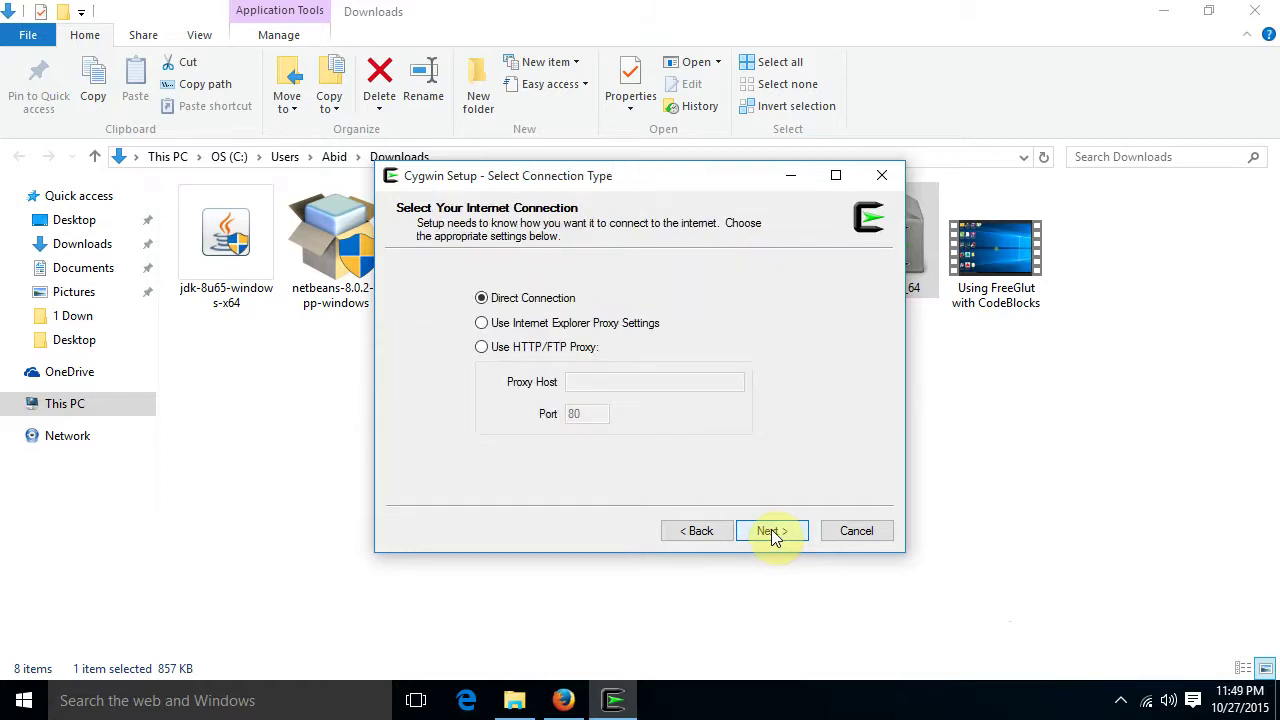
{"action": "left_click", "coordinate": [771, 532]}
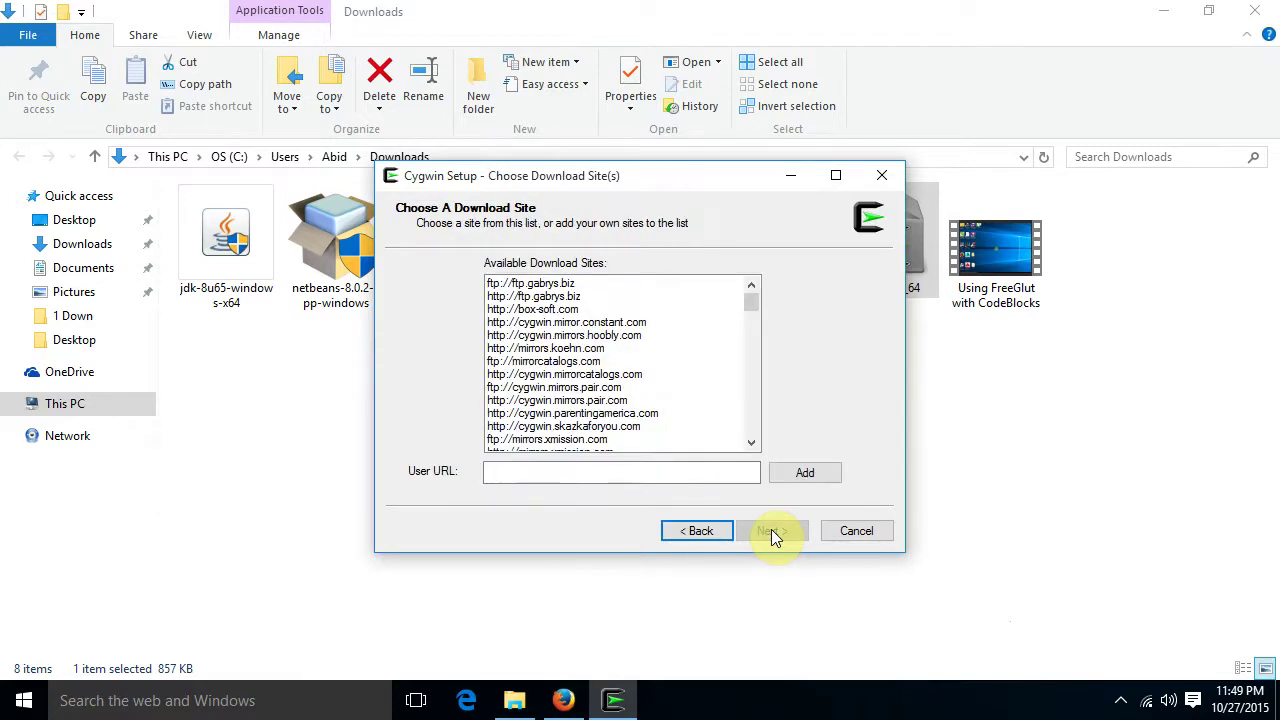
Choose ftp://ftp.gabrys.biz as the Cygwin download site and proceed to the package selection.
{"action": "mouse_move", "coordinate": [755, 298]}
{"action": "left_mouse_down"}
{"action": "mouse_move", "coordinate": [767, 426]}
{"action": "mouse_move", "coordinate": [766, 285]}
{"action": "left_mouse_up"}
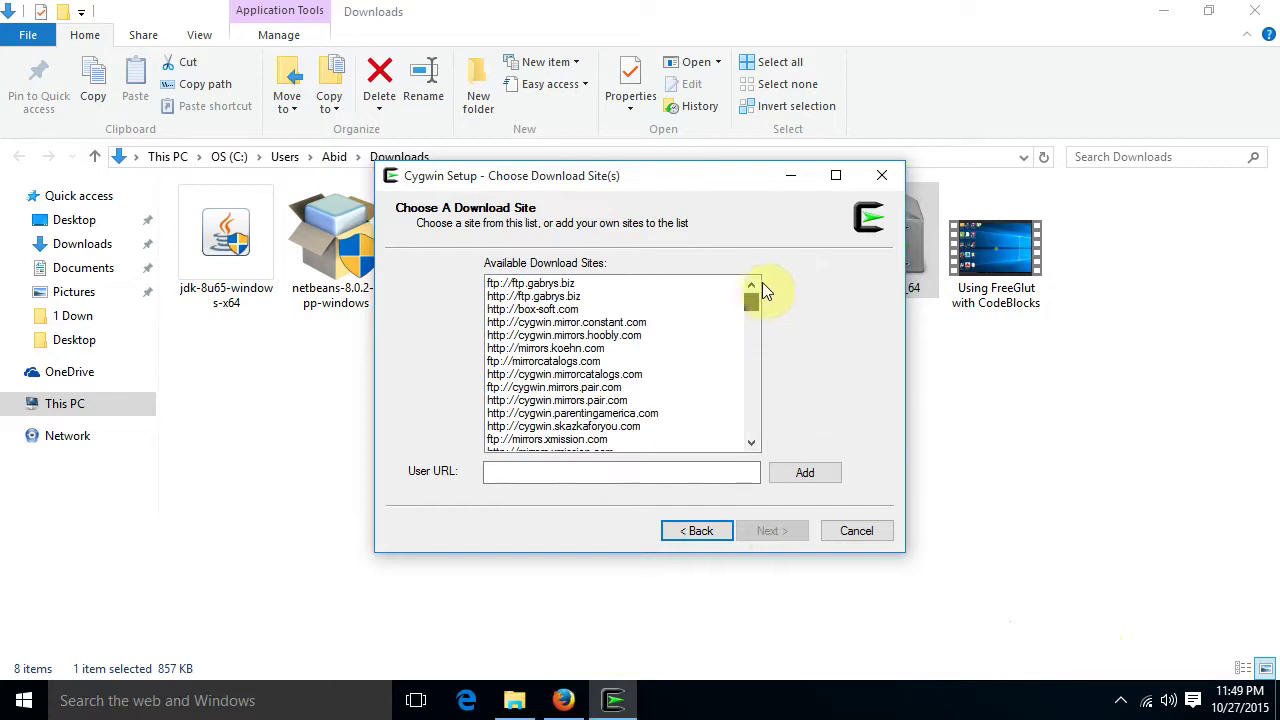
{"action": "left_click", "coordinate": [552, 285]}
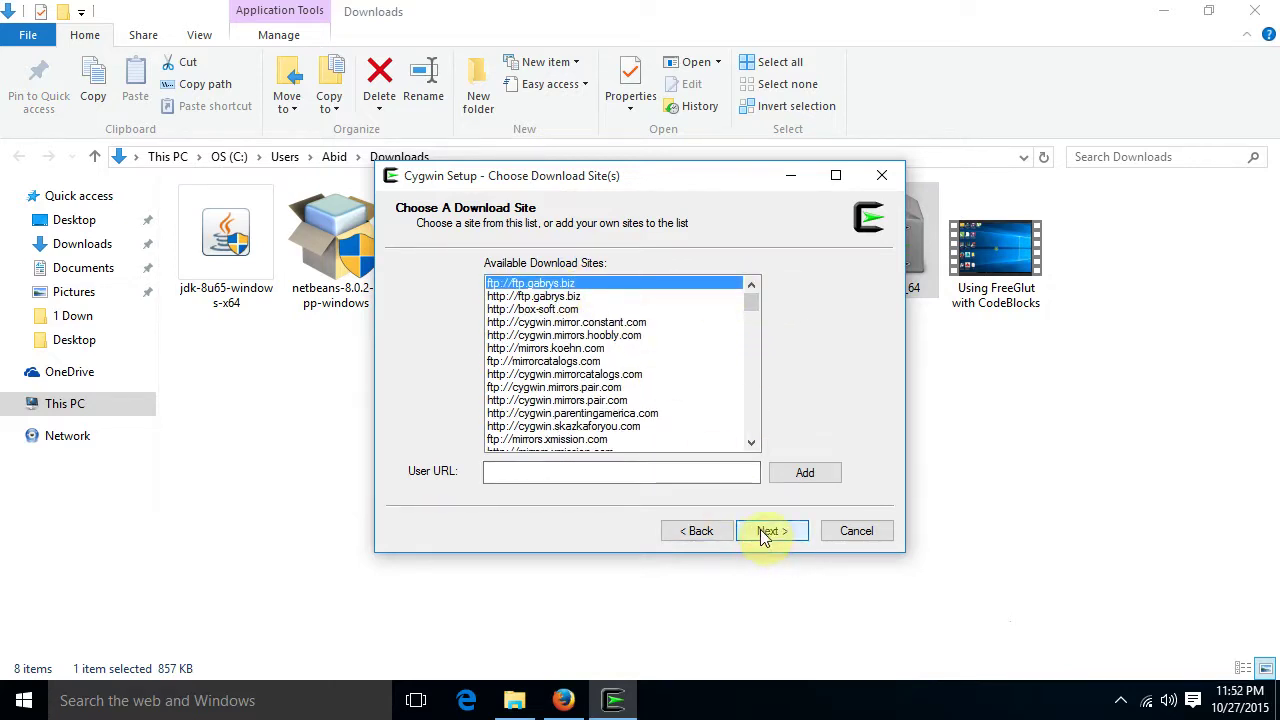
{"action": "left_click", "coordinate": [763, 535]}
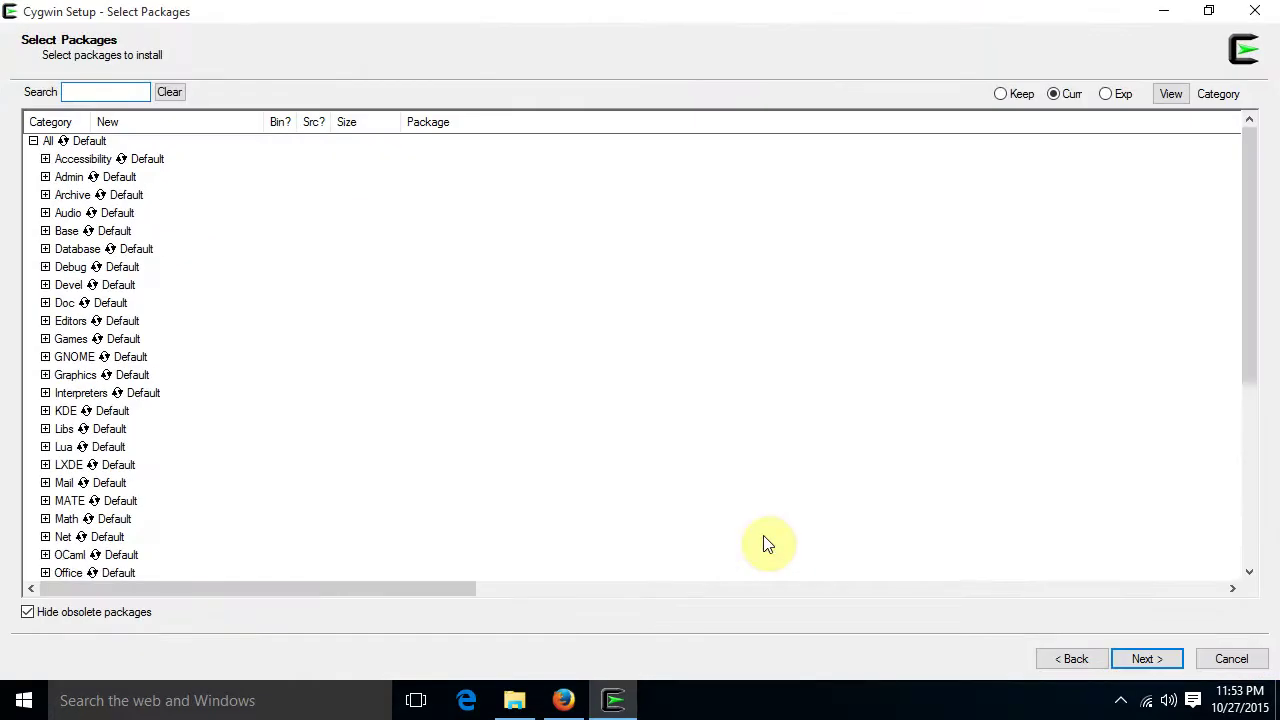
In the Devel category, mark gcc-core 5.2.0-1, gcc-g++ 5.2.0-1 and gdb 7.9.1-1 for installation.
{"action": "left_click", "coordinate": [45, 285]}
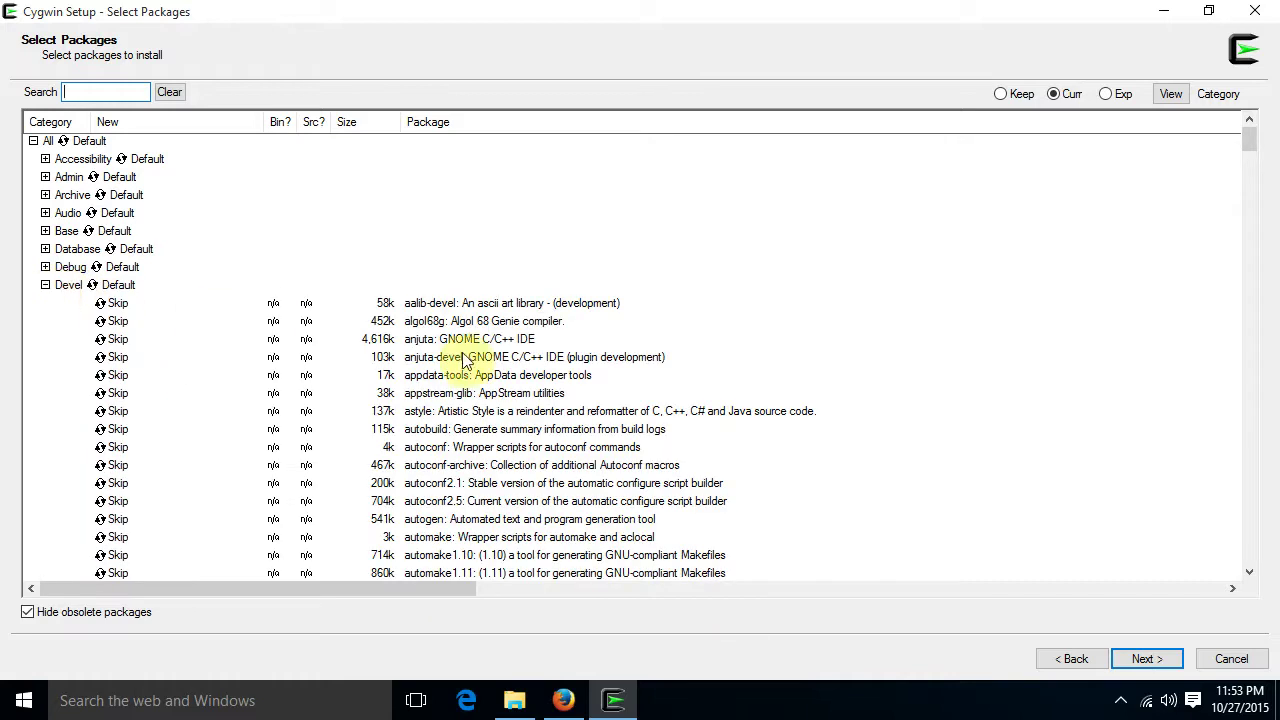
{"action": "scroll", "coordinate": [470, 357], "scroll_direction": "down", "scroll_amount": 9}
{"action": "scroll", "coordinate": [470, 357], "scroll_direction": "down", "scroll_amount": 15}
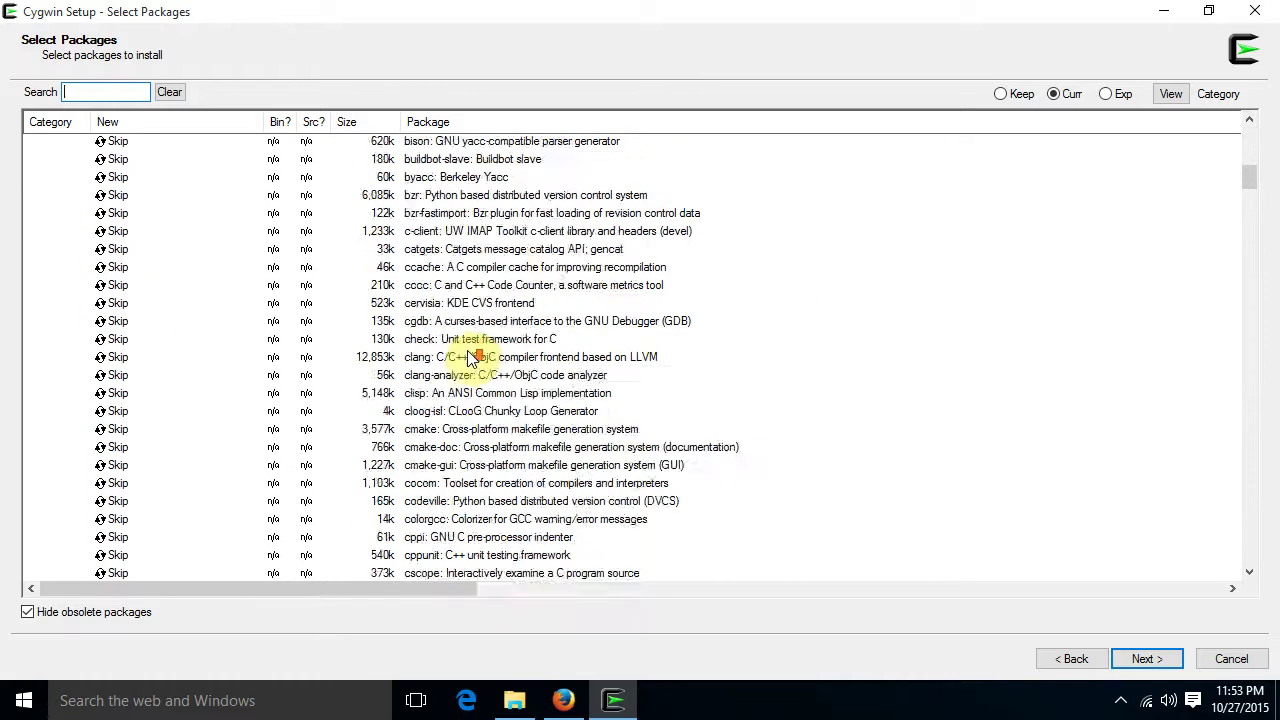
{"action": "scroll", "coordinate": [470, 357], "scroll_direction": "down", "scroll_amount": 20}
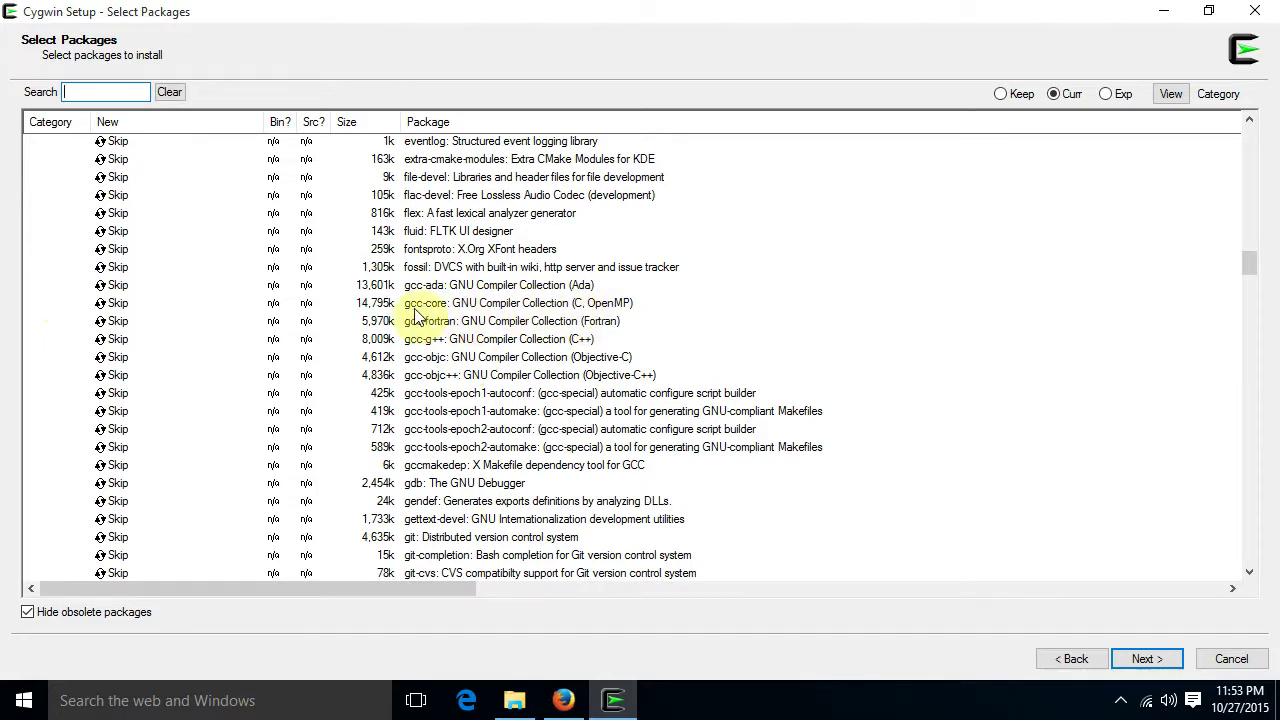
{"action": "left_click", "coordinate": [116, 303]}
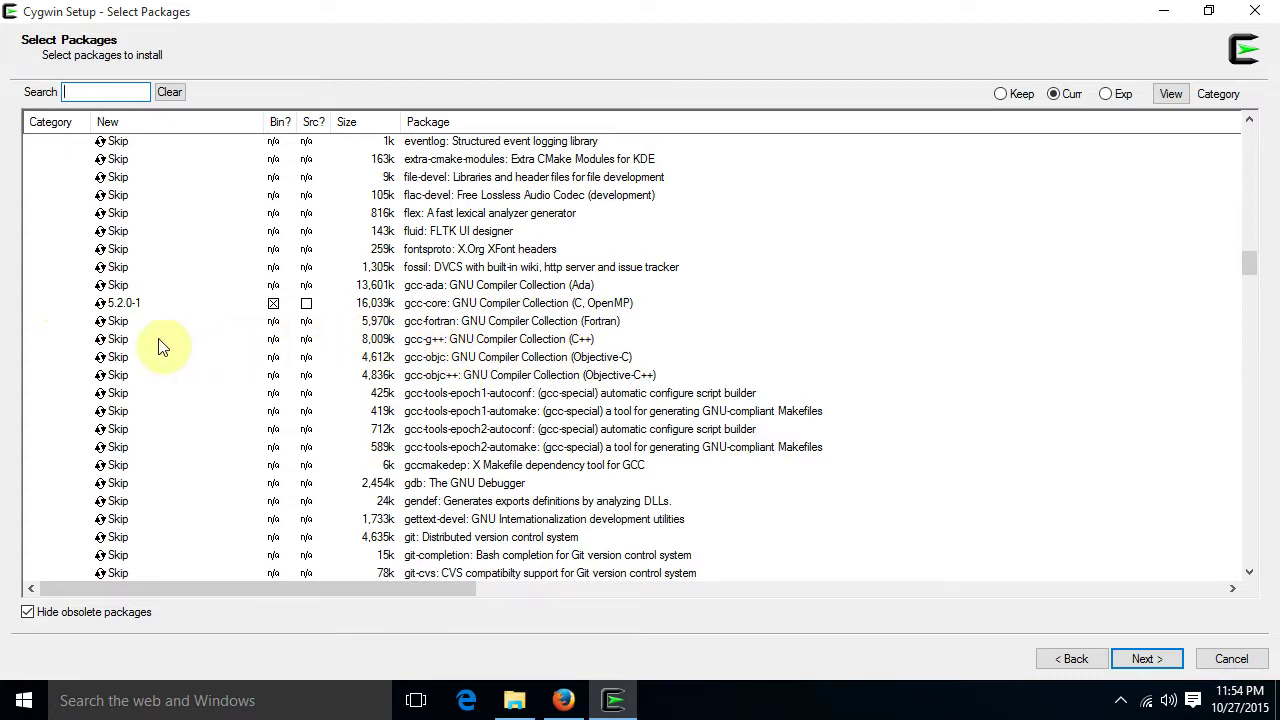
{"action": "left_click", "coordinate": [116, 340]}
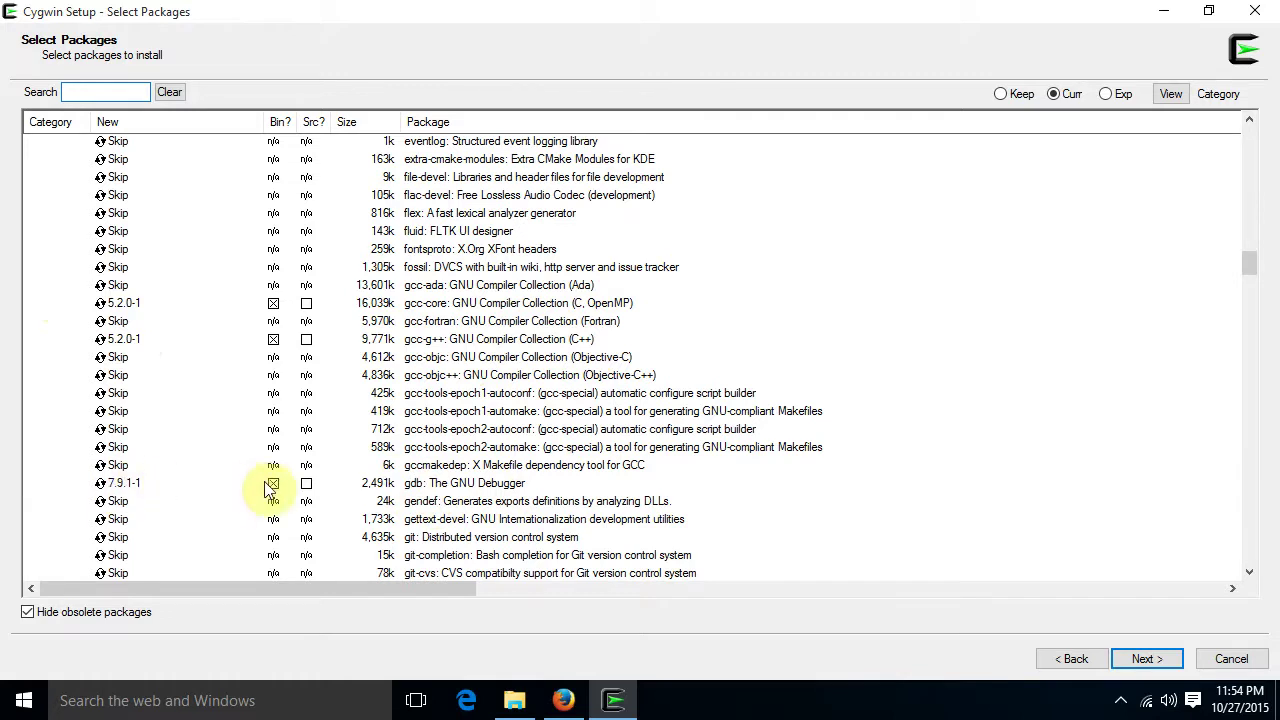
Mark the GNU make package, version 4.1-1, for installation in the Devel category.
{"action": "scroll", "coordinate": [282, 488], "scroll_direction": "down", "scroll_amount": 3}
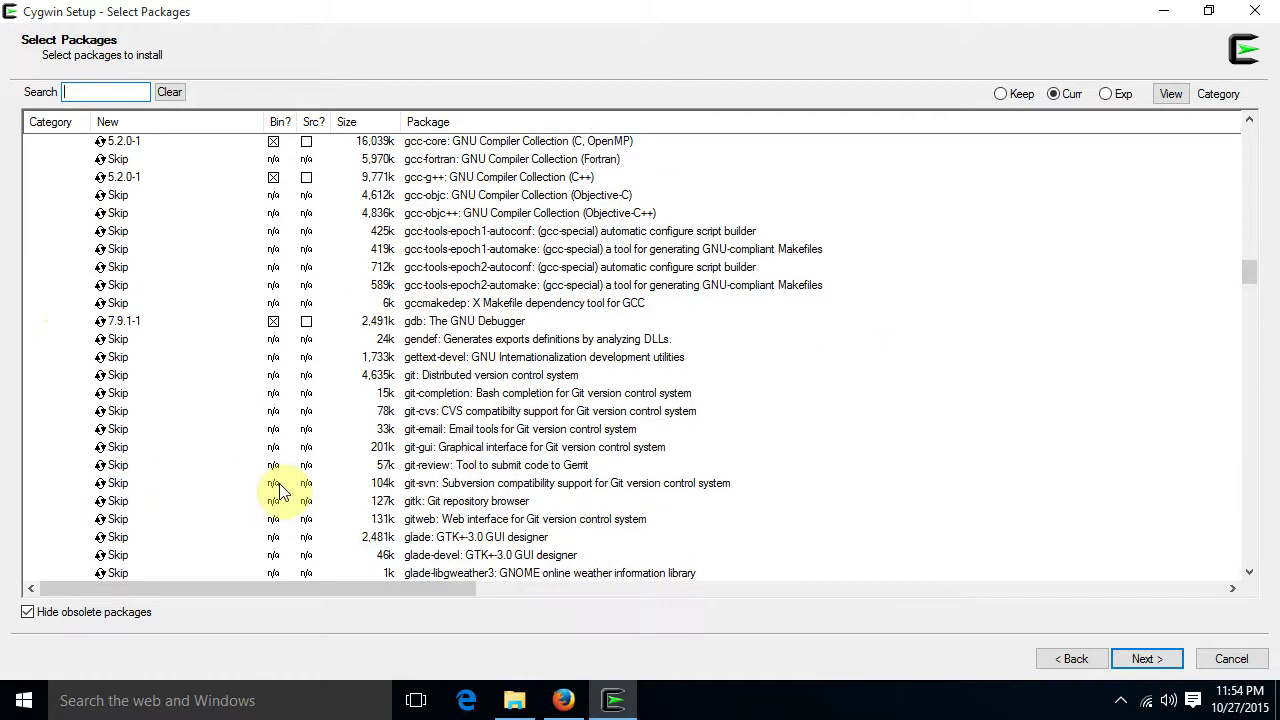
{"action": "scroll", "coordinate": [282, 488], "scroll_direction": "down", "scroll_amount": 15}
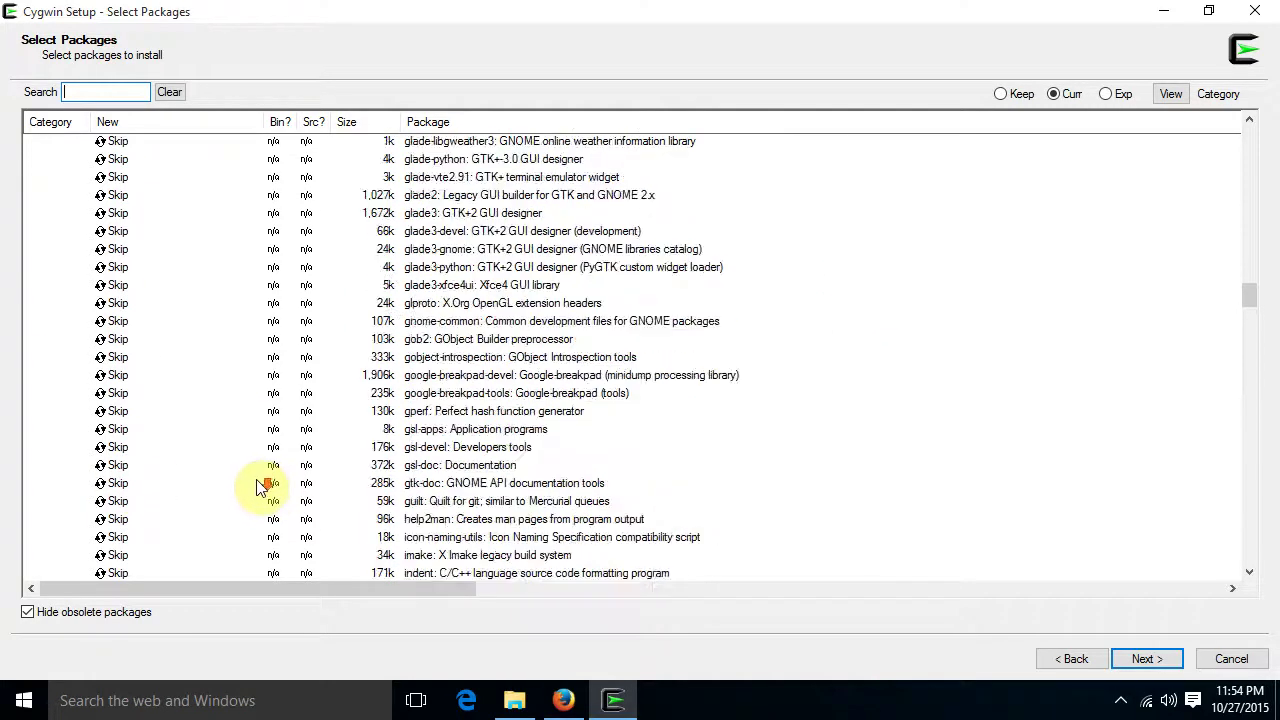
{"action": "scroll", "coordinate": [262, 485], "scroll_direction": "down", "scroll_amount": 13}
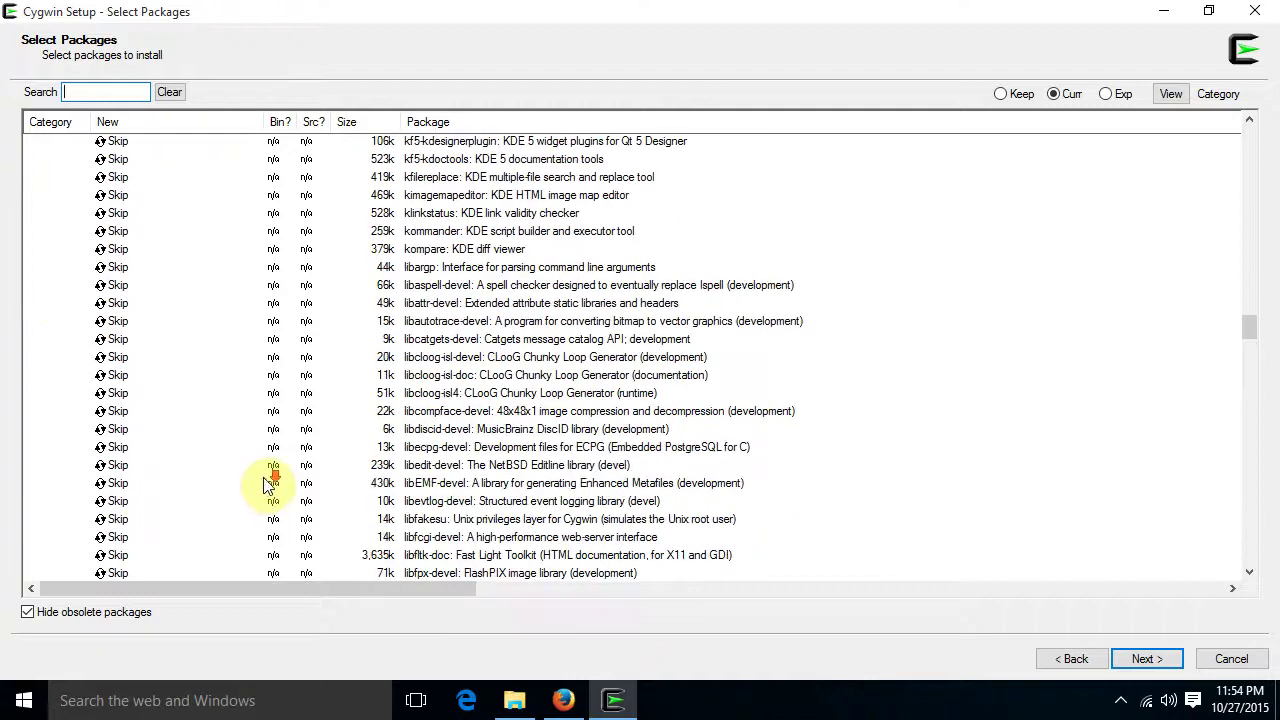
{"action": "scroll", "coordinate": [272, 480], "scroll_direction": "down", "scroll_amount": 10}
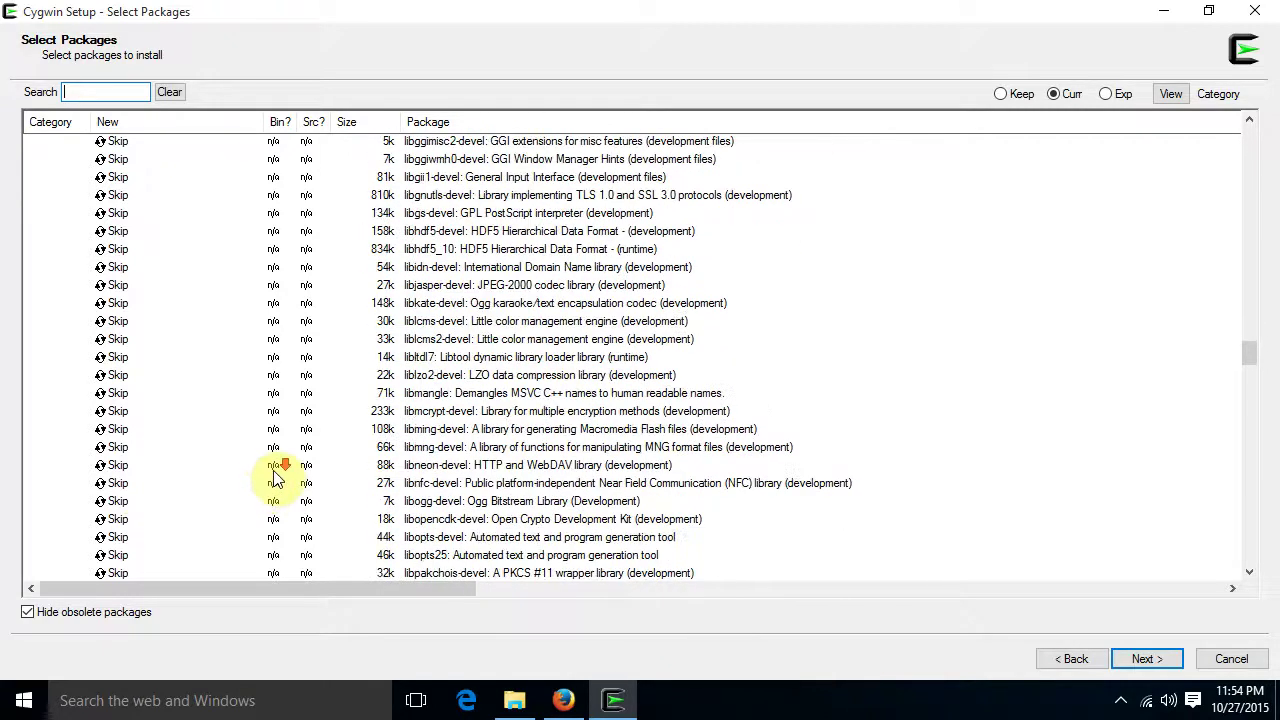
{"action": "scroll", "coordinate": [283, 473], "scroll_direction": "down", "scroll_amount": 9}
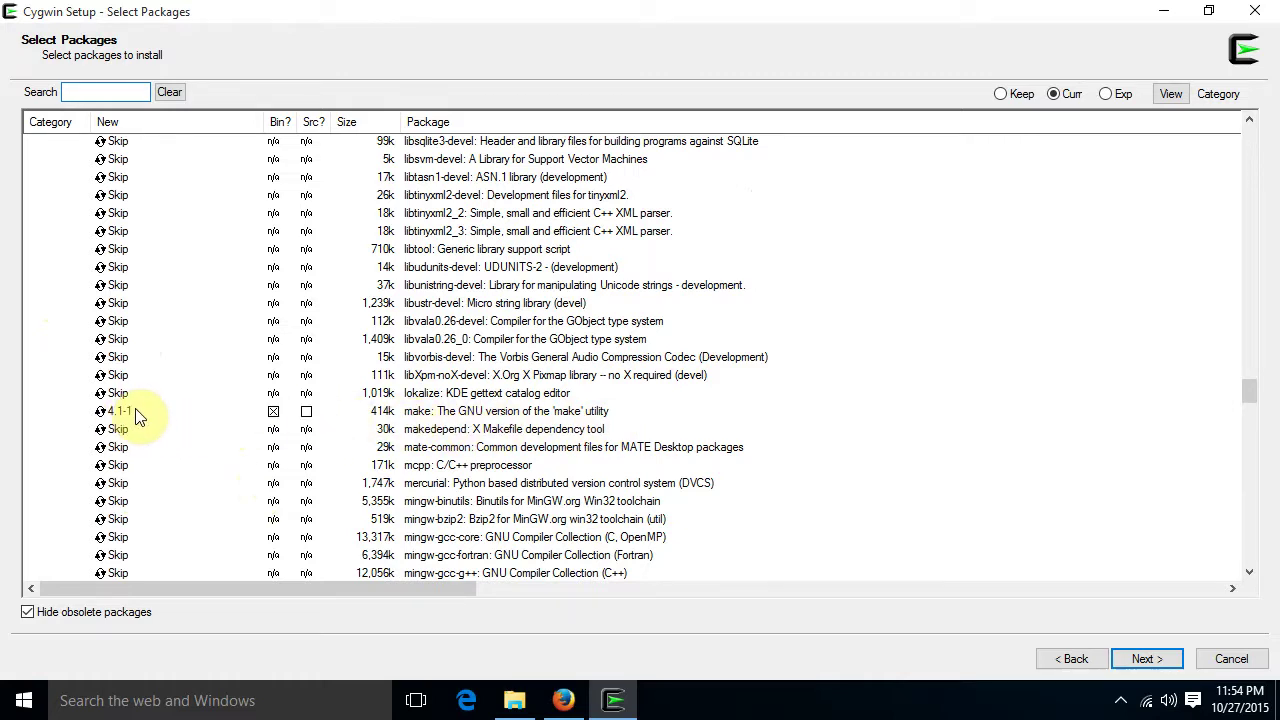
Install the selected packages with their required dependencies, and finish the setup without a desktop or Start Menu icon.
{"action": "left_click", "coordinate": [1150, 662]}
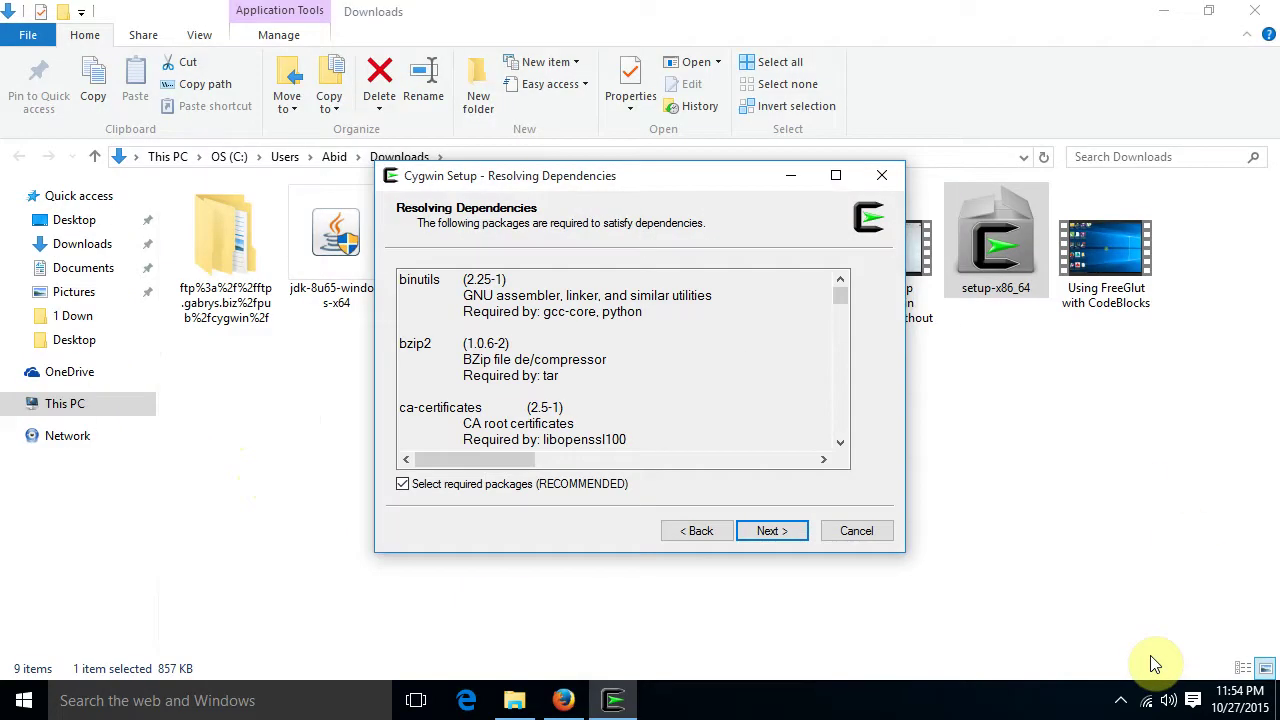
{"action": "left_click", "coordinate": [755, 530]}
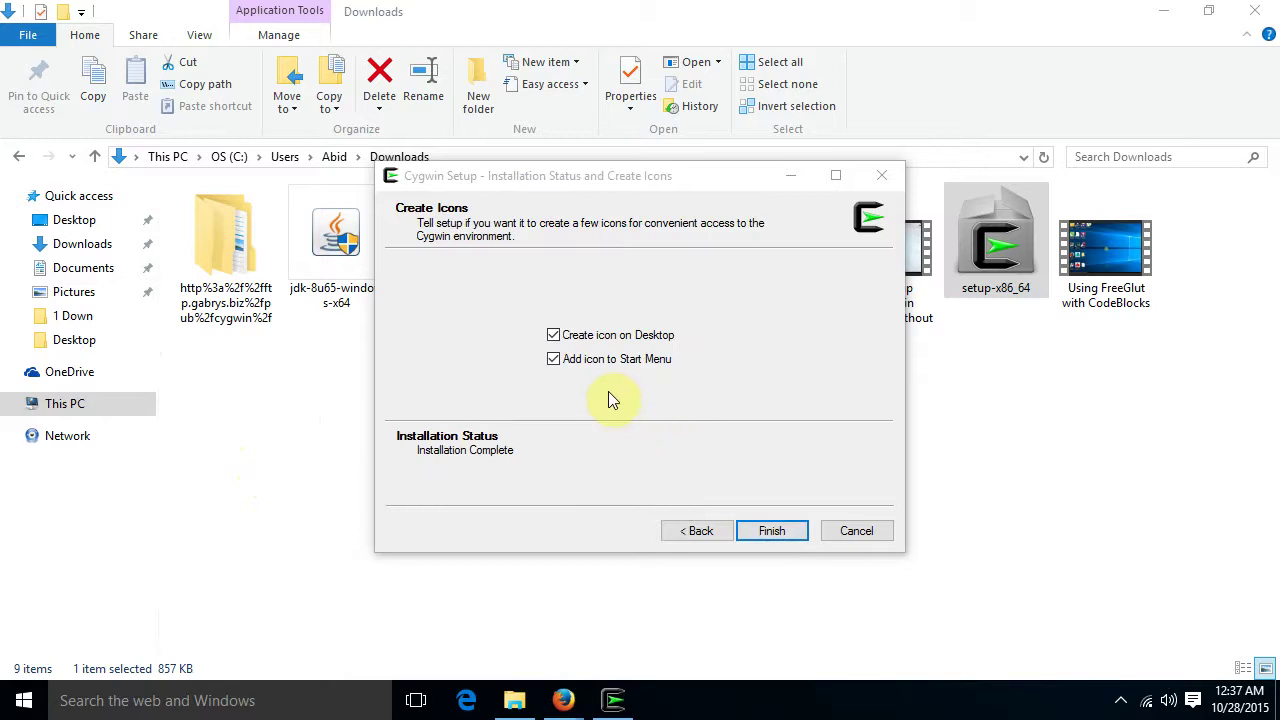
{"action": "left_click", "coordinate": [556, 337]}
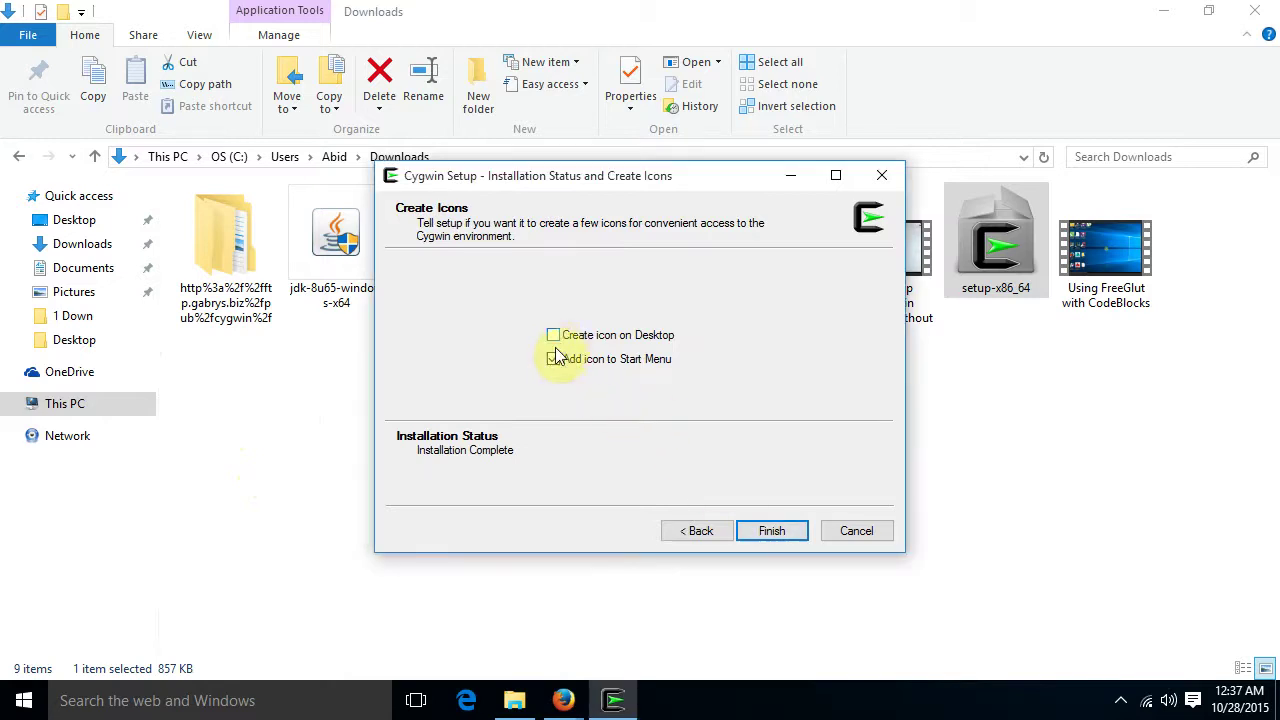
{"action": "left_click", "coordinate": [556, 359]}
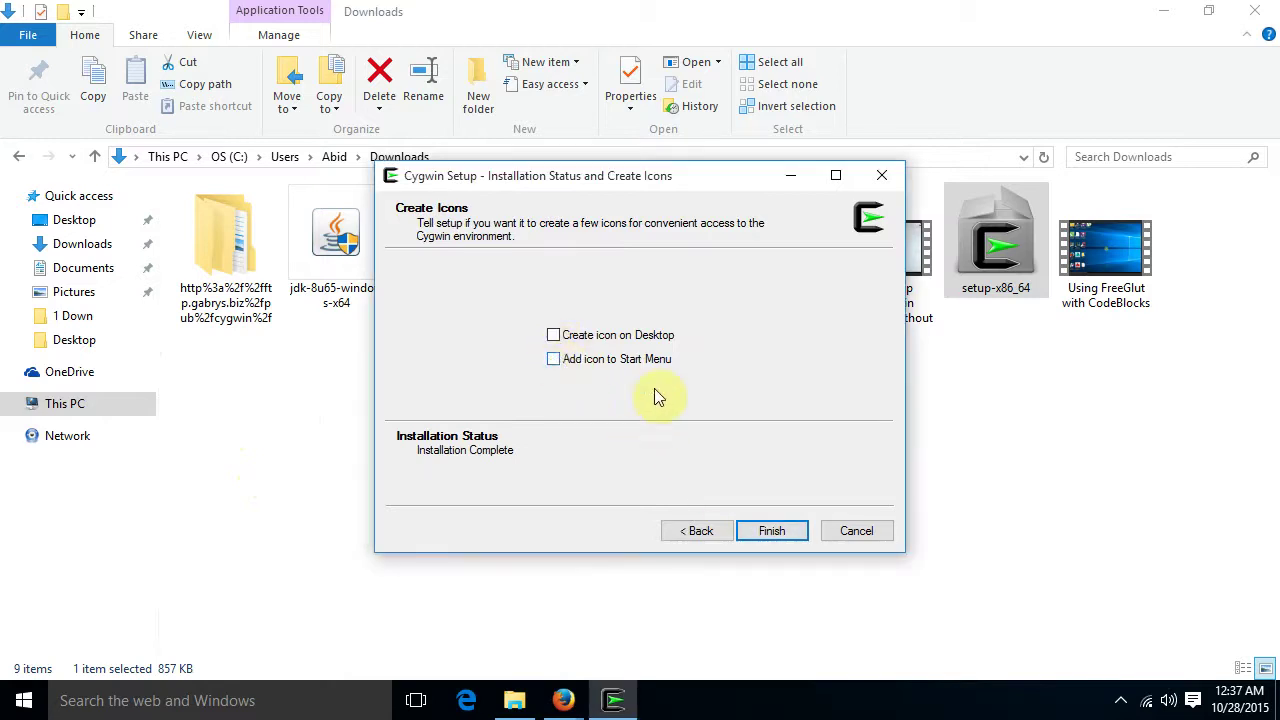
{"action": "left_click", "coordinate": [771, 531]}
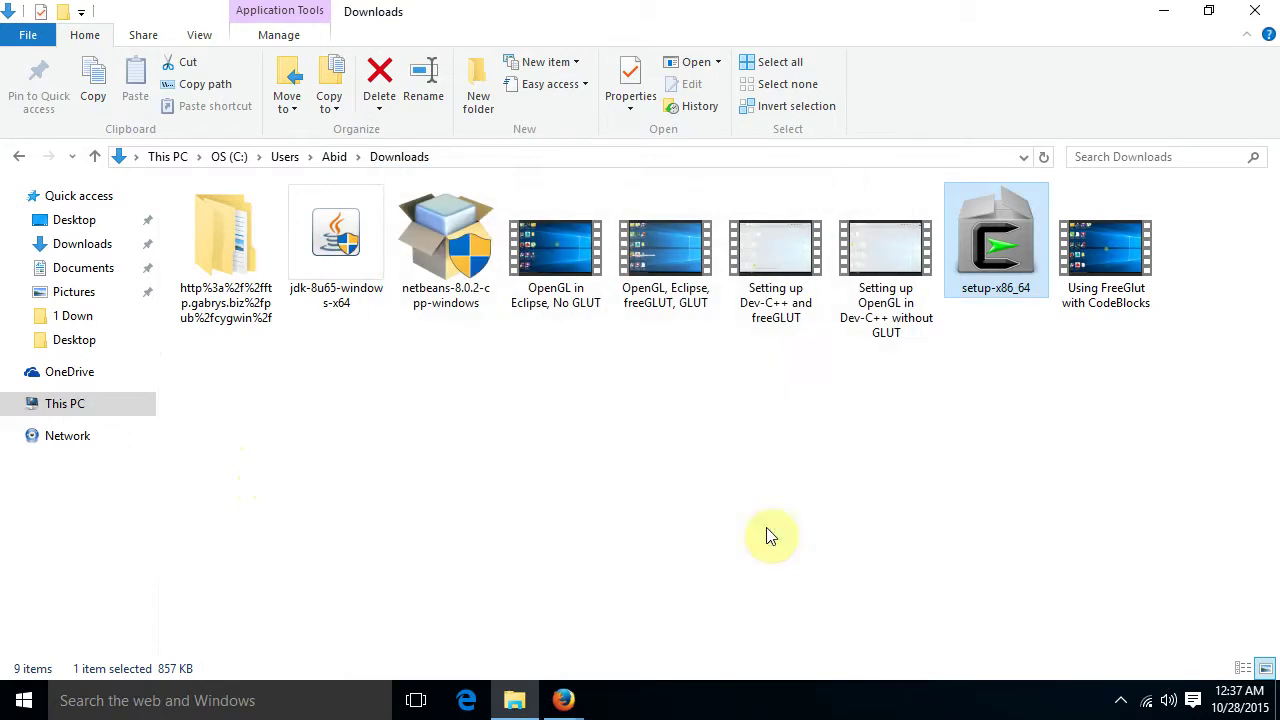
Run the jdk-8u65-windows-x64 installer and install the Java SE Development Kit with the default features and location.
{"action": "left_click", "coordinate": [341, 242]}
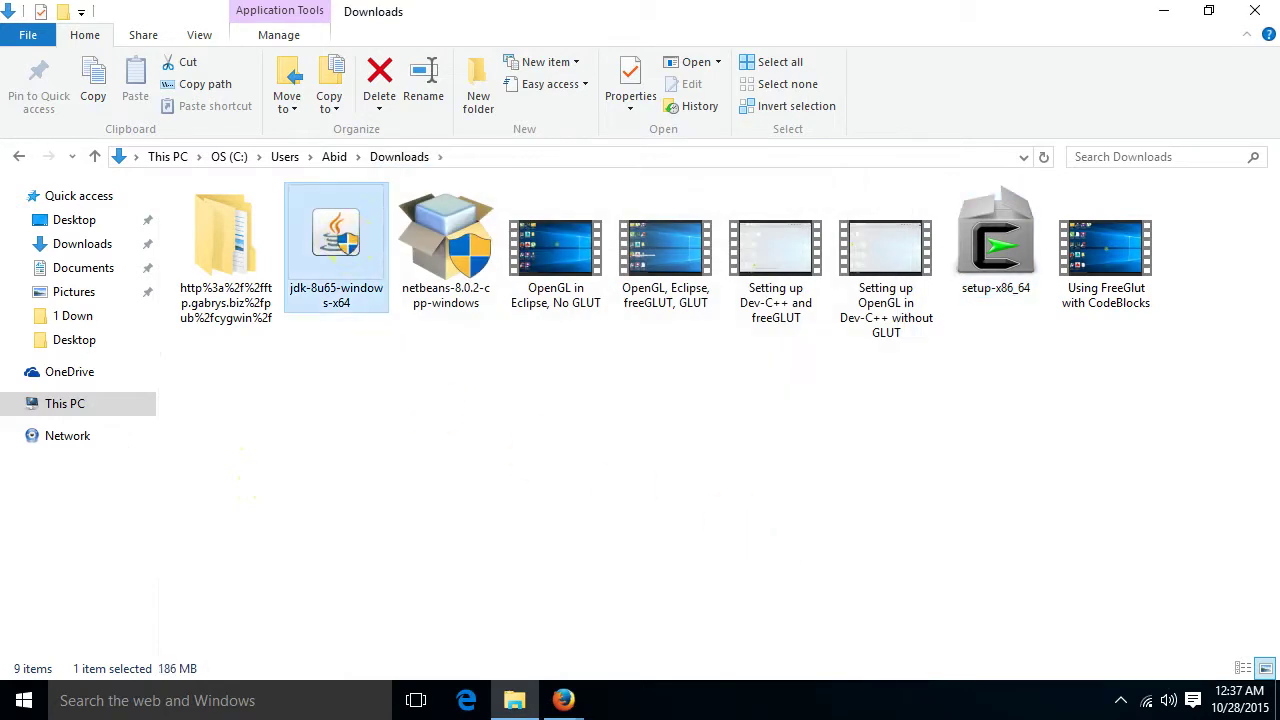
{"action": "double_click", "coordinate": [336, 240]}
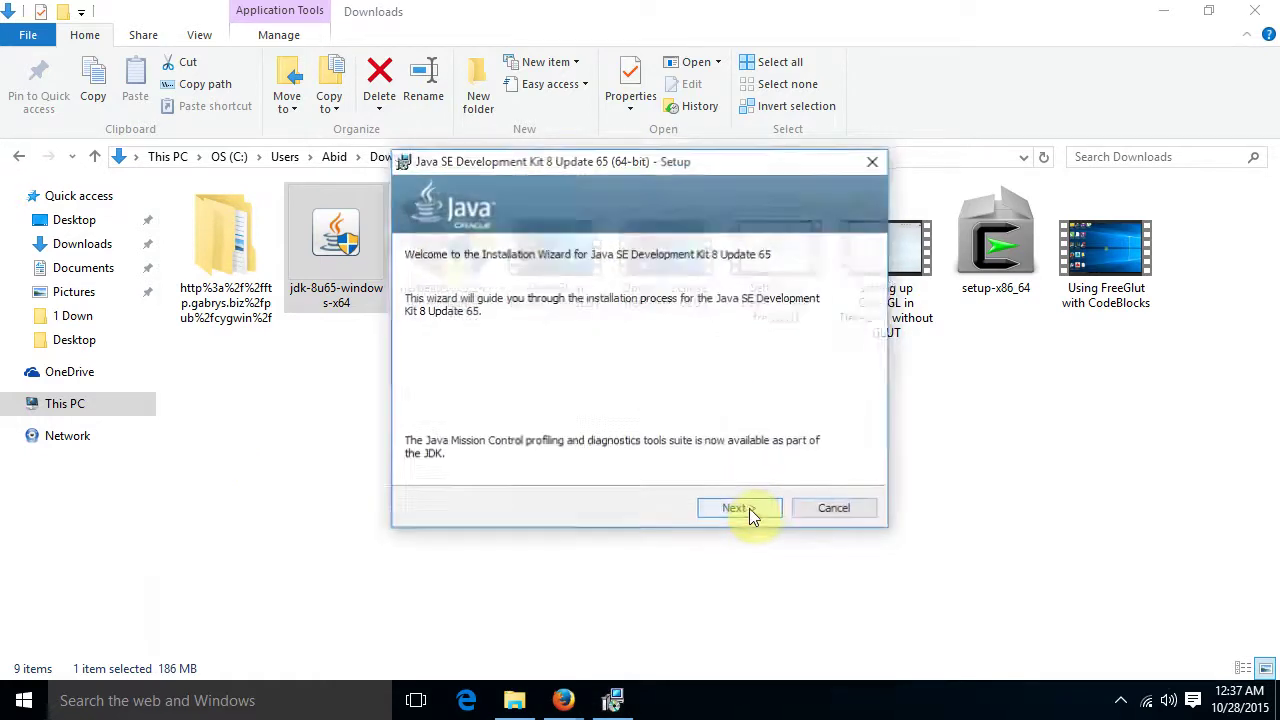
{"action": "left_click", "coordinate": [740, 509]}
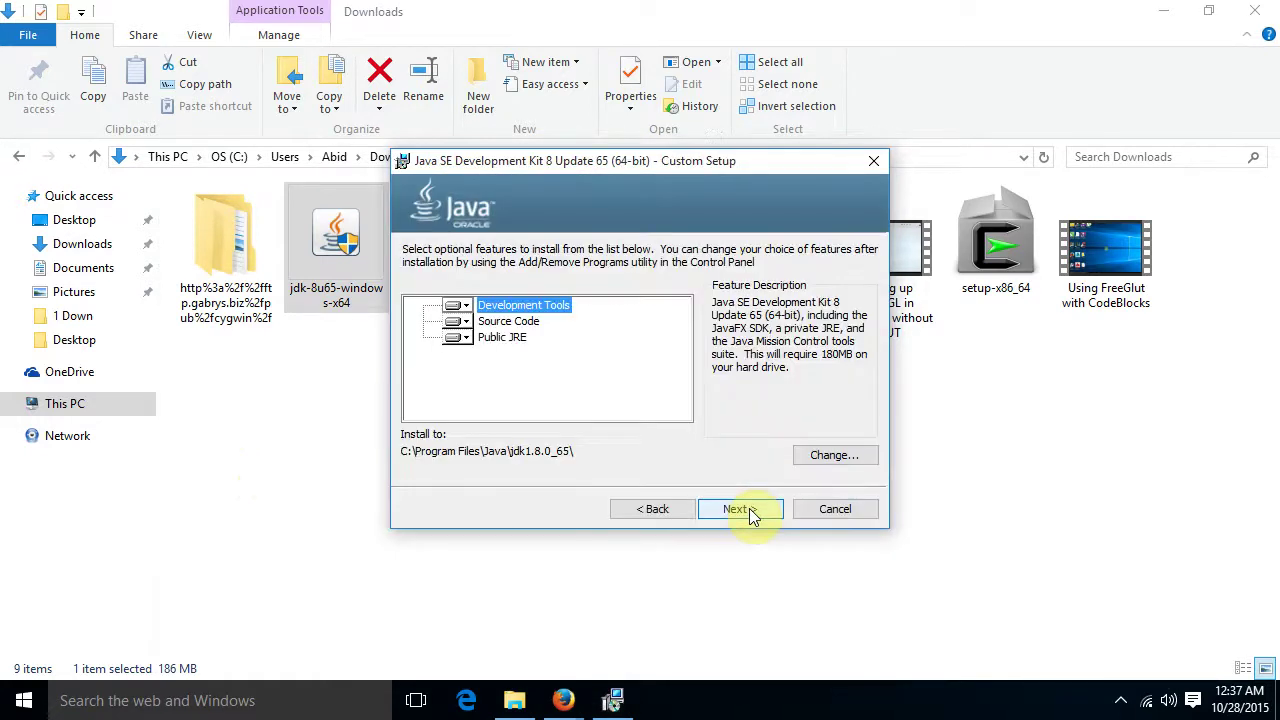
{"action": "left_click", "coordinate": [740, 509]}
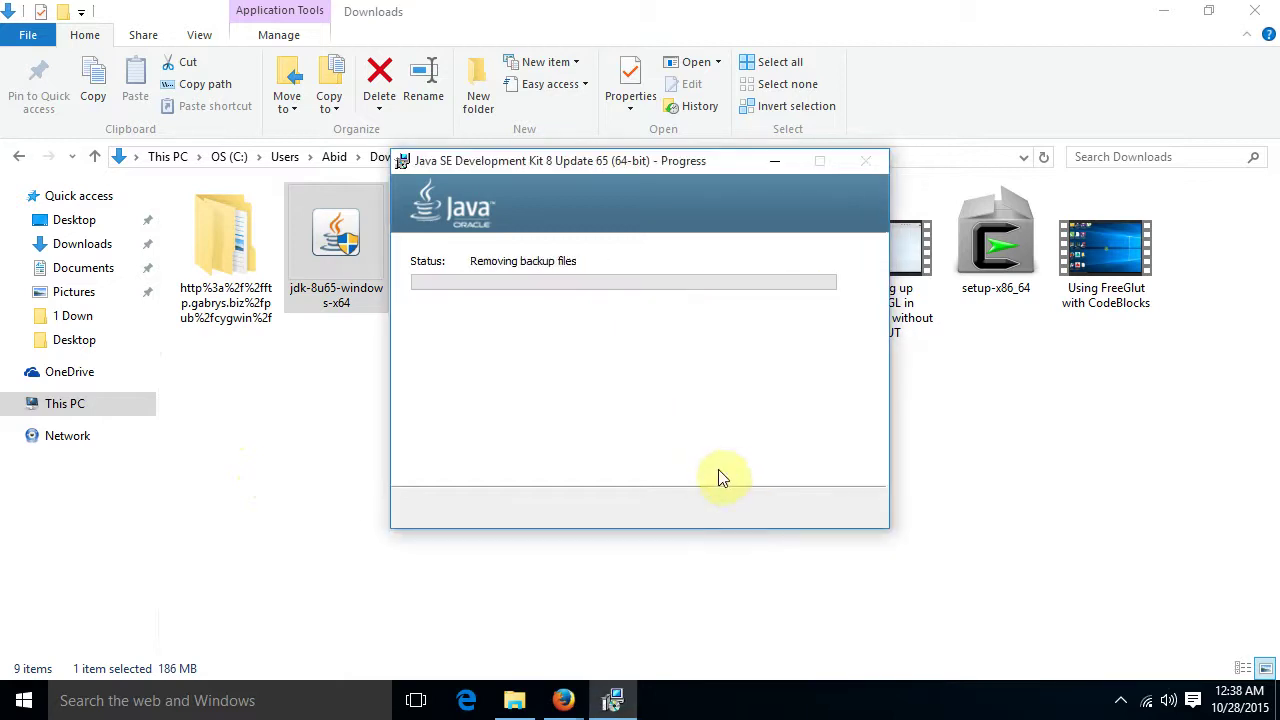
{"action": "left_click", "coordinate": [816, 528]}
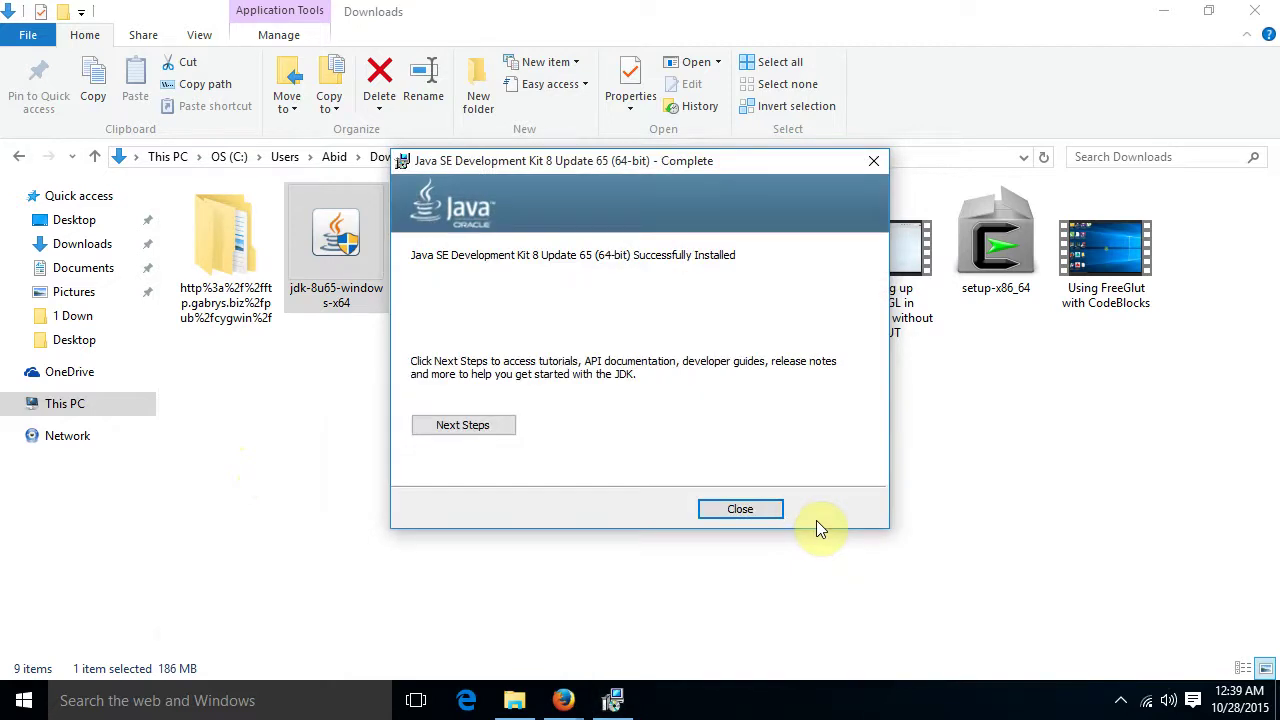
{"action": "left_click", "coordinate": [762, 511]}
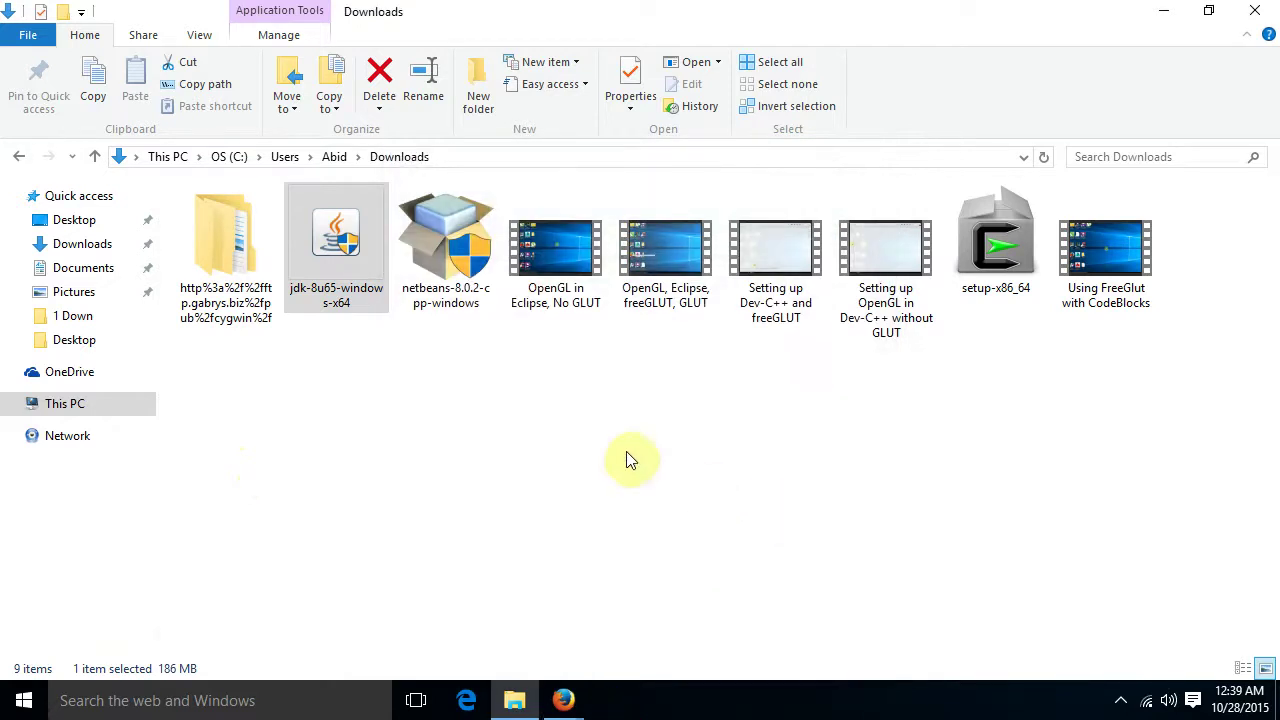
Install NetBeans IDE 8.0.2 from netbeans-8.0.2-cpp-windows, accepting the license, keeping the default folders and update check, and declining anonymous usage data.
{"action": "left_click", "coordinate": [445, 255]}
{"action": "double_click", "coordinate": [445, 255]}
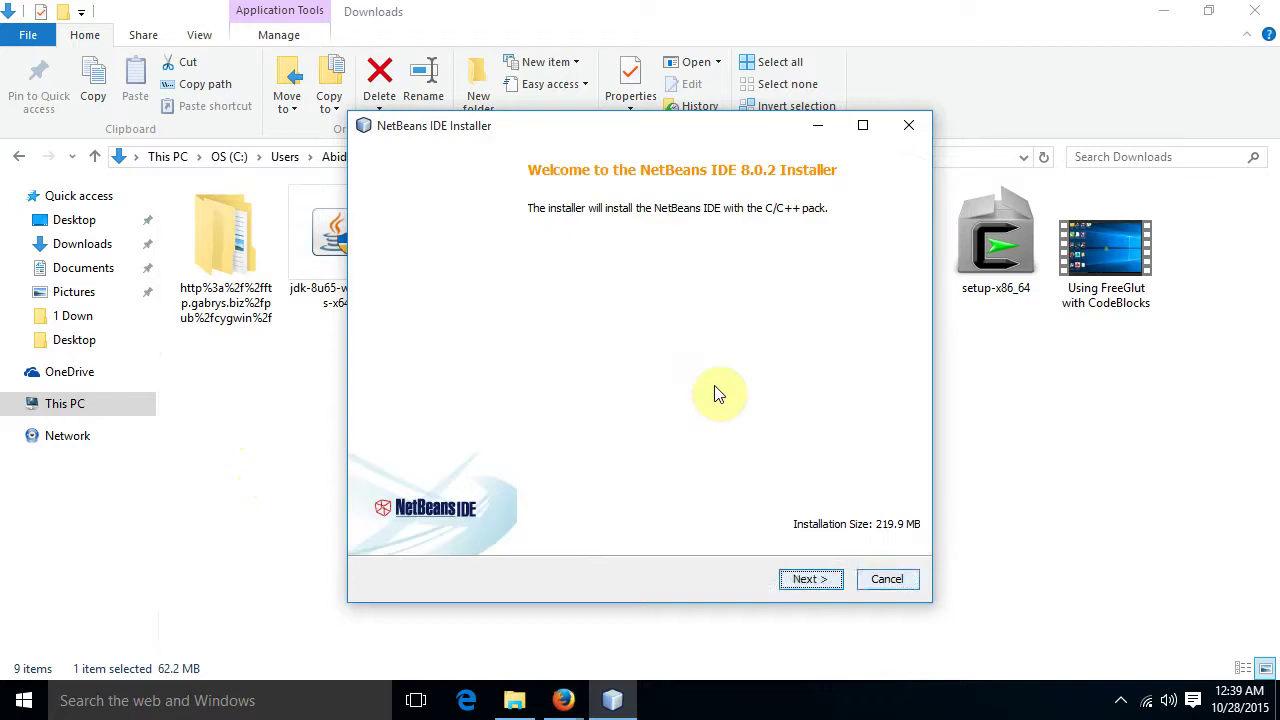
{"action": "left_click", "coordinate": [805, 580]}
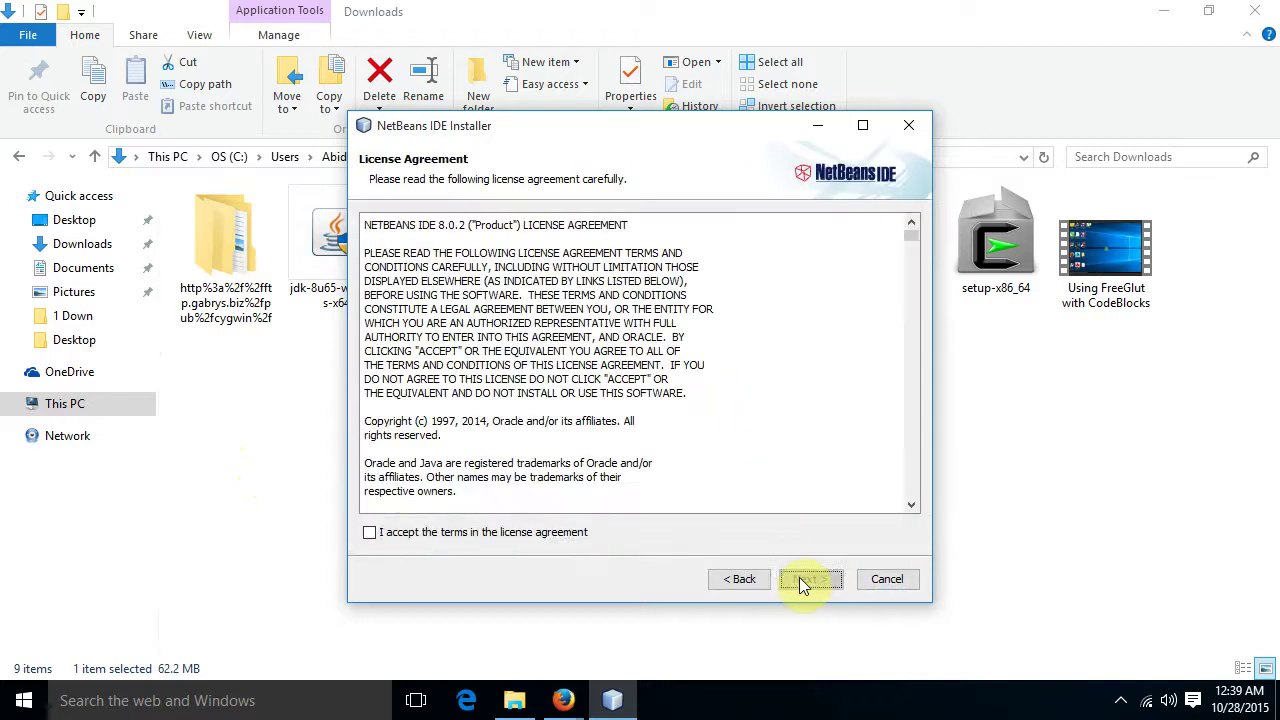
{"action": "left_click", "coordinate": [371, 533]}
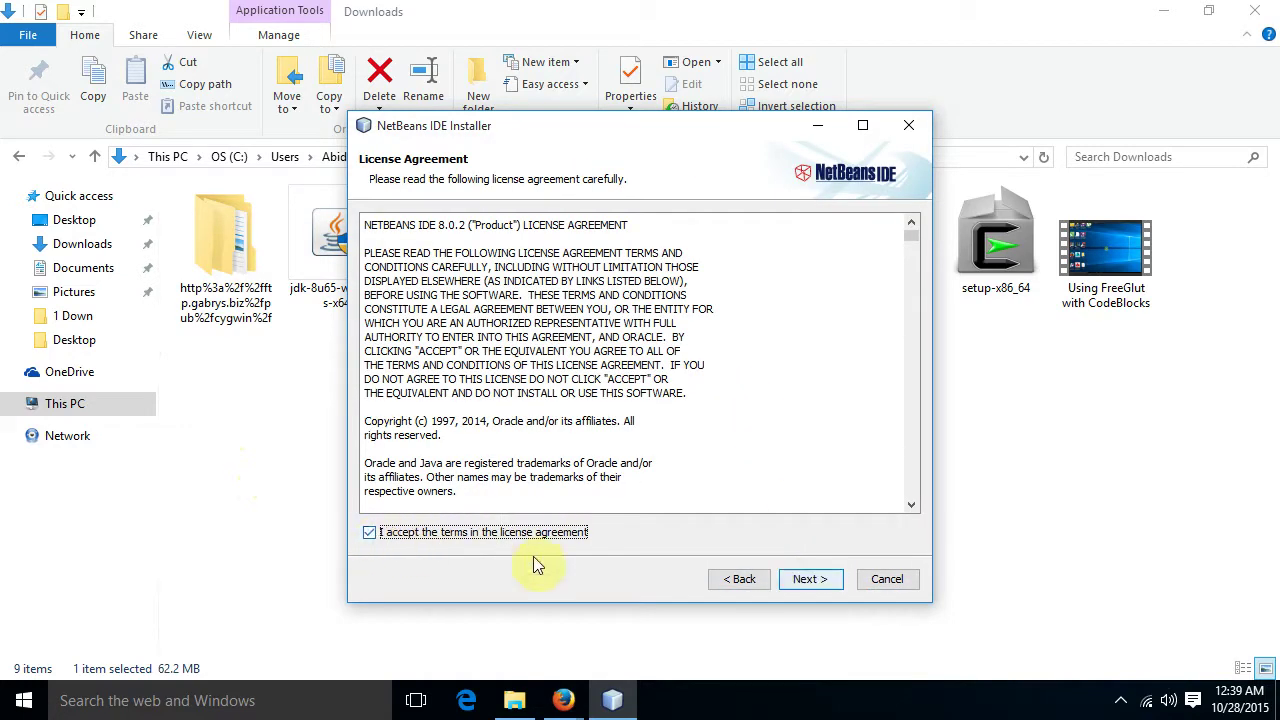
{"action": "left_click", "coordinate": [805, 582]}
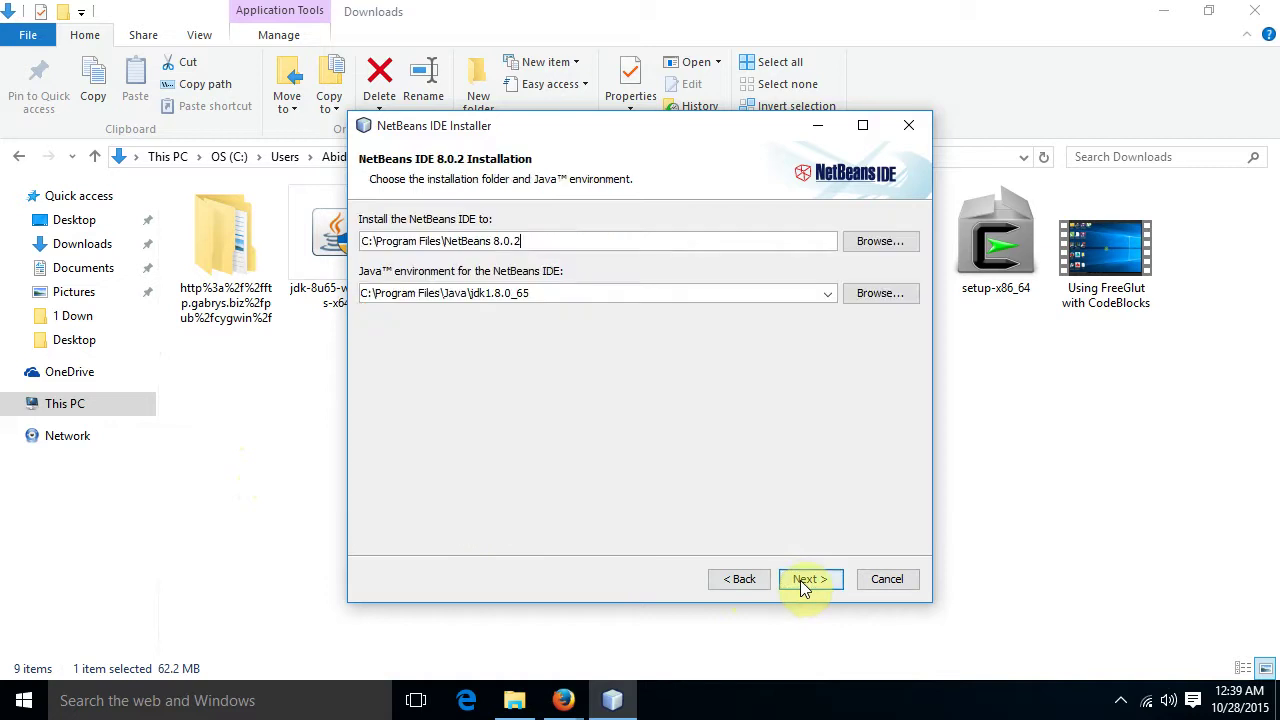
{"action": "left_click", "coordinate": [805, 580]}
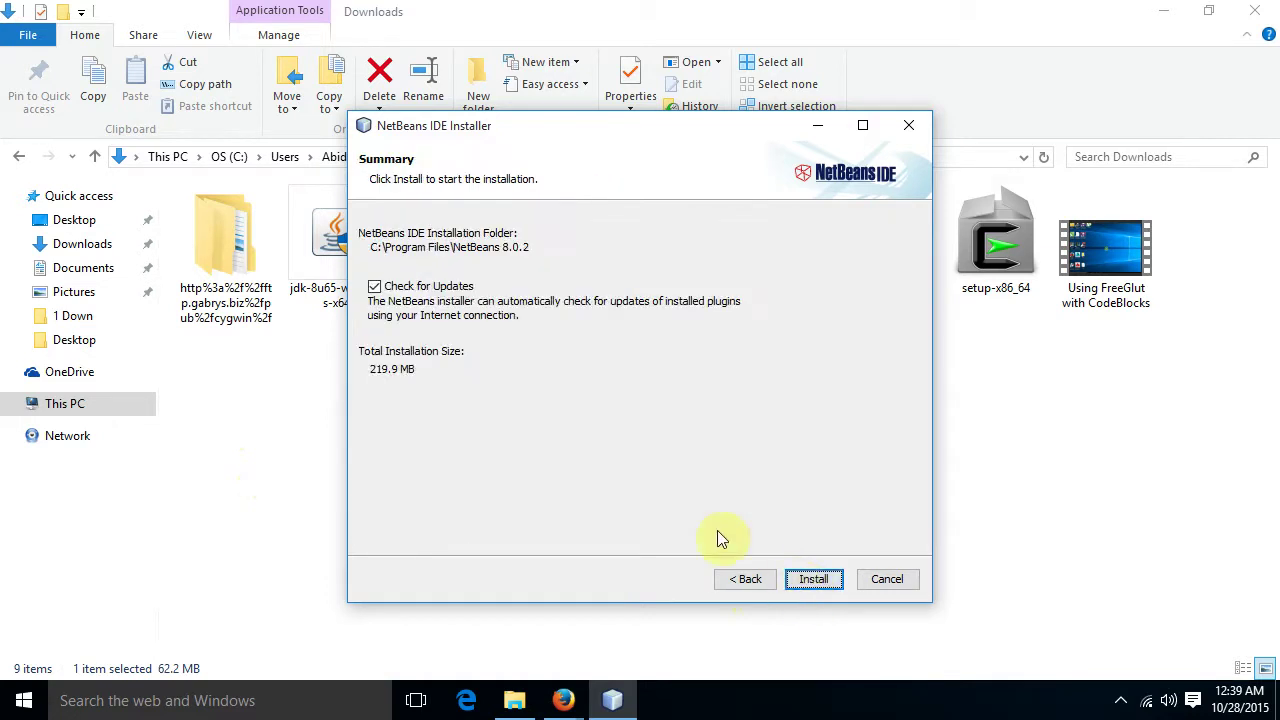
{"action": "left_click", "coordinate": [811, 580]}
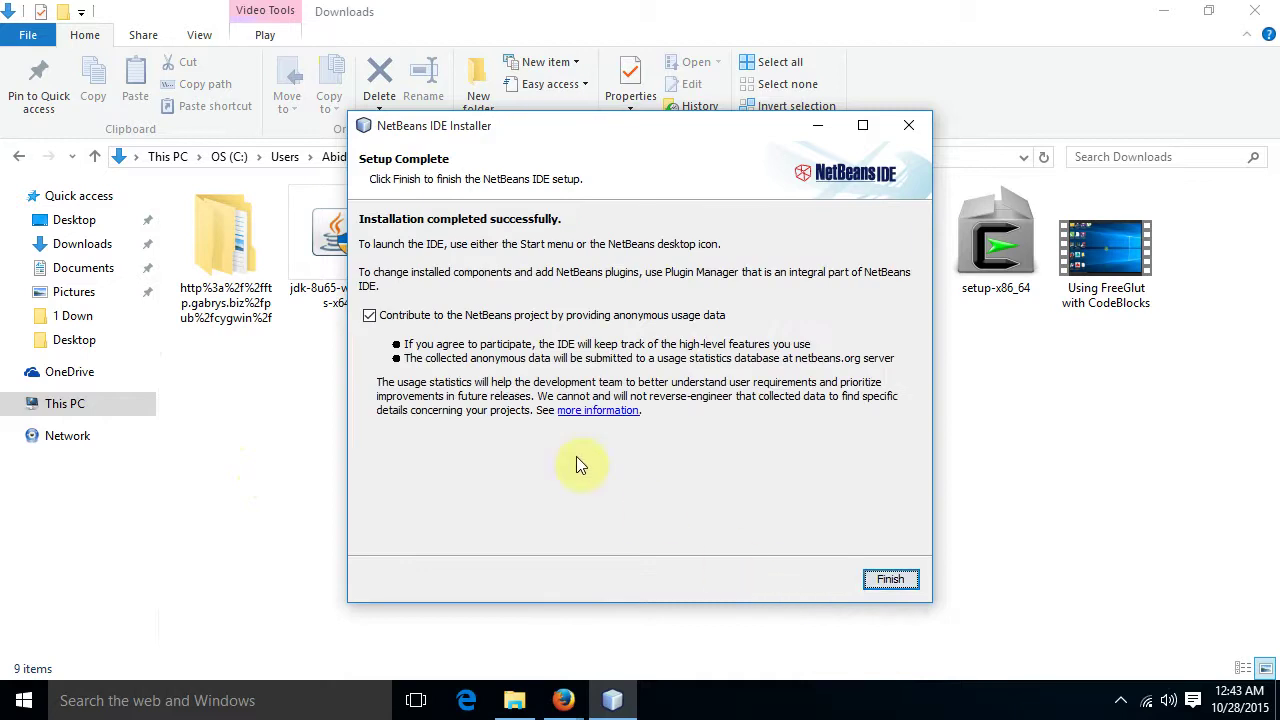
{"action": "left_click", "coordinate": [370, 318]}
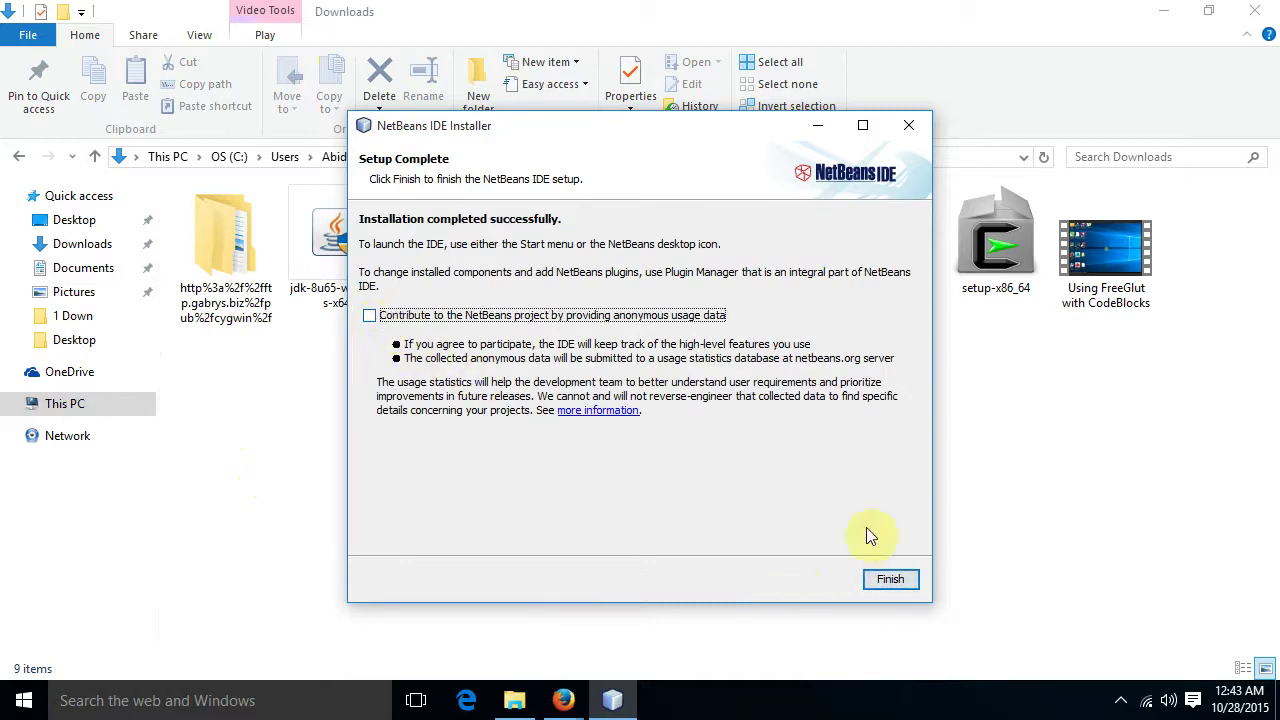
{"action": "left_click", "coordinate": [890, 581]}
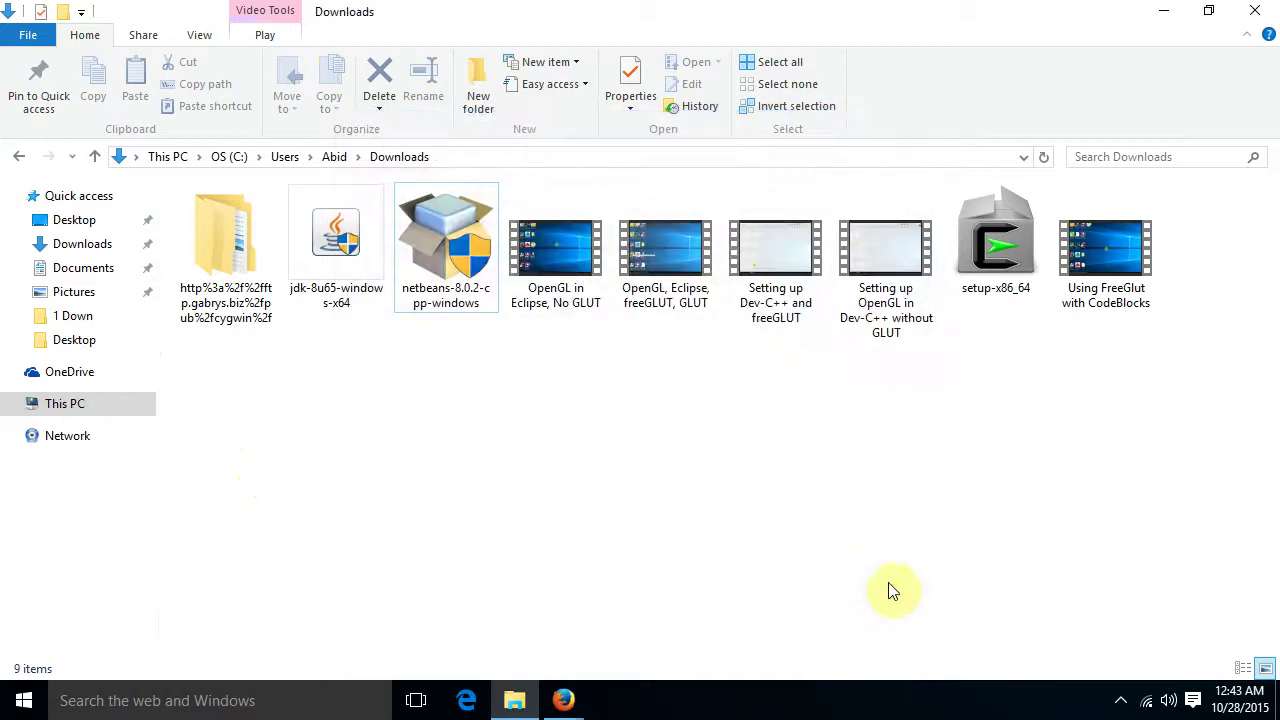
Minimize the Downloads window and launch NetBeans IDE 8.0.2 from the desktop.
{"action": "left_click", "coordinate": [1164, 11]}
{"action": "left_click", "coordinate": [1163, 12]}
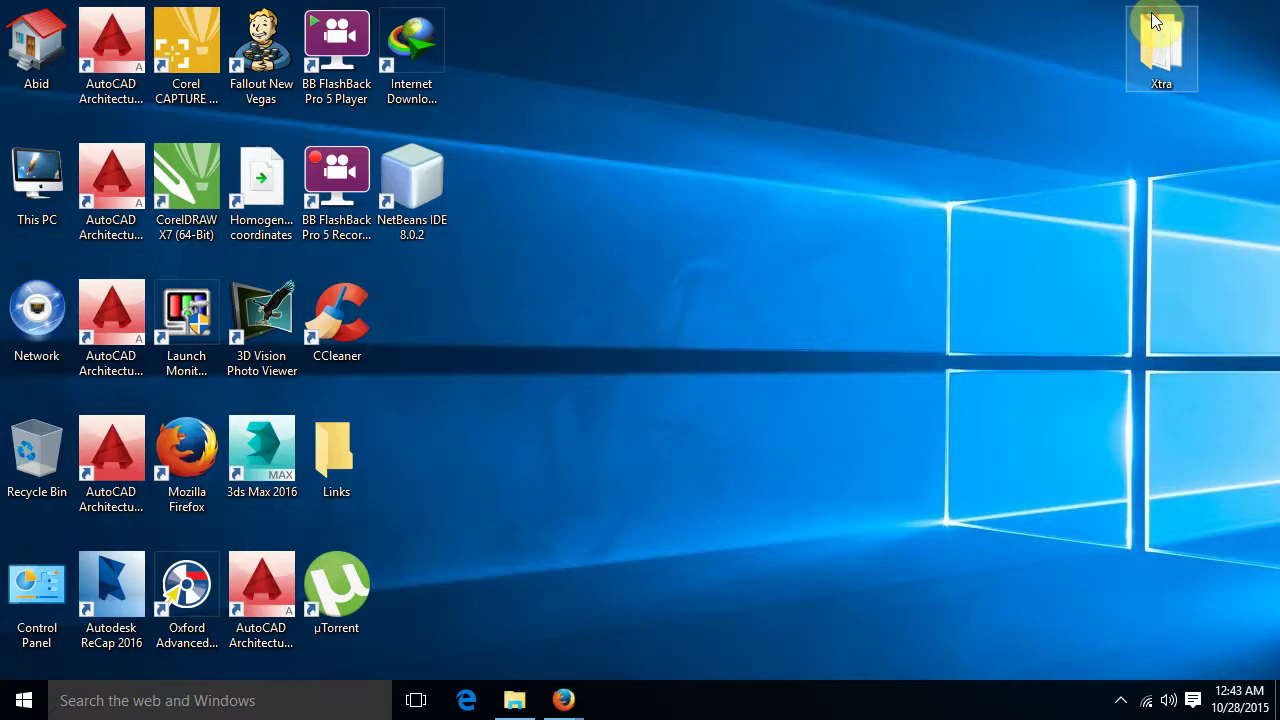
{"action": "double_click", "coordinate": [420, 190]}
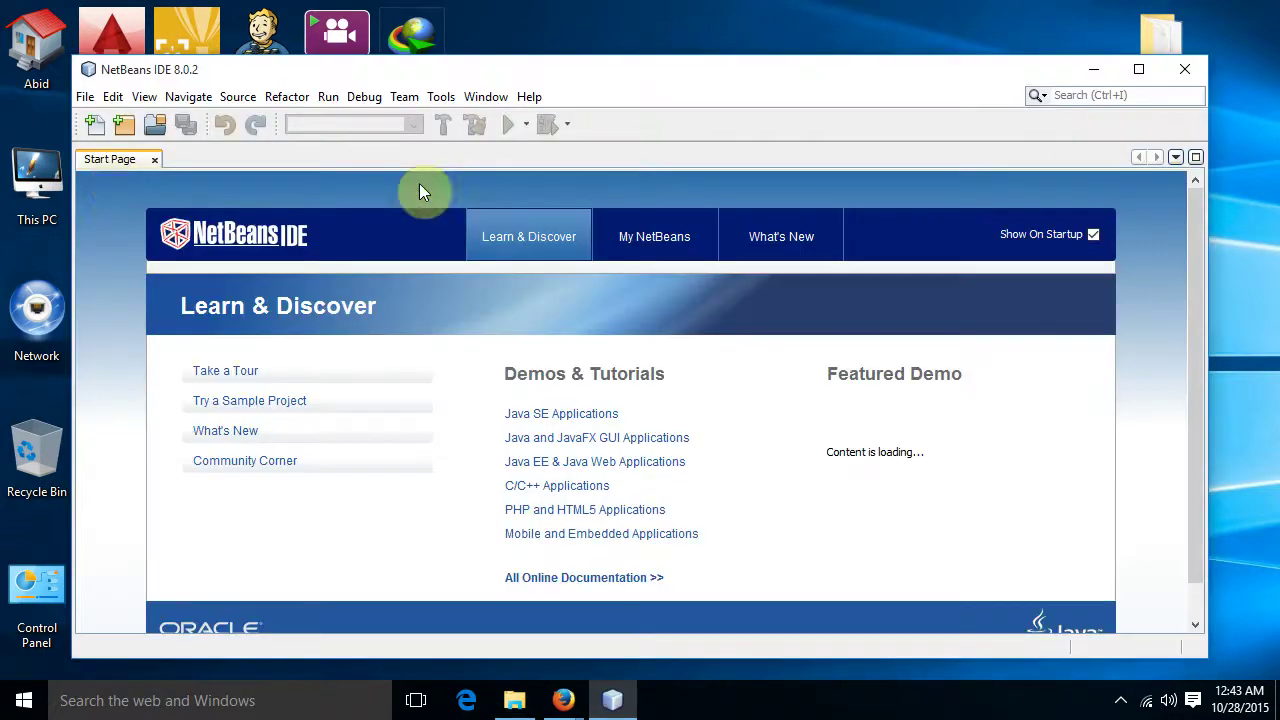
Create a new C/C++ Application project named OpenGL with a C++ main file and the default Cygwin tool collection.
{"action": "left_click", "coordinate": [85, 97]}
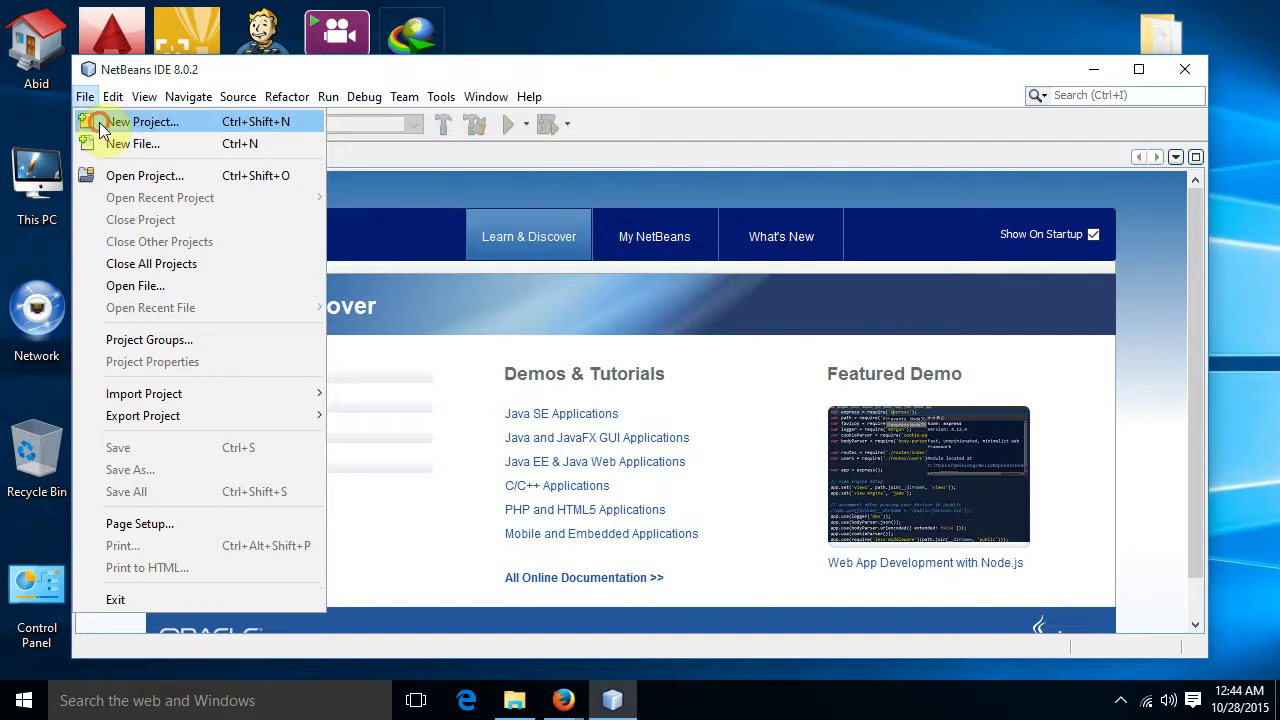
{"action": "left_click", "coordinate": [99, 122]}
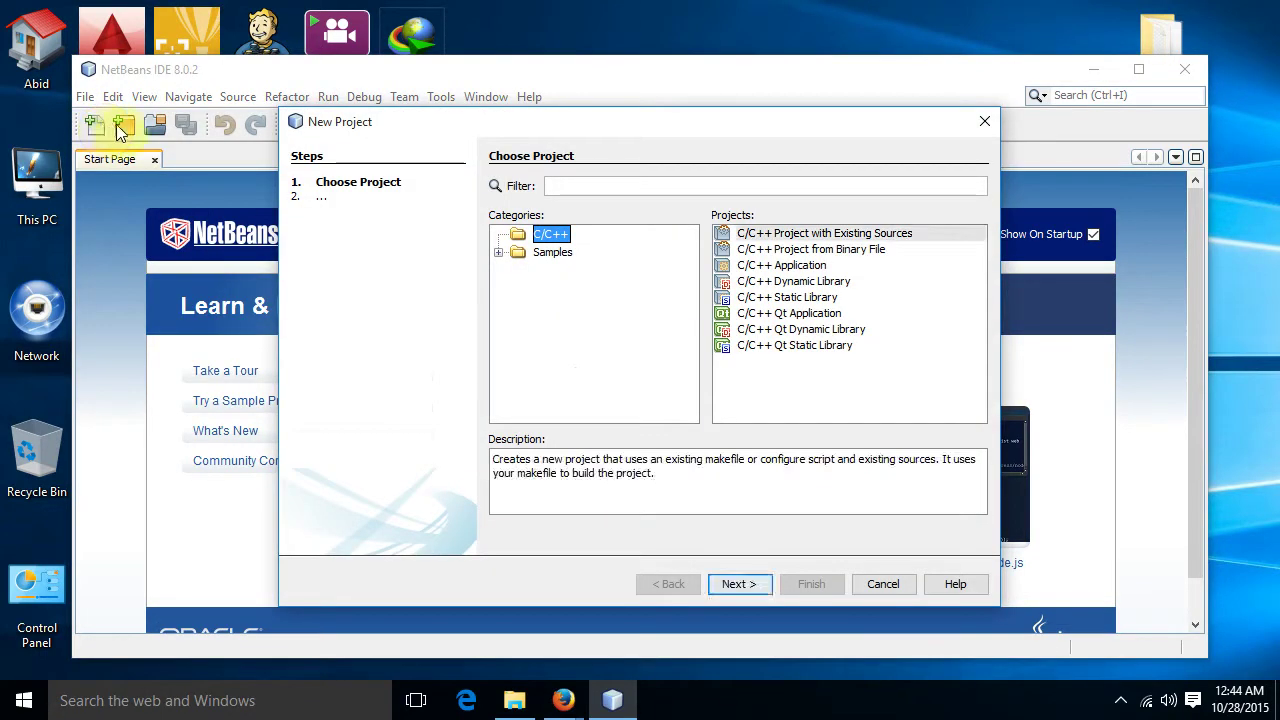
{"action": "left_click", "coordinate": [770, 266]}
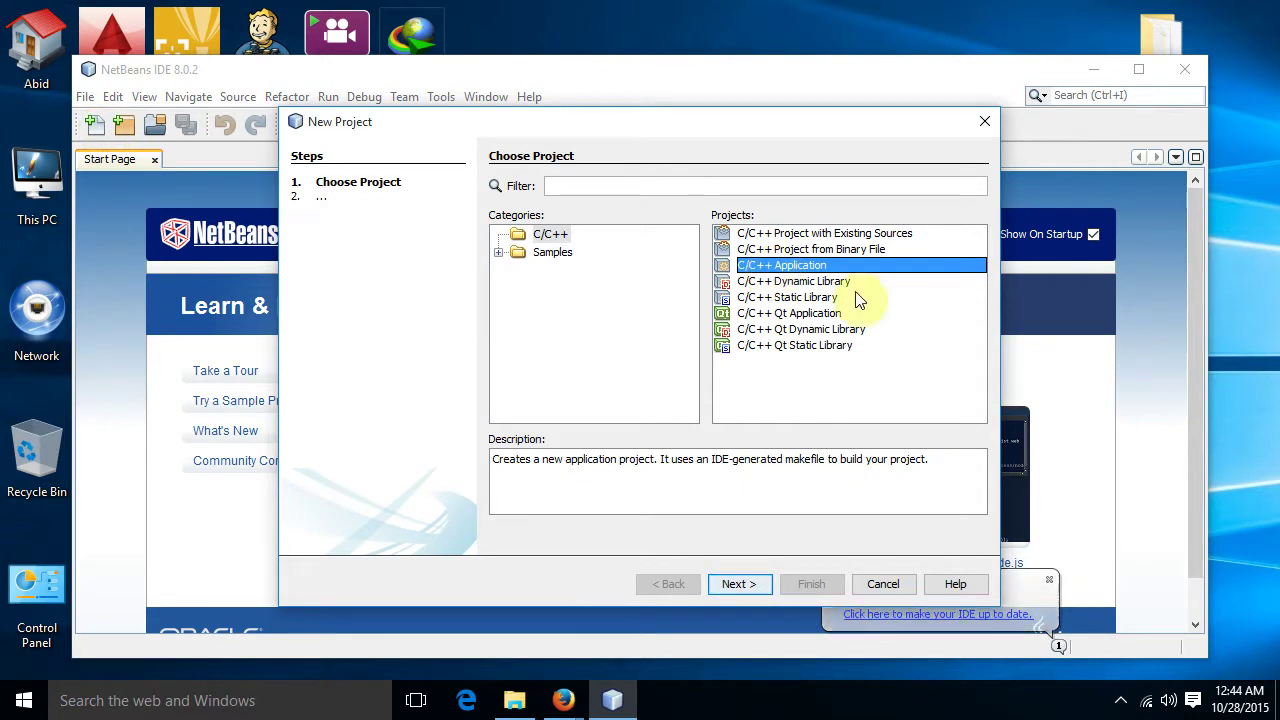
{"action": "left_click", "coordinate": [754, 584]}
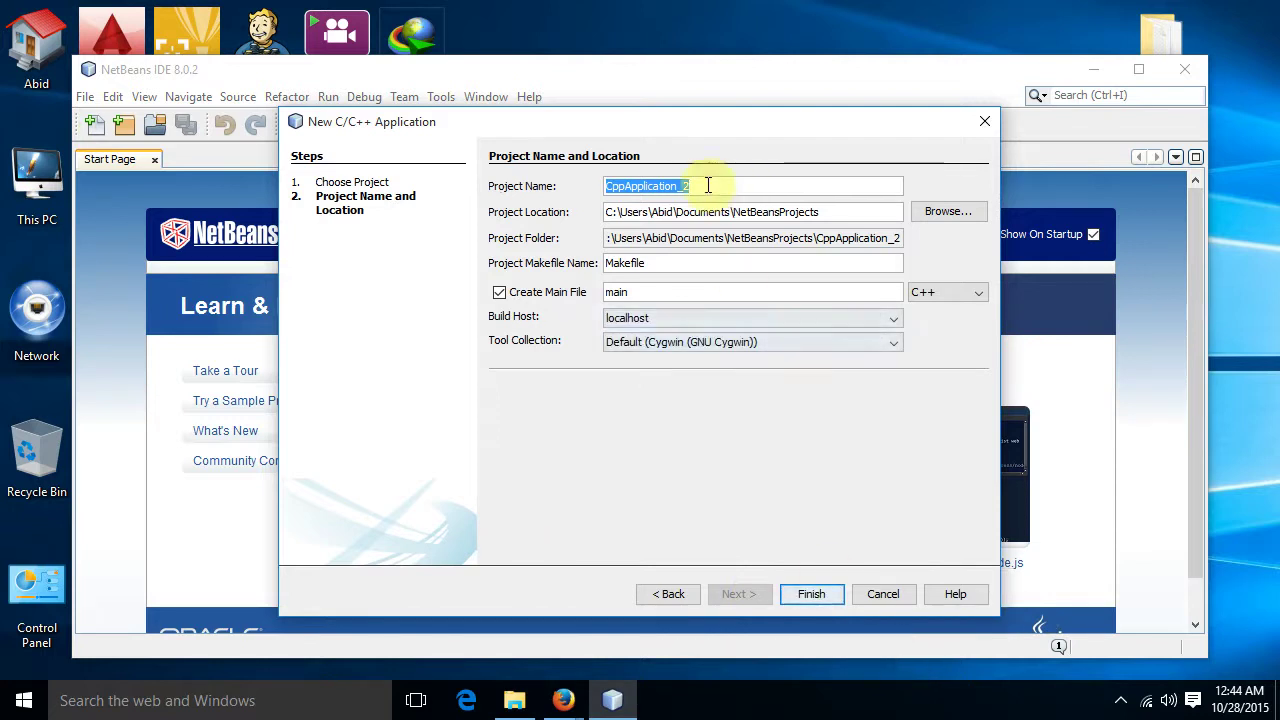
{"action": "left_click_drag", "start_coordinate": [706, 185], "coordinate": [617, 186]}
{"action": "type", "text": "Ope"}
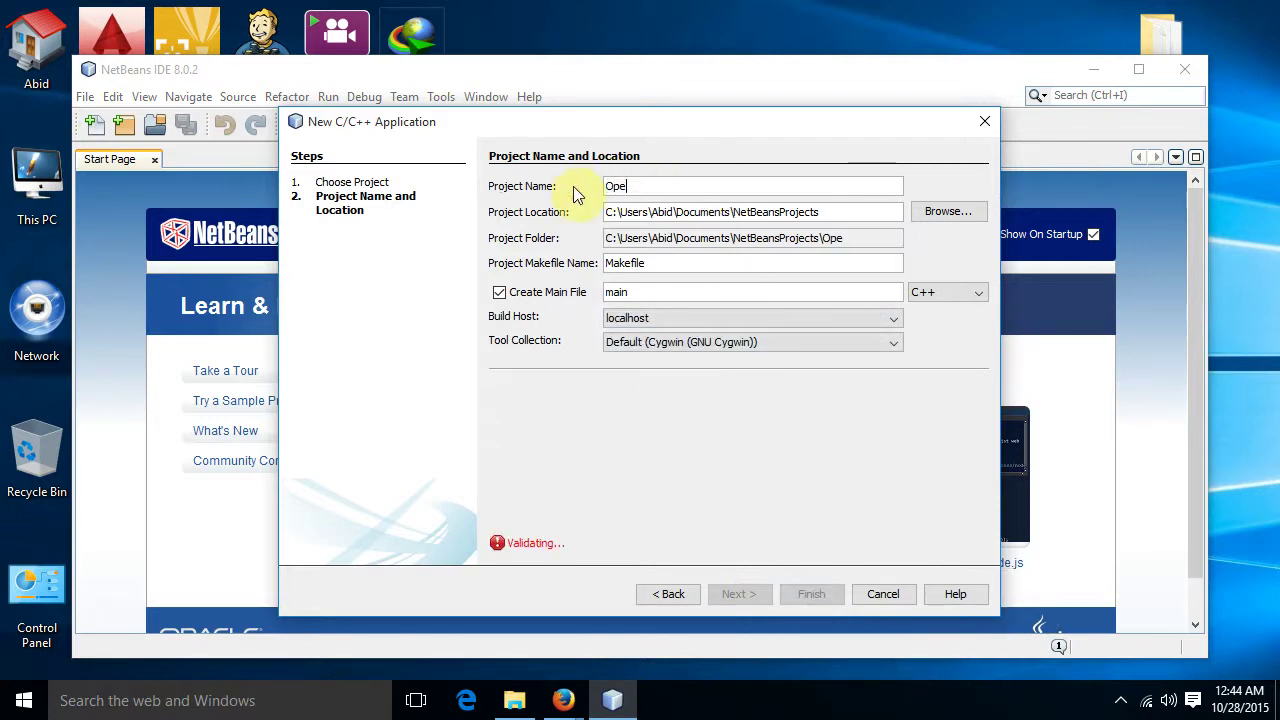
{"action": "type", "text": "nGL"}
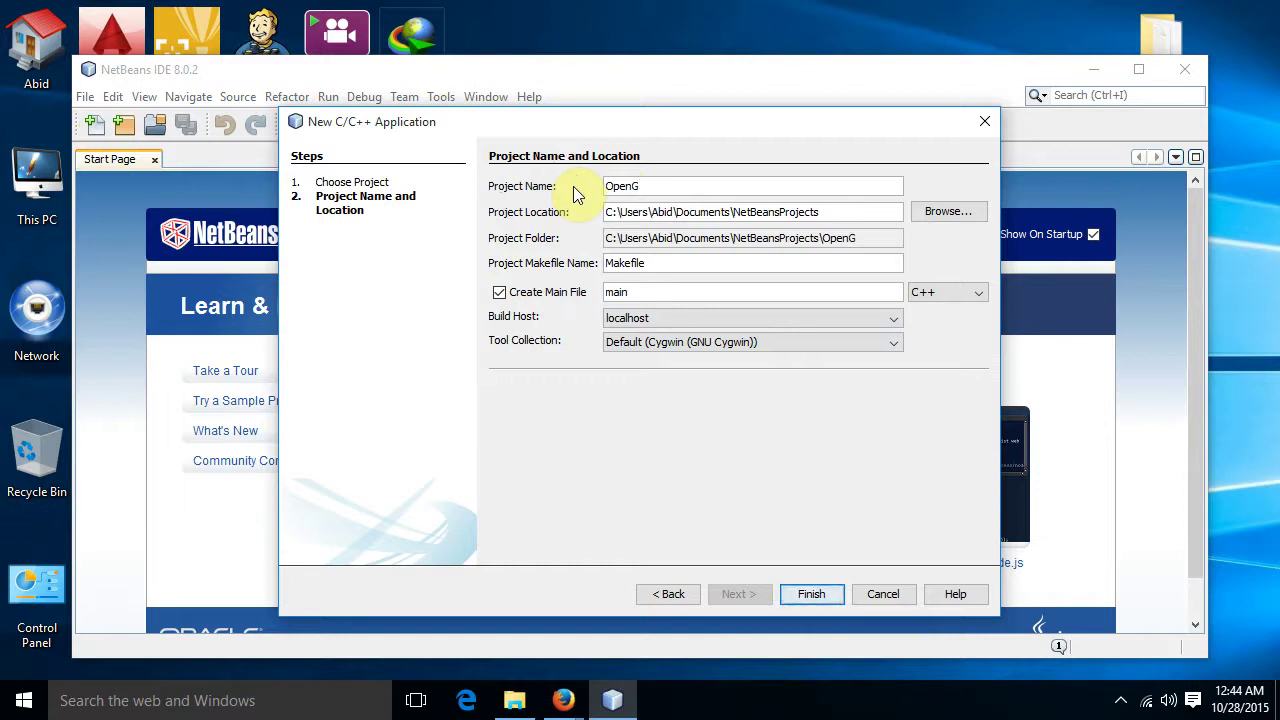
{"action": "left_click", "coordinate": [815, 594]}
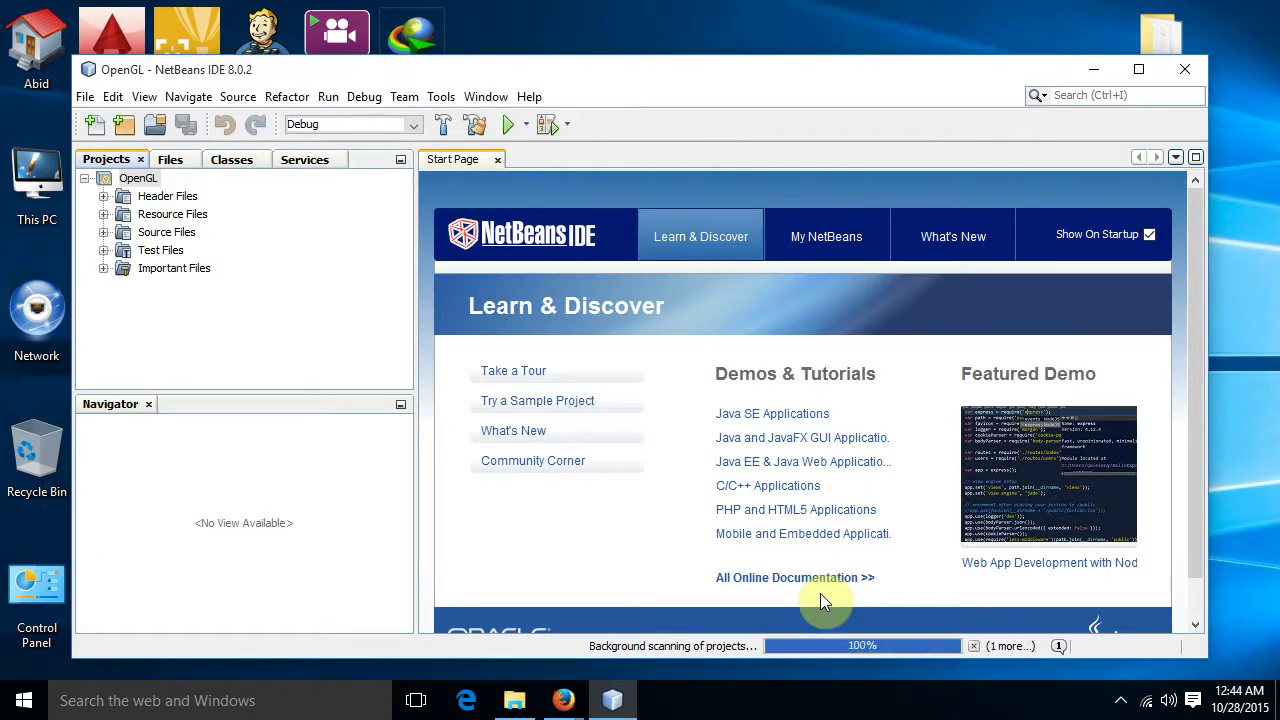
Switch to Firefox, search the web for "nehe tutorials", and open the 3D Shapes tutorial from NeHe's Lessons 01 - 05.
{"action": "left_click", "coordinate": [561, 700]}
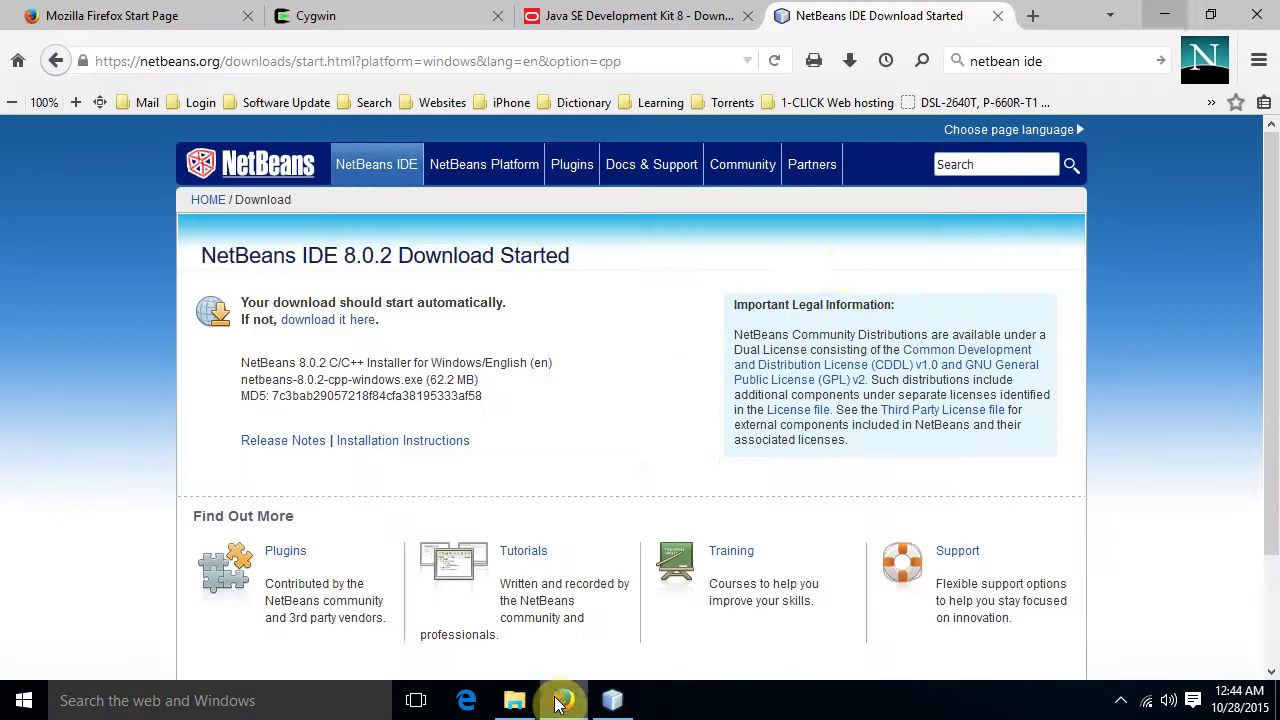
{"action": "left_click", "coordinate": [1041, 61]}
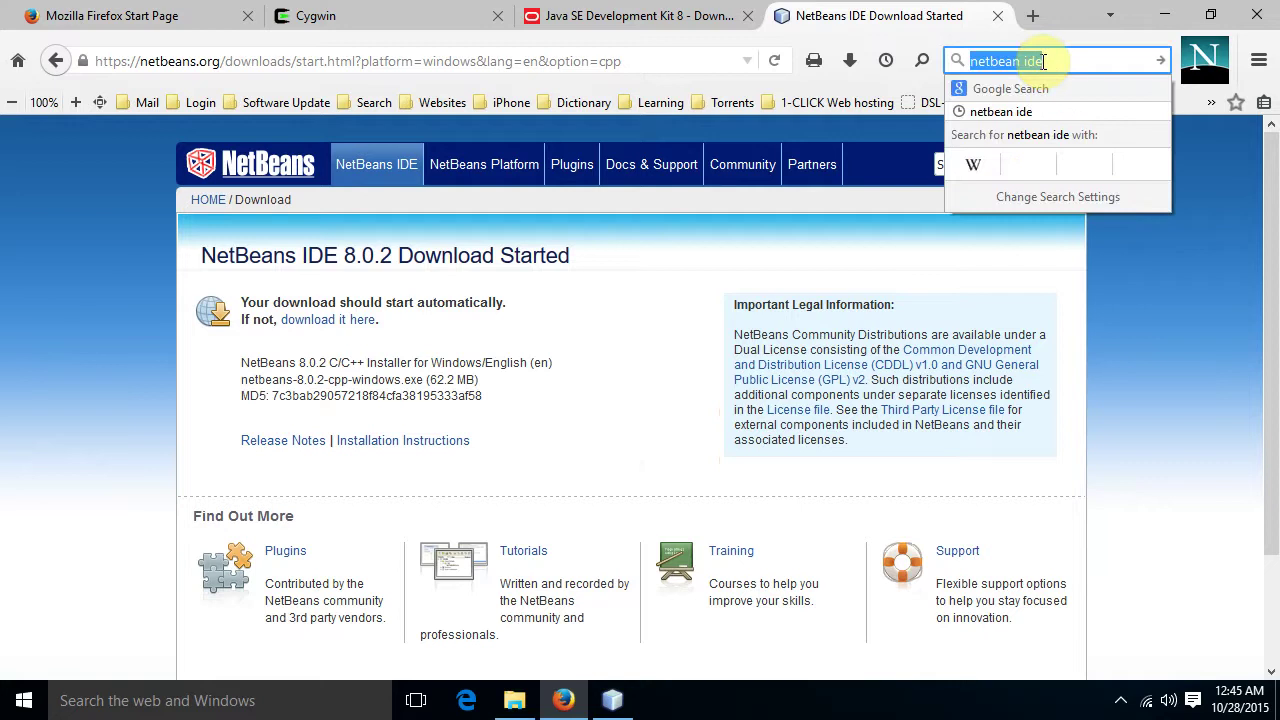
{"action": "type", "text": "nehe tutorials"}
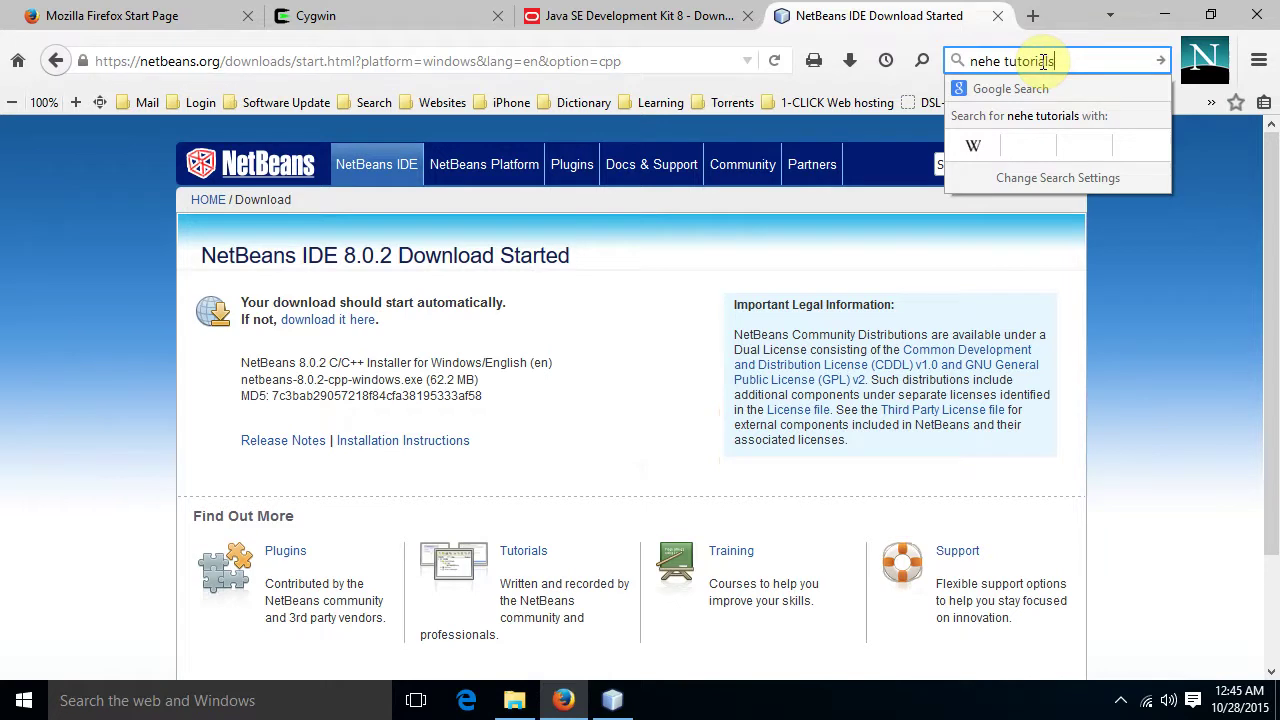
{"action": "key", "text": "Return"}
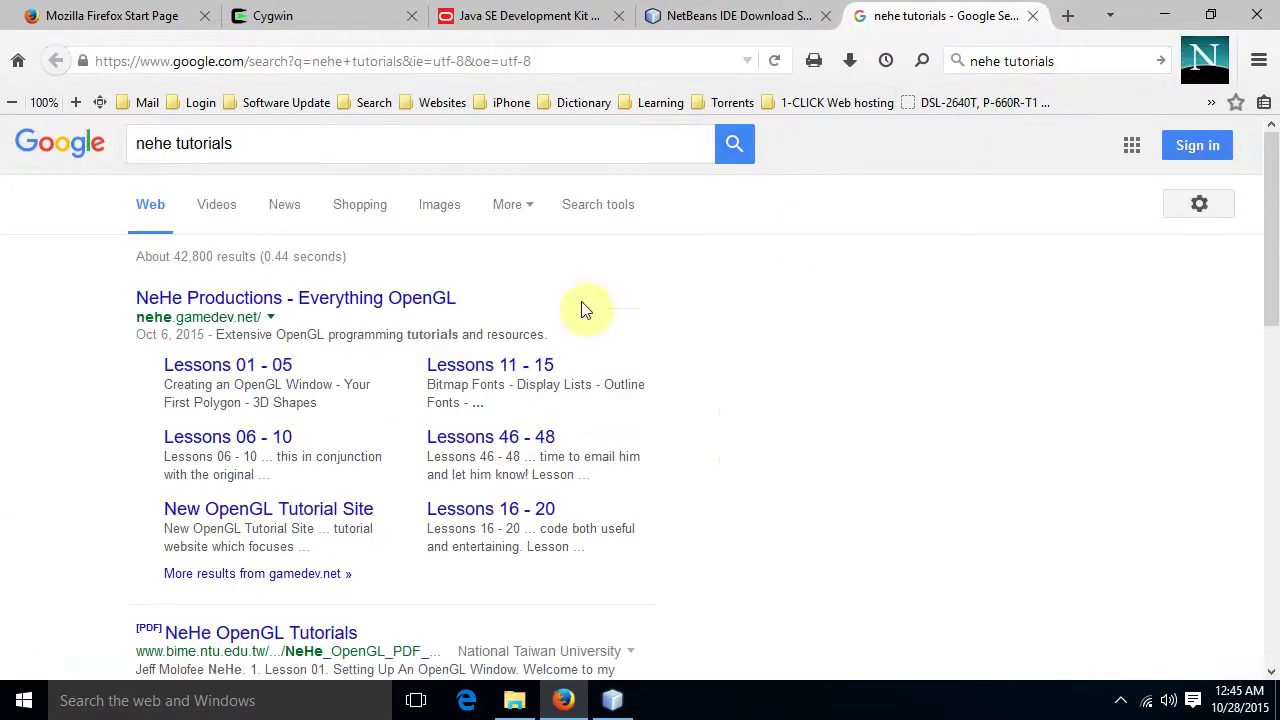
{"action": "left_click", "coordinate": [258, 368]}
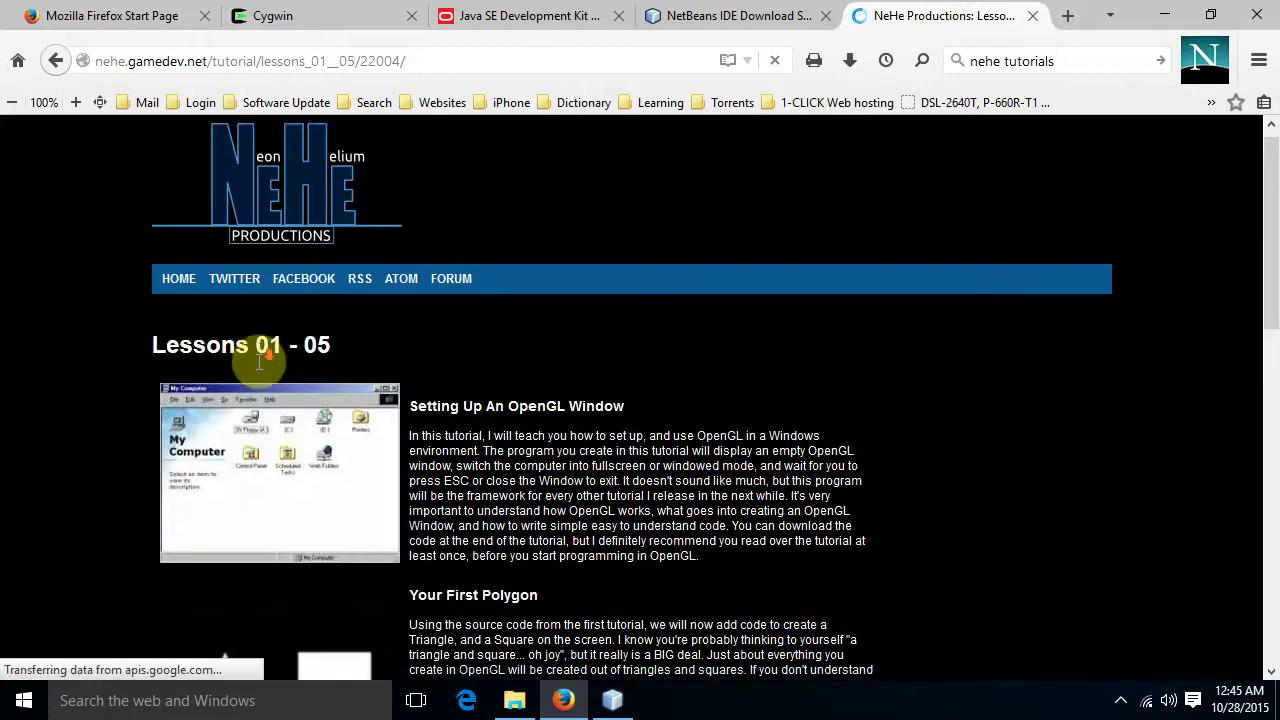
{"action": "scroll", "coordinate": [258, 362], "scroll_direction": "down", "scroll_amount": 10}
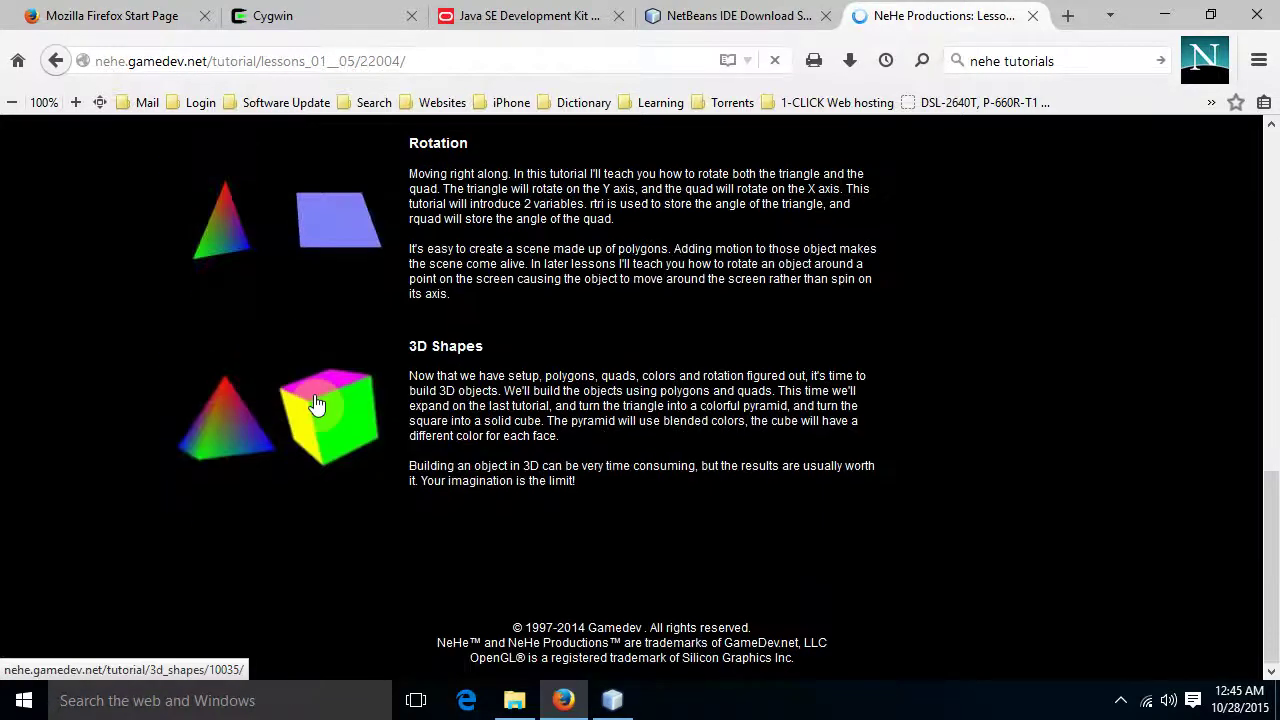
{"action": "left_click", "coordinate": [314, 402]}
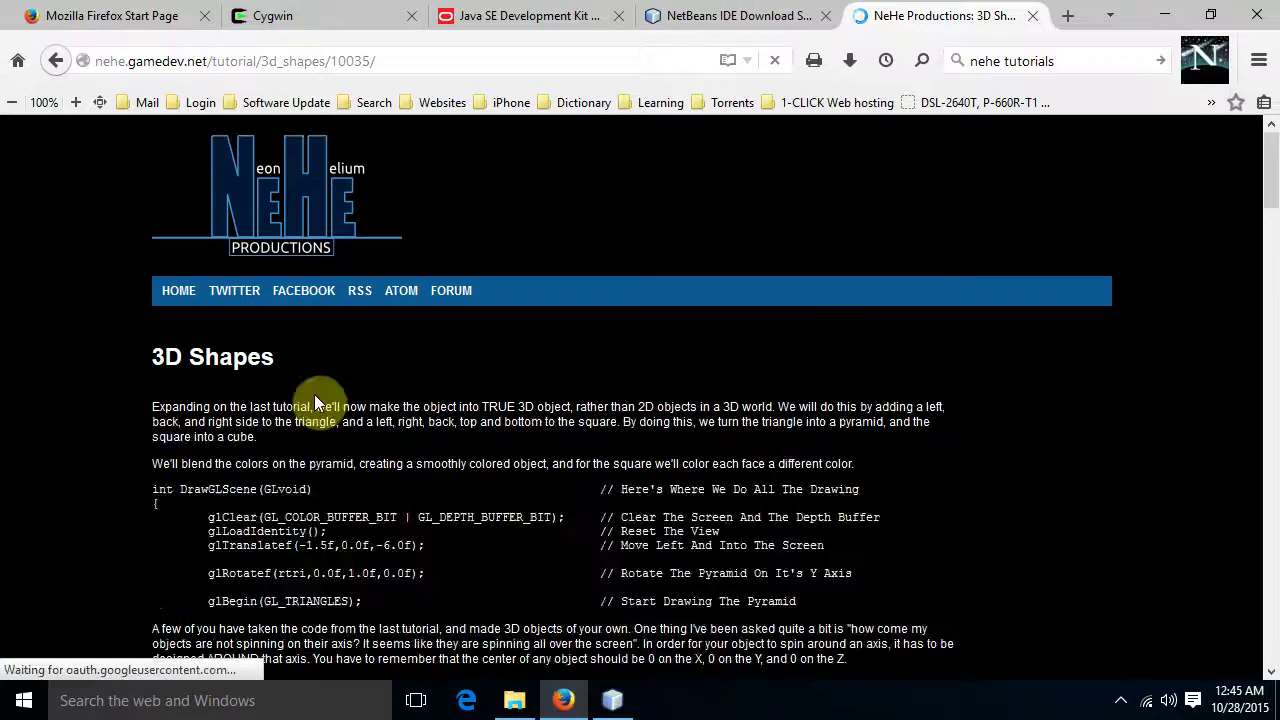
Download the Dev C++ code for the 3D Shapes lesson and save it as lesson05 in the Downloads folder.
{"action": "scroll", "coordinate": [316, 400], "scroll_direction": "down", "scroll_amount": 20}
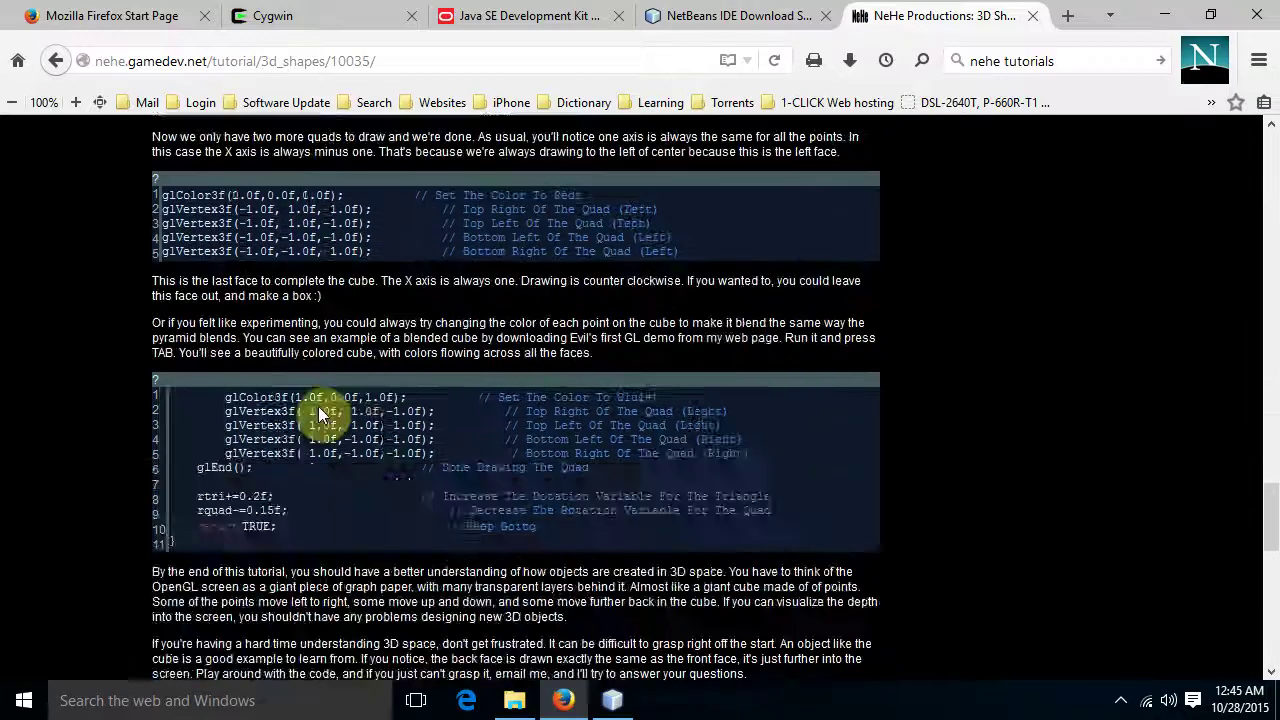
{"action": "scroll", "coordinate": [318, 406], "scroll_direction": "down", "scroll_amount": 10}
{"action": "scroll", "coordinate": [318, 406], "scroll_direction": "up", "scroll_amount": 5}
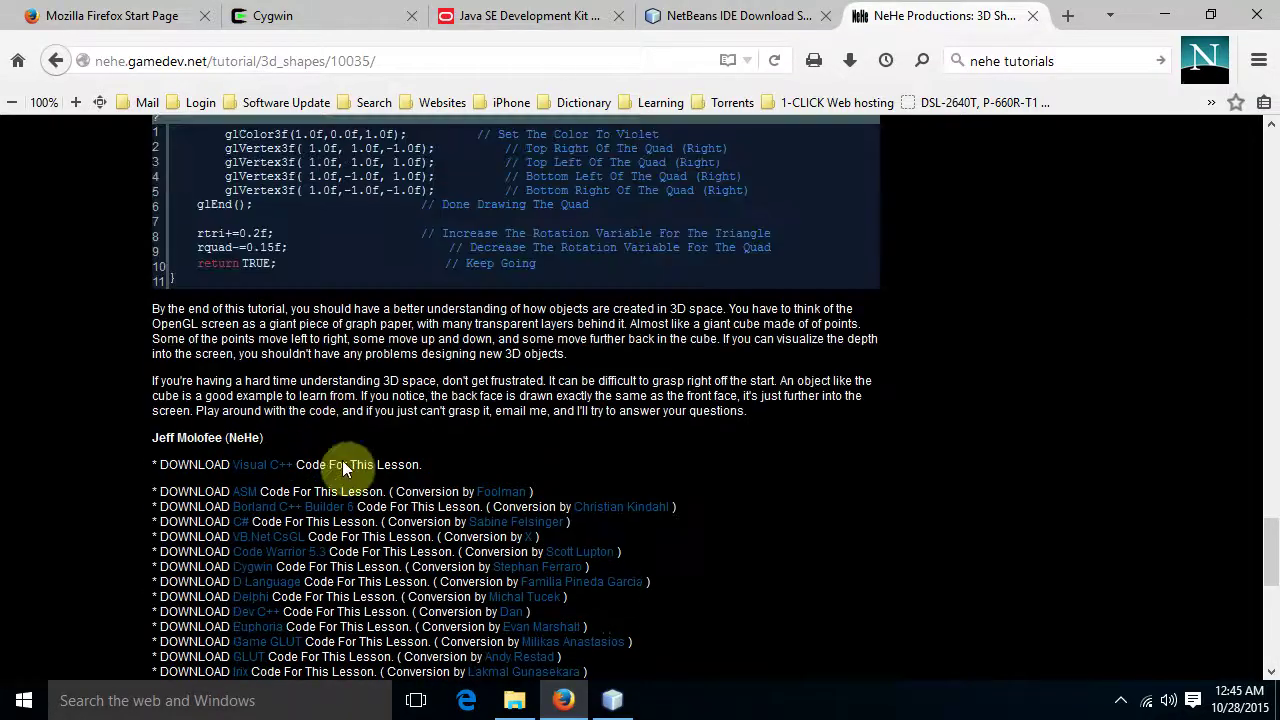
{"action": "left_click", "coordinate": [264, 615]}
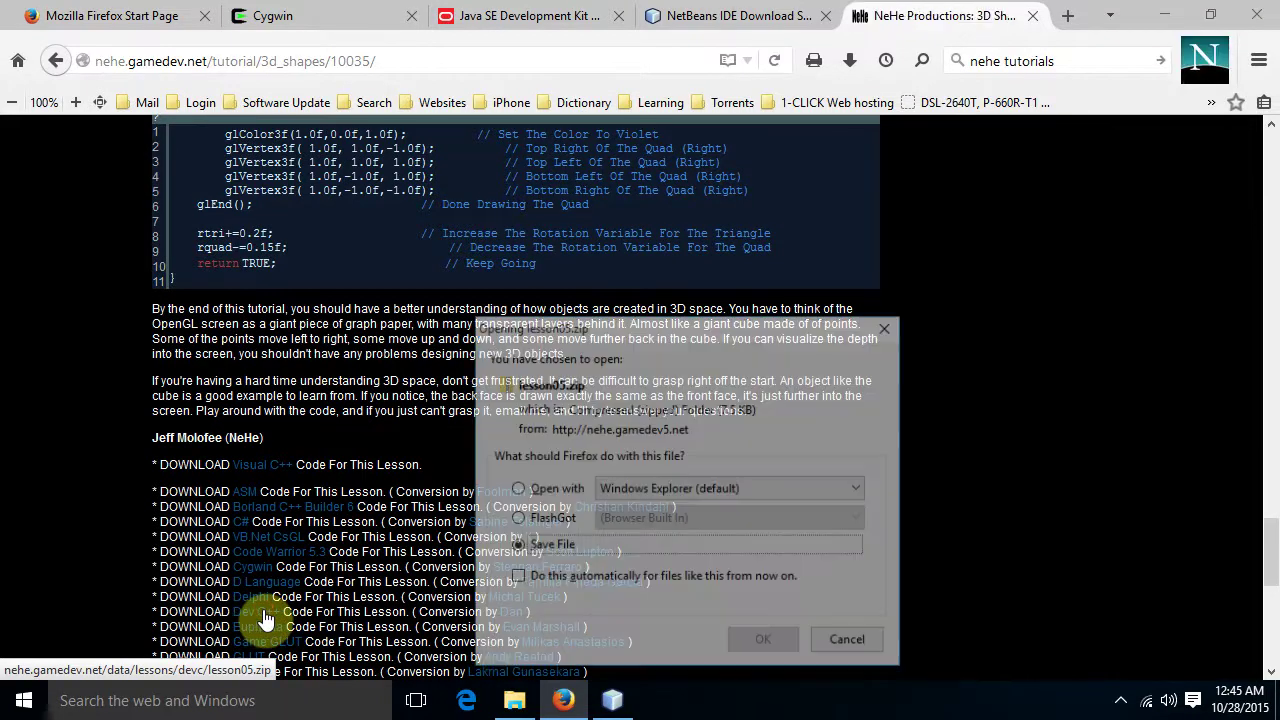
{"action": "left_click", "coordinate": [771, 645]}
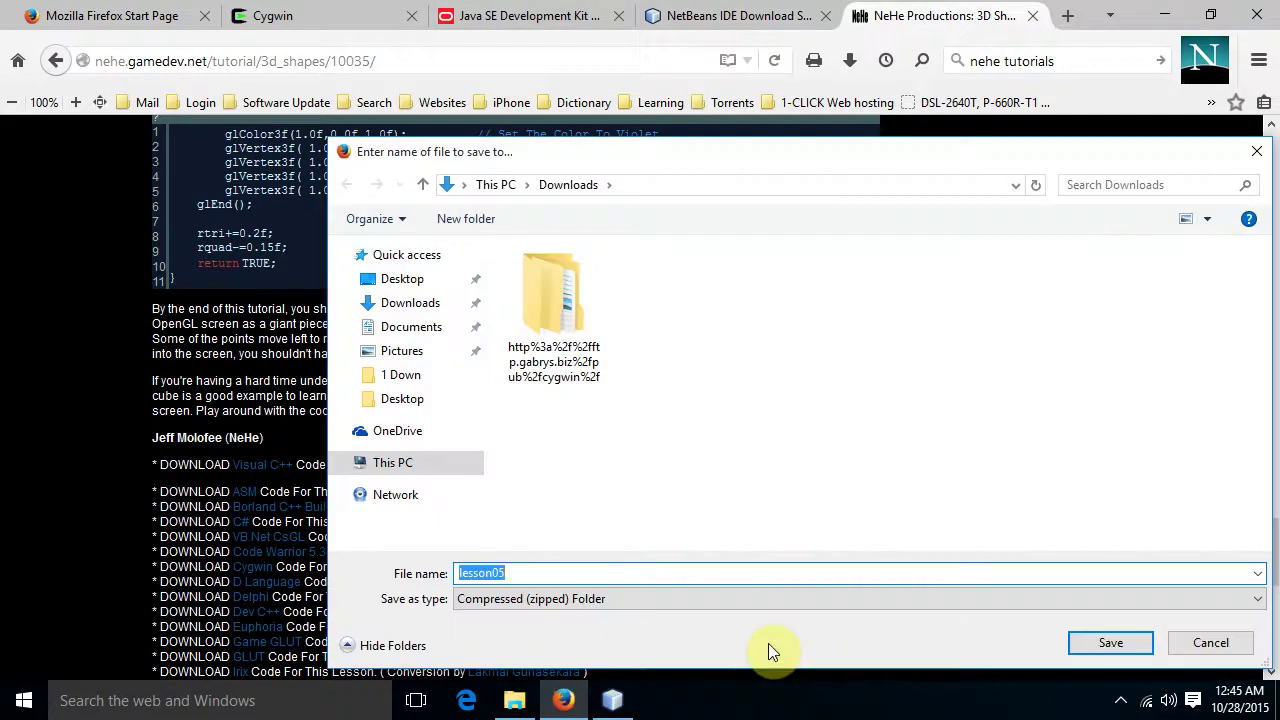
{"action": "left_click", "coordinate": [1099, 652]}
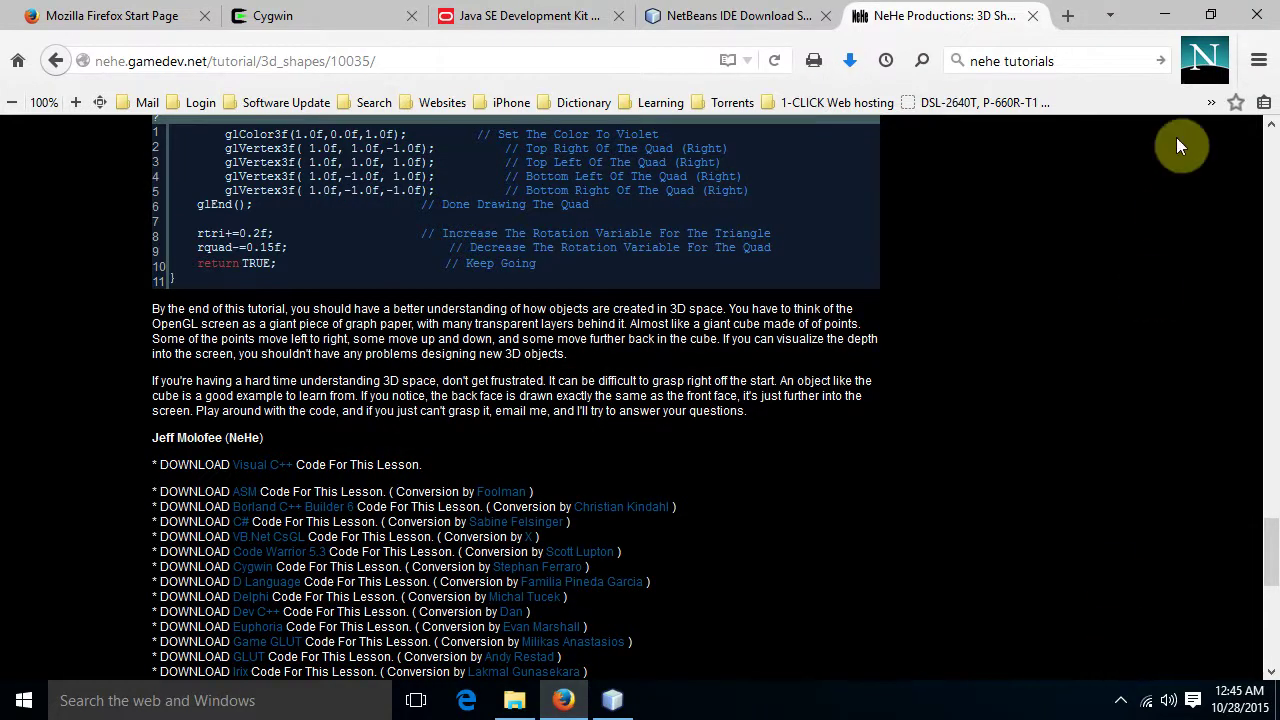
Minimize the Firefox and NetBeans windows and open the Downloads folder from the user's home folder on the desktop.
{"action": "left_click", "coordinate": [1165, 27]}
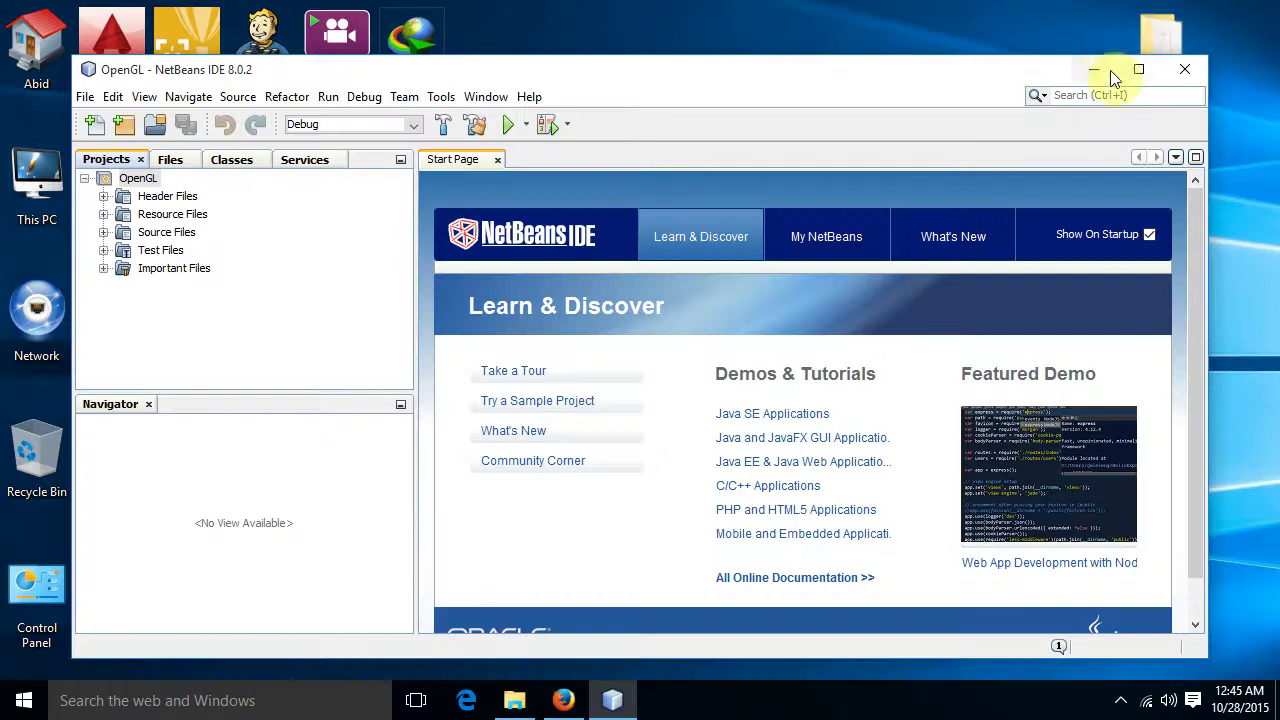
{"action": "left_click", "coordinate": [1098, 64]}
{"action": "double_click", "coordinate": [36, 50]}
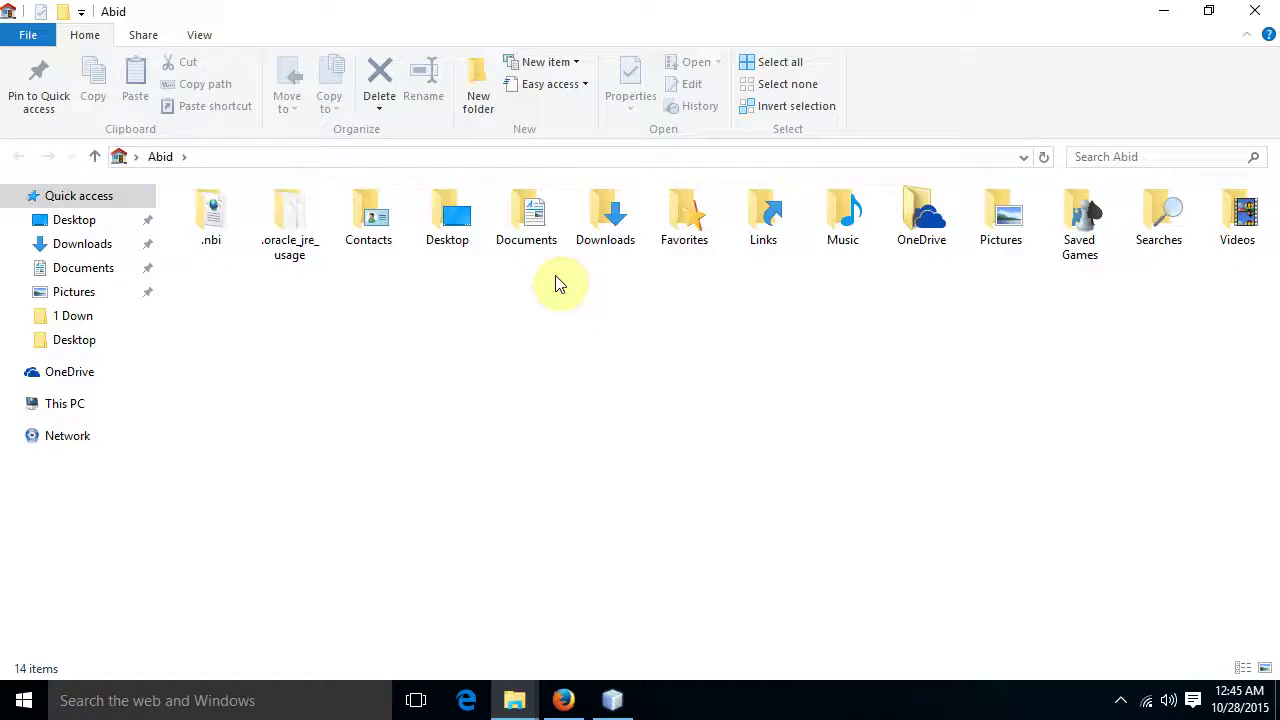
{"action": "double_click", "coordinate": [636, 250]}
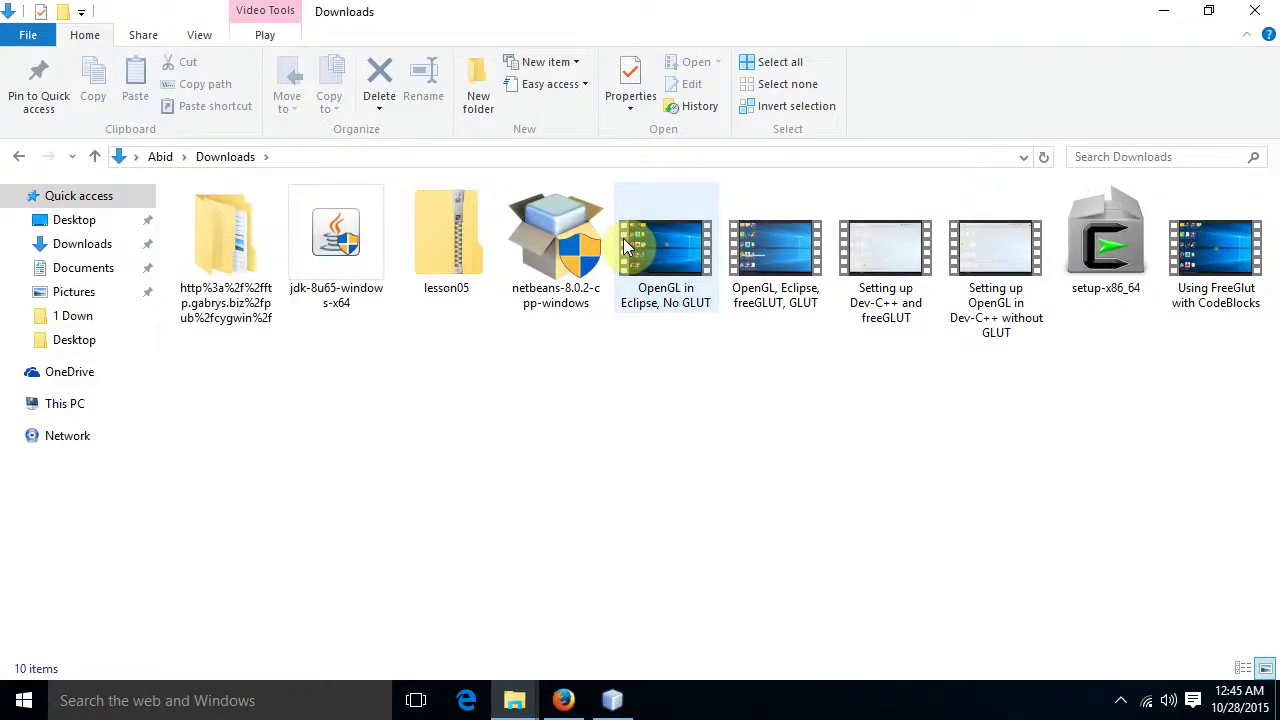
Extract the lesson05 archive into its own lesson05 folder with WinRAR and open the extracted folder.
{"action": "left_click", "coordinate": [445, 295]}
{"action": "right_click", "coordinate": [450, 270]}
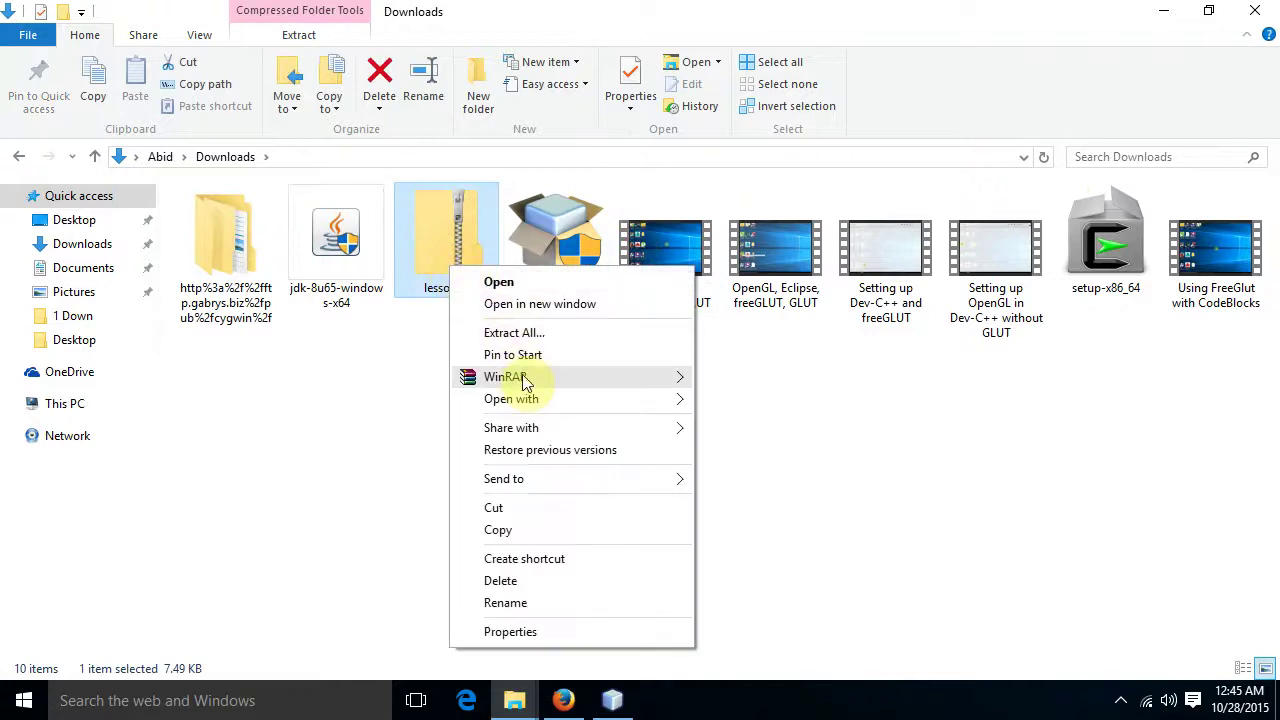
{"action": "mouse_move", "coordinate": [561, 376]}
{"action": "left_click", "coordinate": [758, 421]}
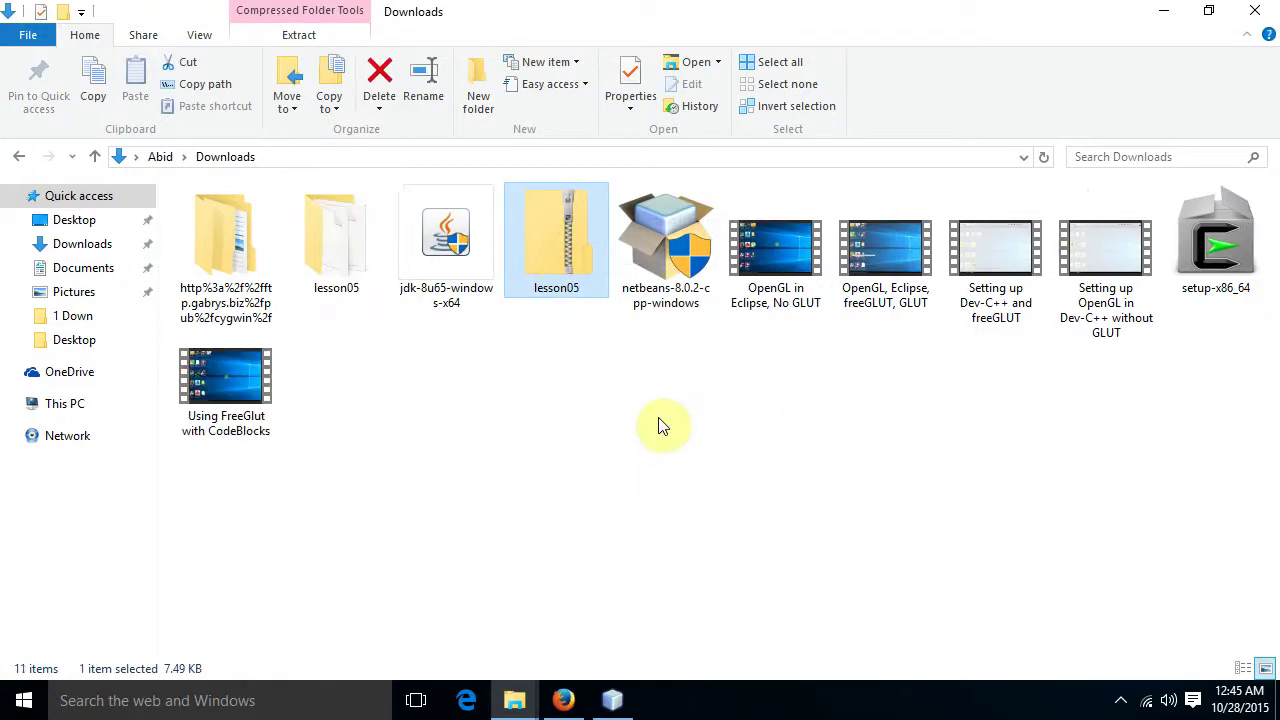
{"action": "double_click", "coordinate": [339, 253]}
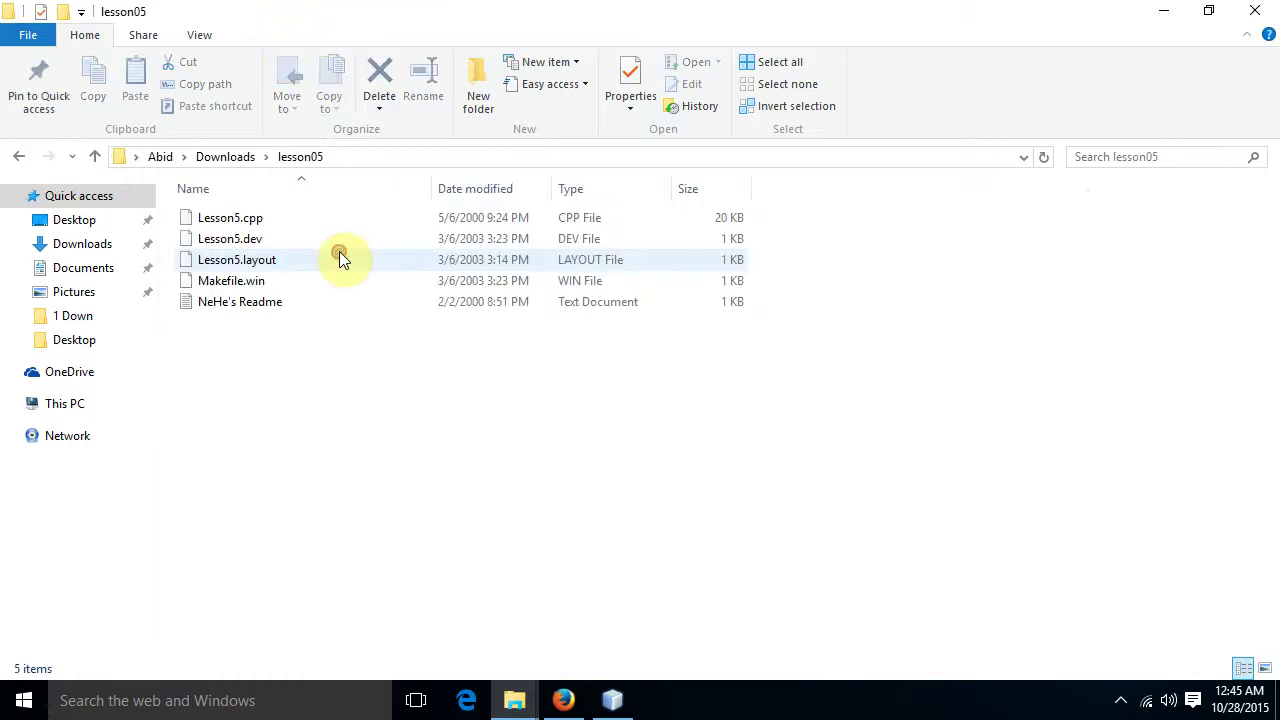
Launch Notepad, size and place its window beside the file list, and load Lesson5.cpp into it.
{"action": "left_click", "coordinate": [25, 700]}
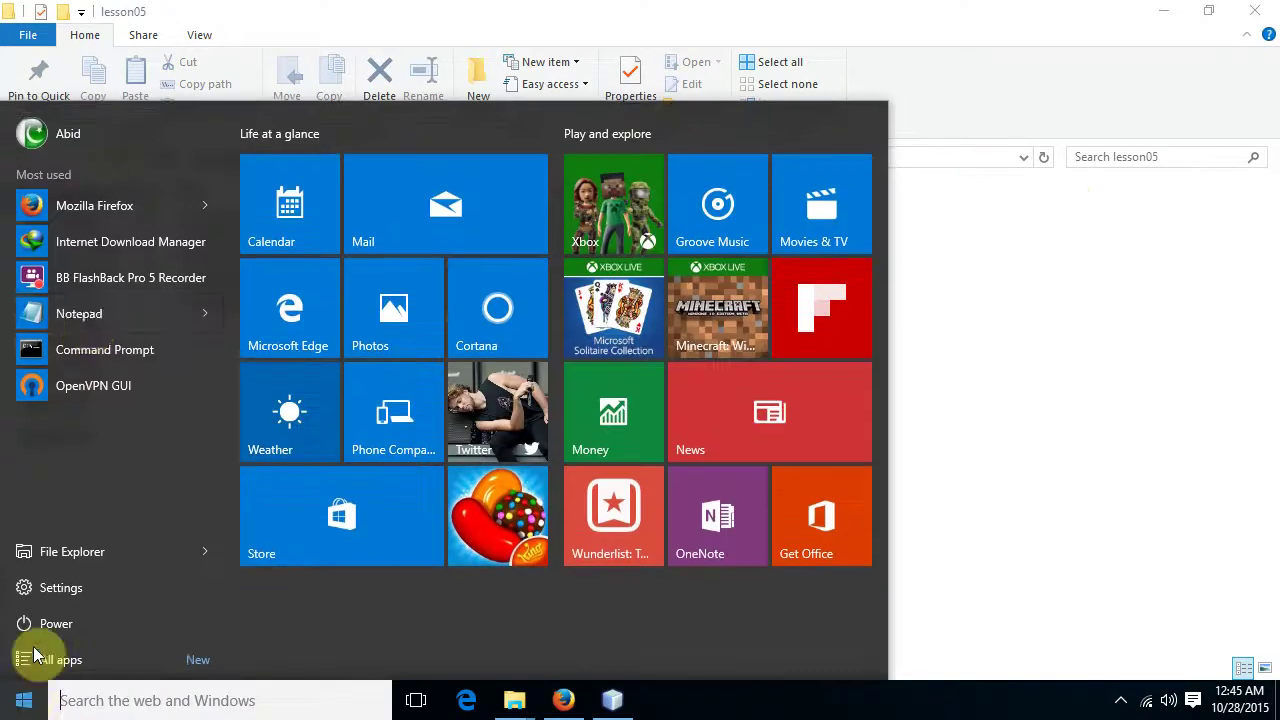
{"action": "left_click", "coordinate": [85, 318]}
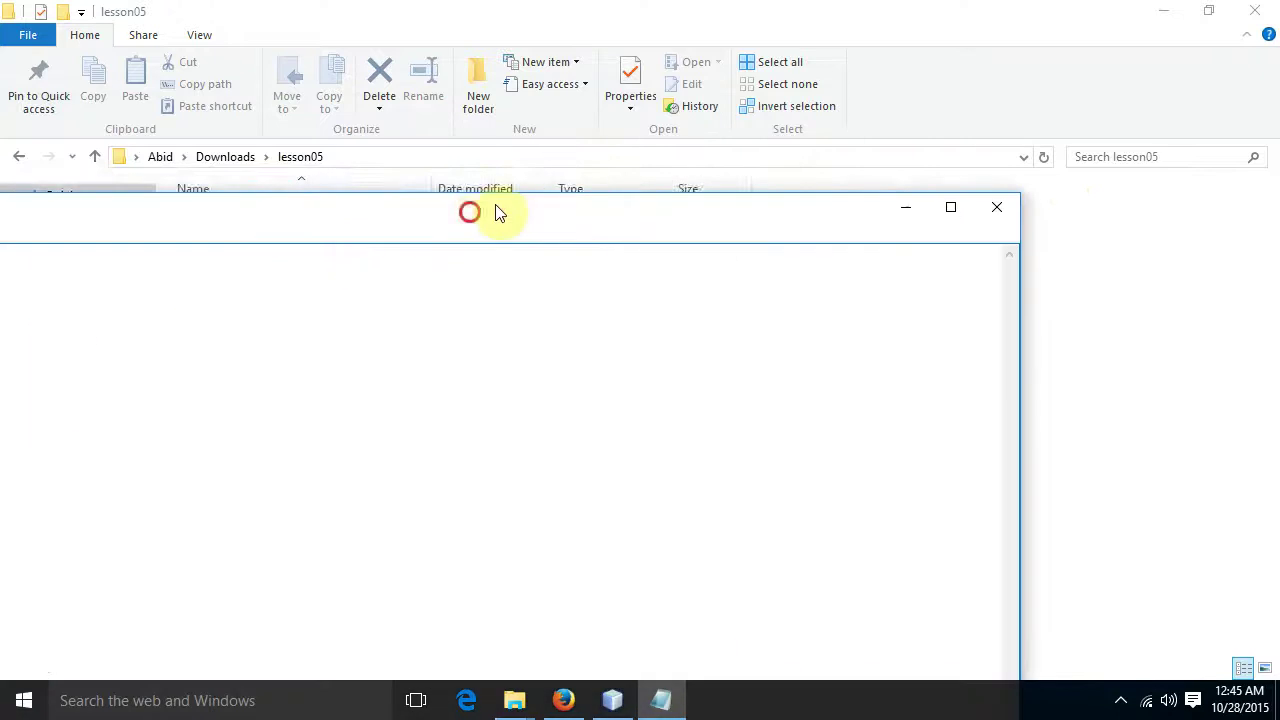
{"action": "left_click_drag", "start_coordinate": [1105, 75], "coordinate": [1028, 99]}
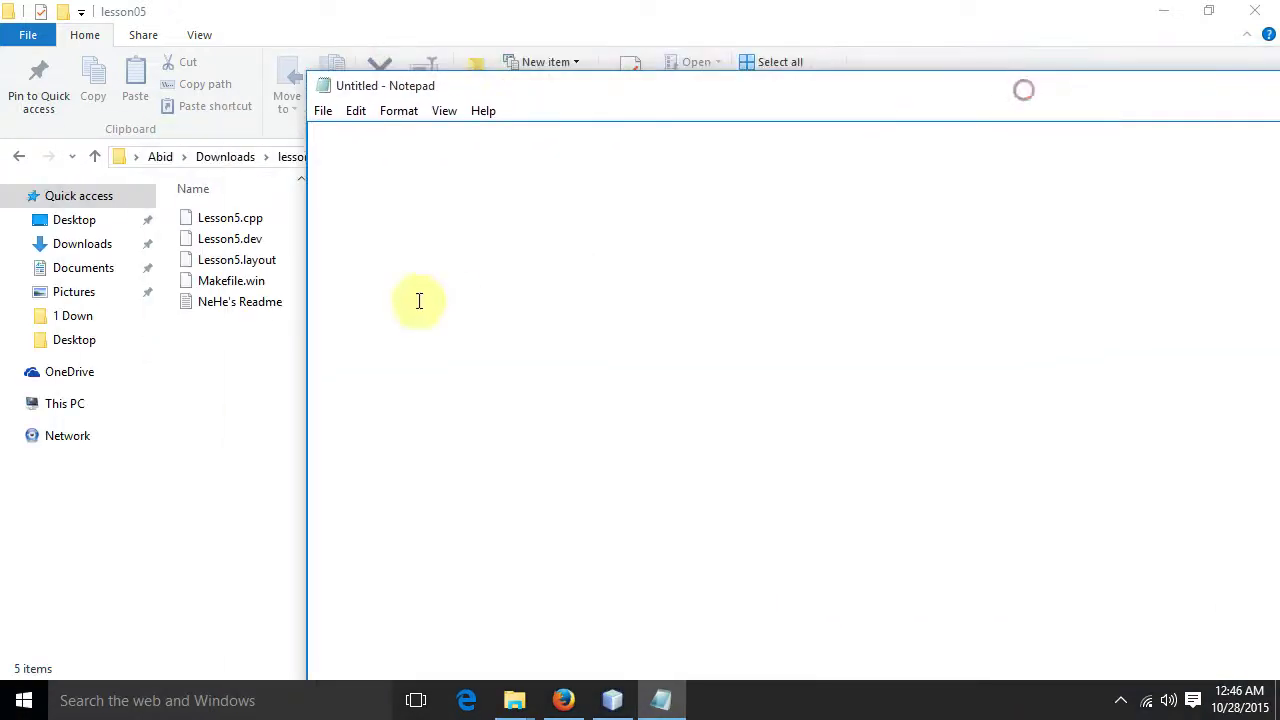
{"action": "left_click_drag", "start_coordinate": [306, 75], "coordinate": [709, 357]}
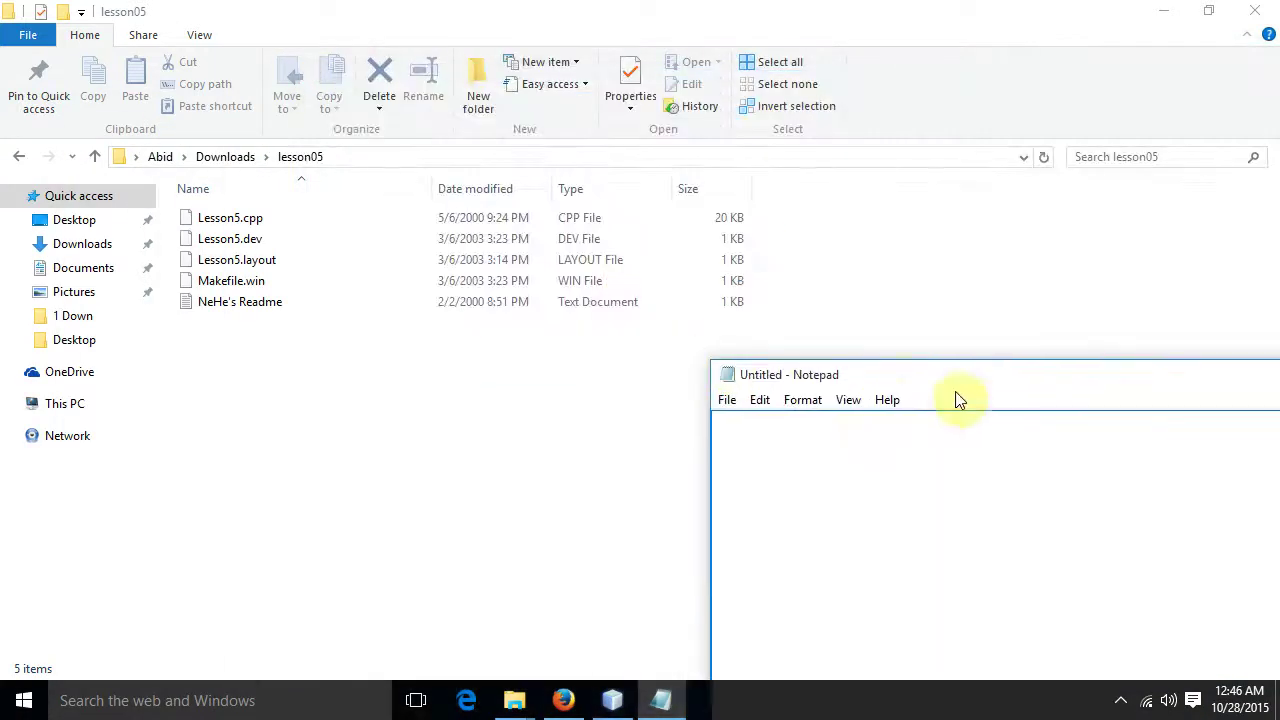
{"action": "left_click_drag", "start_coordinate": [960, 377], "coordinate": [595, 120]}
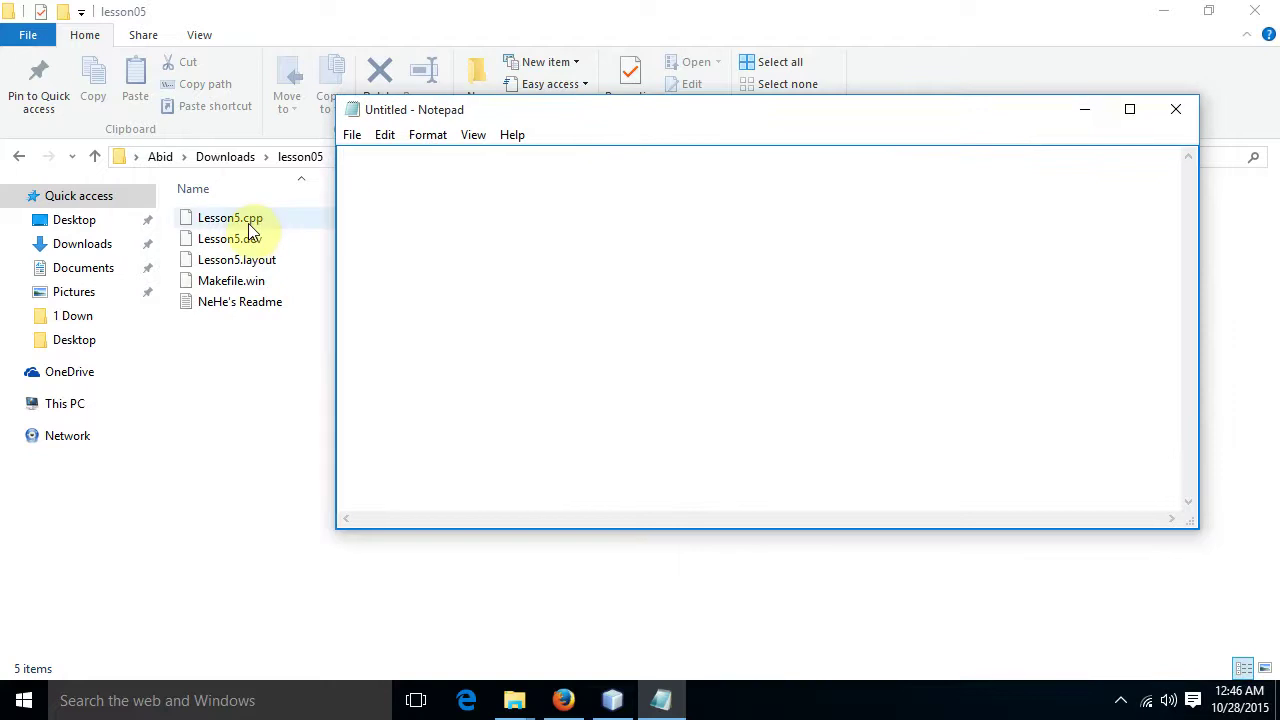
{"action": "left_click_drag", "start_coordinate": [245, 228], "coordinate": [545, 182]}
Copy all of the Lesson5.cpp code and close Notepad.
{"action": "right_click", "coordinate": [545, 182]}
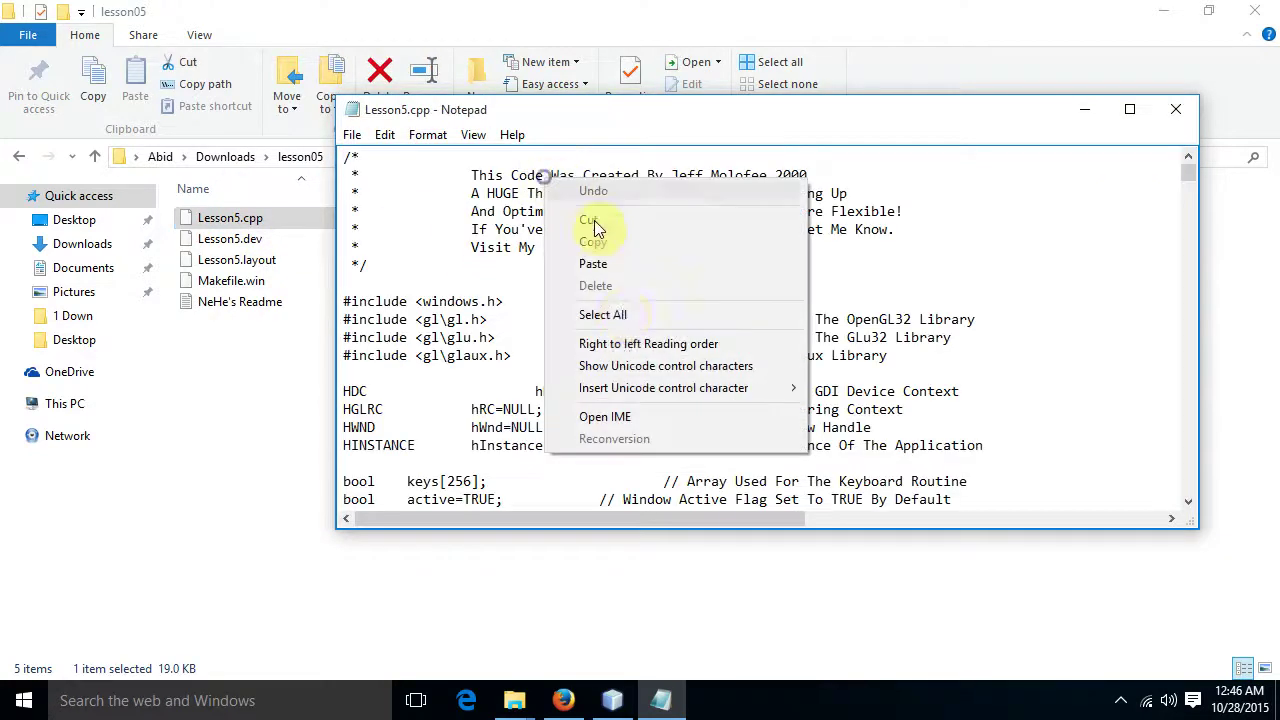
{"action": "left_click", "coordinate": [621, 316]}
{"action": "right_click", "coordinate": [574, 246]}
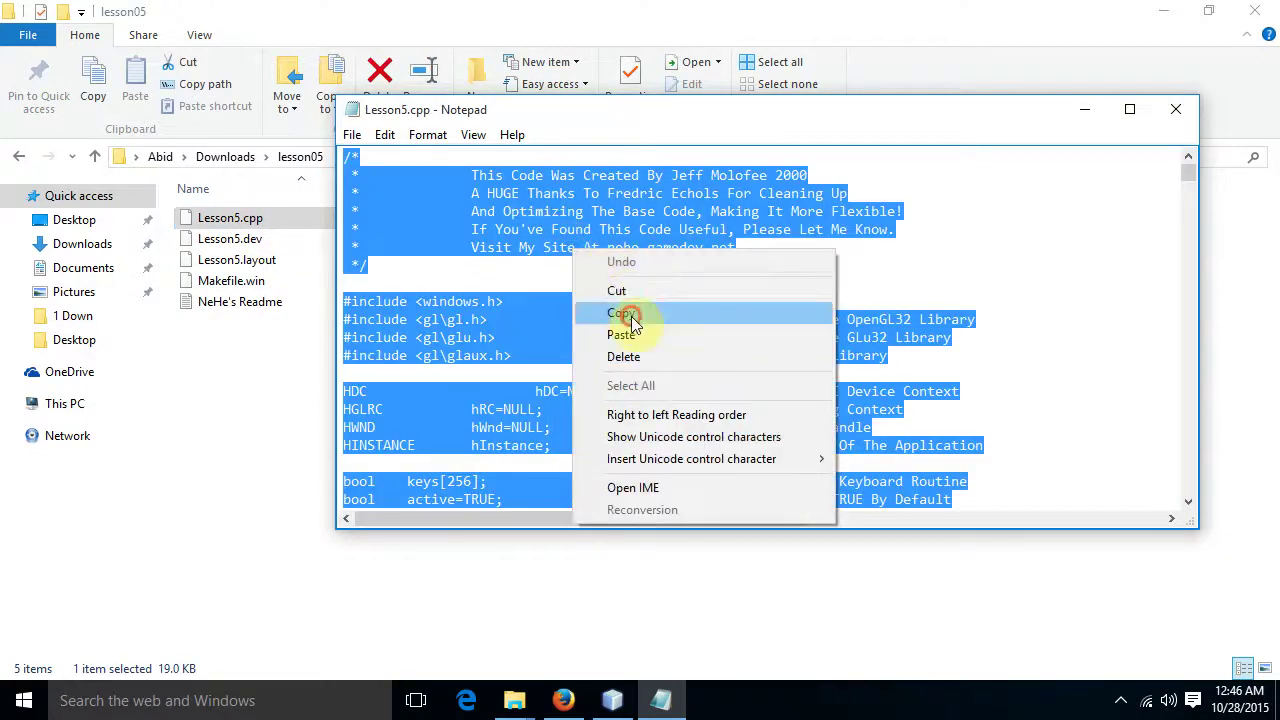
{"action": "left_click", "coordinate": [631, 316]}
{"action": "left_click", "coordinate": [1176, 109]}
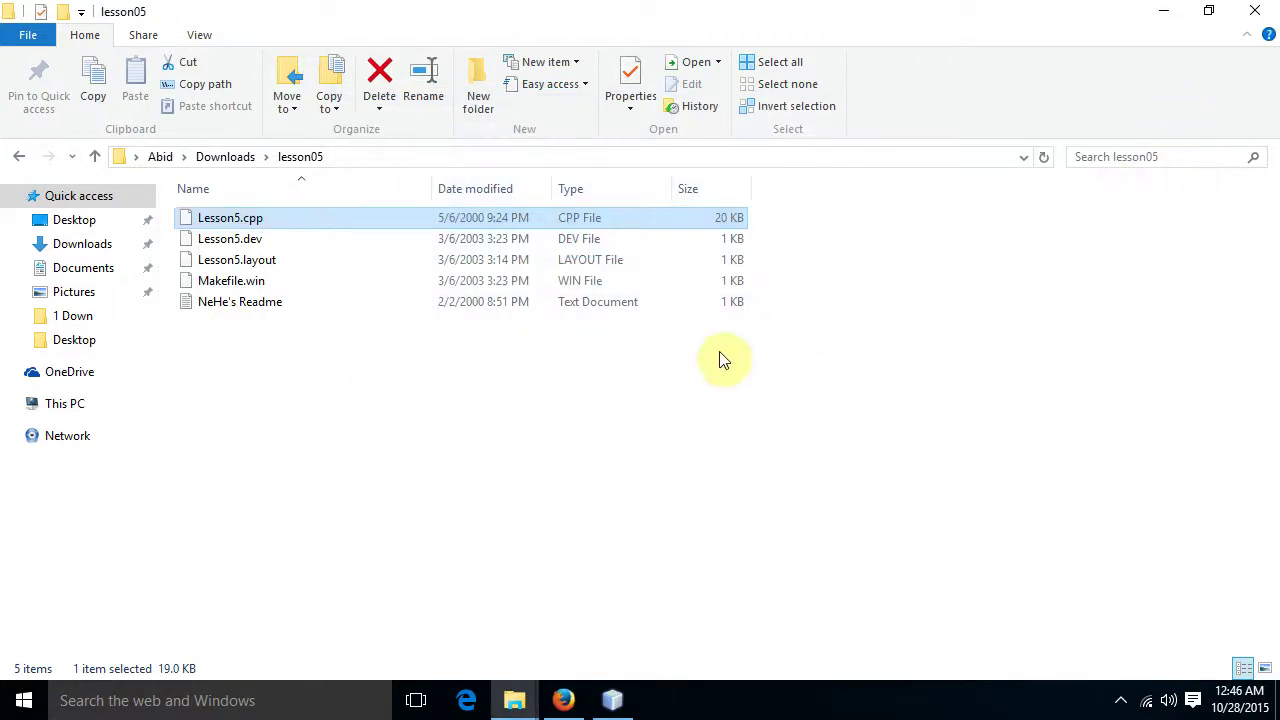
Switch to NetBeans, open main.cpp from the OpenGL project's source files, and maximize the window.
{"action": "left_click", "coordinate": [612, 700]}
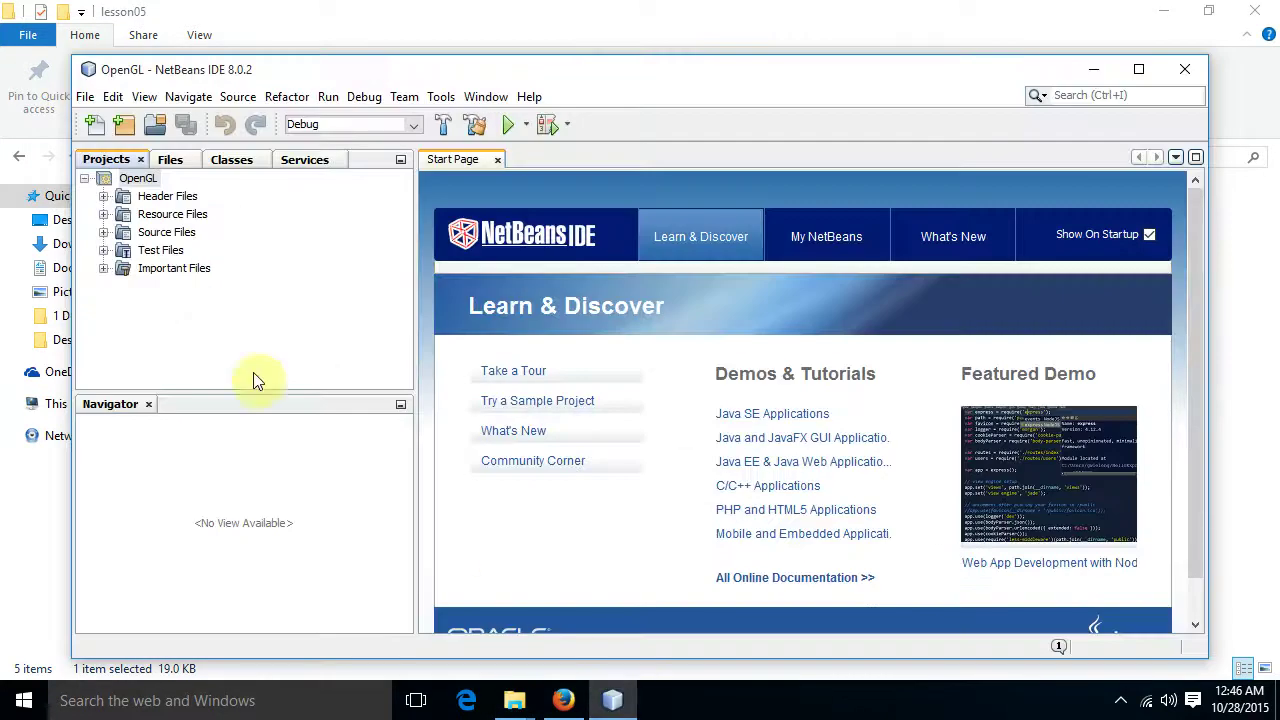
{"action": "left_click", "coordinate": [150, 232]}
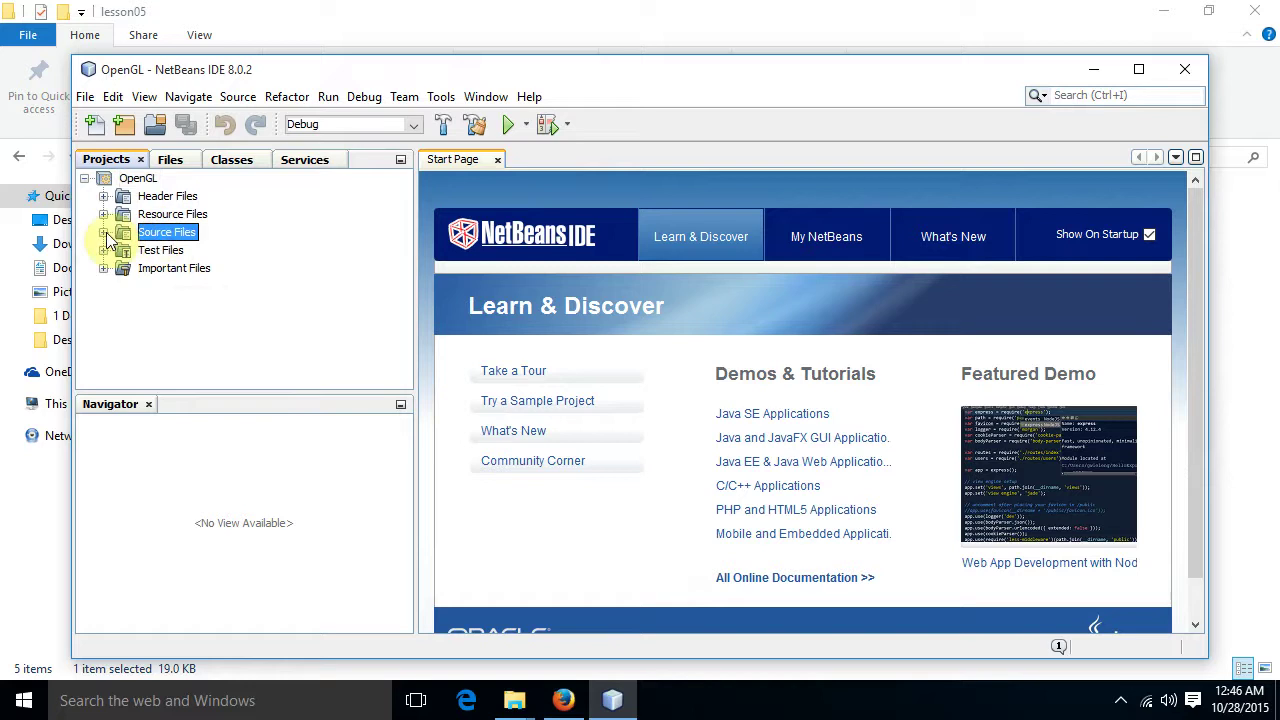
{"action": "left_click", "coordinate": [103, 232]}
{"action": "left_click", "coordinate": [177, 252]}
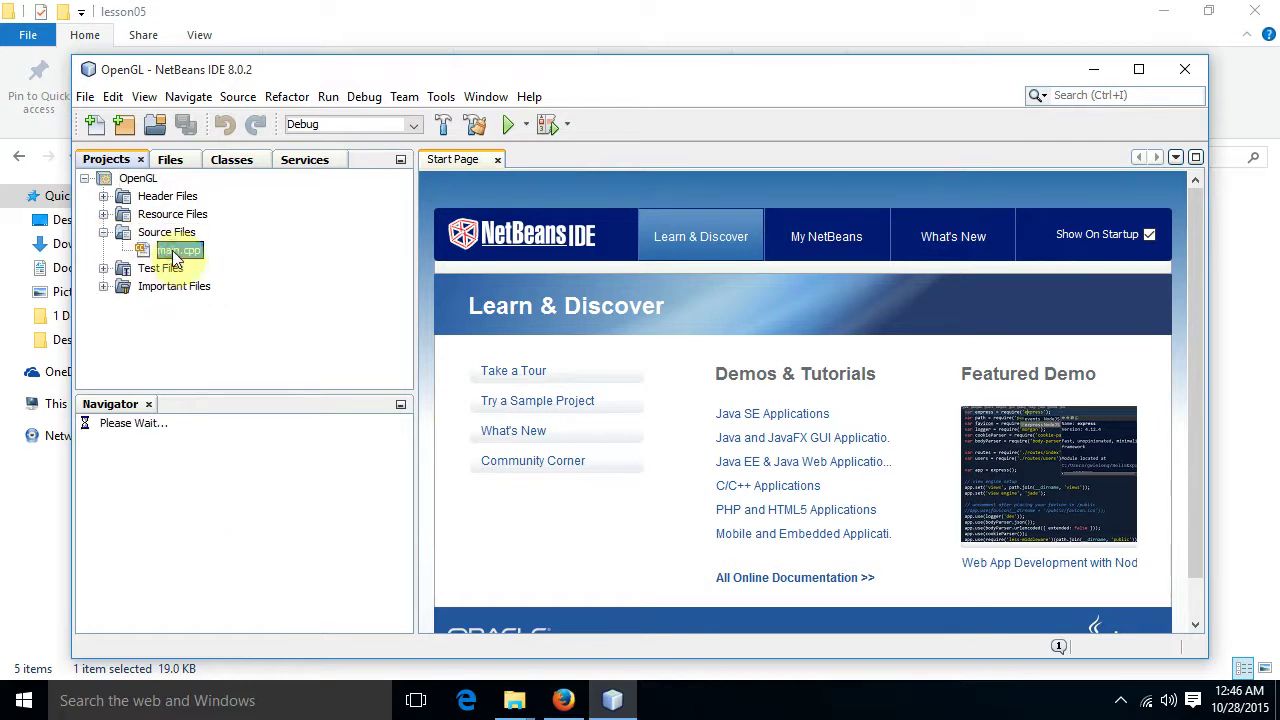
{"action": "double_click", "coordinate": [180, 252]}
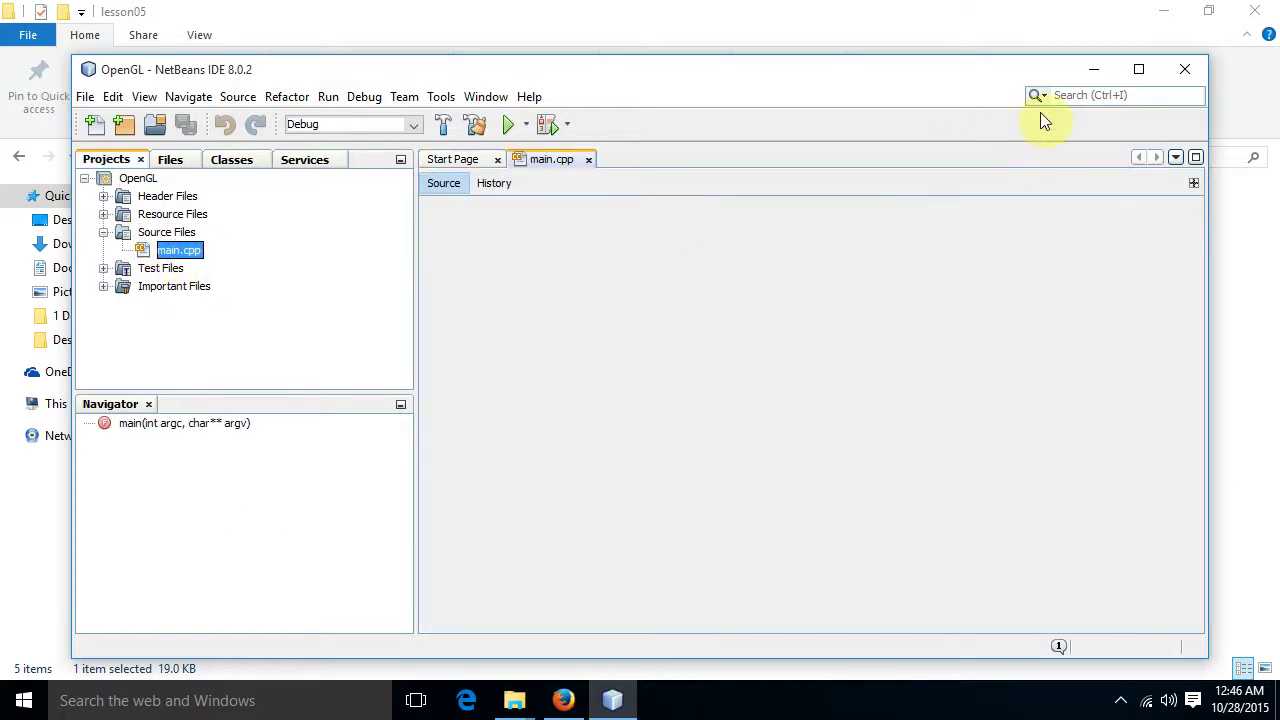
{"action": "left_click", "coordinate": [1136, 72]}
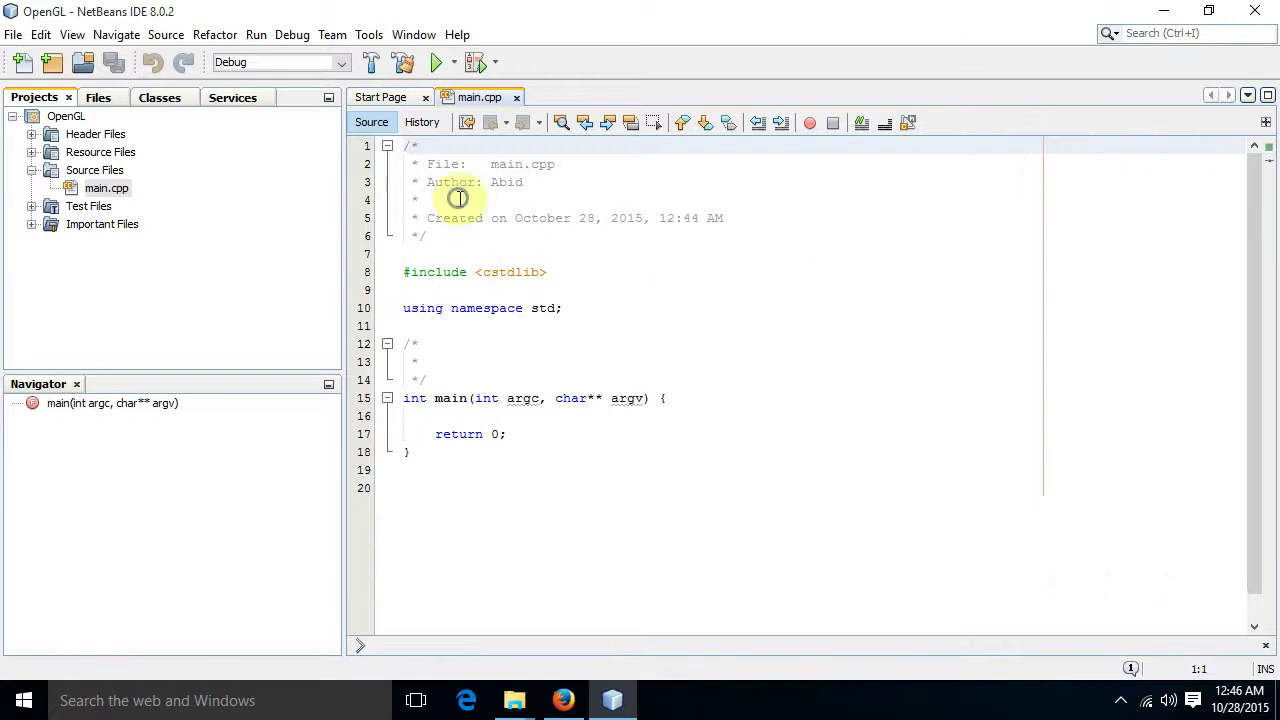
Replace the entire contents of main.cpp with the copied Lesson5.cpp code.
{"action": "right_click", "coordinate": [458, 198]}
{"action": "left_click", "coordinate": [44, 36]}
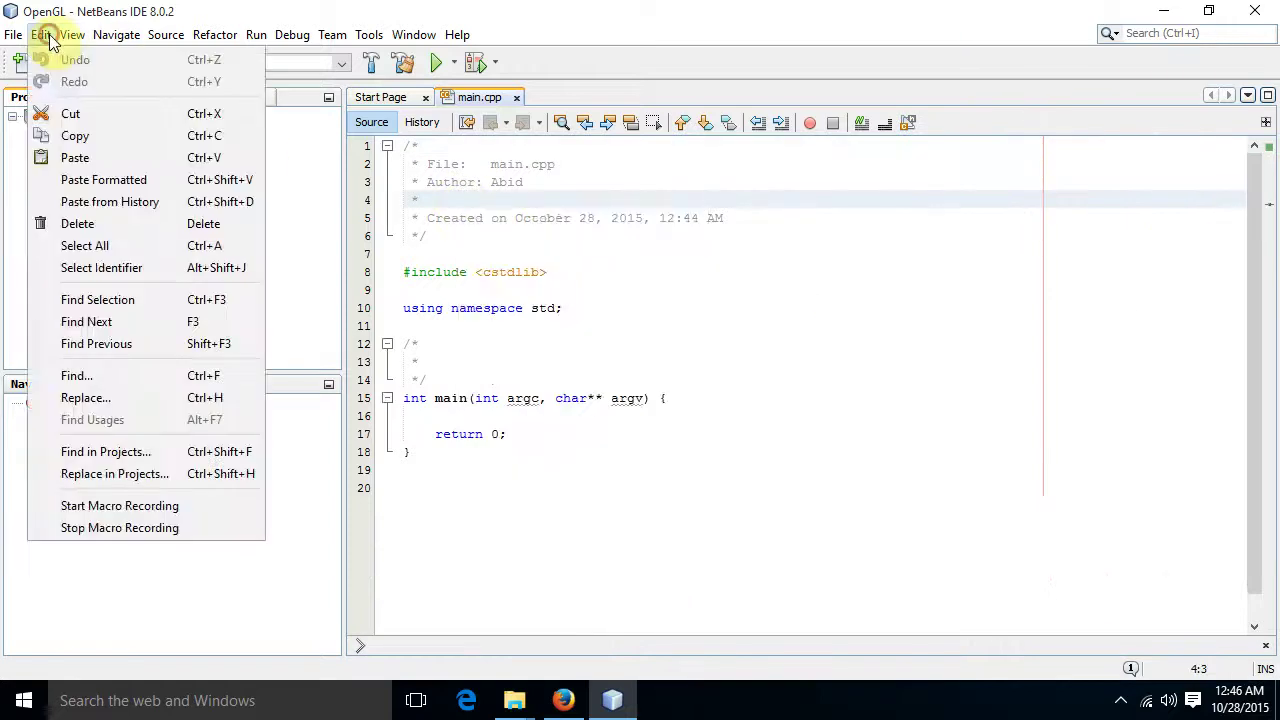
{"action": "left_click", "coordinate": [85, 246]}
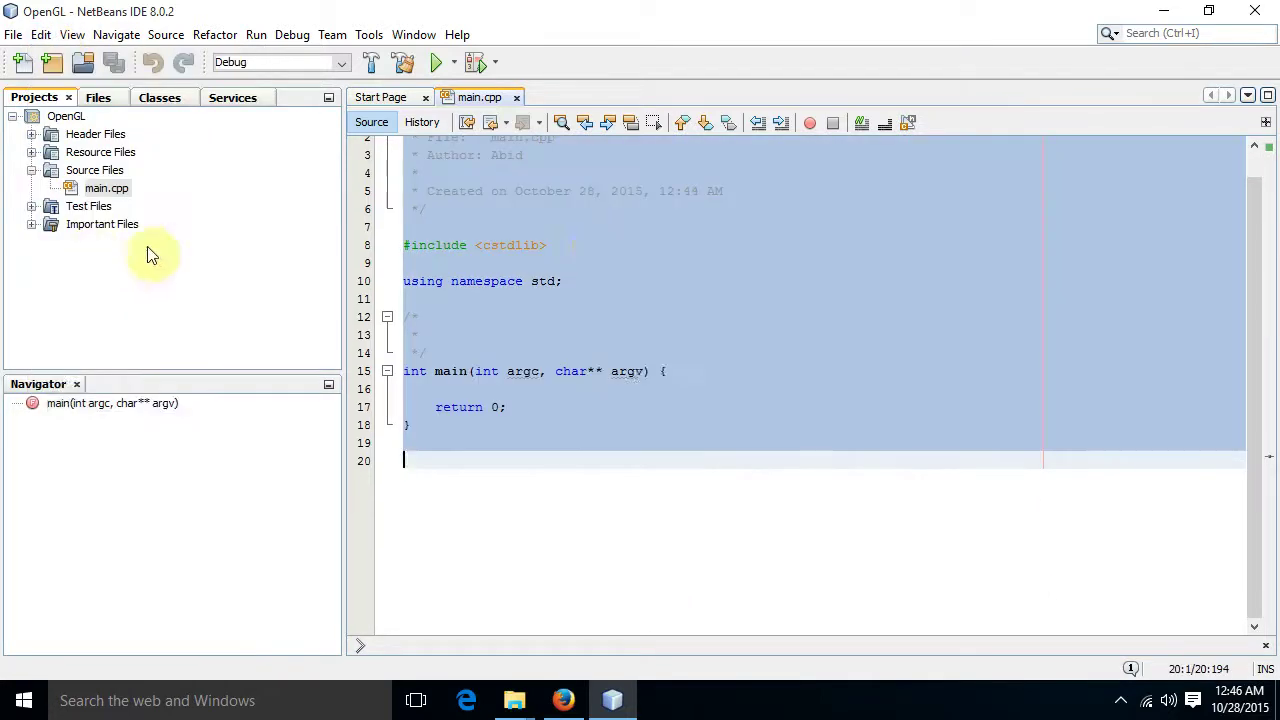
{"action": "right_click", "coordinate": [593, 239]}
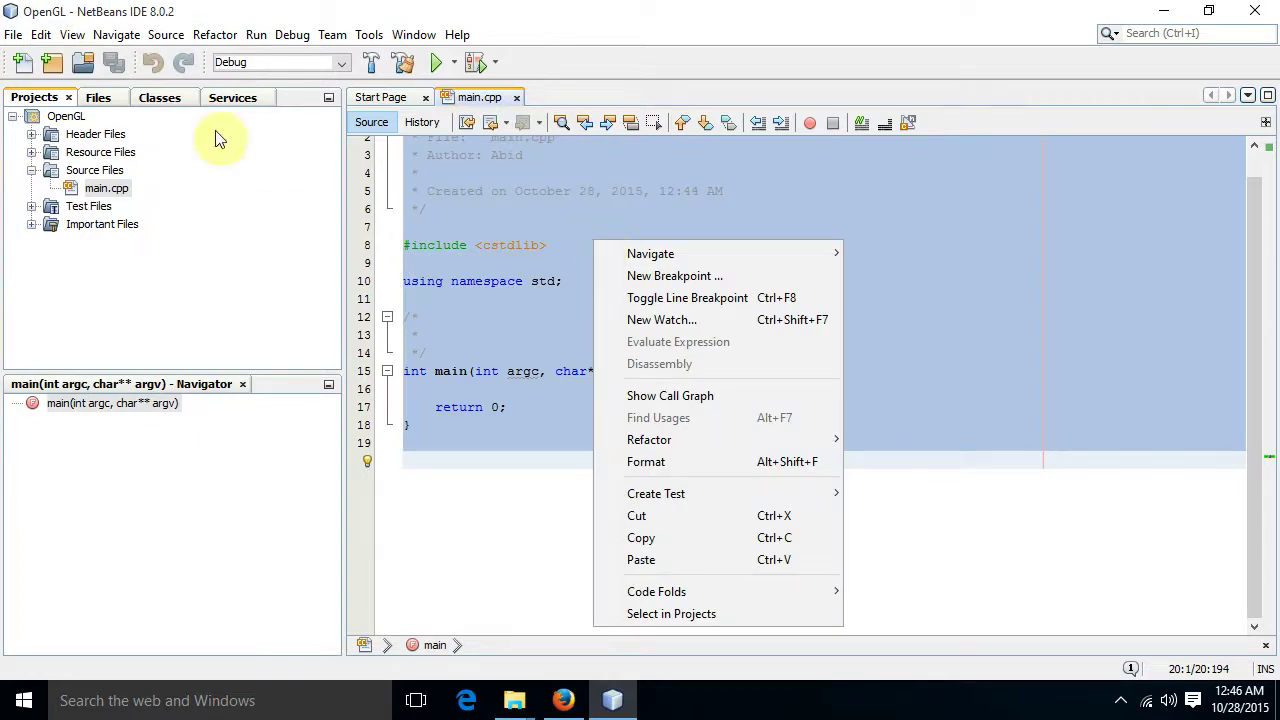
{"action": "left_click", "coordinate": [40, 35]}
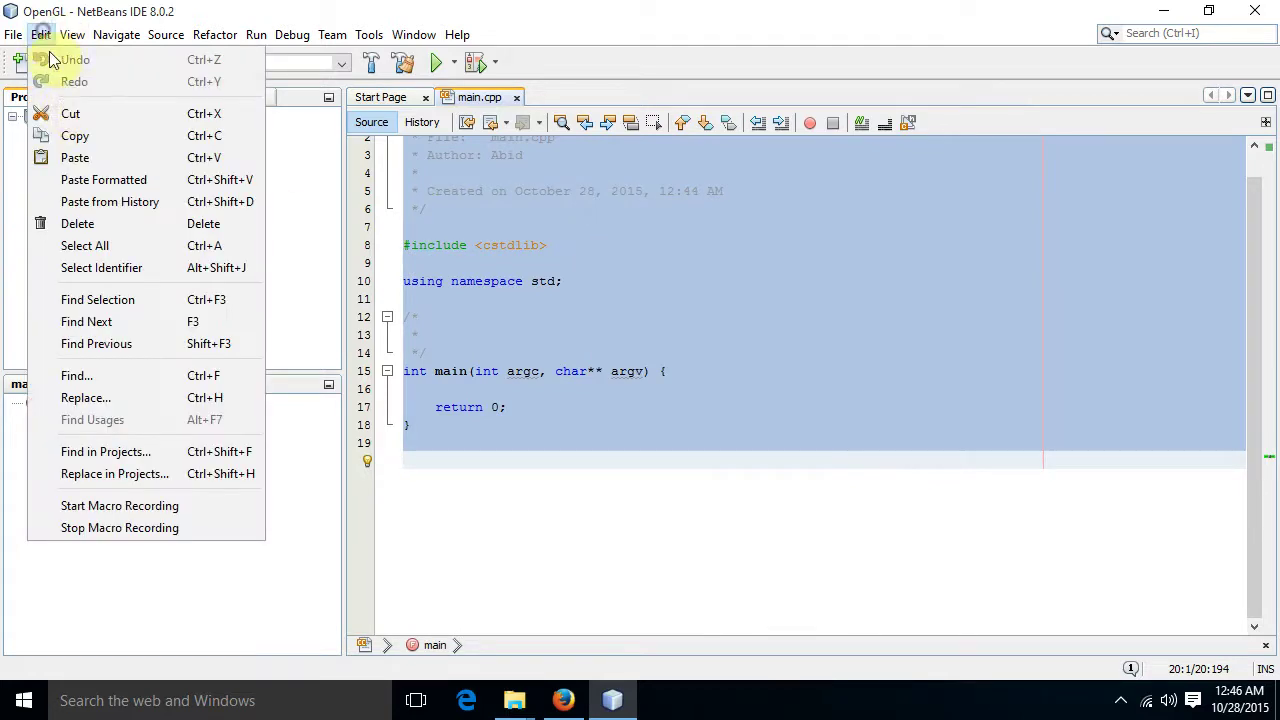
{"action": "left_click", "coordinate": [78, 224]}
{"action": "right_click", "coordinate": [445, 190]}
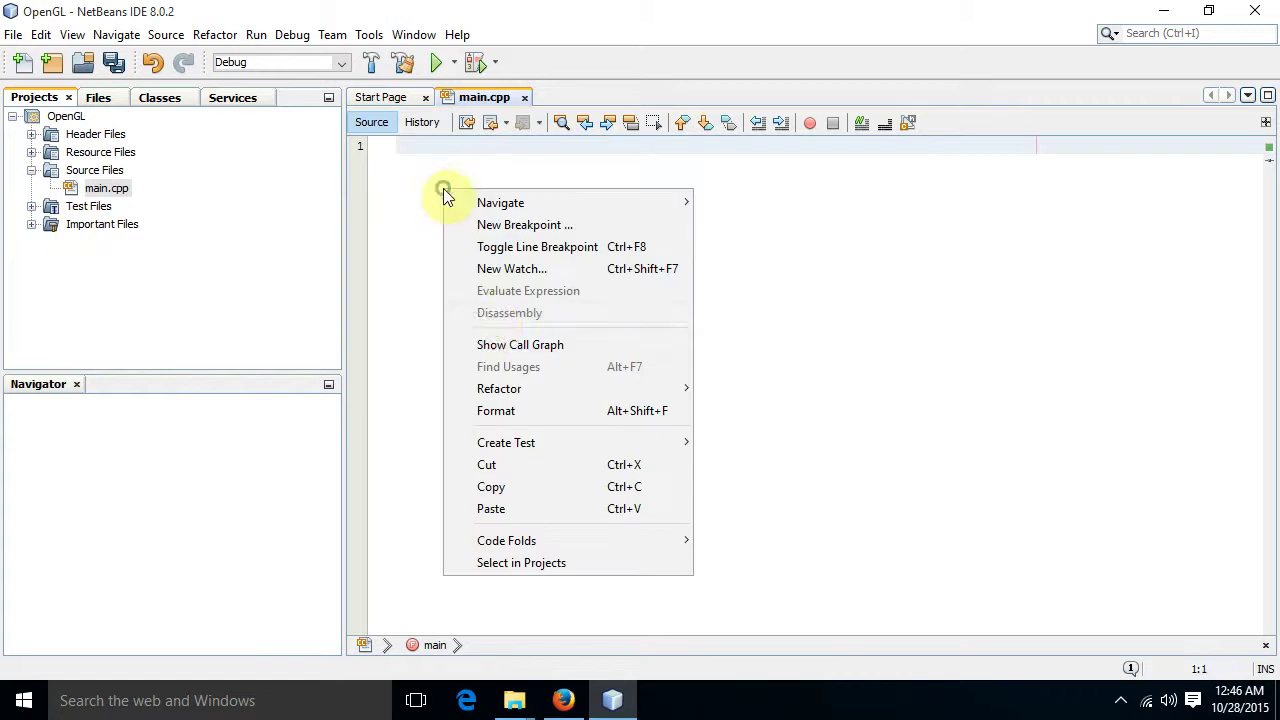
{"action": "left_click", "coordinate": [492, 508]}
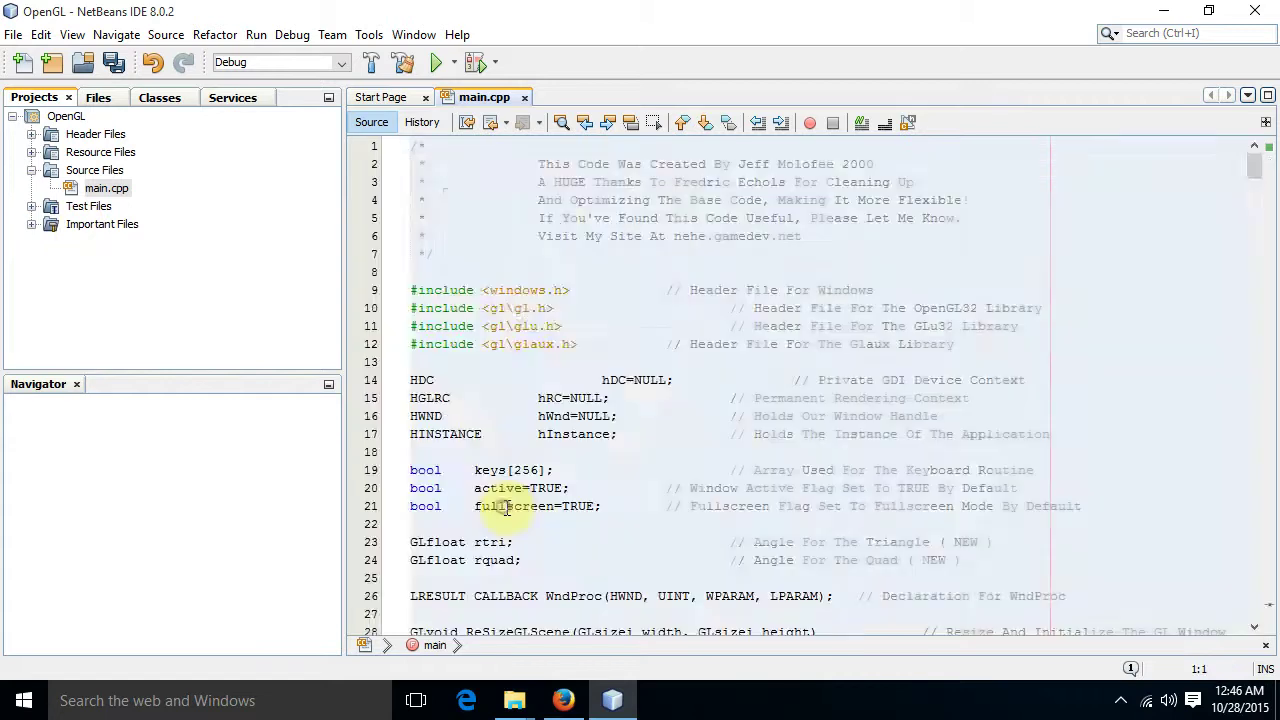
Compile main.cpp and build the OpenGL project, reviewing the messages in the build output.
{"action": "left_click", "coordinate": [256, 34]}
{"action": "left_click", "coordinate": [328, 287]}
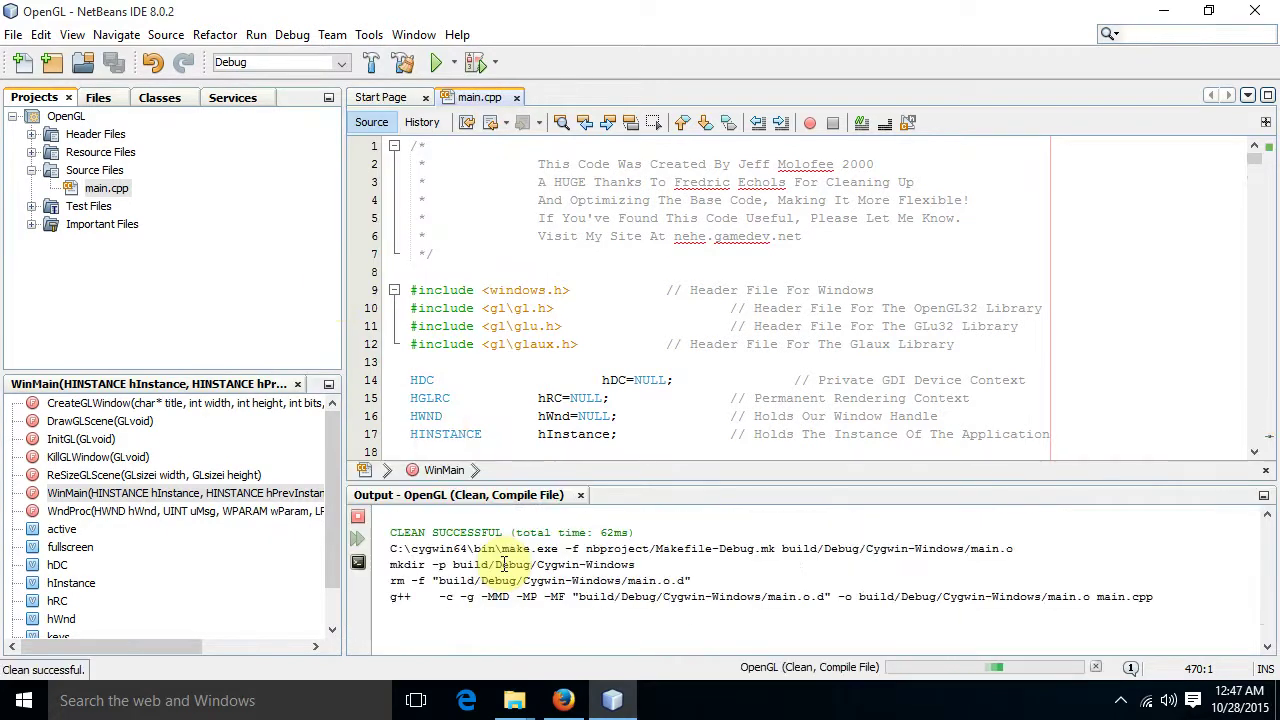
{"action": "left_click", "coordinate": [258, 36]}
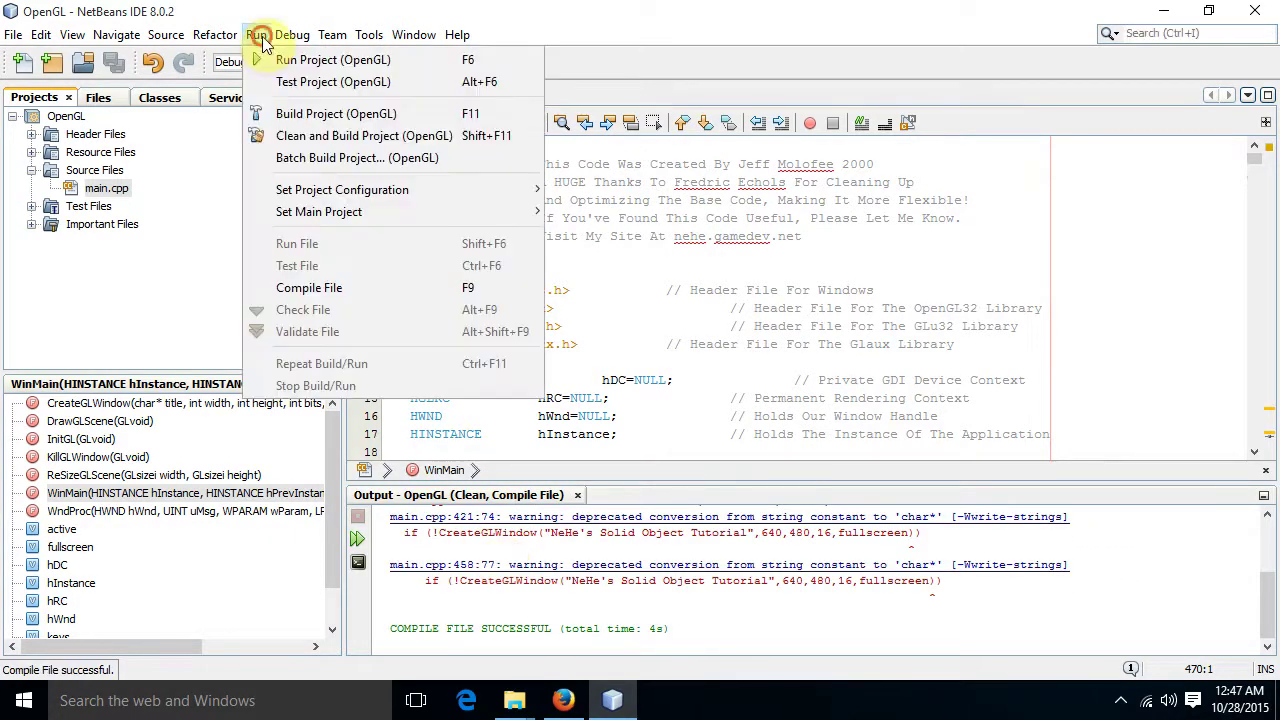
{"action": "left_click", "coordinate": [308, 115]}
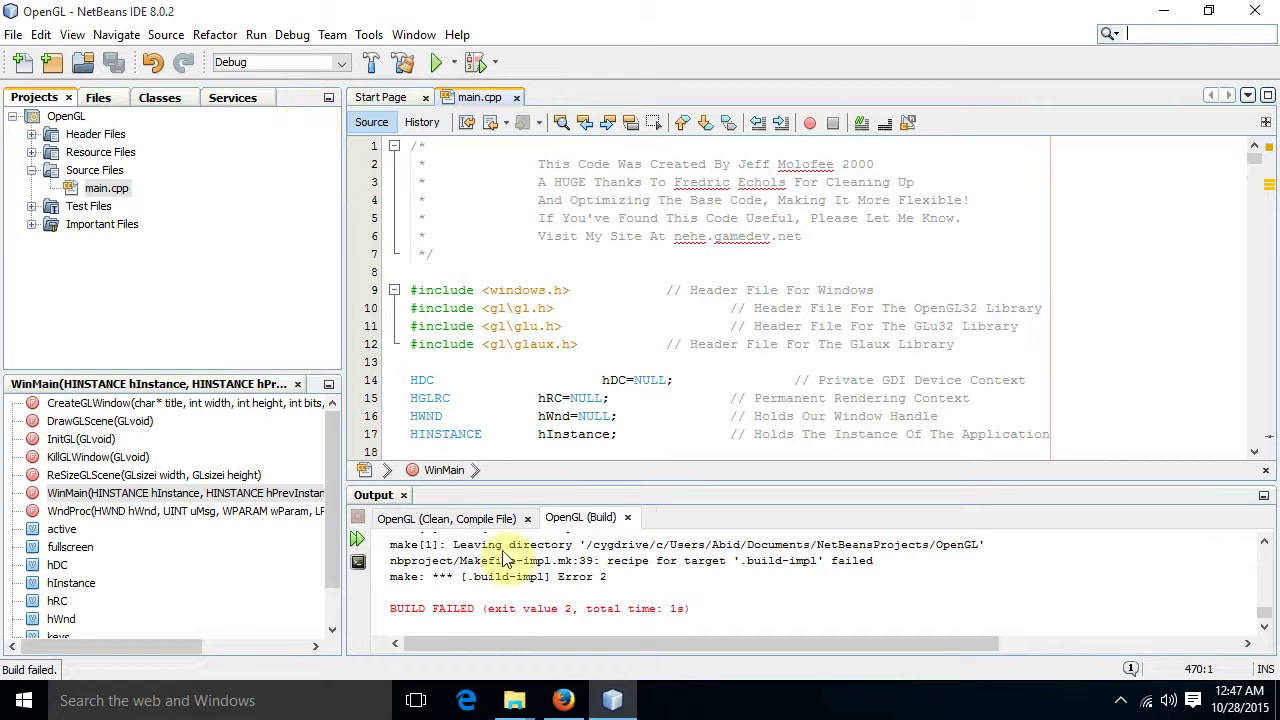
{"action": "left_click_drag", "start_coordinate": [395, 612], "coordinate": [478, 608]}
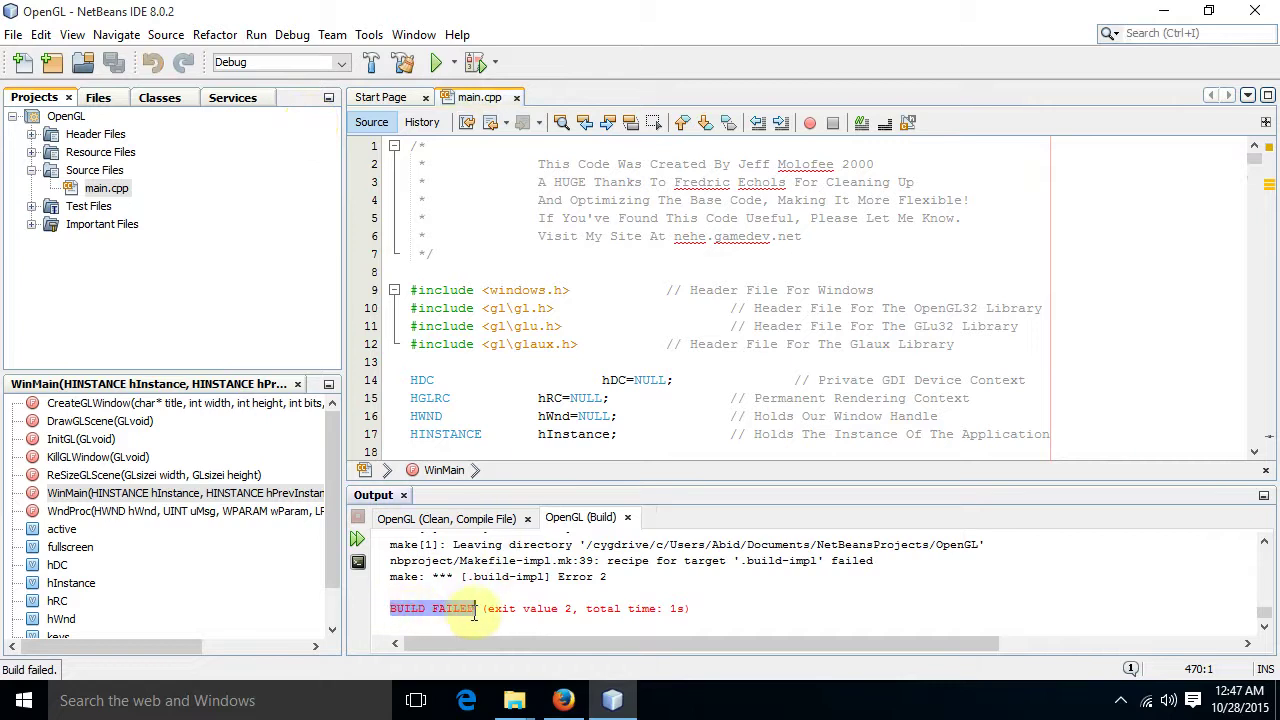
{"action": "scroll", "coordinate": [515, 578], "scroll_direction": "up", "scroll_amount": 2}
{"action": "scroll", "coordinate": [515, 578], "scroll_direction": "up", "scroll_amount": 10}
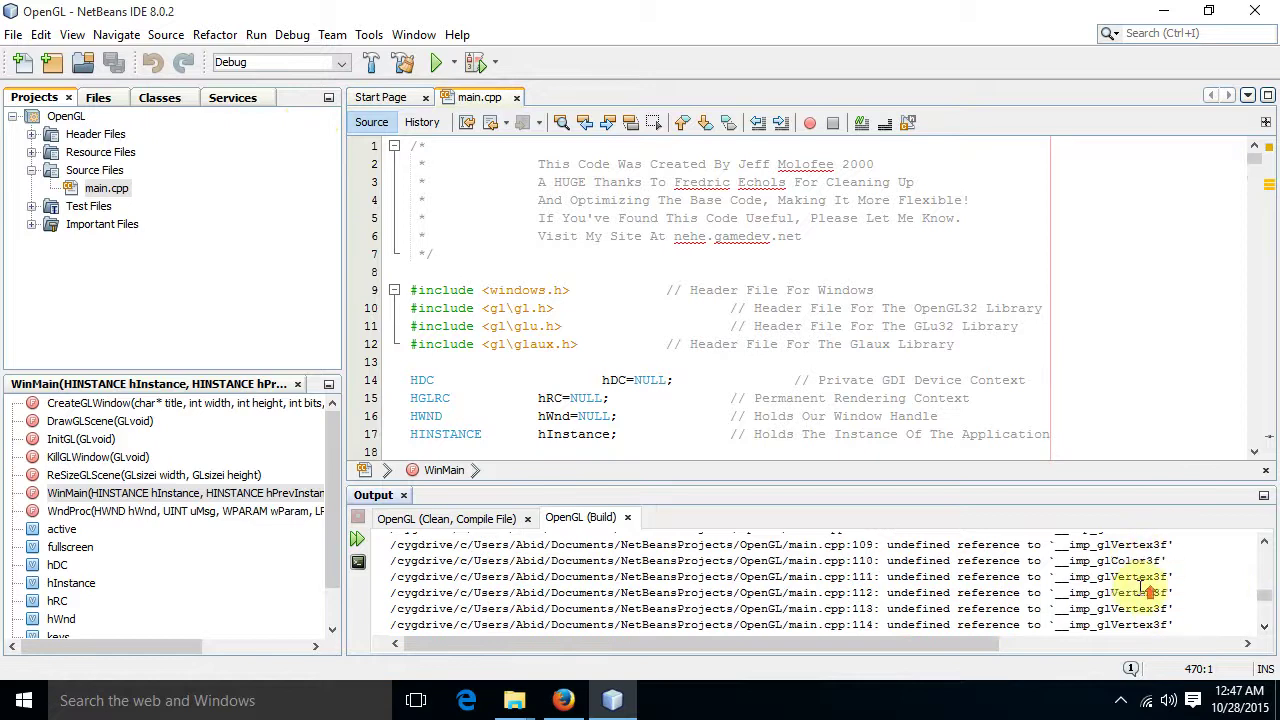
{"action": "scroll", "coordinate": [1140, 588], "scroll_direction": "up", "scroll_amount": 9}
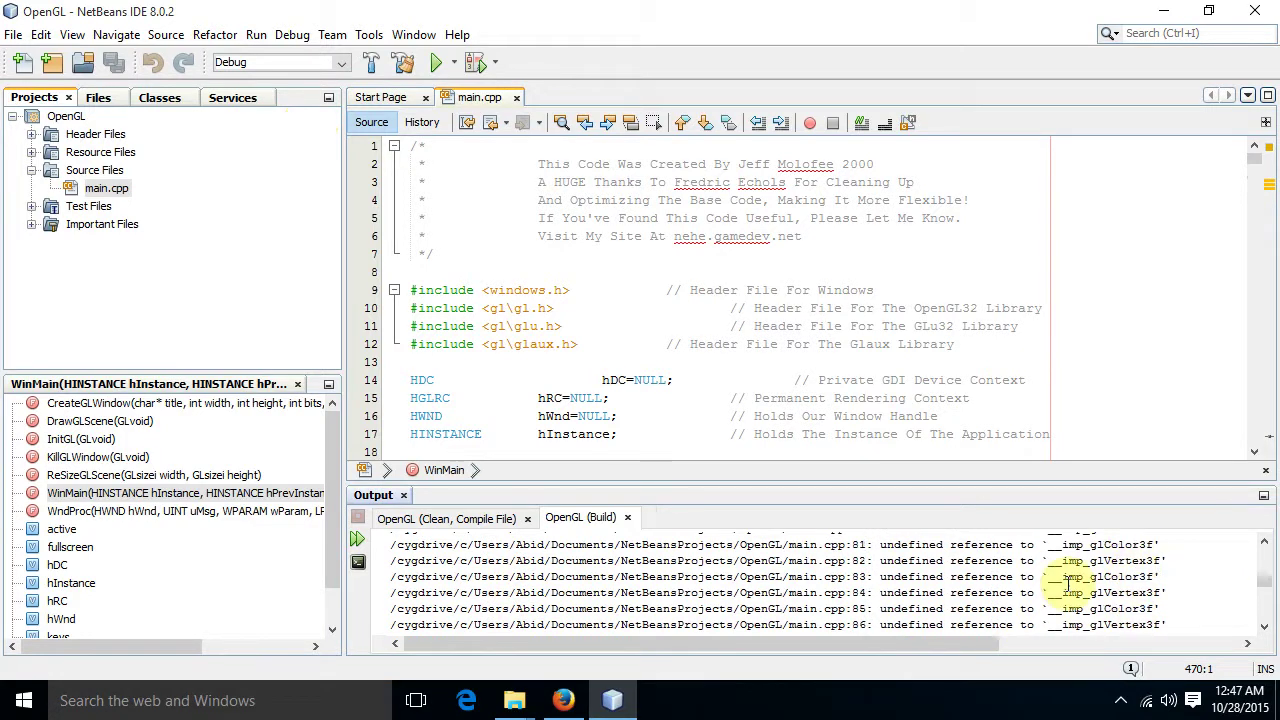
Add the library option "-lopengl32 -lglu32 -lgdi32" to the OpenGL project's linker settings and save the project properties.
{"action": "right_click", "coordinate": [70, 114]}
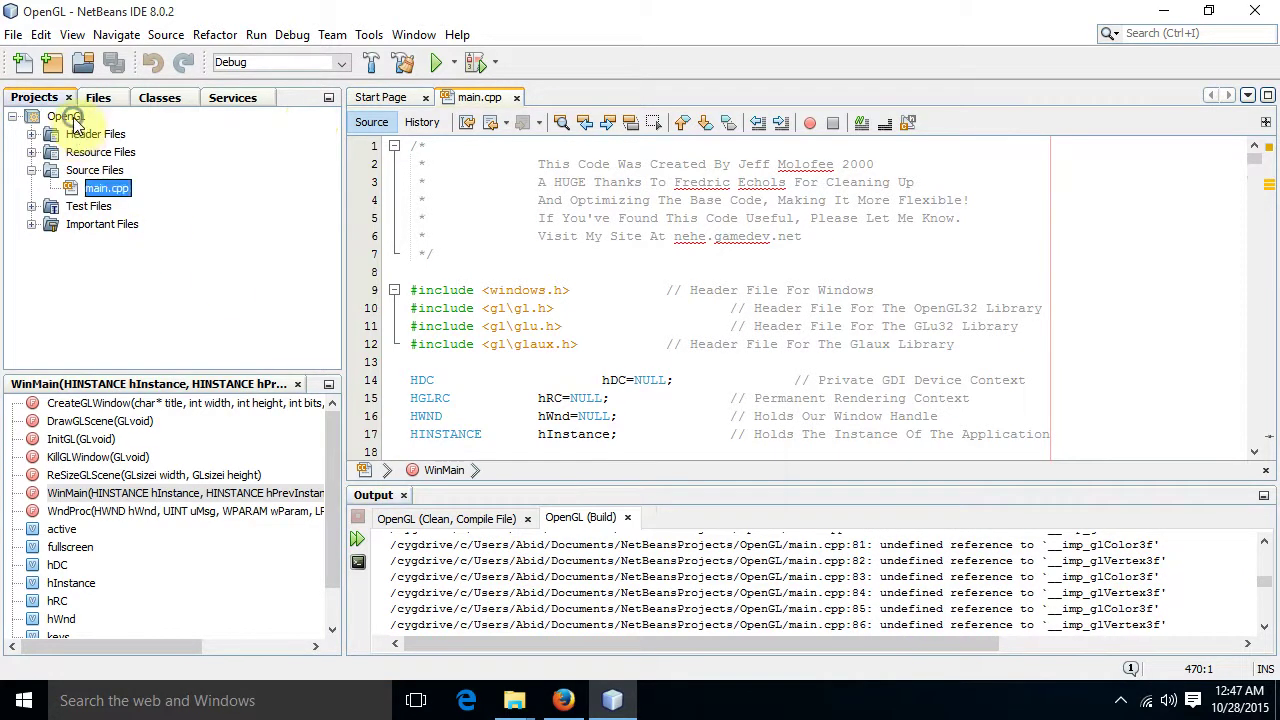
{"action": "left_click", "coordinate": [158, 709]}
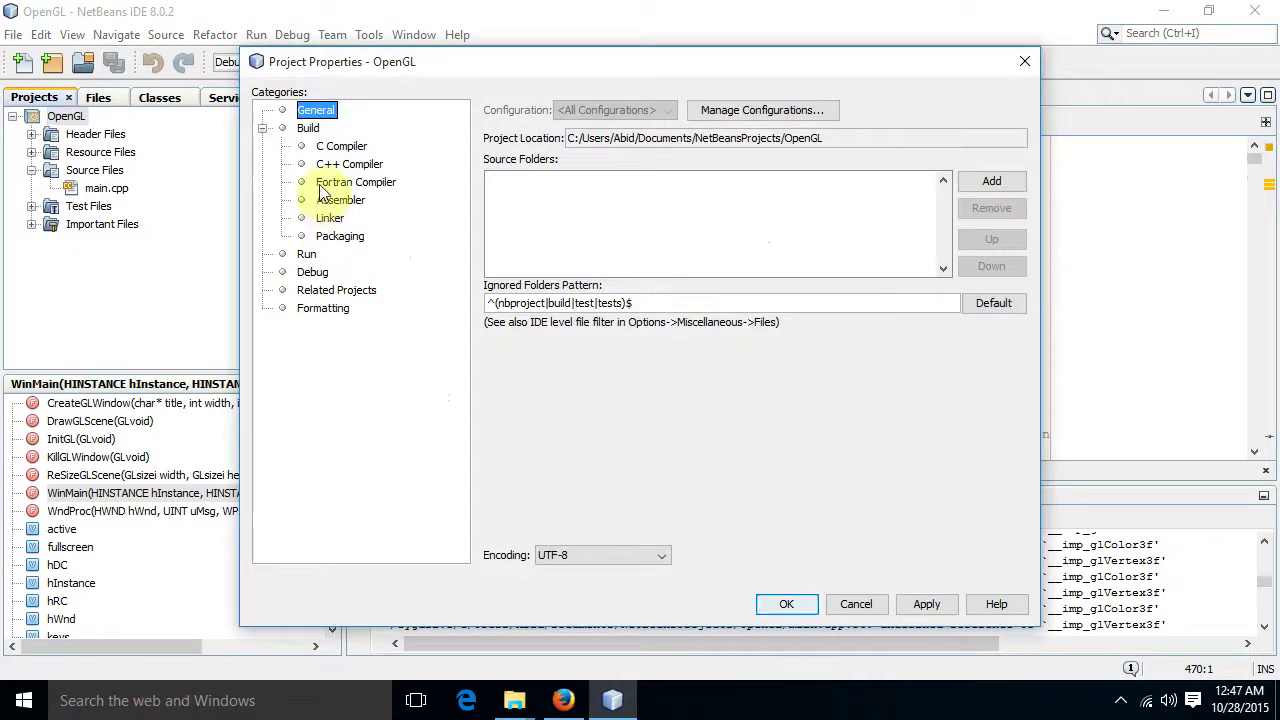
{"action": "left_click", "coordinate": [308, 129]}
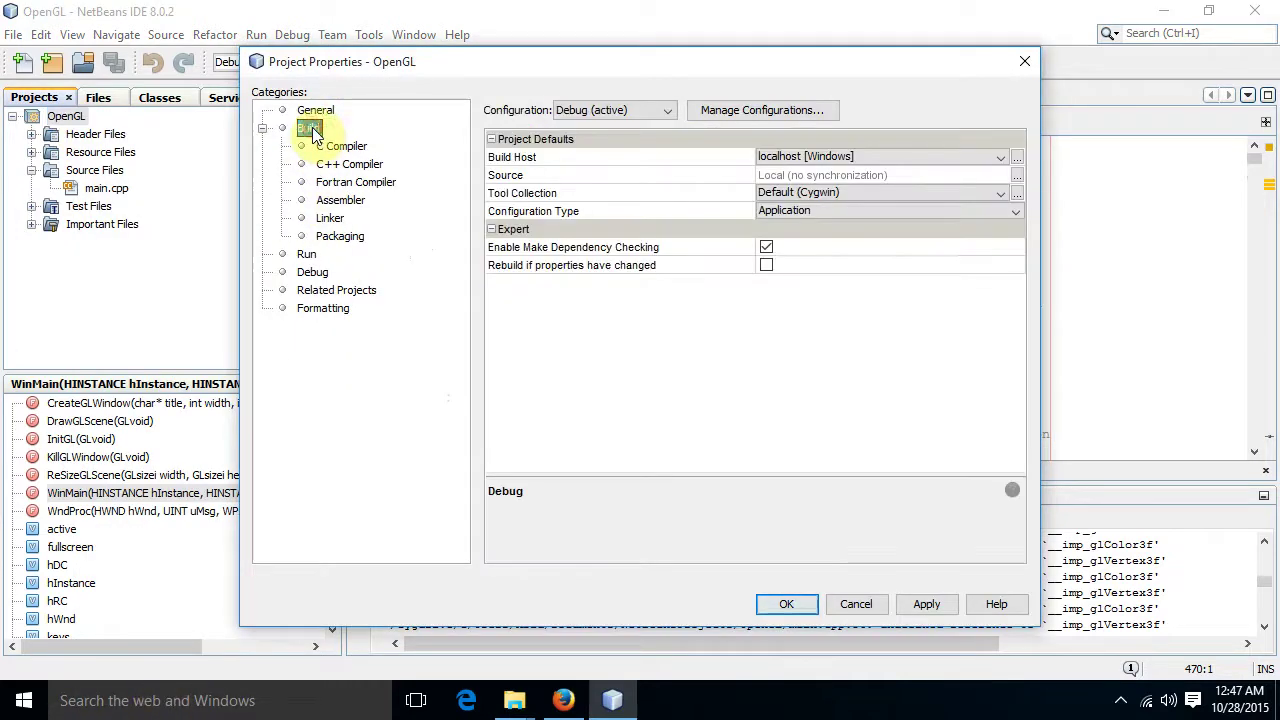
{"action": "left_click", "coordinate": [330, 218]}
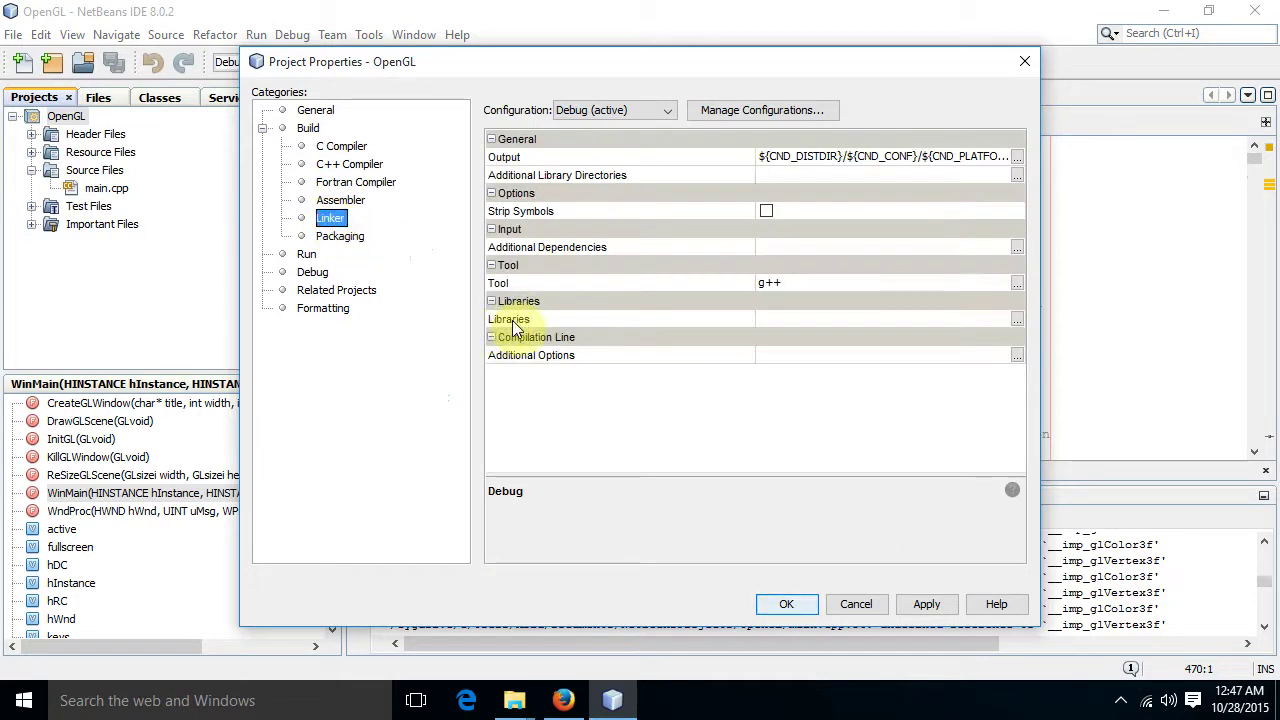
{"action": "left_click", "coordinate": [1017, 320]}
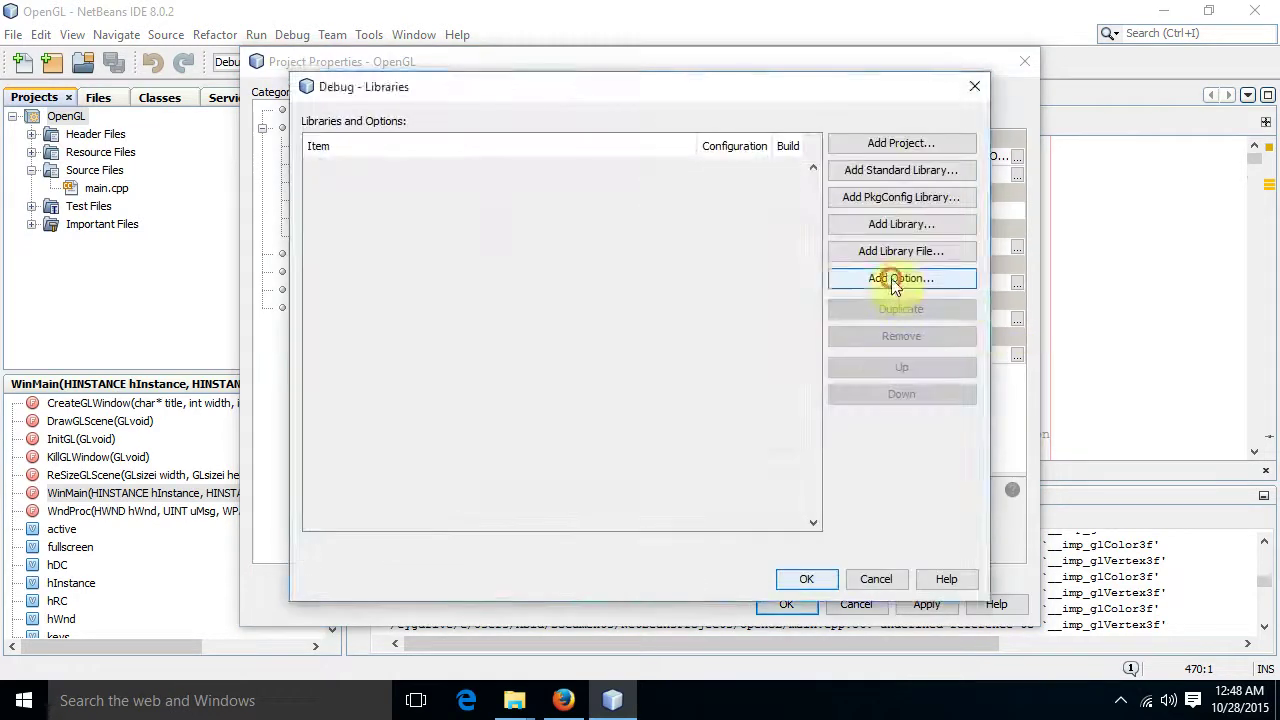
{"action": "left_click", "coordinate": [901, 278]}
{"action": "left_click", "coordinate": [509, 343]}
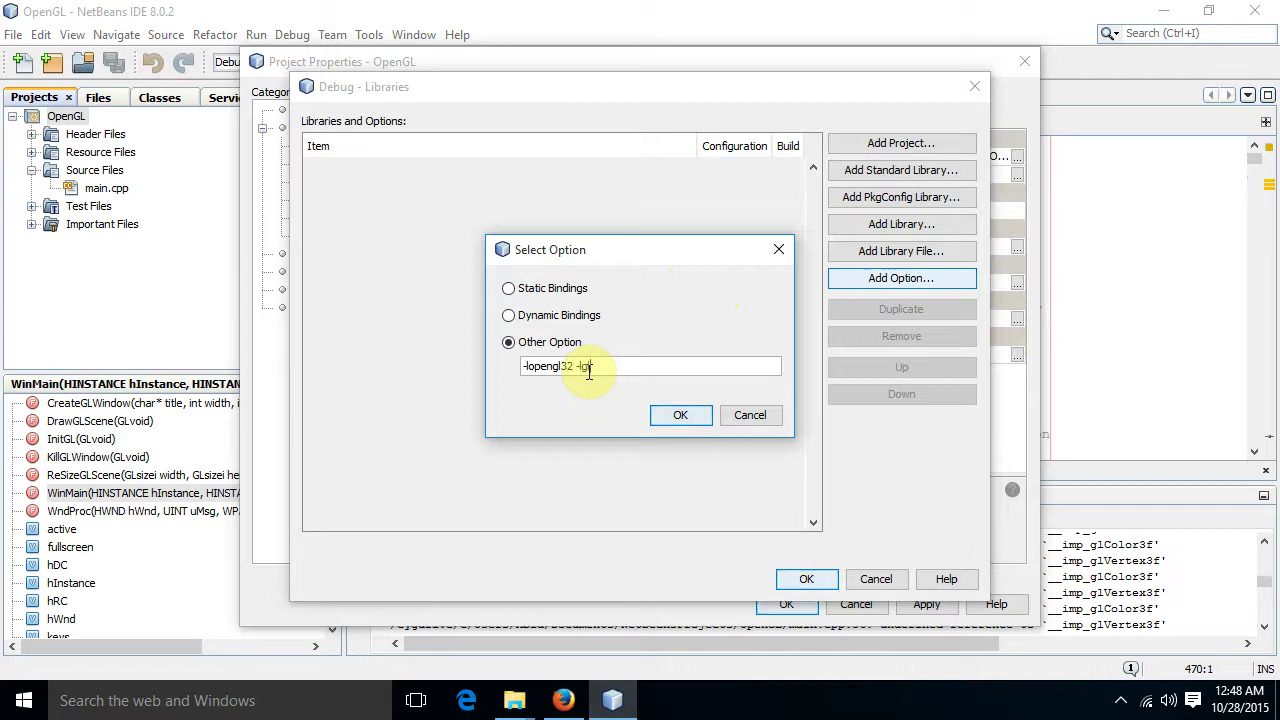
{"action": "type", "text": "-lgdi32"}
{"action": "left_click", "coordinate": [680, 415]}
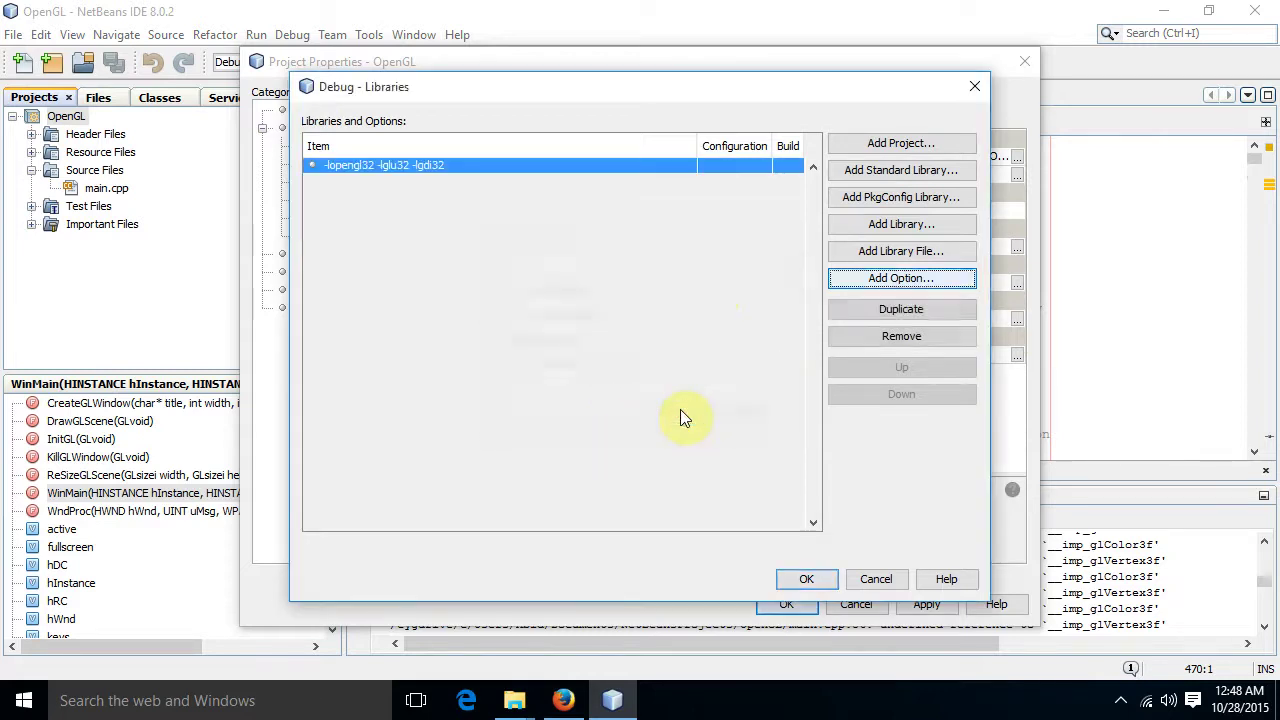
{"action": "left_click", "coordinate": [810, 580]}
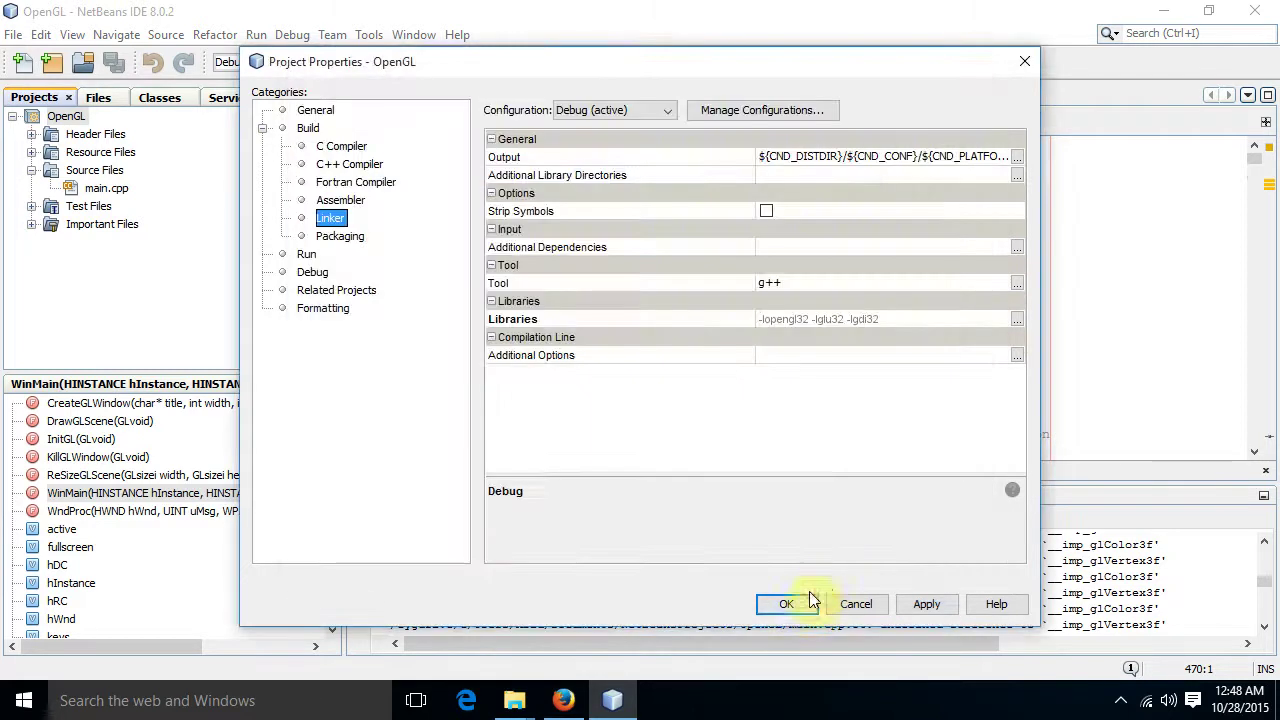
{"action": "left_click", "coordinate": [800, 684]}
Review the Cygwin tool collection in the C/C++ build tools options and close the options.
{"action": "left_click", "coordinate": [368, 38]}
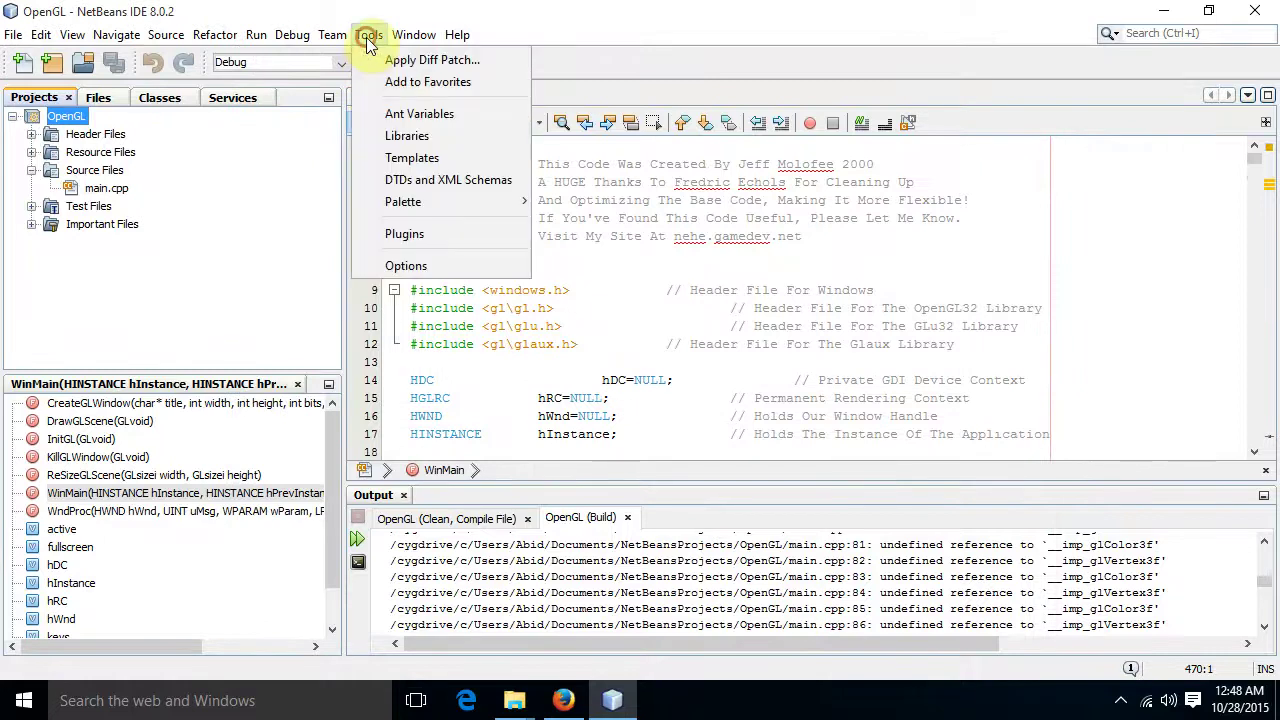
{"action": "left_click", "coordinate": [407, 268]}
{"action": "left_click", "coordinate": [496, 90]}
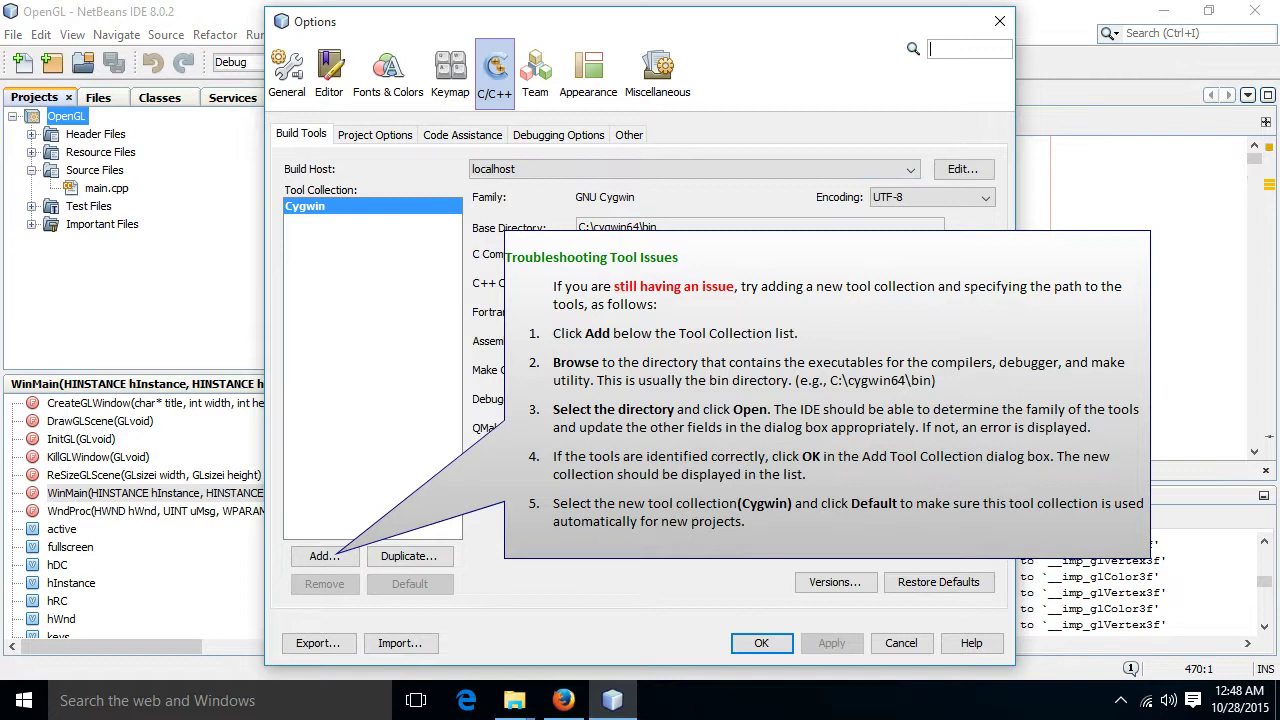
{"action": "left_click", "coordinate": [777, 641]}
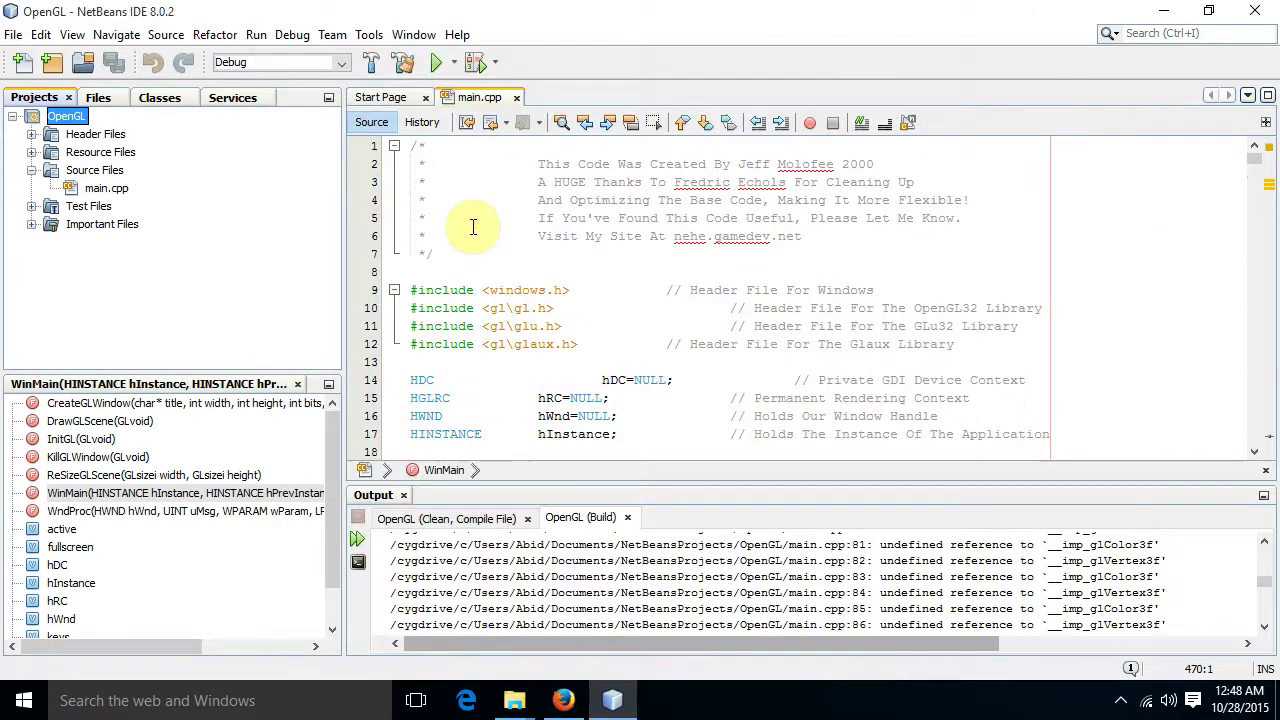
Build the OpenGL project again and check the result line in the build output.
{"action": "left_click", "coordinate": [256, 34]}
{"action": "left_click", "coordinate": [313, 120]}
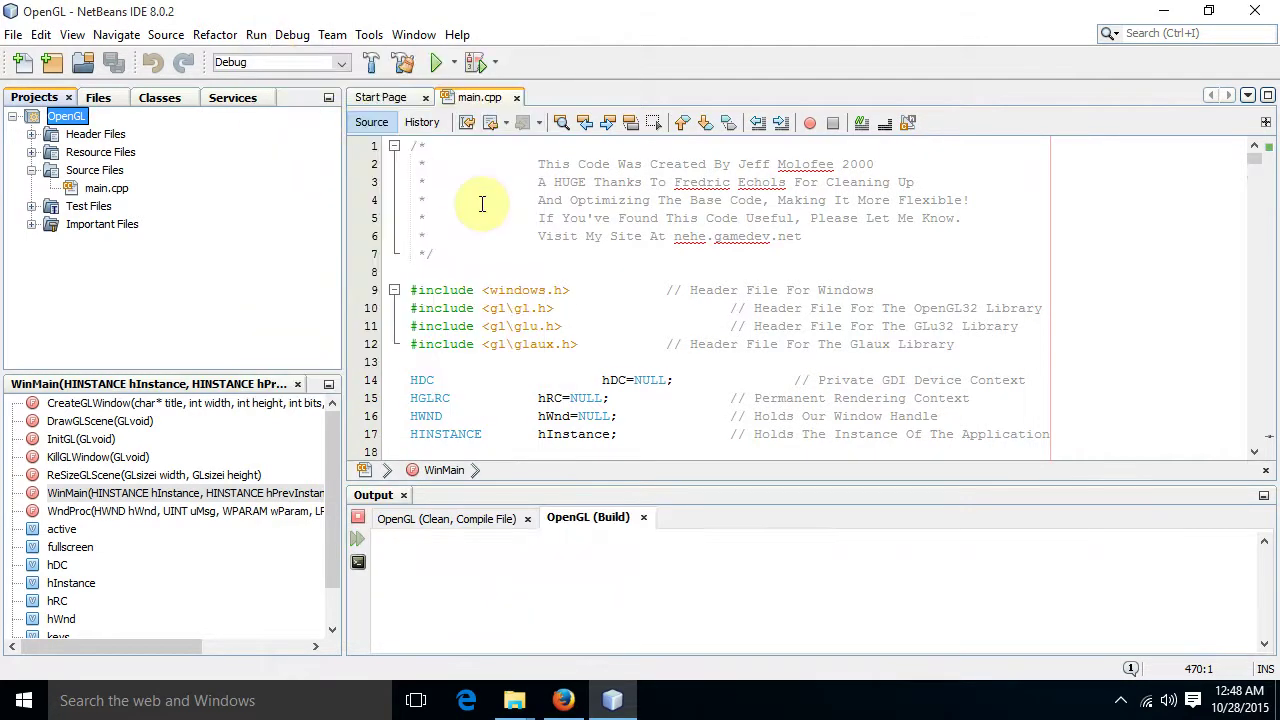
{"action": "left_click_drag", "start_coordinate": [388, 625], "coordinate": [502, 626]}
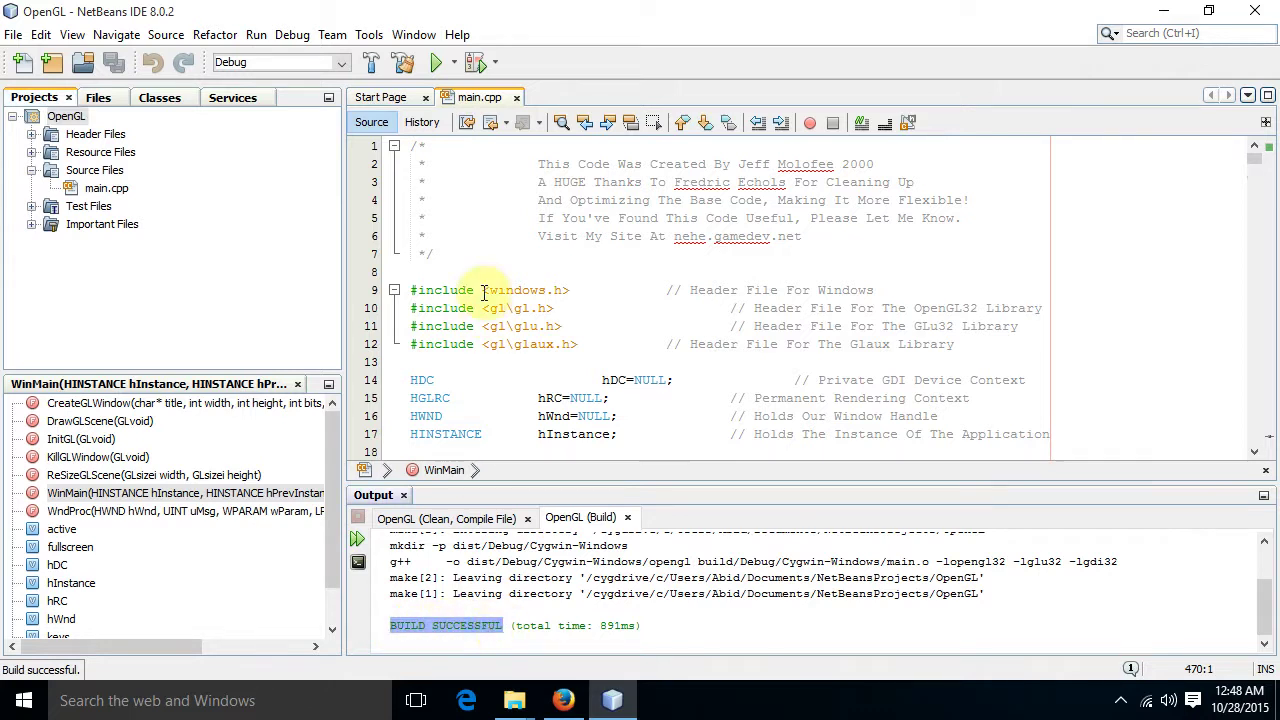
Run the OpenGL project without fullscreen mode, view the rotating shapes, and close the program's window.
{"action": "left_click", "coordinate": [434, 65]}
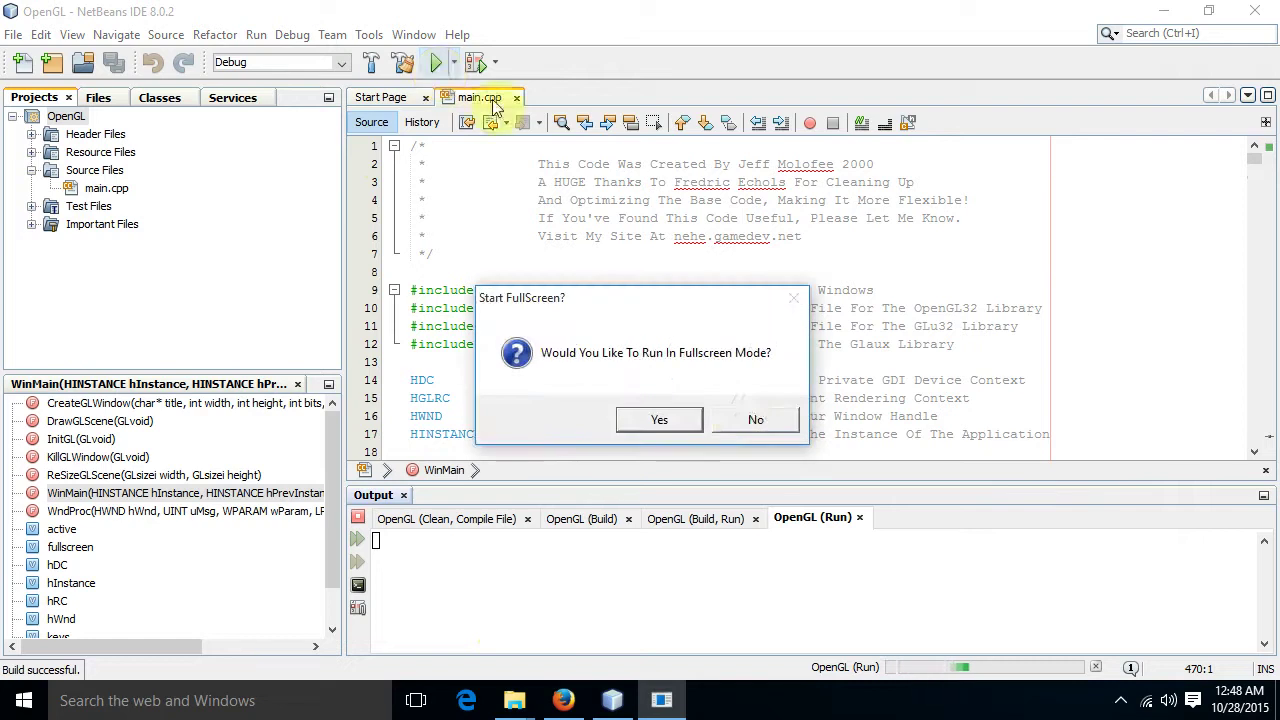
{"action": "left_click", "coordinate": [752, 419]}
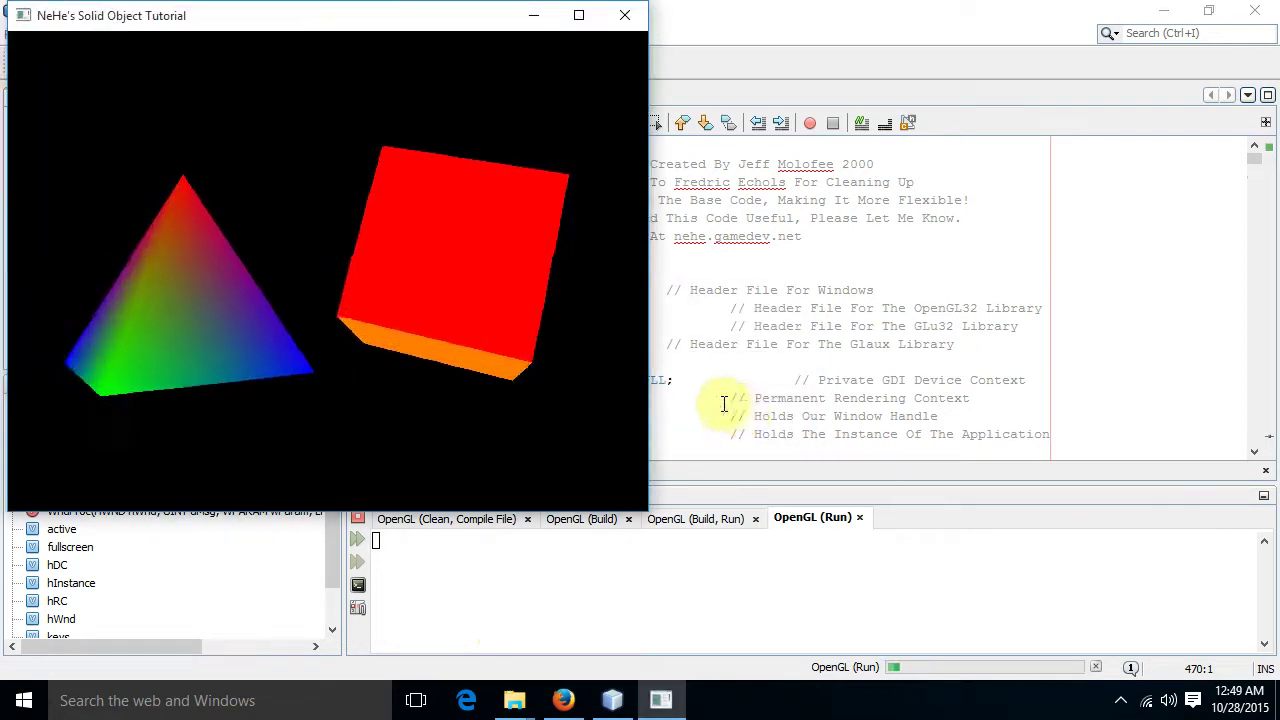
{"action": "left_click", "coordinate": [628, 18]}
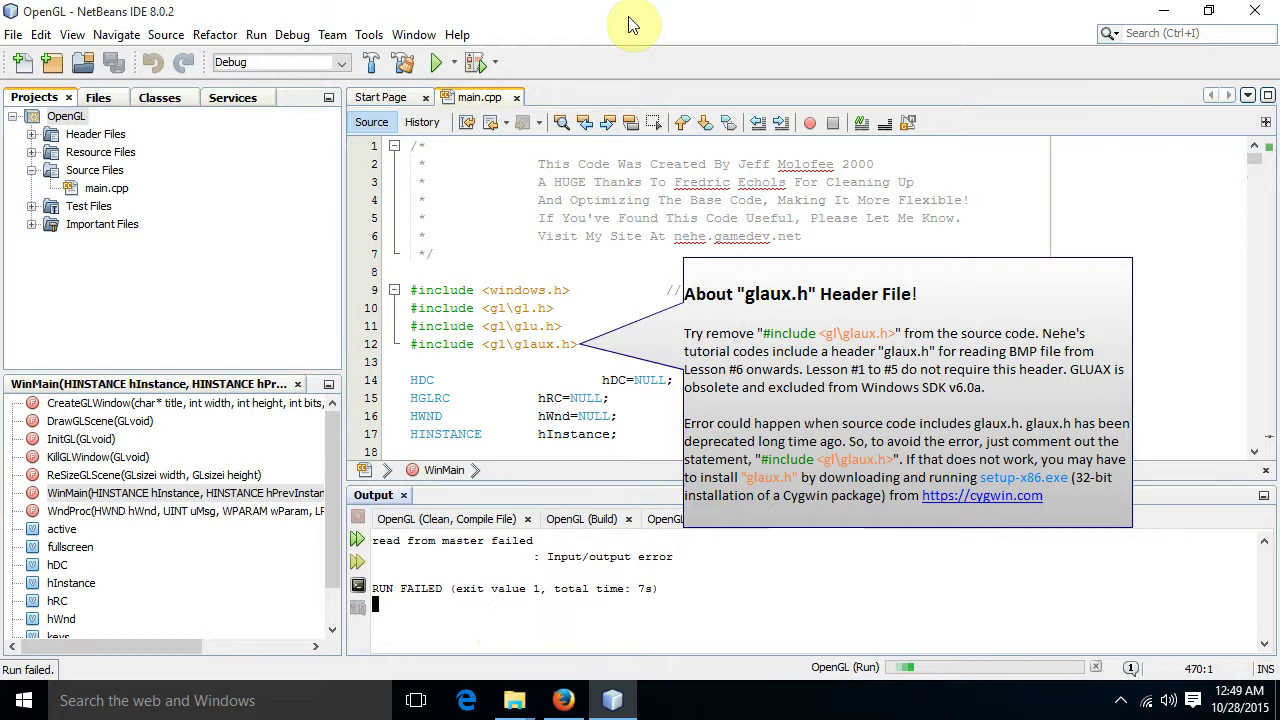
Switch to Firefox, search for "ntu.edu.sg tutorials", and open the "CG 3. OpenGL Examples" page from the NTU programming notes.
{"action": "left_click", "coordinate": [1163, 11]}
{"action": "left_click", "coordinate": [1165, 12]}
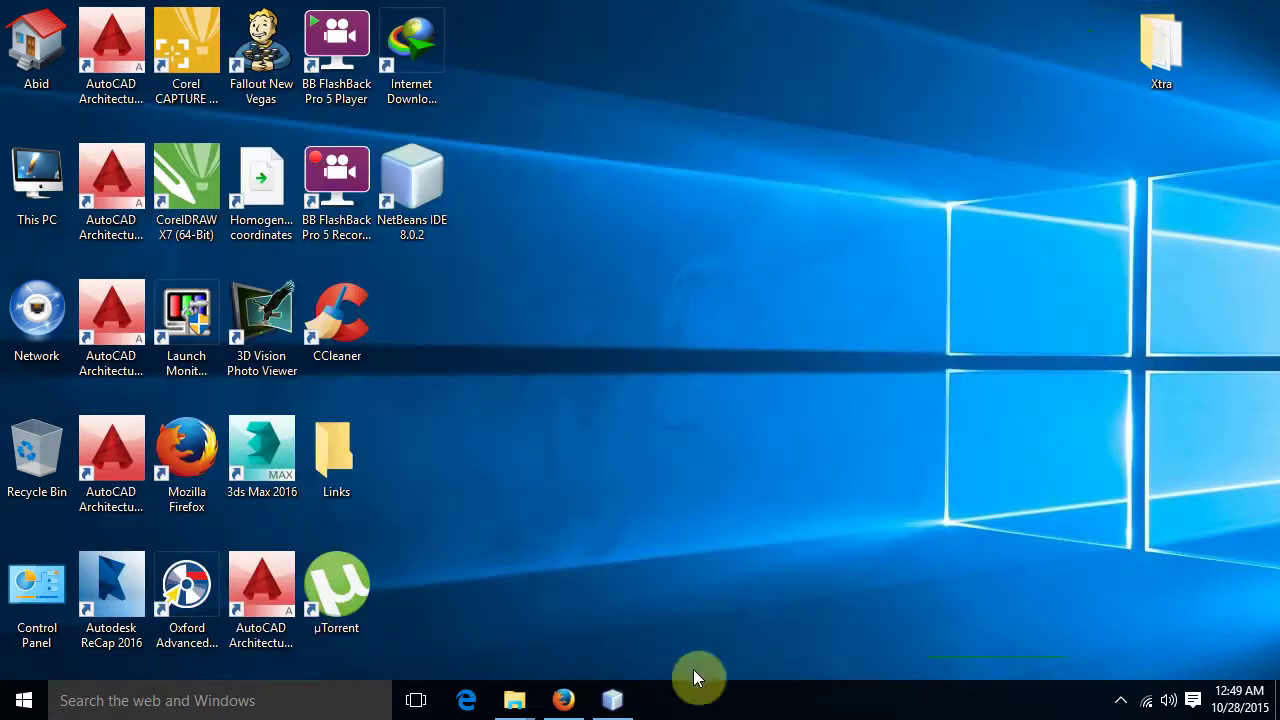
{"action": "left_click", "coordinate": [565, 700]}
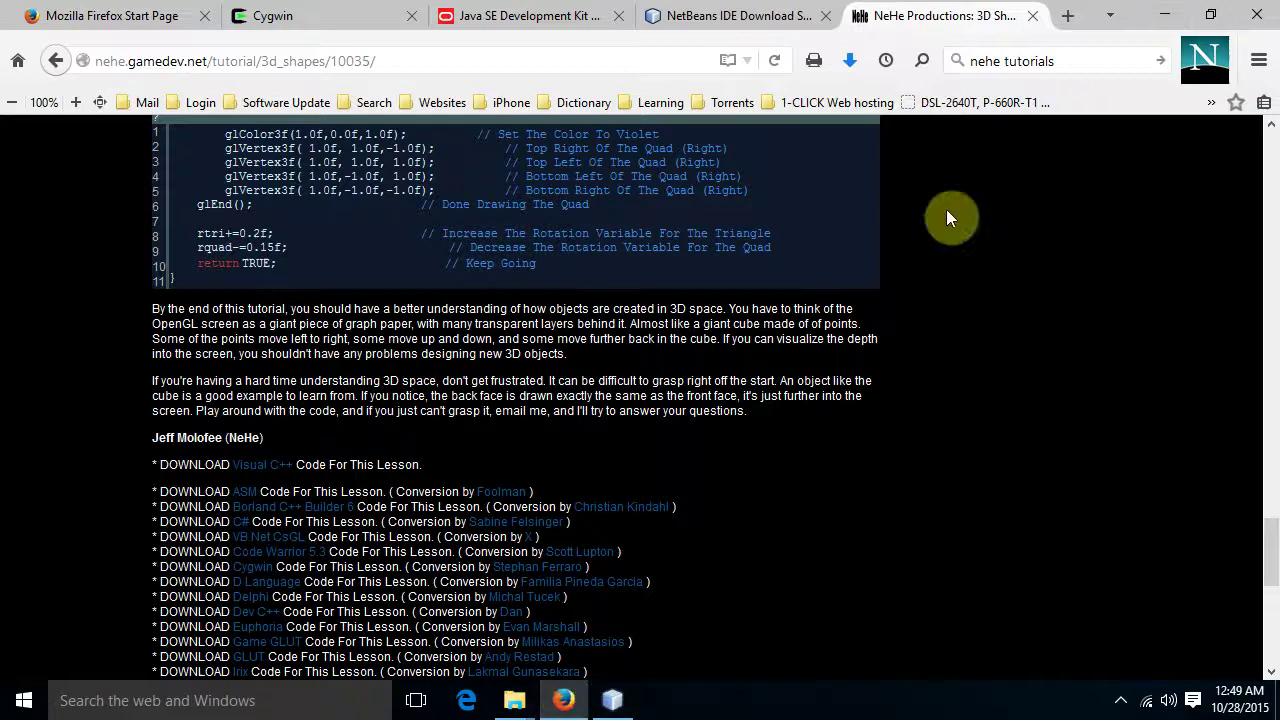
{"action": "left_click", "coordinate": [1003, 64]}
{"action": "type", "text": "ntu.edu.sg"}
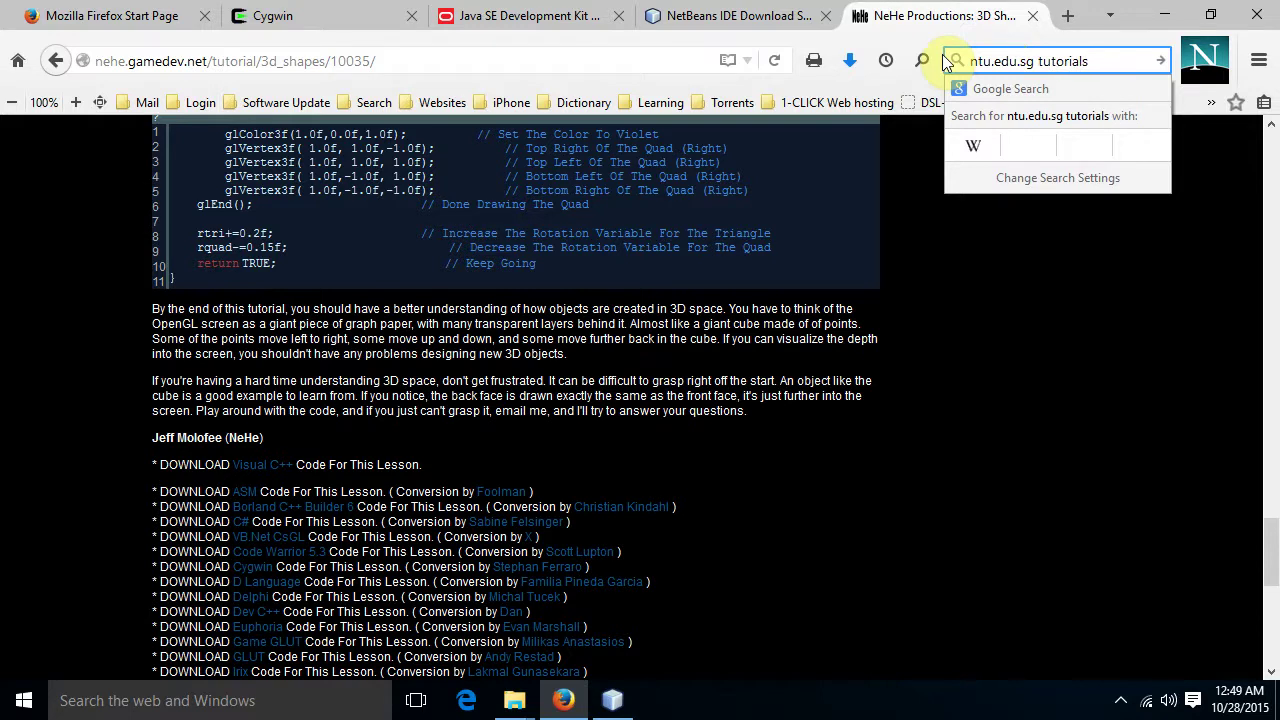
{"action": "key", "text": "Return"}
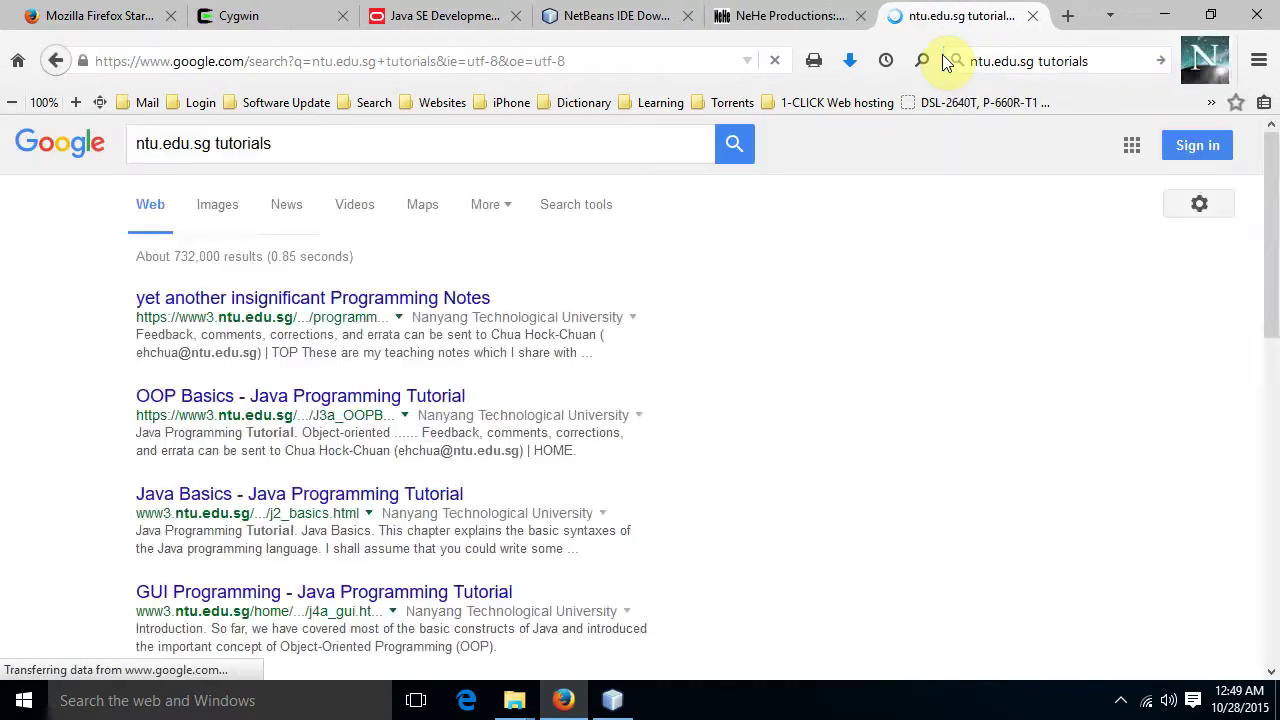
{"action": "left_click", "coordinate": [424, 297]}
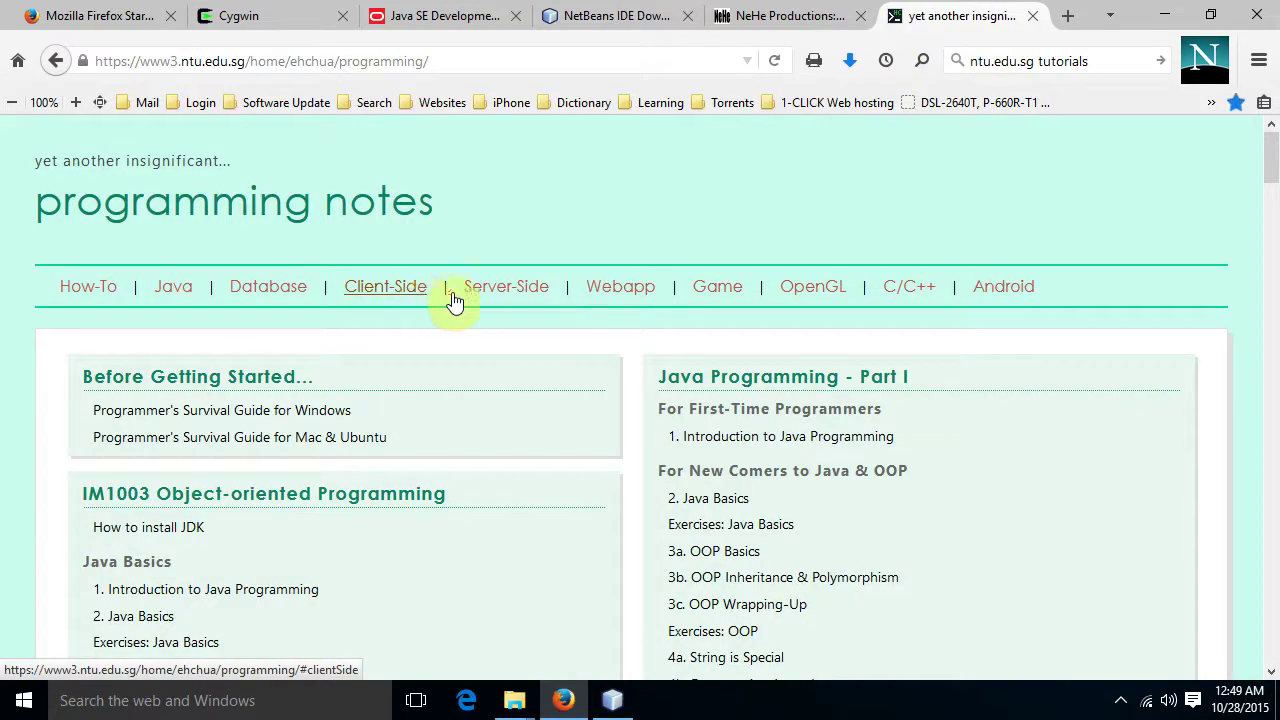
{"action": "left_click", "coordinate": [794, 292]}
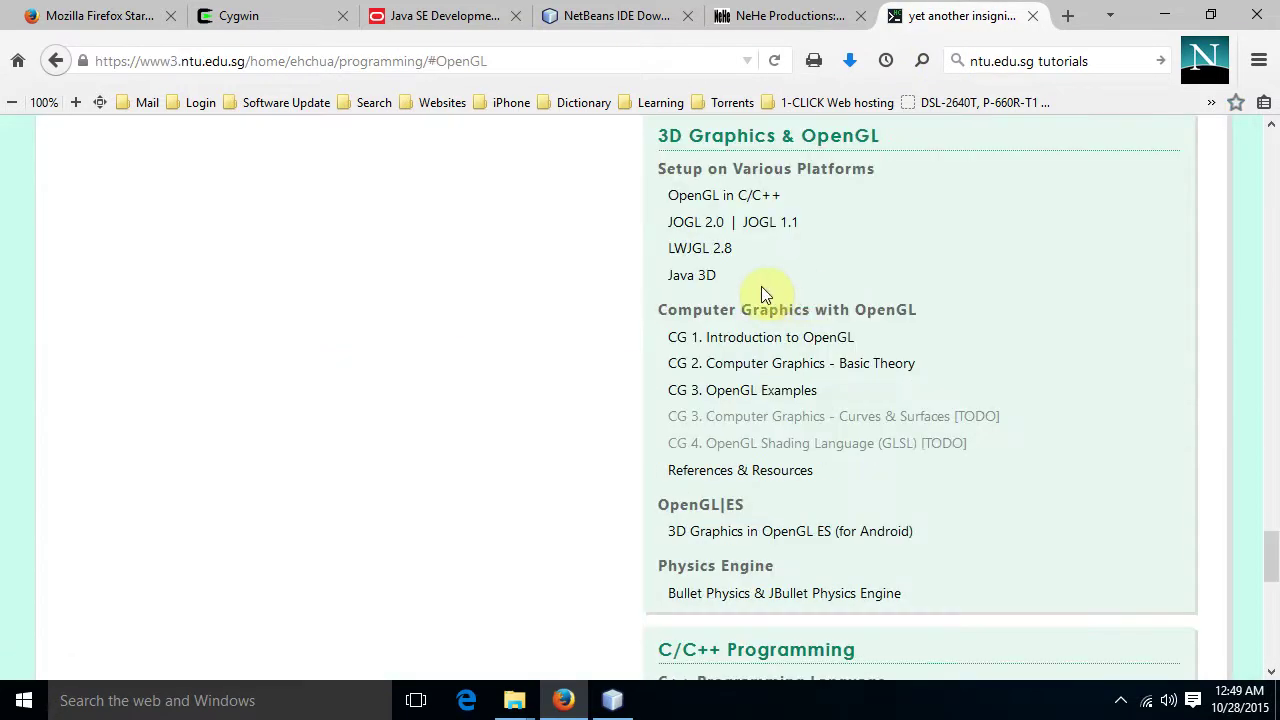
{"action": "left_click", "coordinate": [763, 392]}
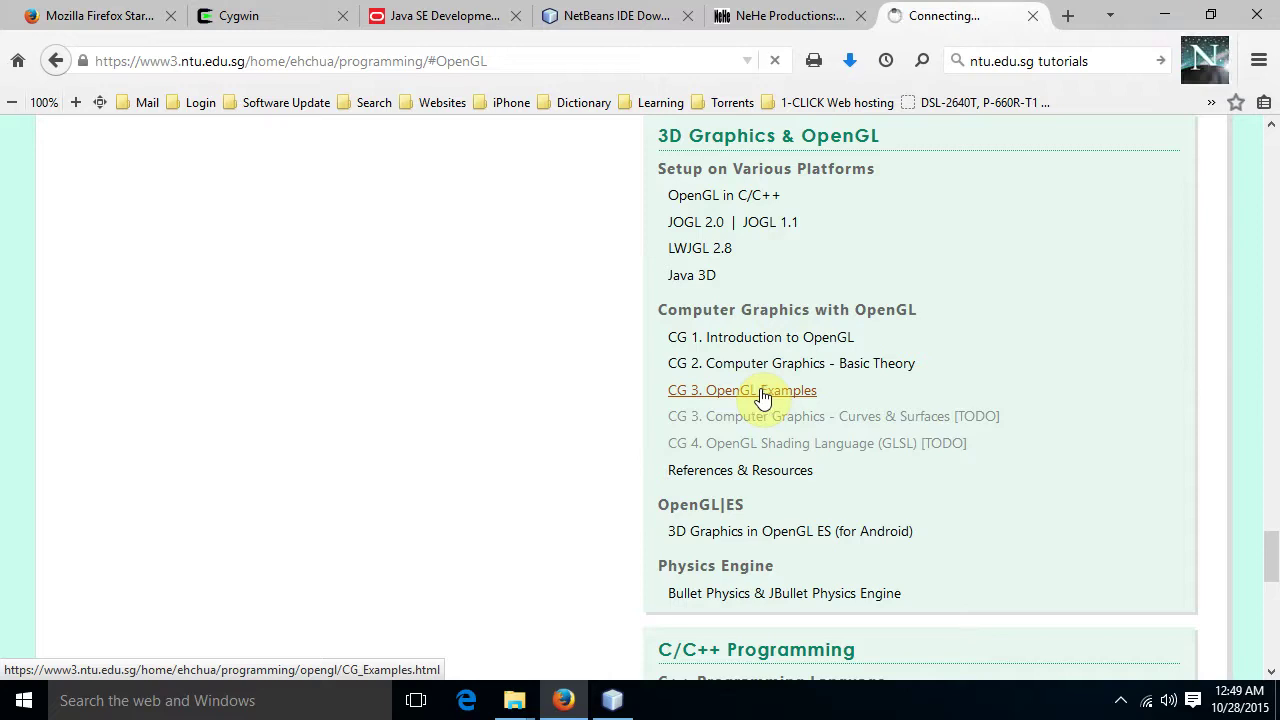
Copy the full OGL02Animation.cpp source code from Example 2, 3D Shape with Animation.
{"action": "scroll", "coordinate": [763, 397], "scroll_direction": "down", "scroll_amount": 20}
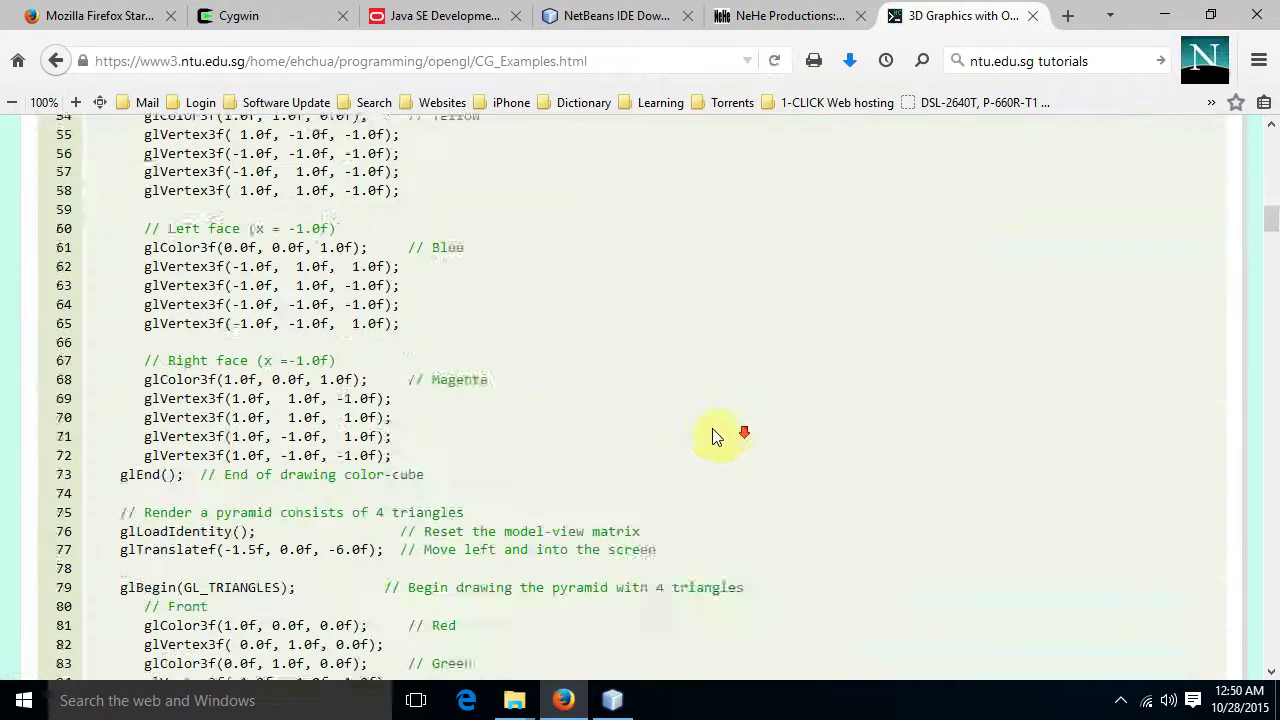
{"action": "scroll", "coordinate": [686, 432], "scroll_direction": "down", "scroll_amount": 20}
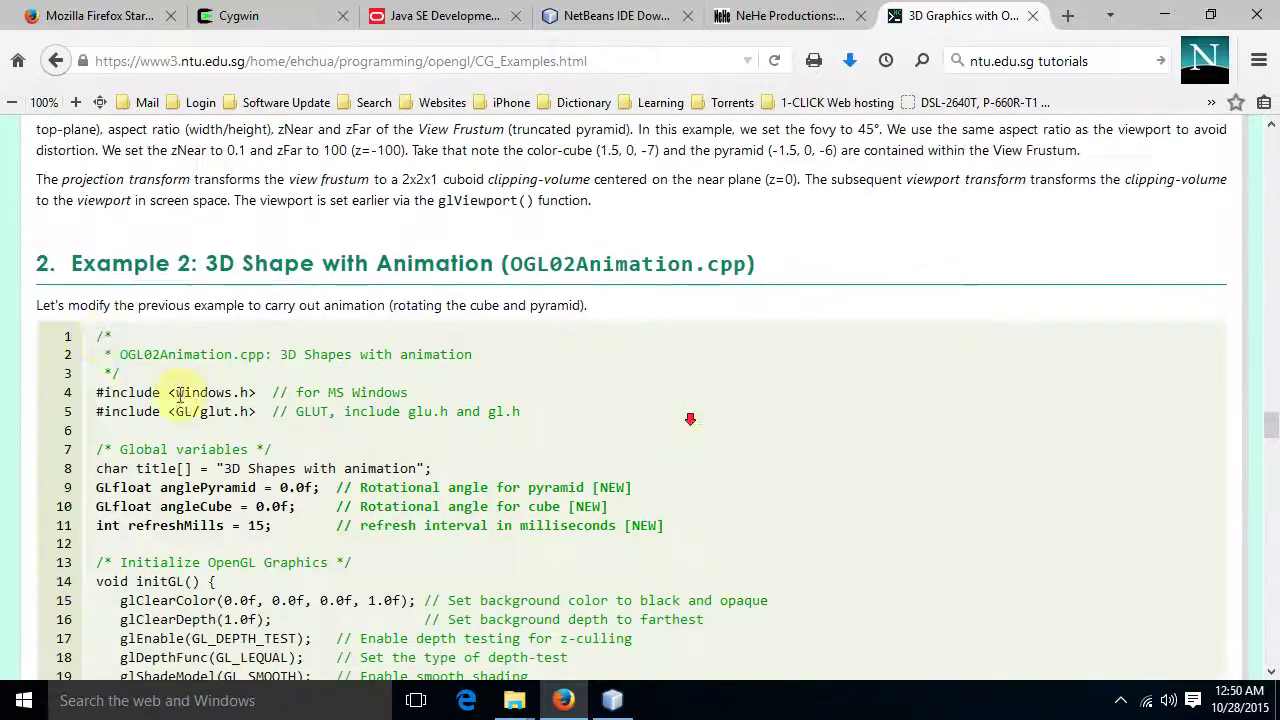
{"action": "left_click_drag", "start_coordinate": [100, 336], "coordinate": [240, 690]}
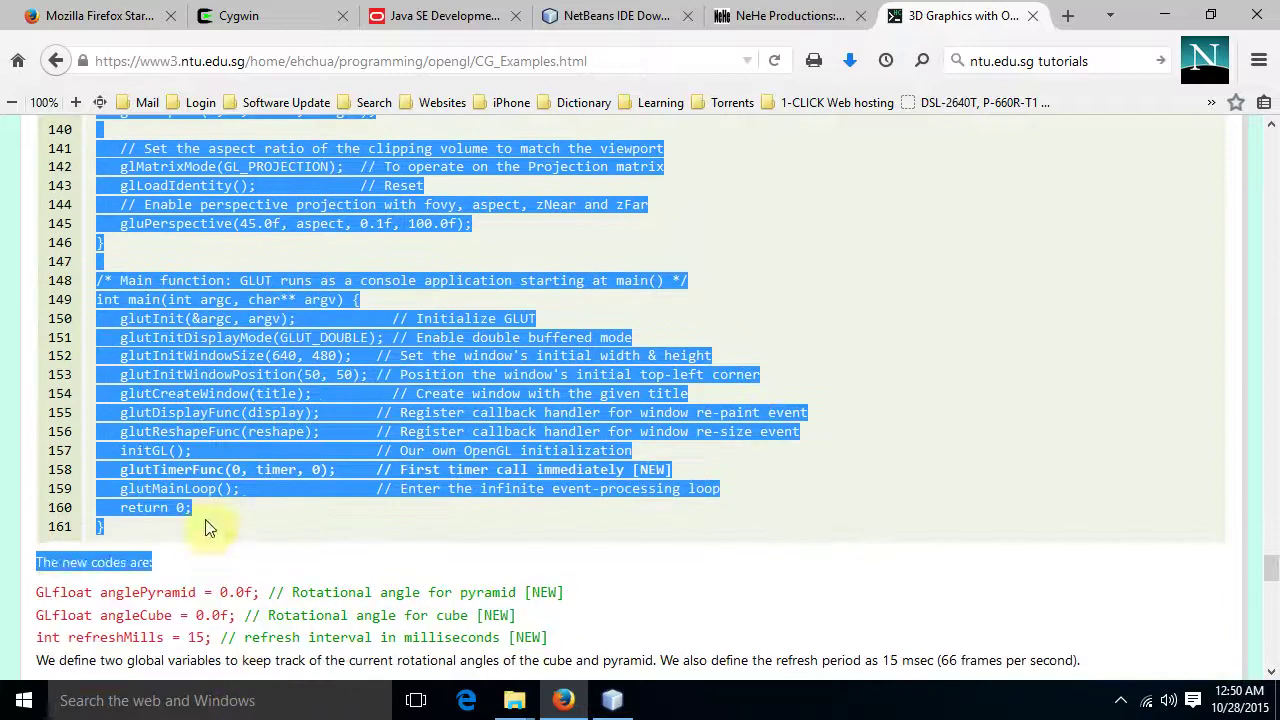
{"action": "right_click", "coordinate": [275, 396]}
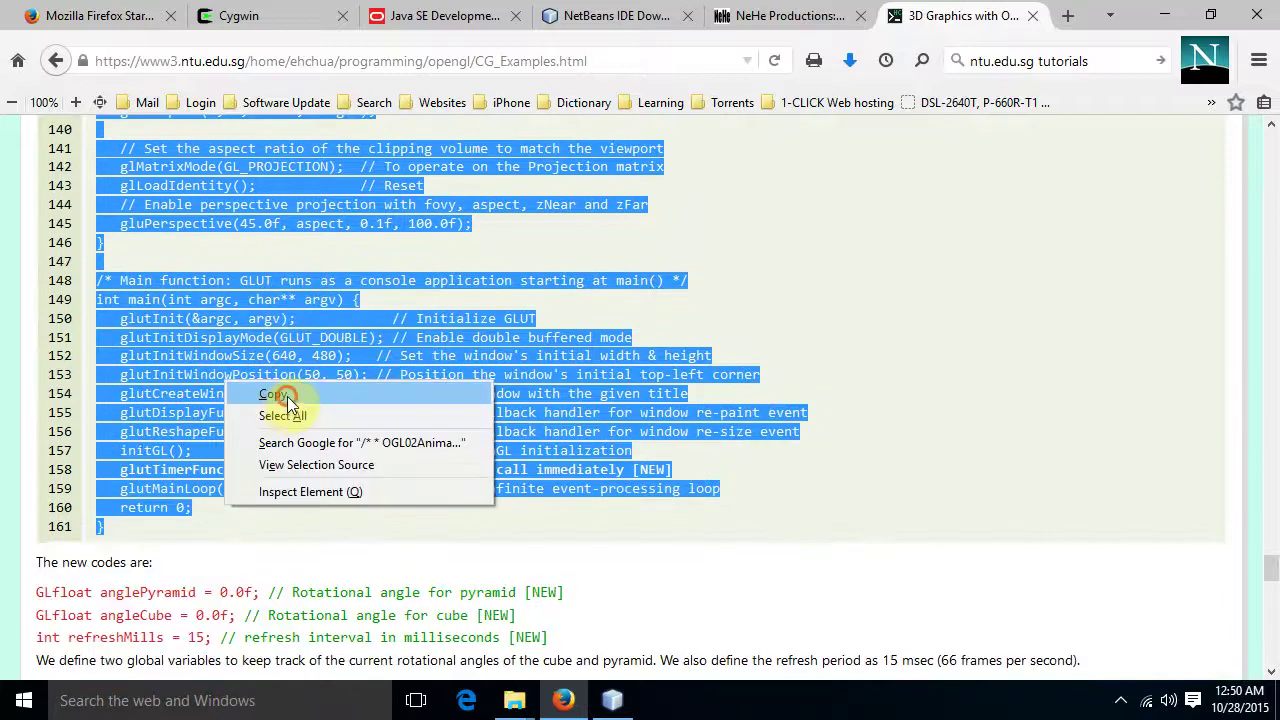
{"action": "left_click", "coordinate": [286, 397]}
Switch to NetBeans and collapse the OpenGL project in the project tree.
{"action": "left_click", "coordinate": [1164, 18]}
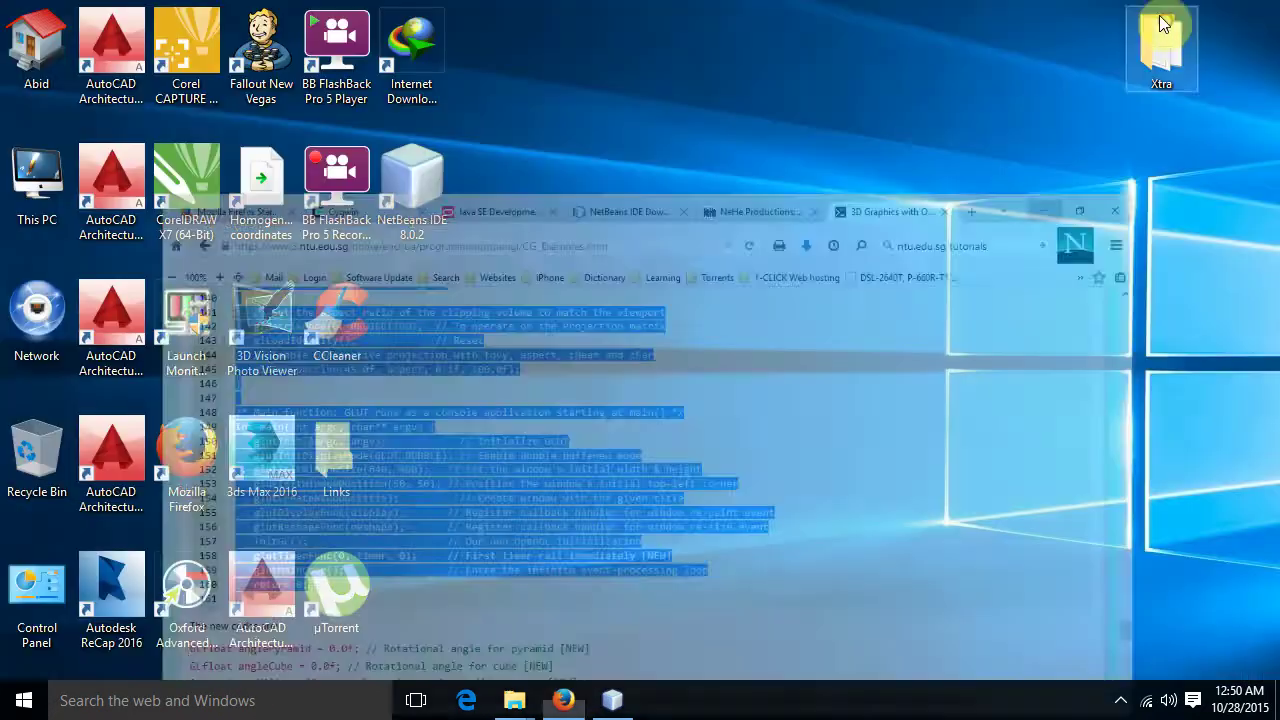
{"action": "left_click", "coordinate": [612, 700]}
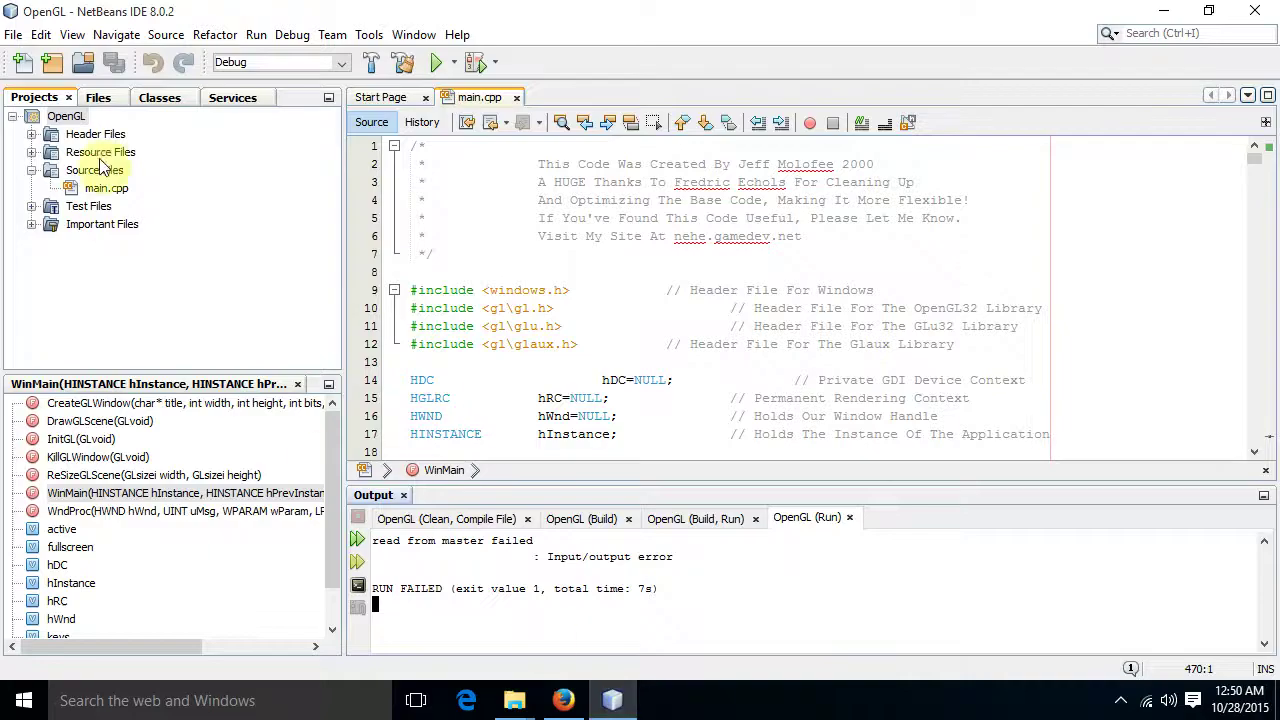
{"action": "left_click", "coordinate": [12, 116]}
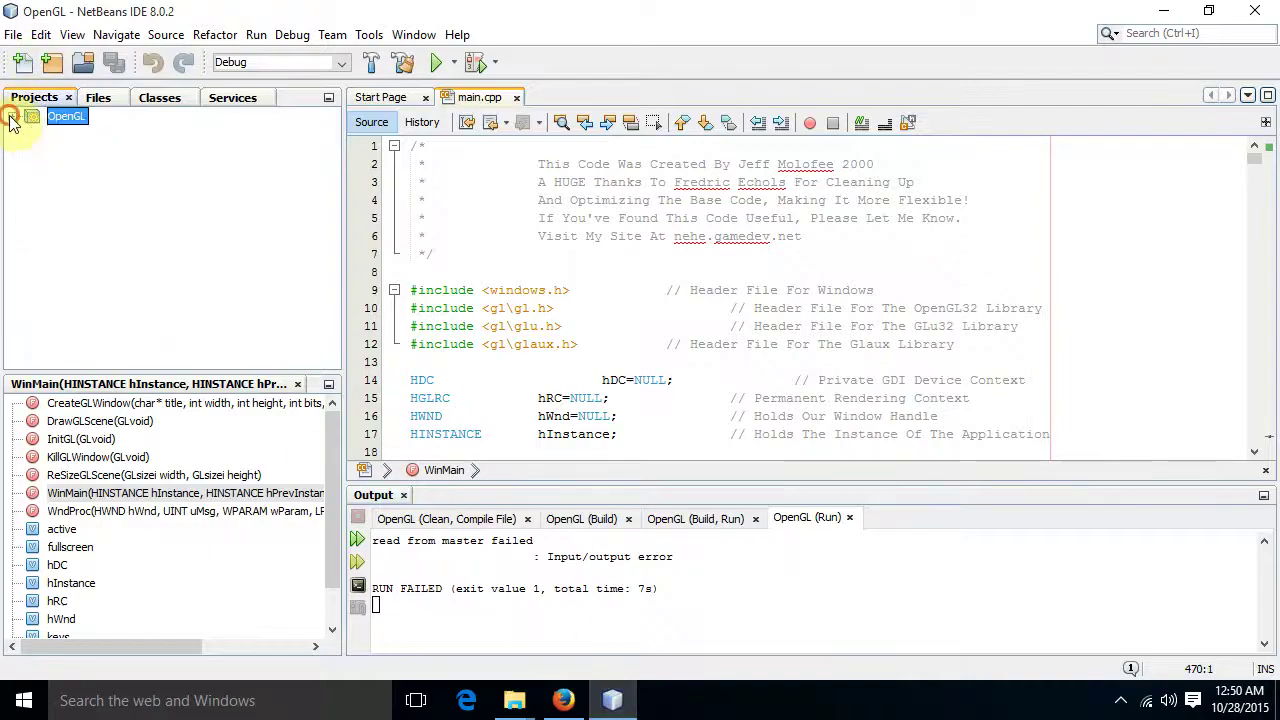
Create a C/C++ Application project named "OpenGL with GLUT Library" with the default location and Cygwin tool collection.
{"action": "left_click", "coordinate": [13, 34]}
{"action": "left_click", "coordinate": [44, 60]}
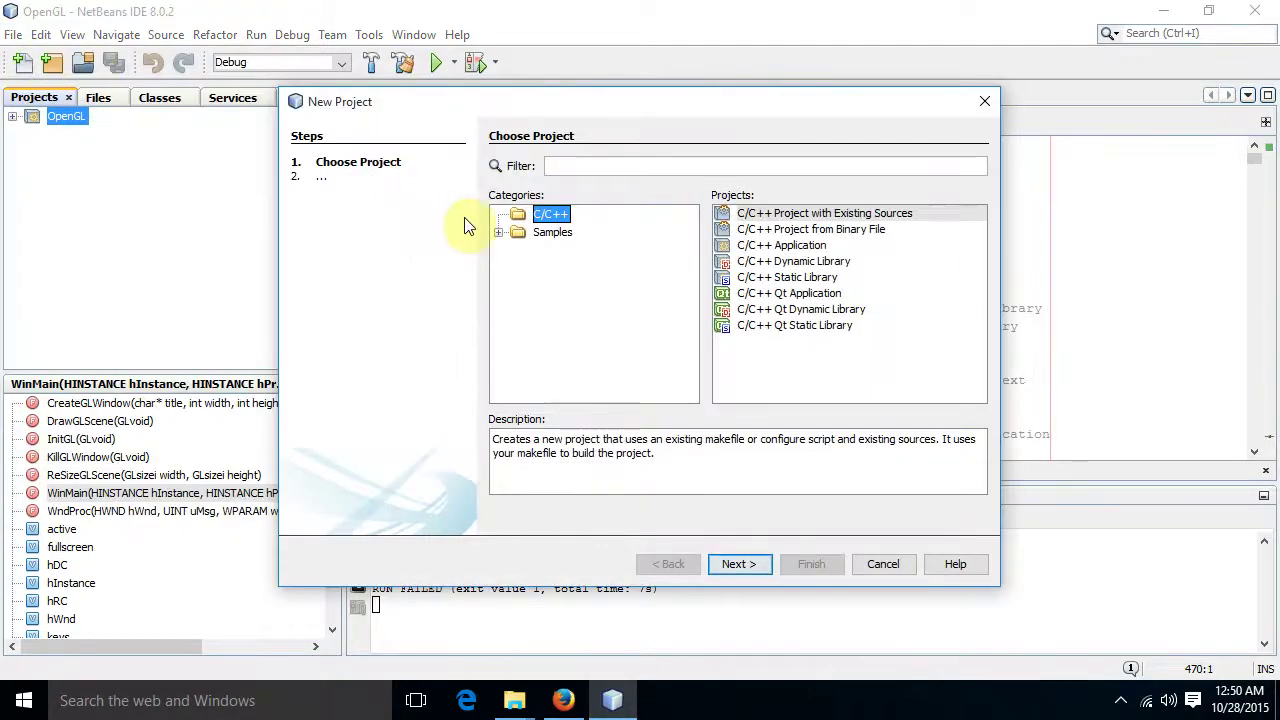
{"action": "left_click", "coordinate": [800, 246]}
{"action": "left_click", "coordinate": [740, 563]}
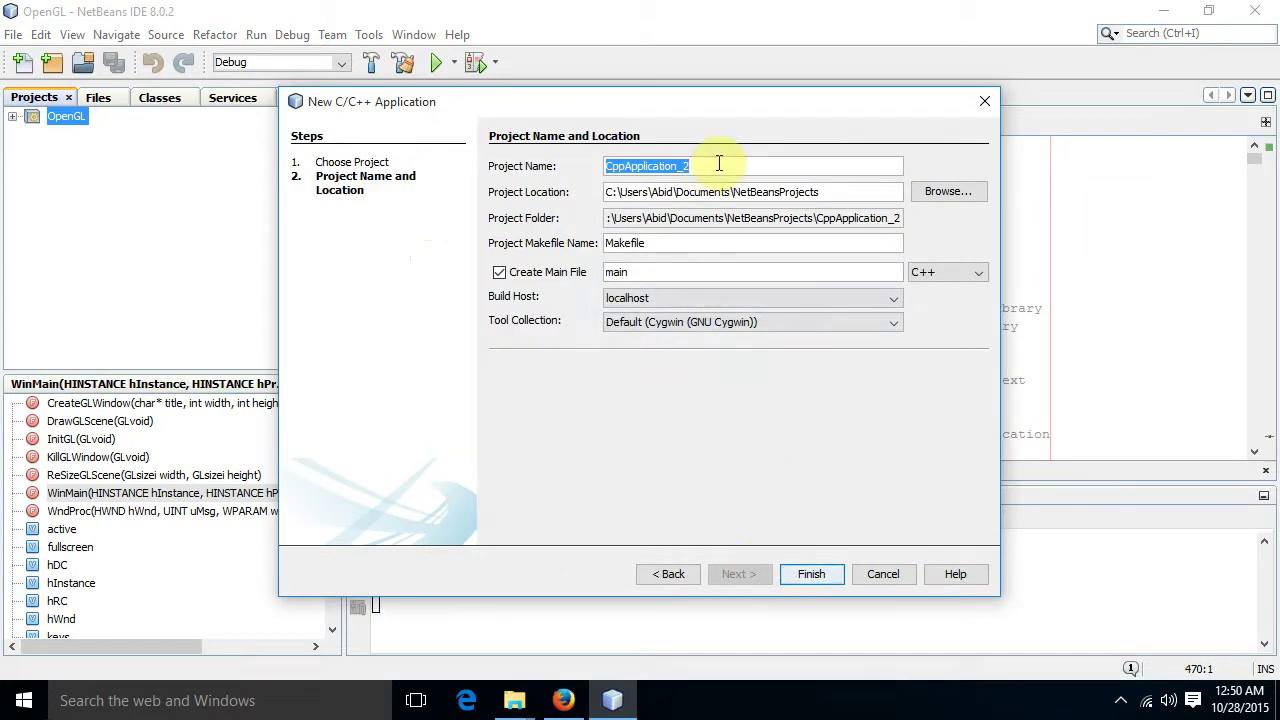
{"action": "type", "text": "OpenG"}
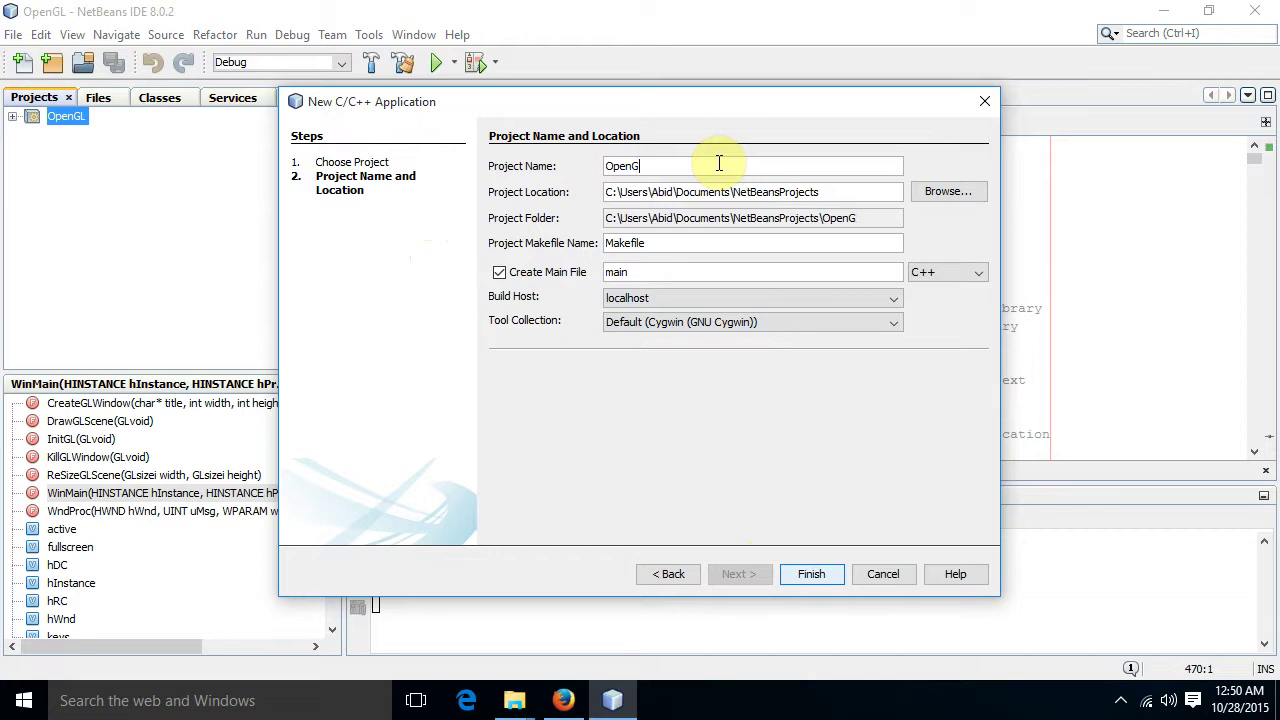
{"action": "type", "text": "L wit"}
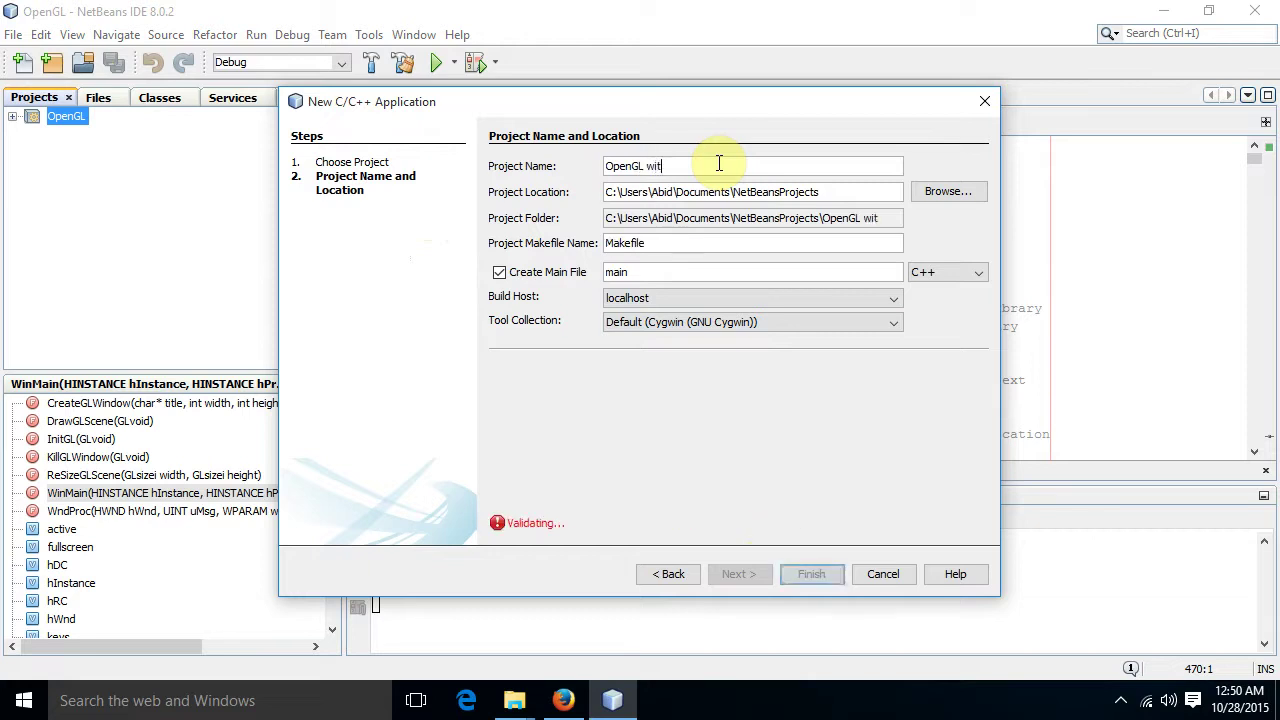
{"action": "type", "text": "h G"}
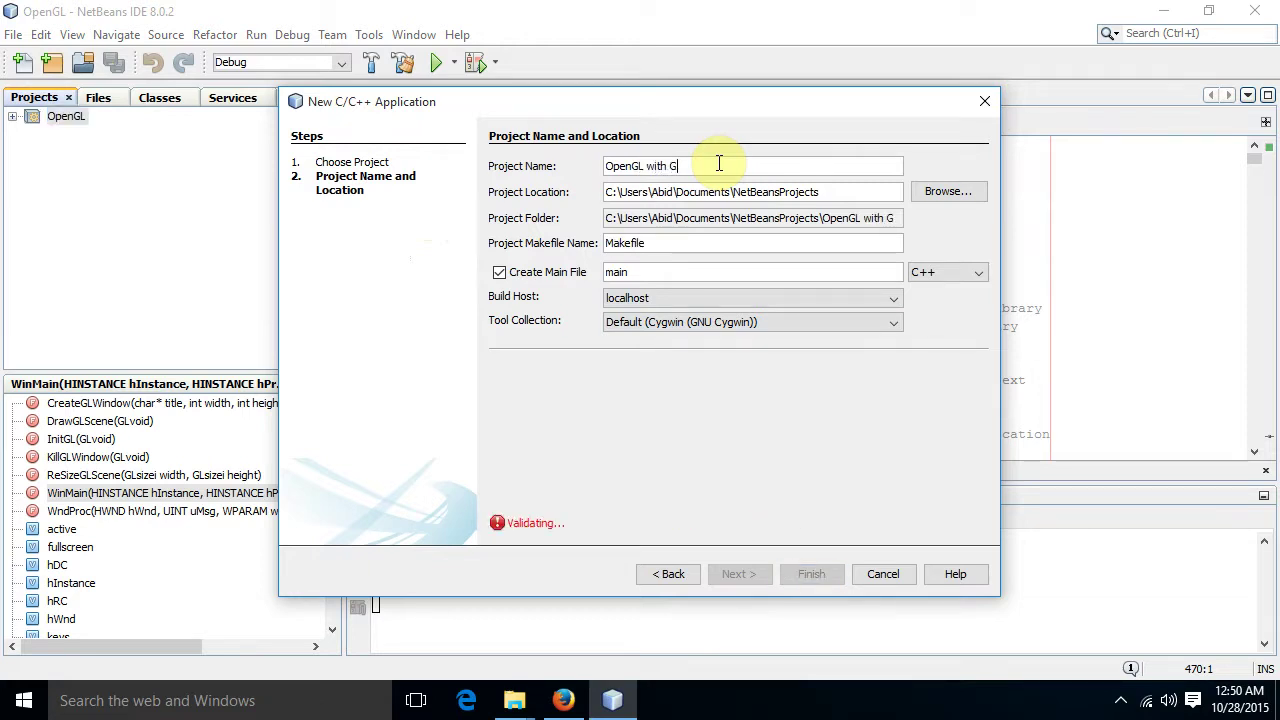
{"action": "type", "text": "LUT Library"}
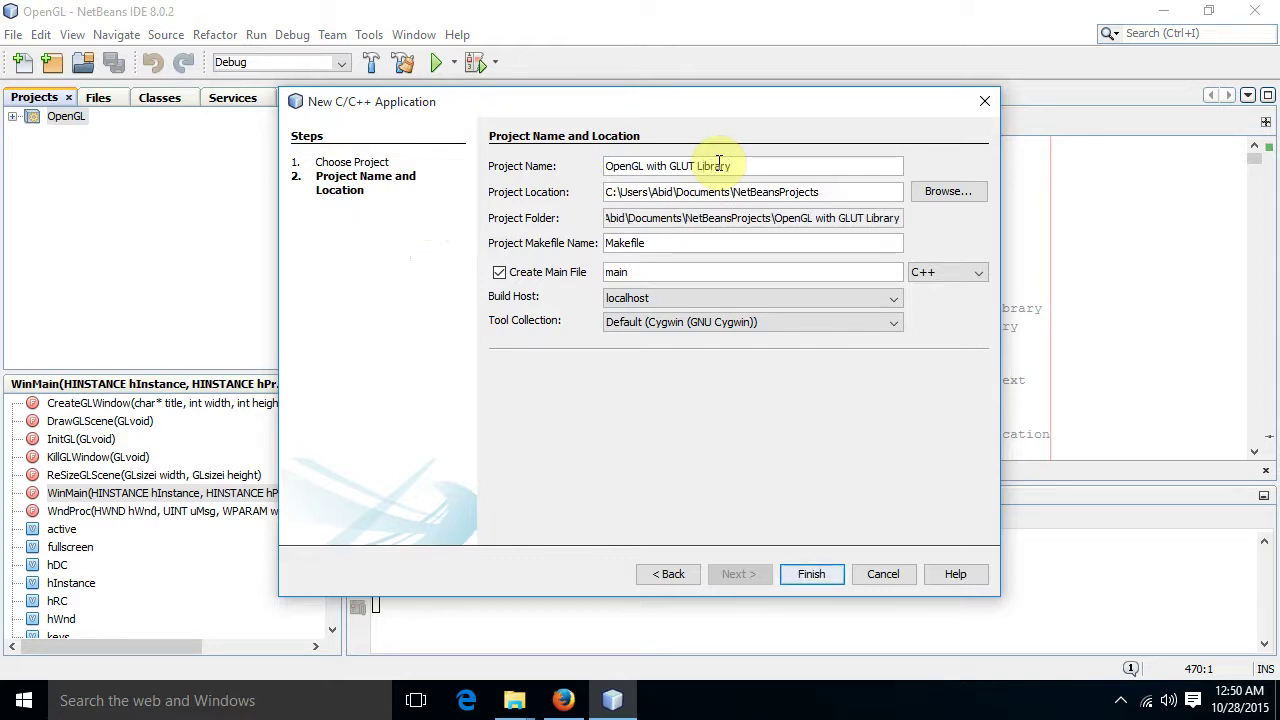
{"action": "left_click", "coordinate": [814, 573]}
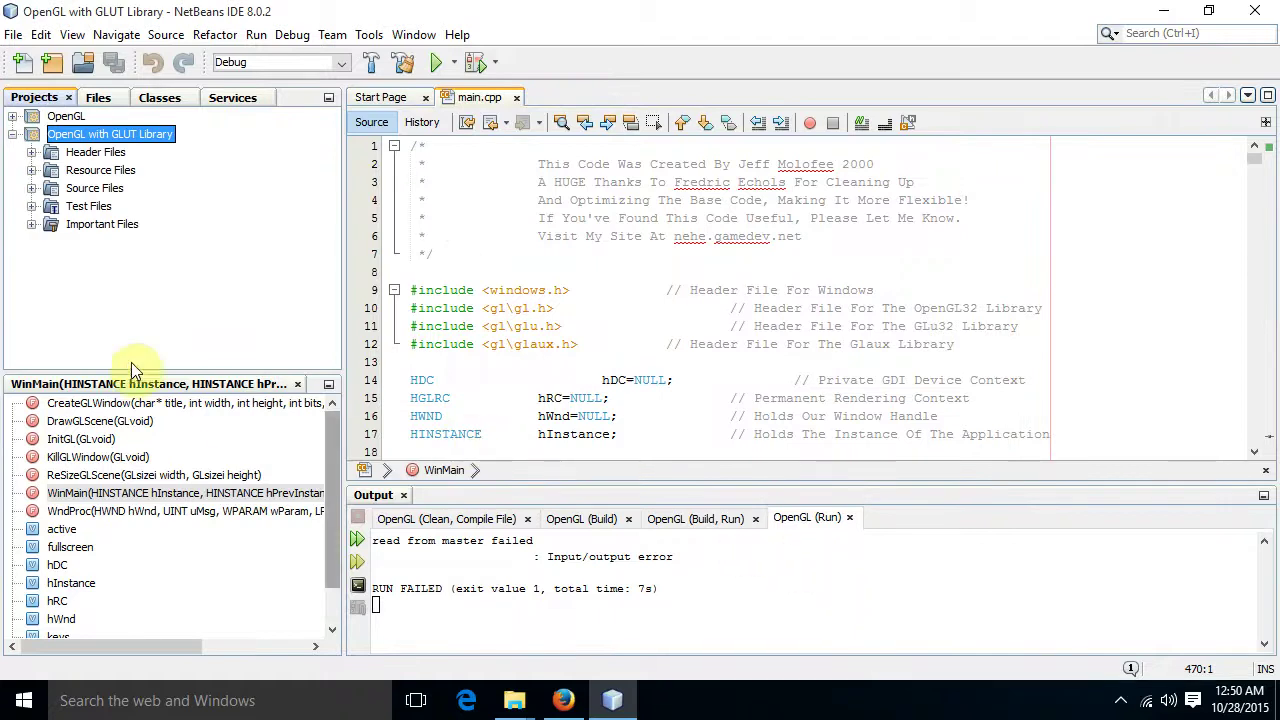
Open main.cpp from the new project's source files and close the Start Page and the OpenGL project's main.cpp.
{"action": "double_click", "coordinate": [94, 188]}
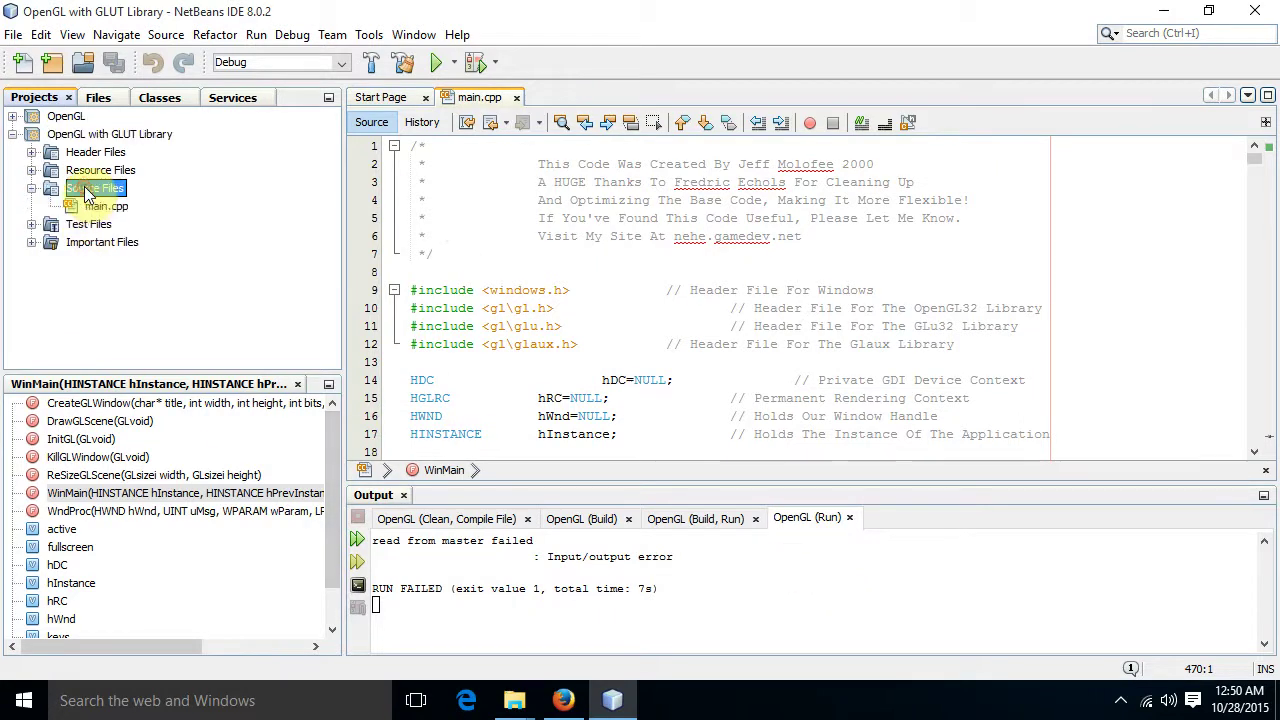
{"action": "left_click", "coordinate": [100, 206]}
{"action": "double_click", "coordinate": [100, 206]}
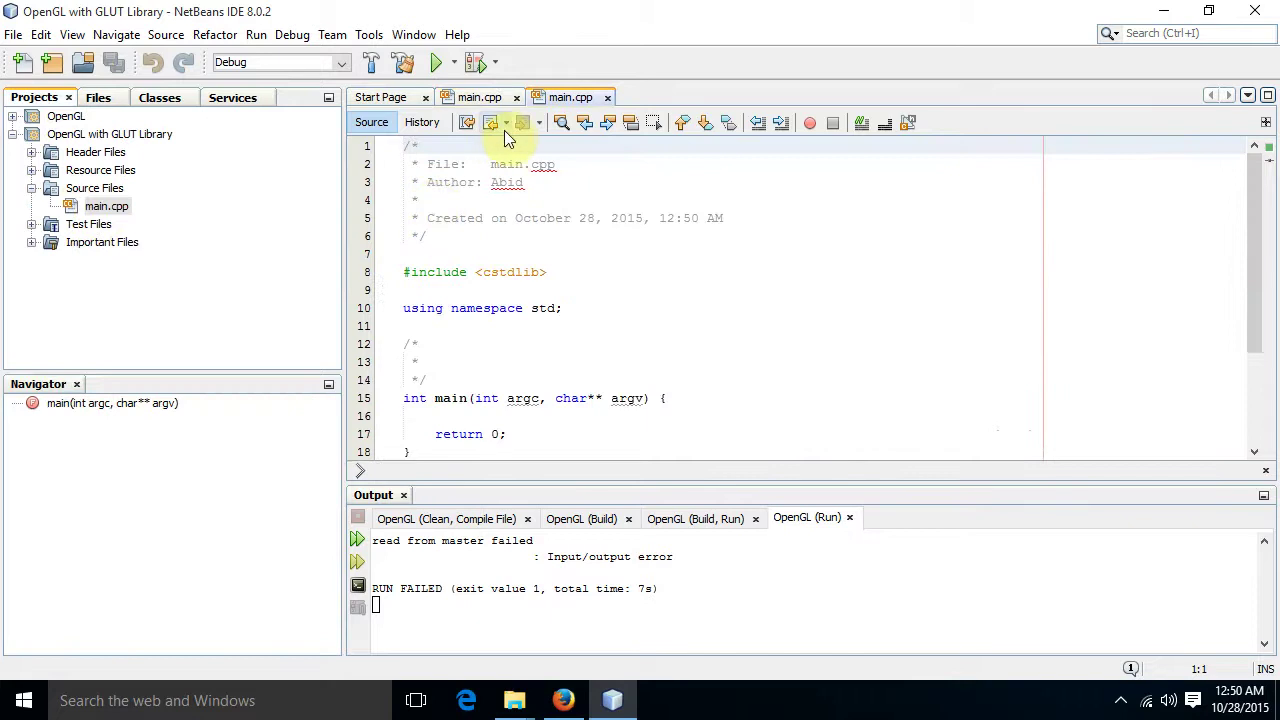
{"action": "left_click", "coordinate": [516, 97]}
{"action": "left_click", "coordinate": [425, 97]}
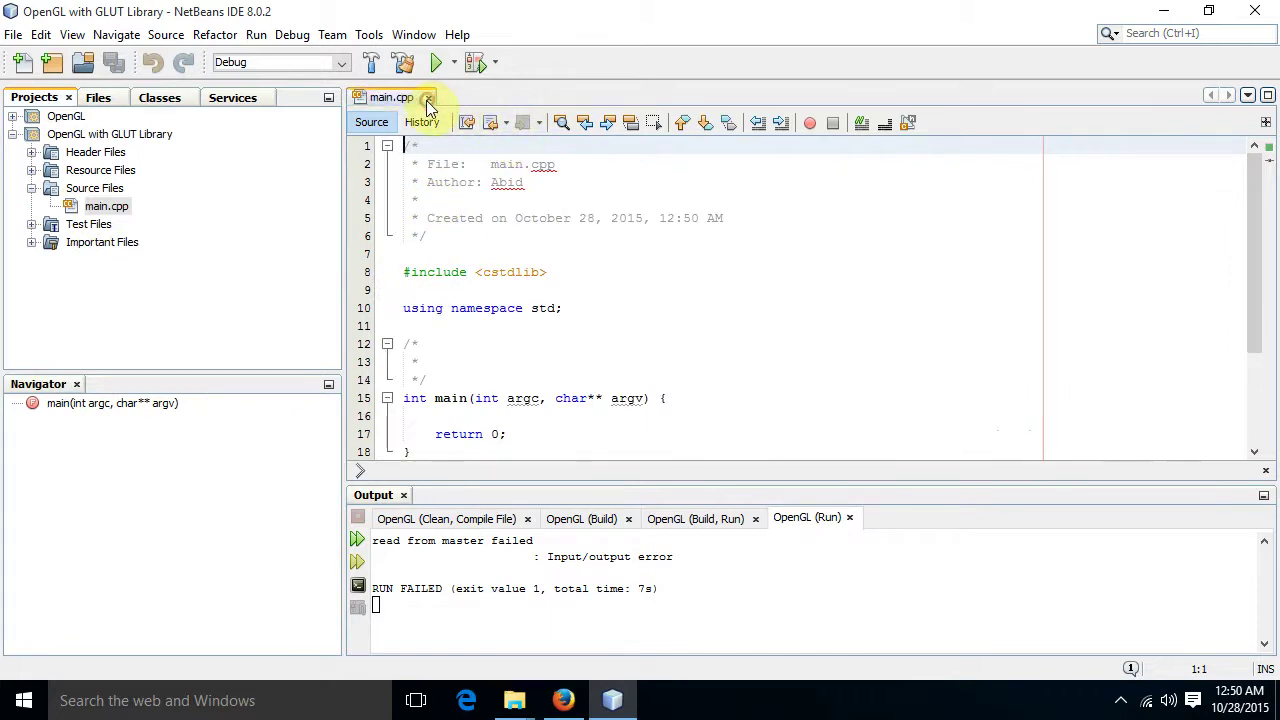
Replace the entire content of main.cpp with the copied OGL02Animation.cpp code.
{"action": "left_click", "coordinate": [41, 34]}
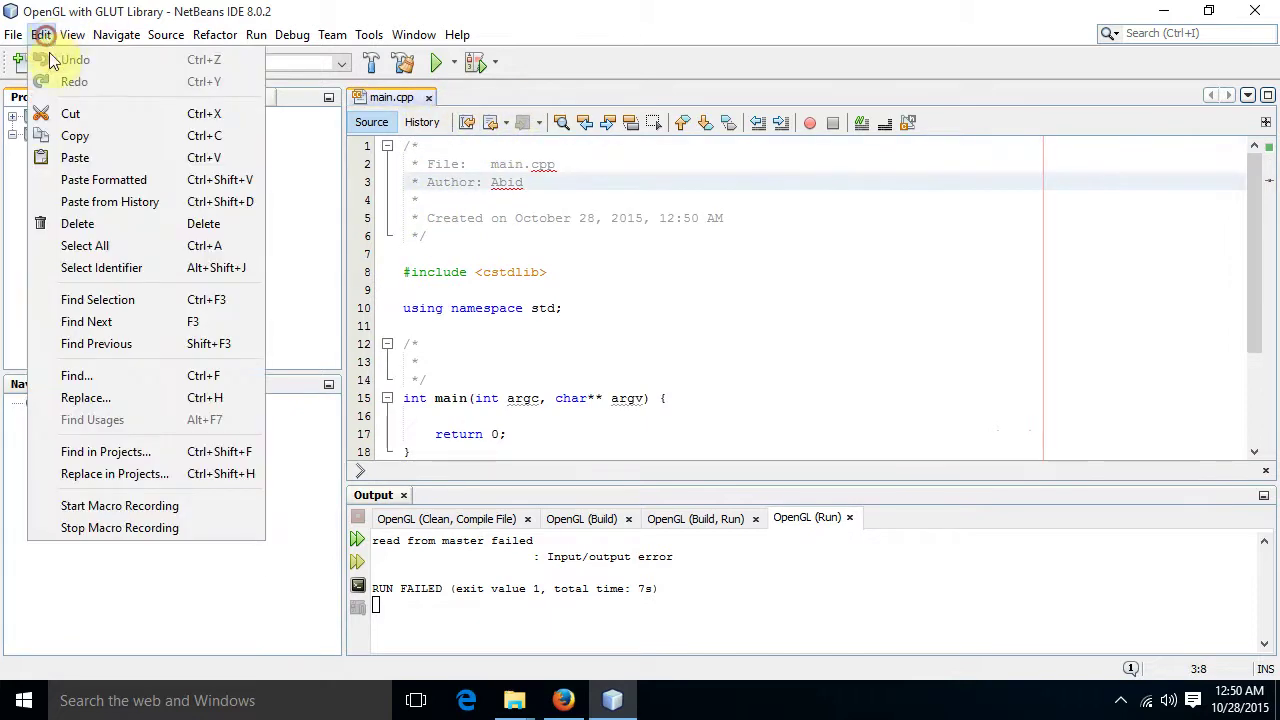
{"action": "left_click", "coordinate": [85, 245]}
{"action": "key", "text": "Delete"}
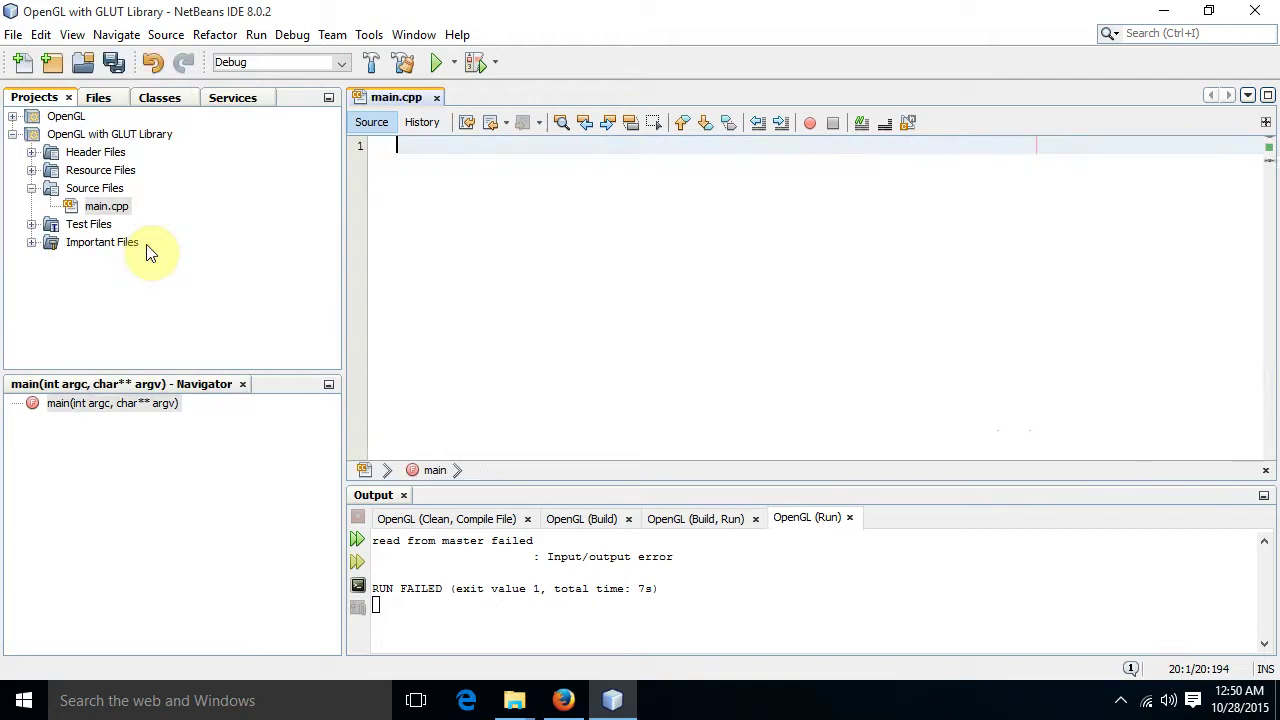
{"action": "right_click", "coordinate": [484, 171]}
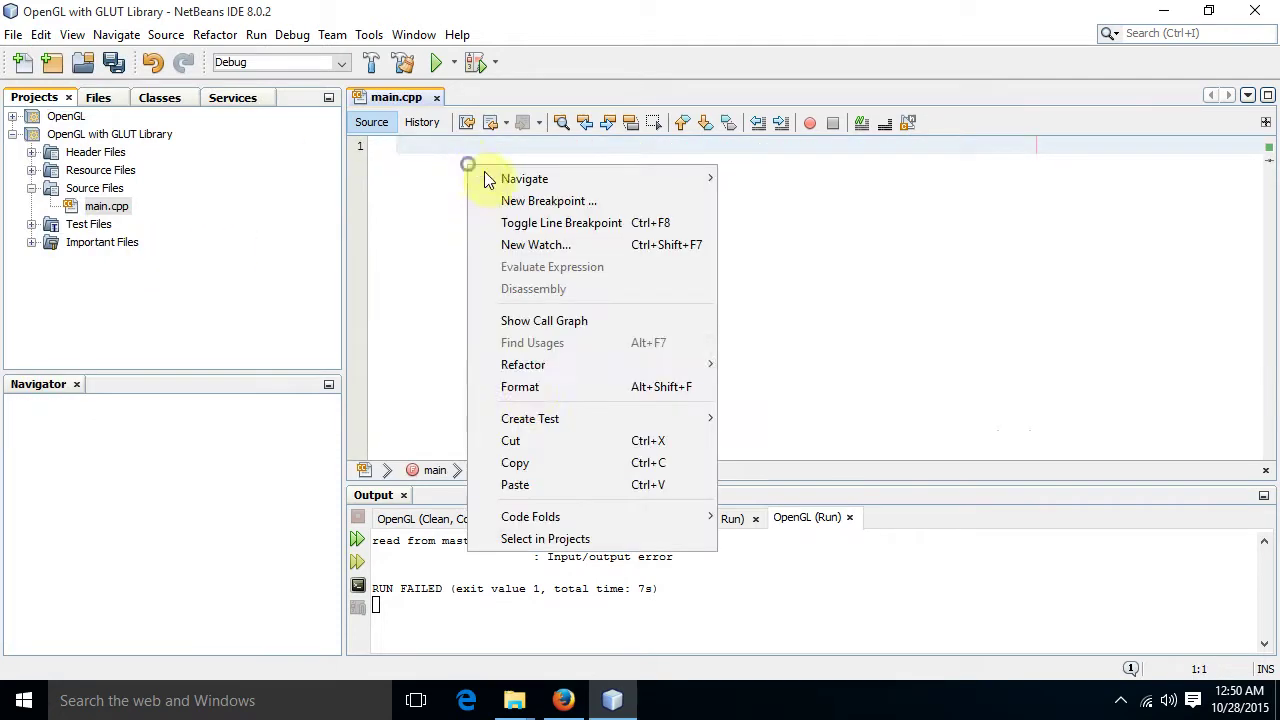
{"action": "left_click", "coordinate": [528, 485]}
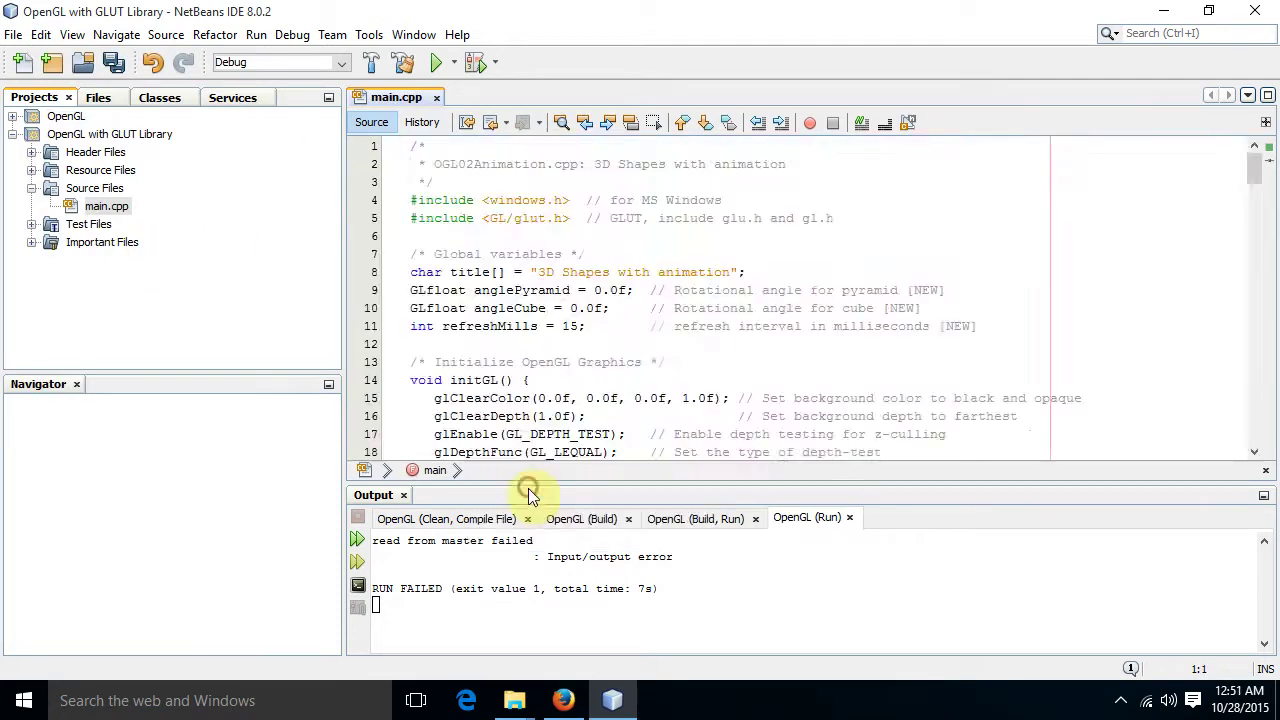
Build the OpenGL with GLUT Library project and check the build result in the output.
{"action": "left_click", "coordinate": [257, 35]}
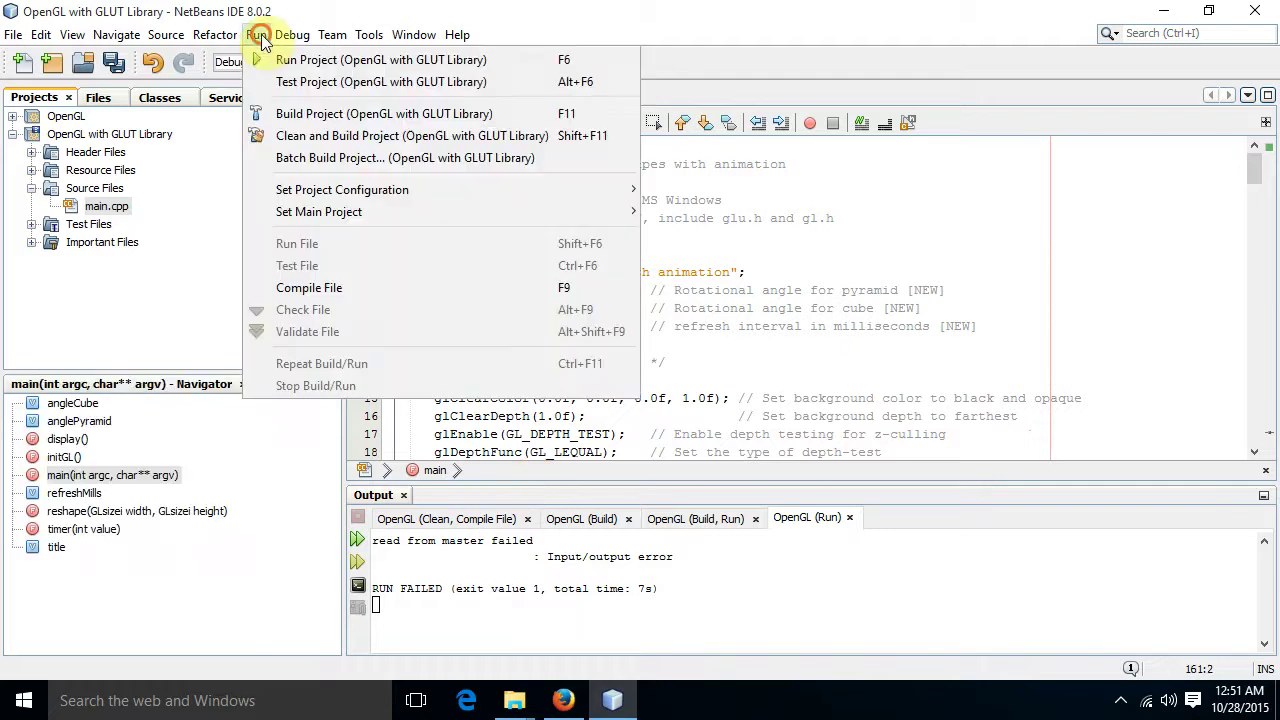
{"action": "left_click", "coordinate": [313, 117]}
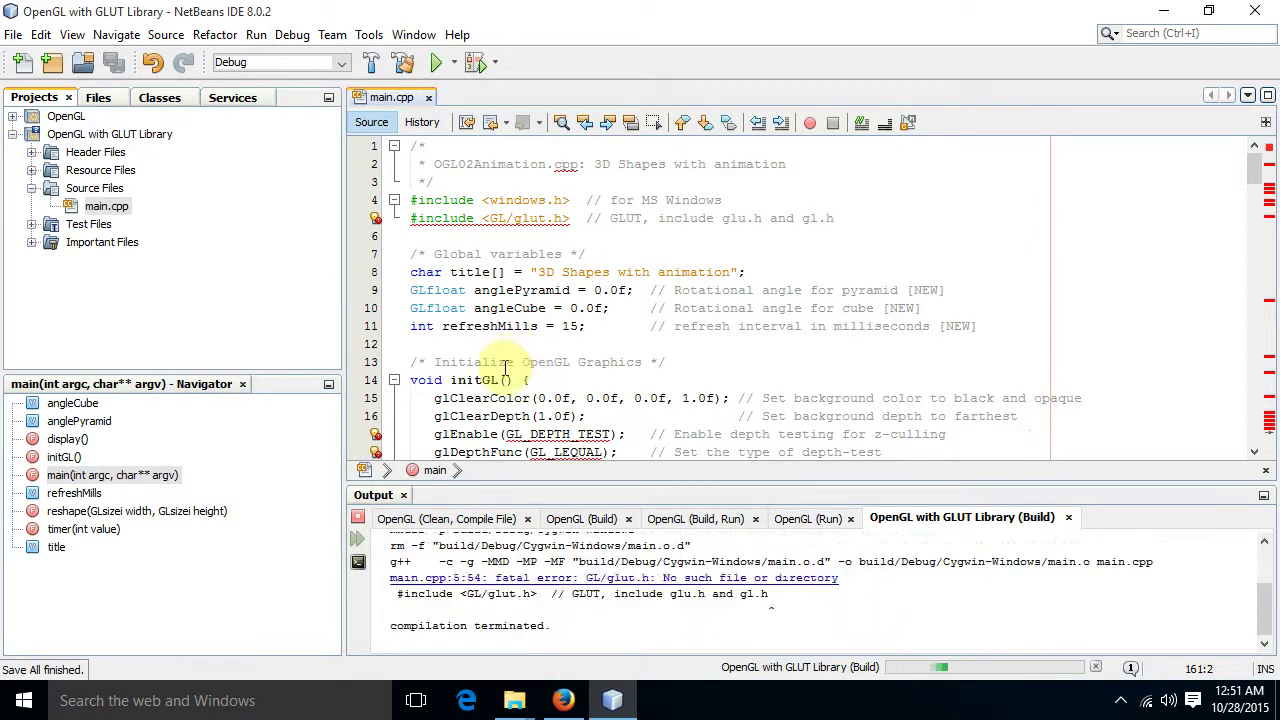
{"action": "left_click_drag", "start_coordinate": [391, 625], "coordinate": [452, 625]}
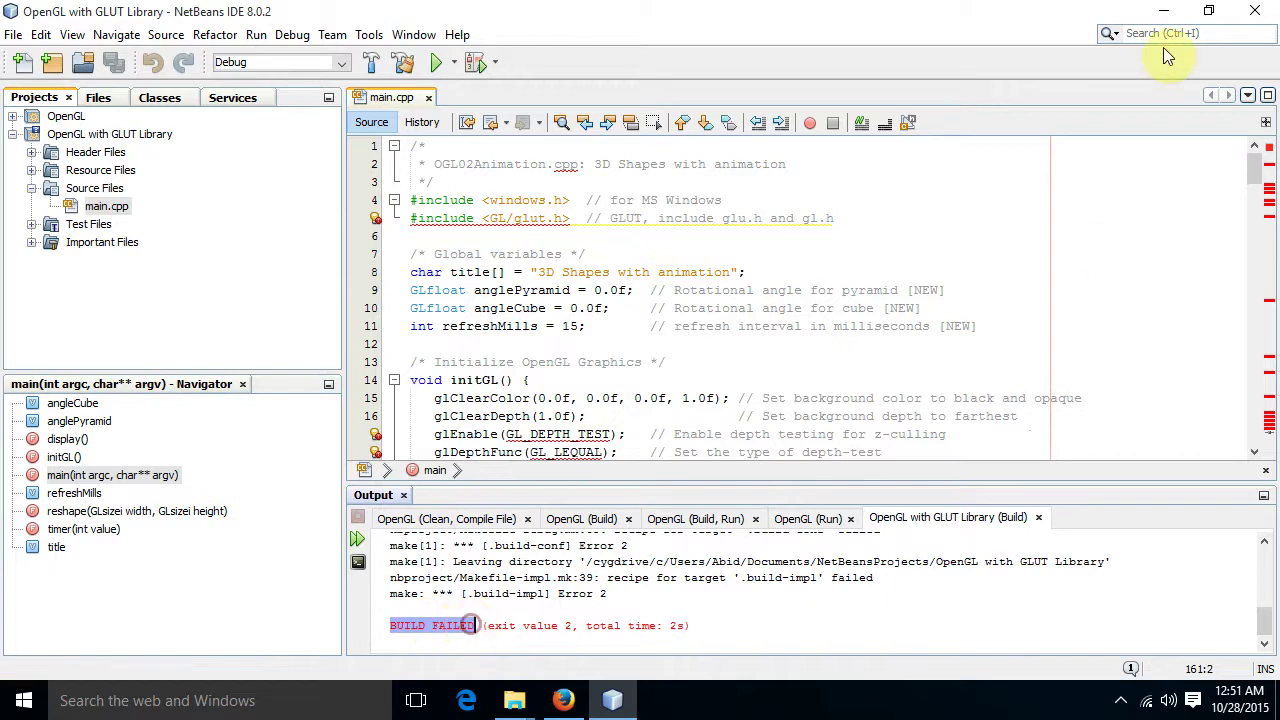
Switch to Firefox, search the web for "freeglut", and open the freeglut Project site.
{"action": "left_click", "coordinate": [1163, 10]}
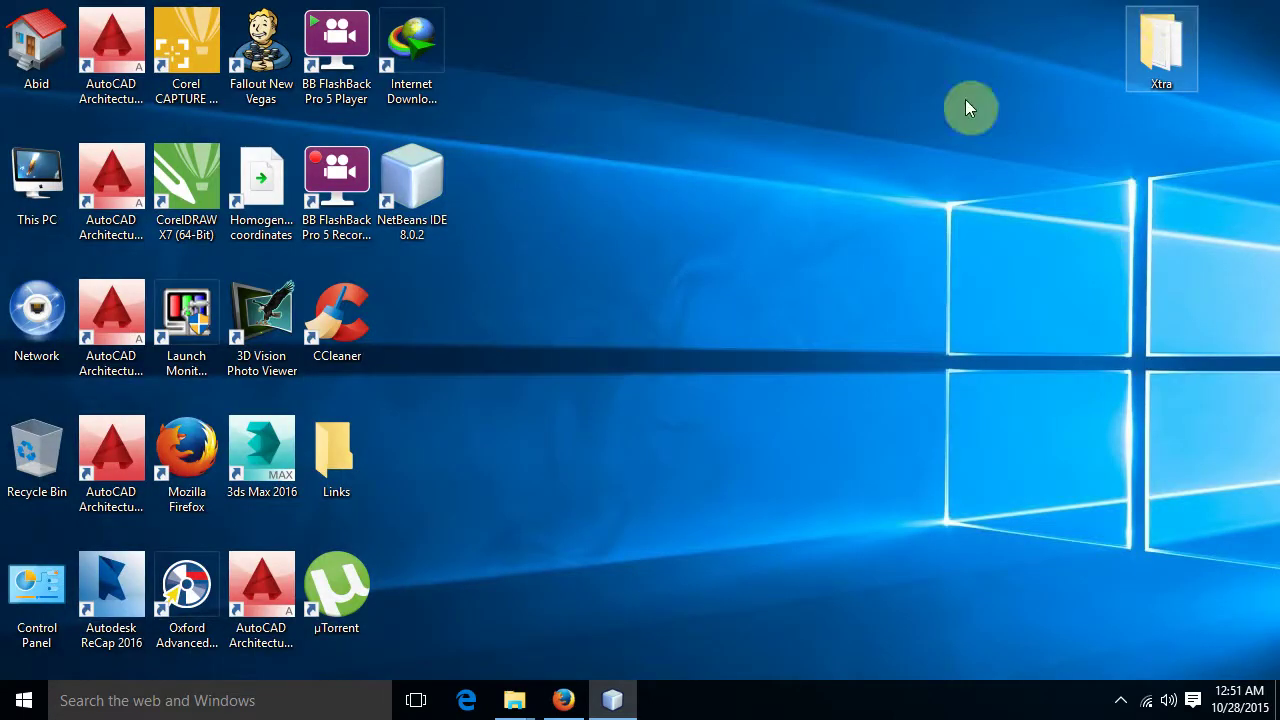
{"action": "left_click", "coordinate": [562, 700]}
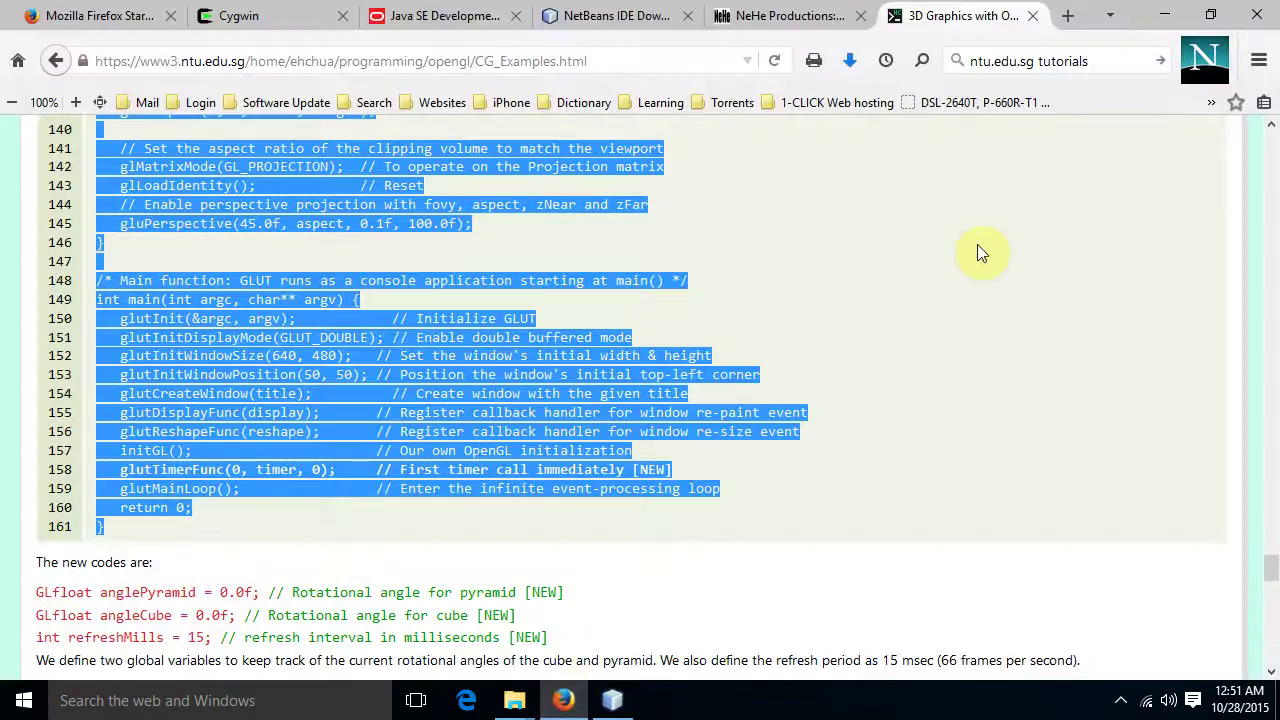
{"action": "left_click", "coordinate": [1011, 61]}
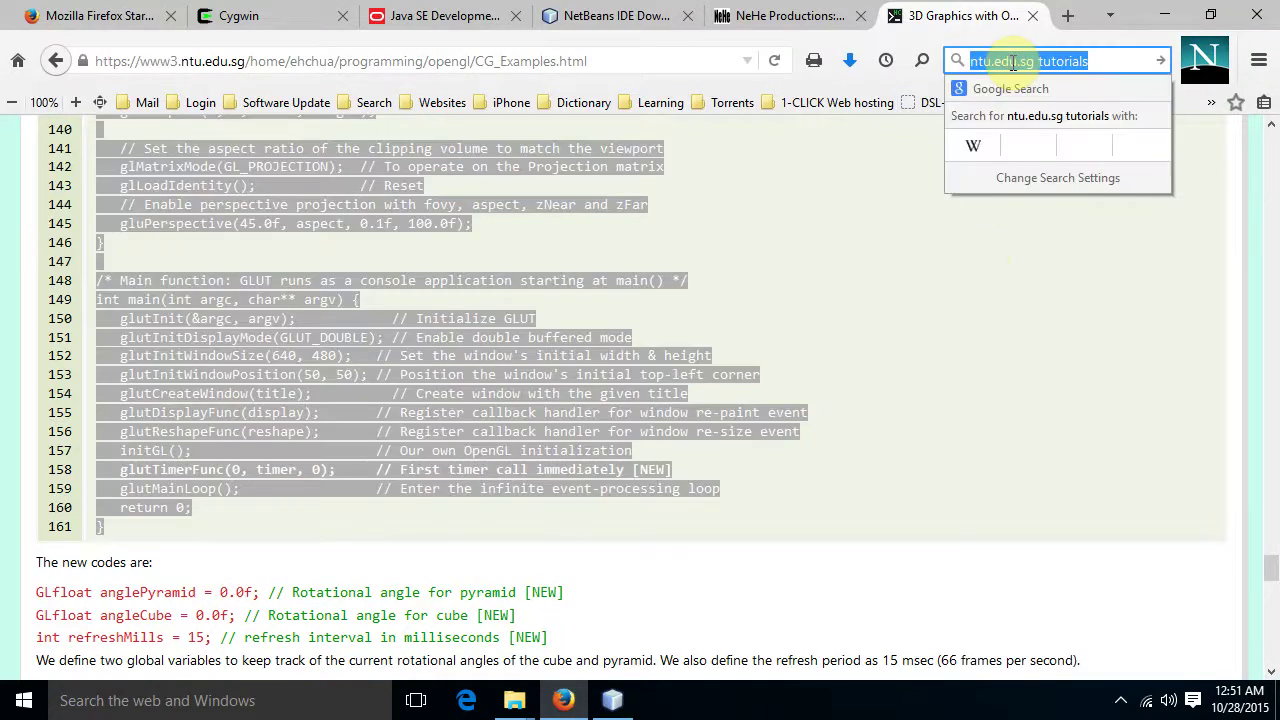
{"action": "type", "text": "freeglut"}
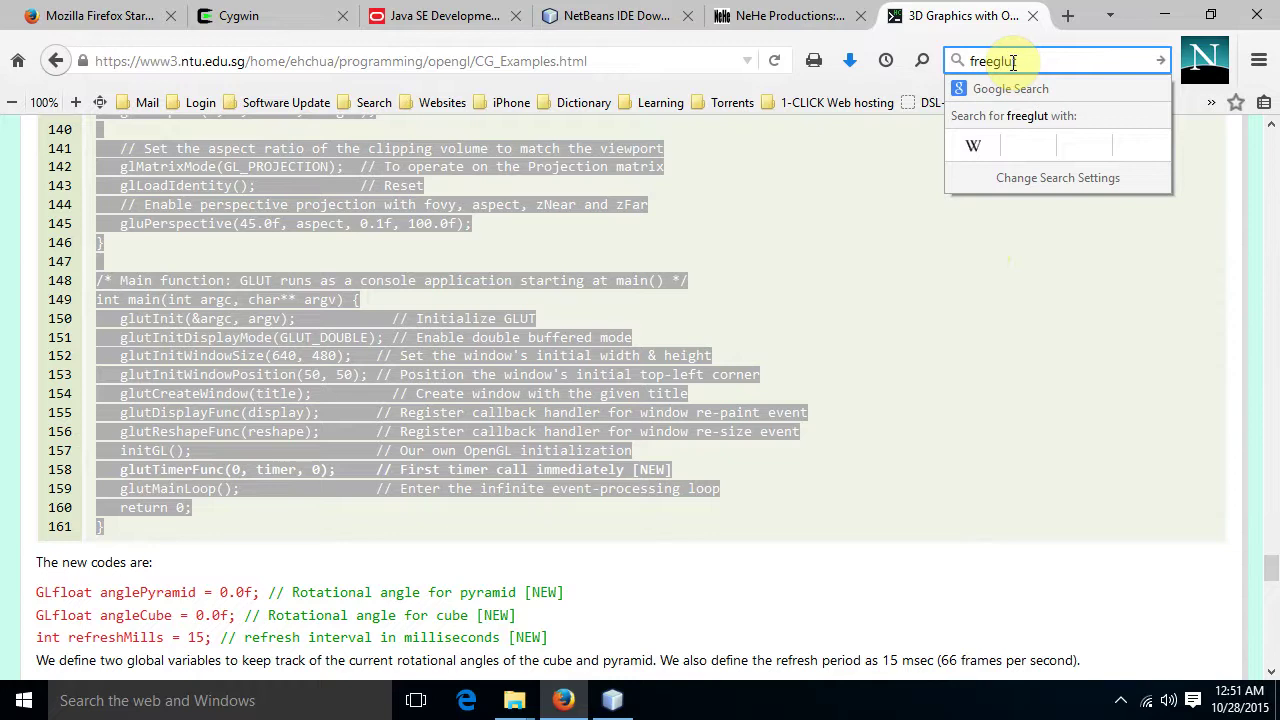
{"action": "key", "text": "Return"}
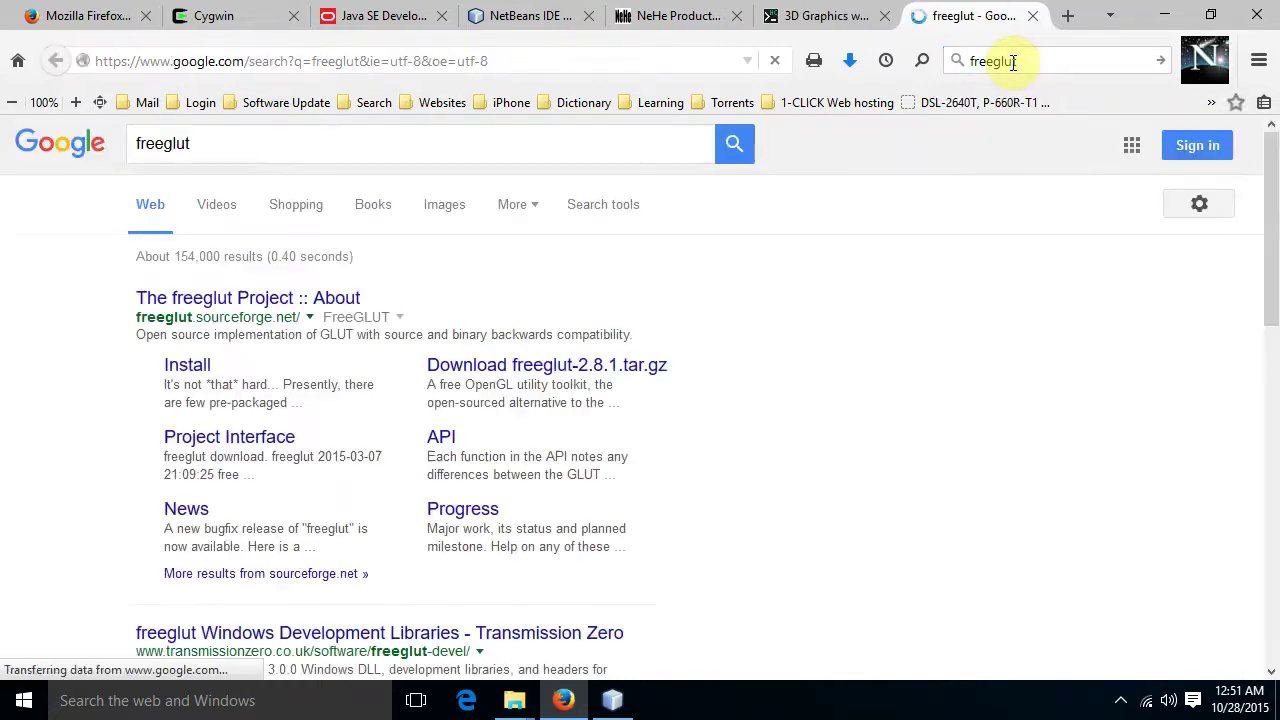
{"action": "left_click", "coordinate": [285, 303]}
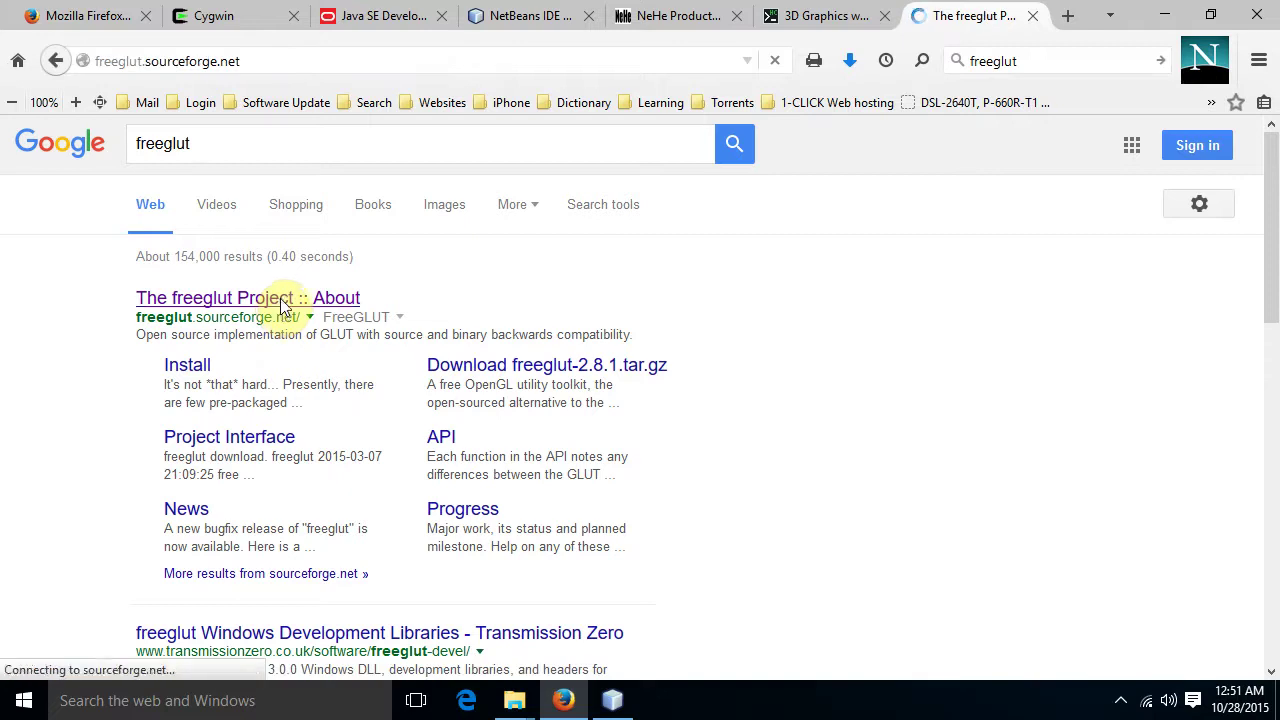
Go to the site's download section and open the prepackaged Windows binaries (MSVC and MinGW) page.
{"action": "left_click", "coordinate": [62, 326]}
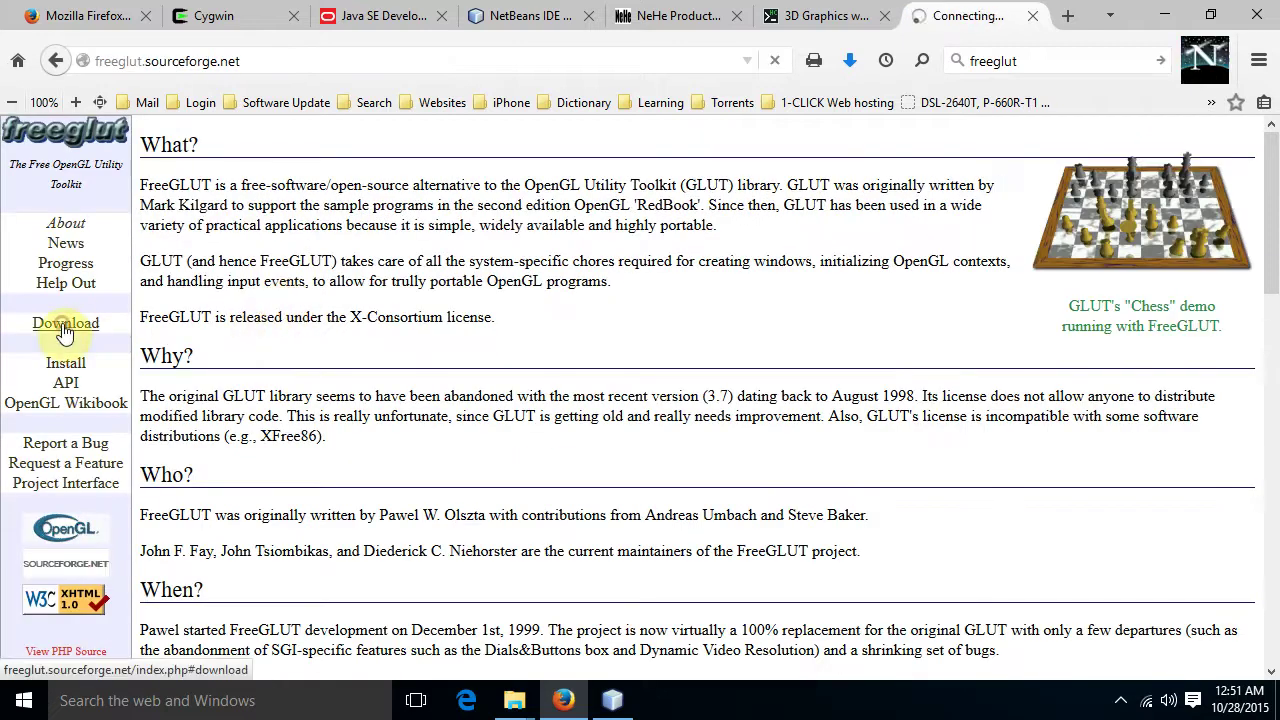
{"action": "scroll", "coordinate": [300, 410], "scroll_direction": "down", "scroll_amount": 7}
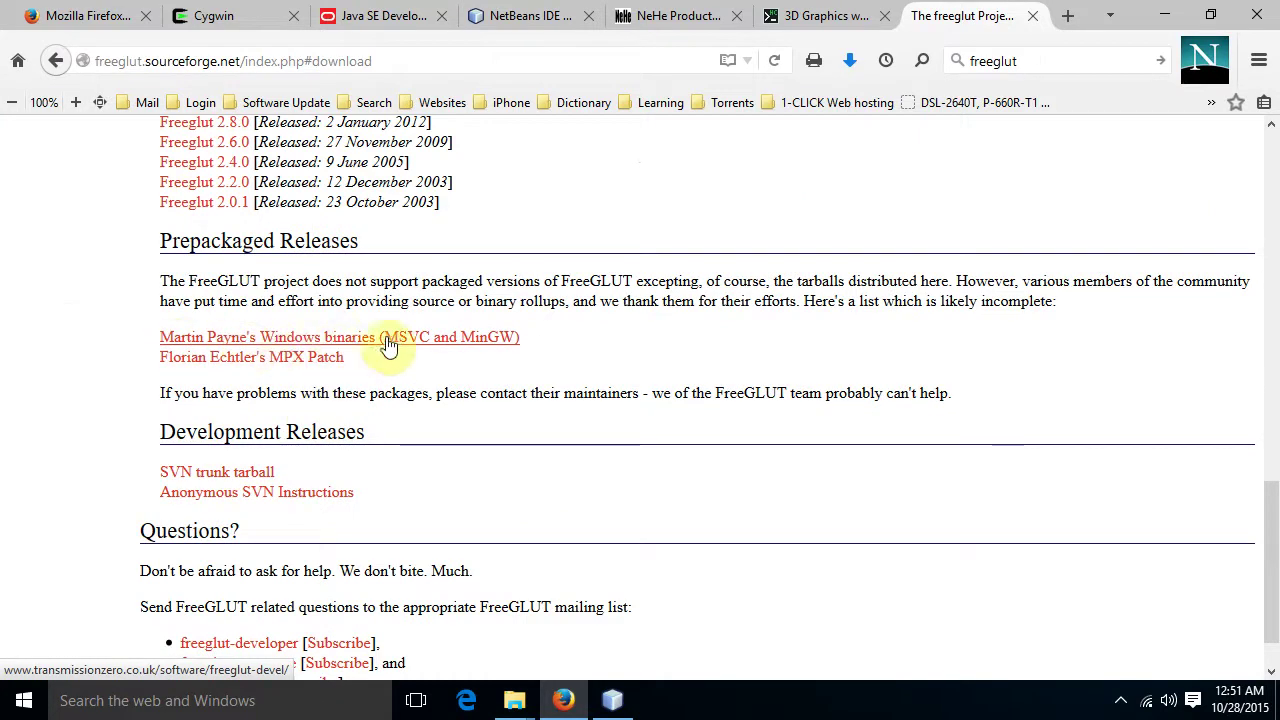
{"action": "left_click", "coordinate": [485, 340]}
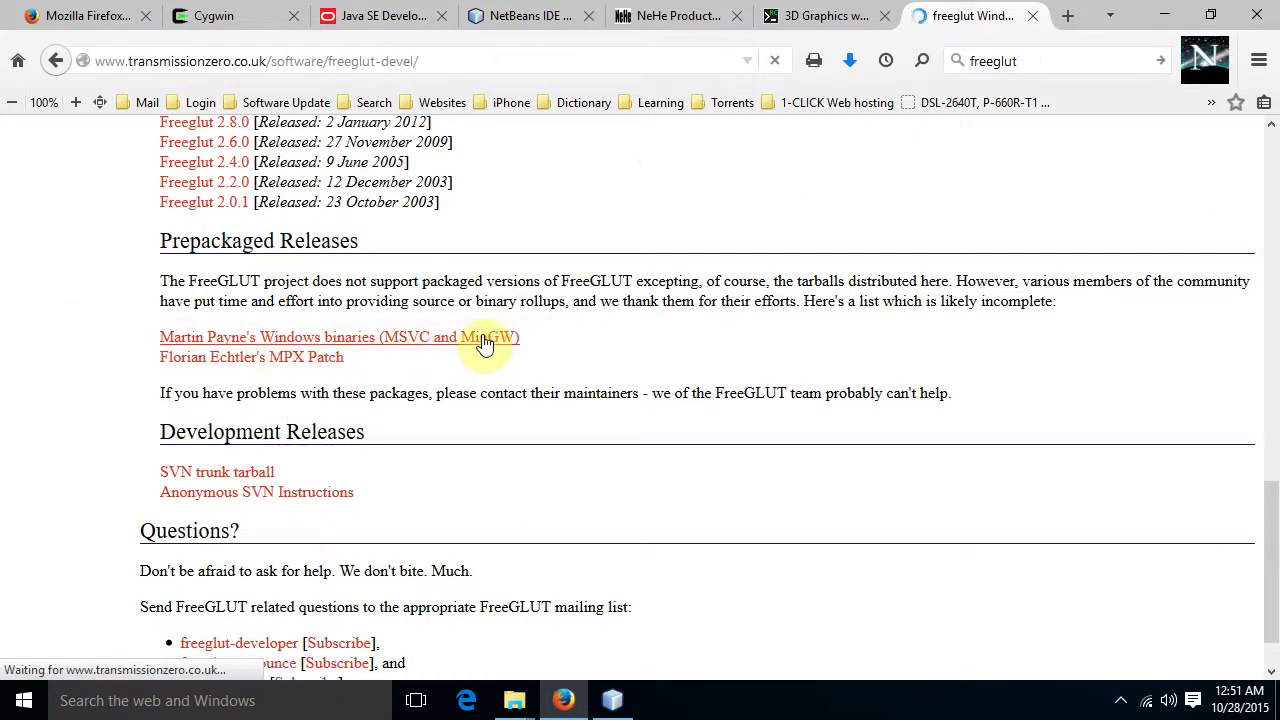
{"action": "scroll", "coordinate": [486, 350], "scroll_direction": "down", "scroll_amount": 8}
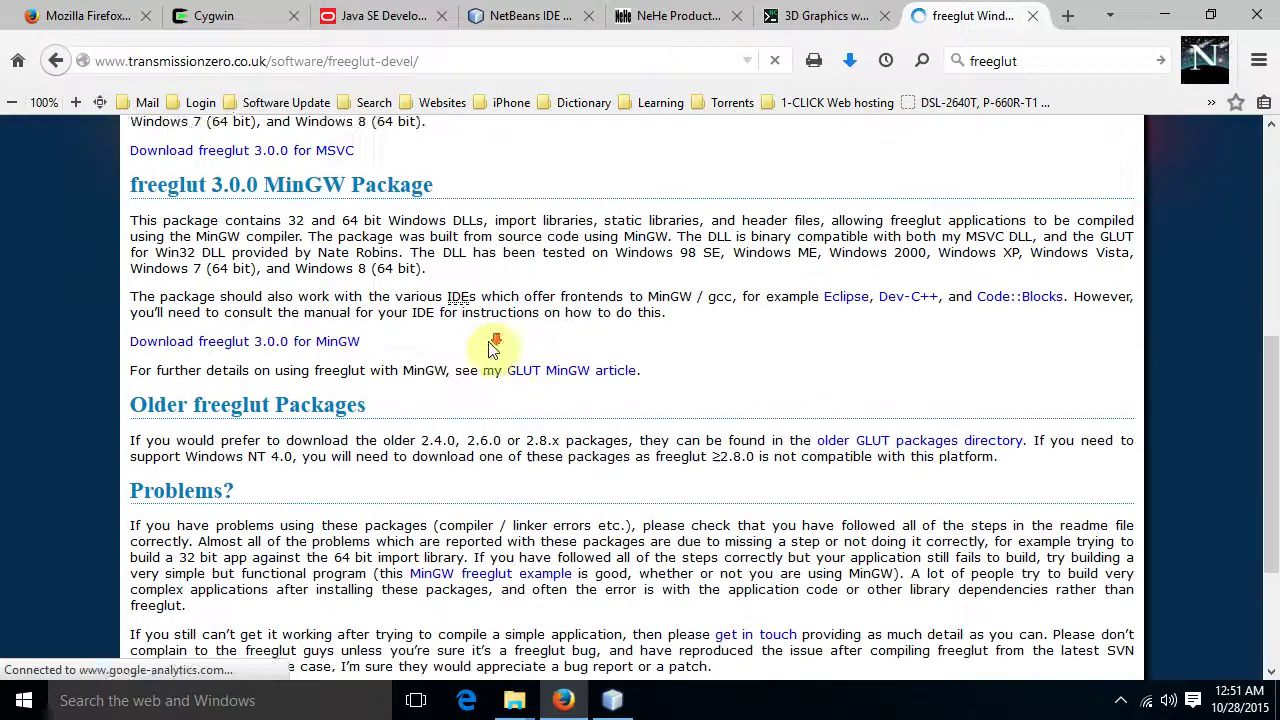
Download the freeglut 3.0.0 MinGW package and save the zip file in the Downloads folder.
{"action": "left_click_drag", "start_coordinate": [131, 165], "coordinate": [433, 170]}
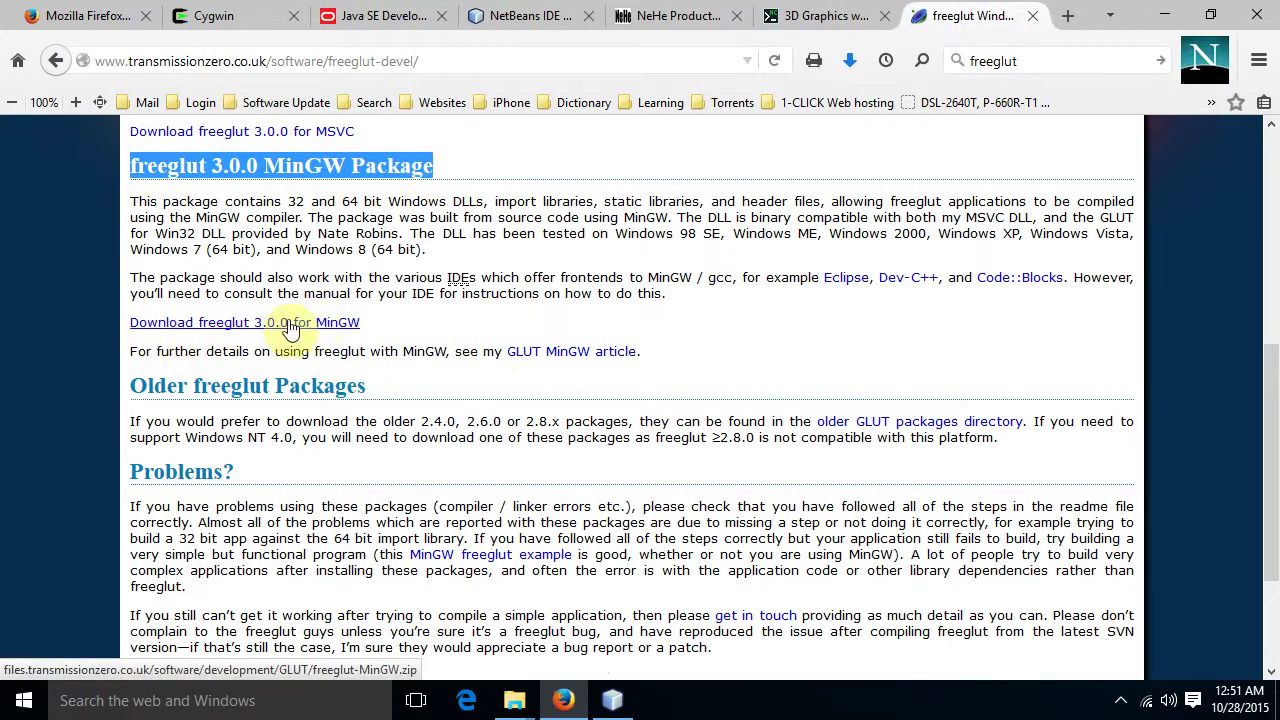
{"action": "left_click", "coordinate": [300, 322]}
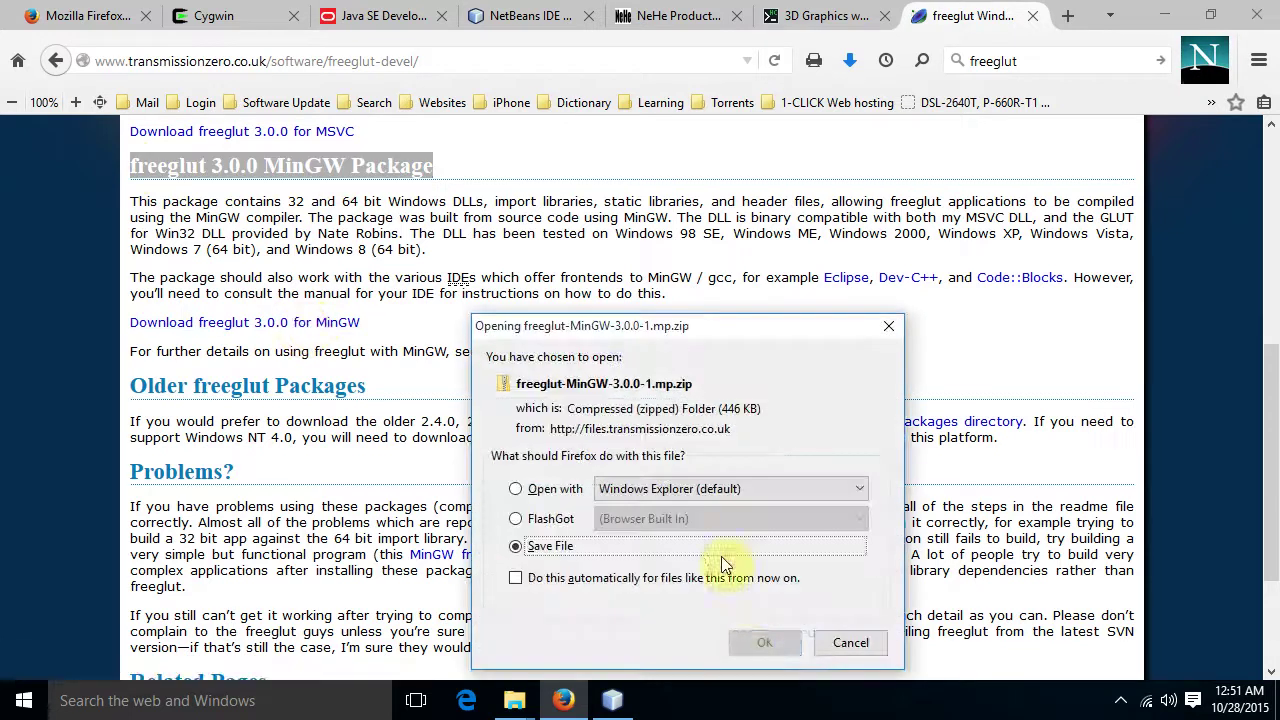
{"action": "left_click", "coordinate": [741, 639]}
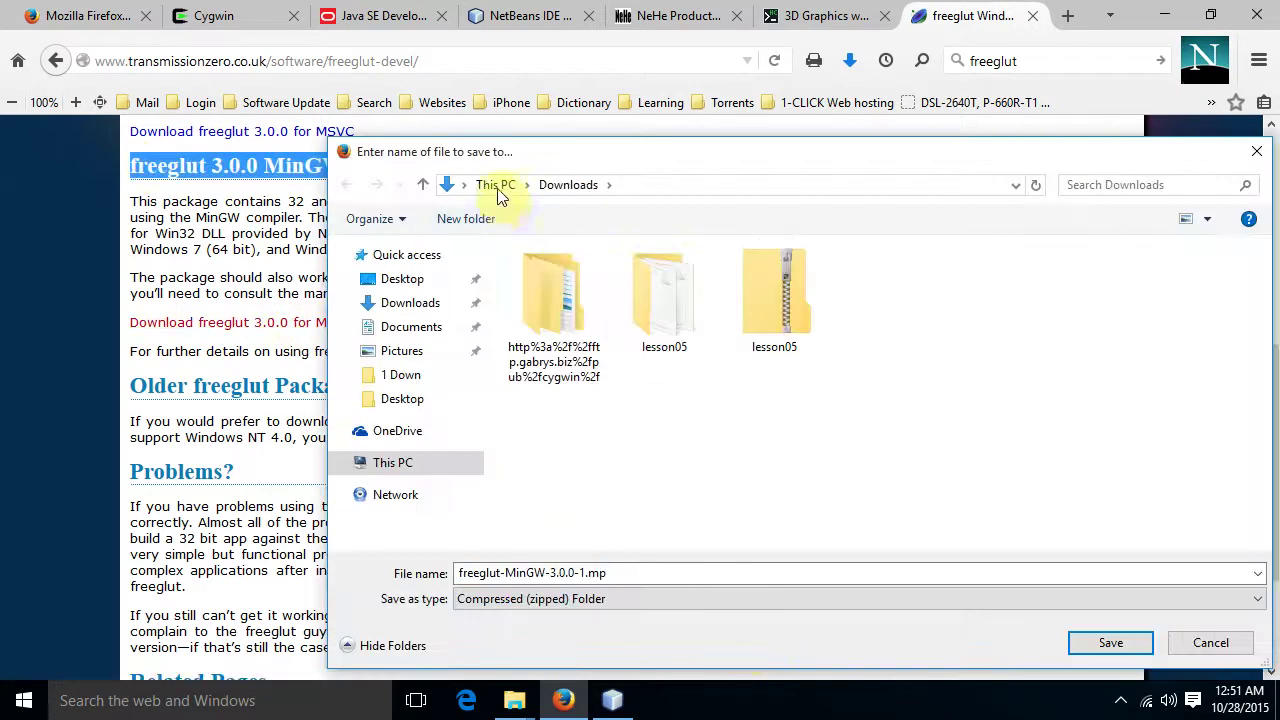
{"action": "left_click", "coordinate": [1100, 642]}
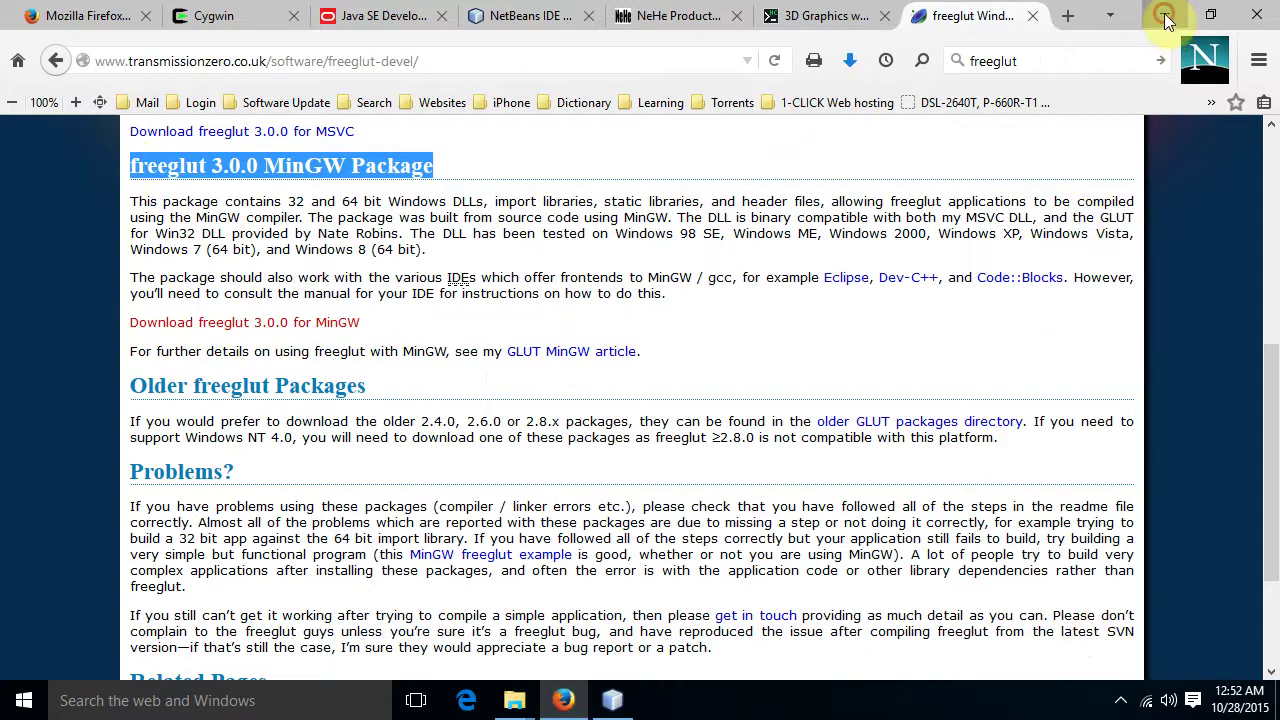
Open the Downloads folder in File Explorer and extract the freeglut-MinGW-3.0.0-1.mp archive there with WinRAR.
{"action": "left_click", "coordinate": [1165, 16]}
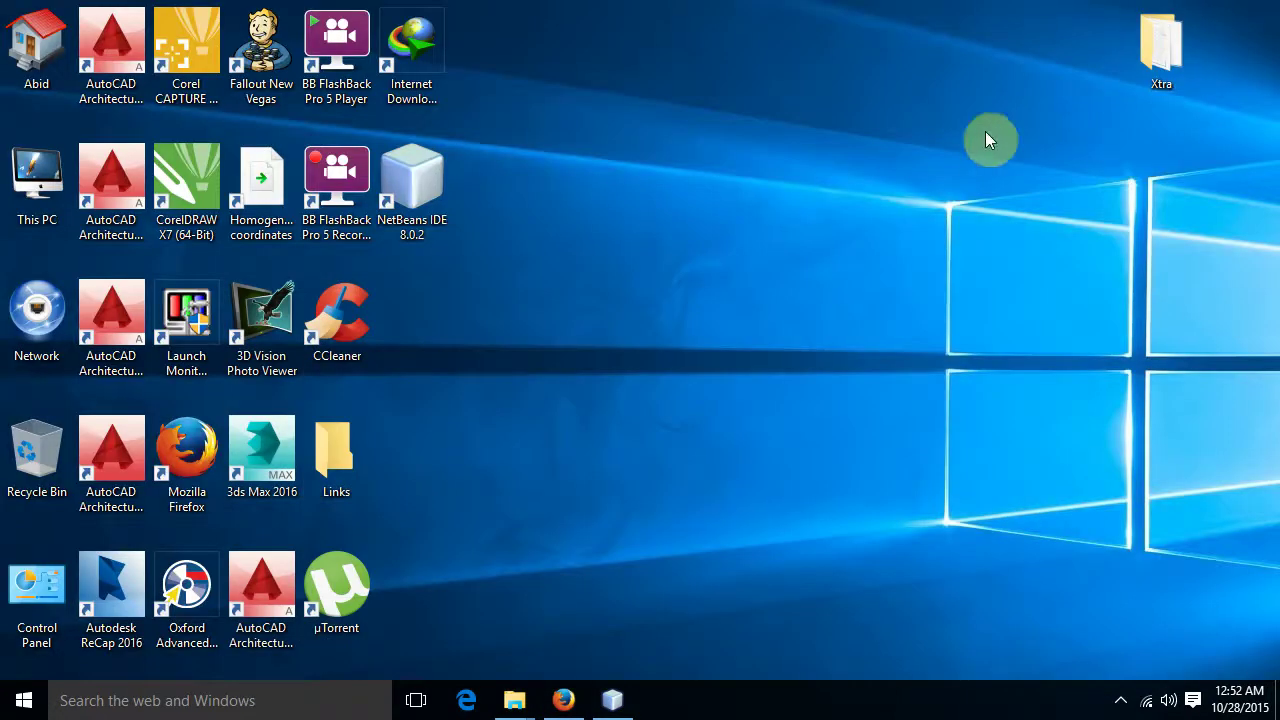
{"action": "double_click", "coordinate": [45, 33]}
{"action": "double_click", "coordinate": [608, 247]}
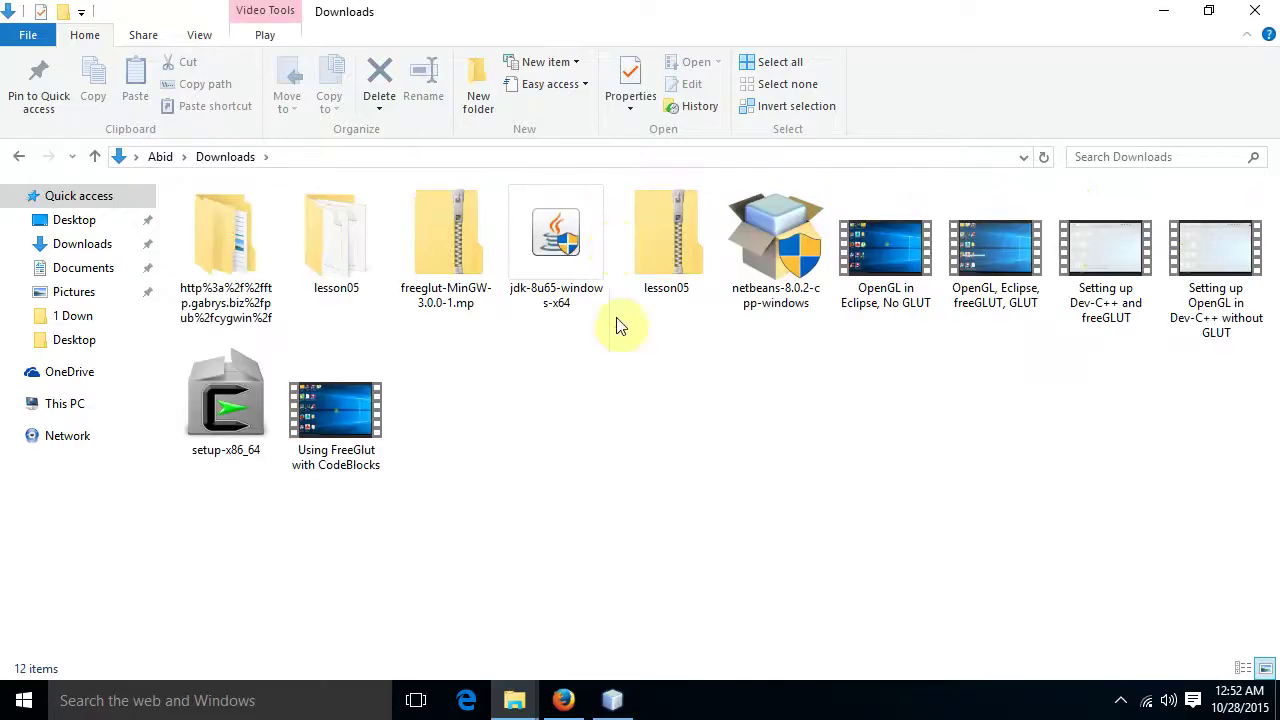
{"action": "left_click", "coordinate": [440, 242]}
{"action": "right_click", "coordinate": [432, 242]}
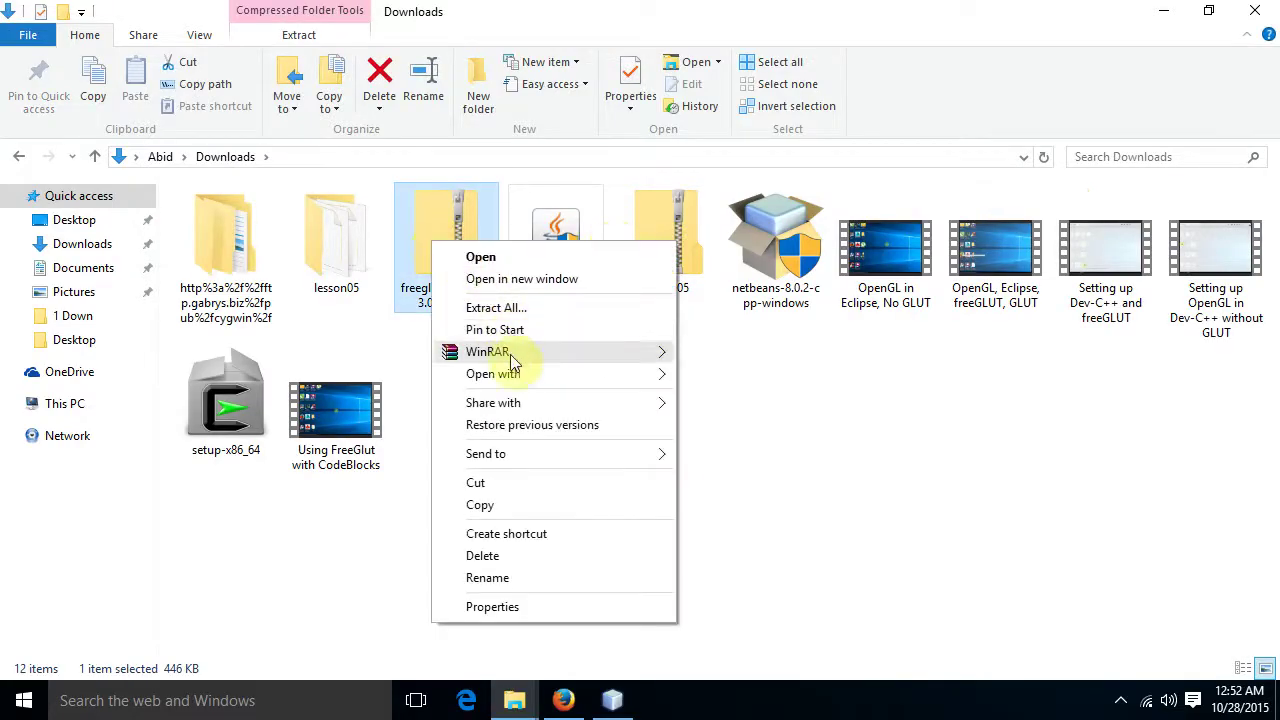
{"action": "mouse_move", "coordinate": [663, 355]}
{"action": "left_click", "coordinate": [733, 396]}
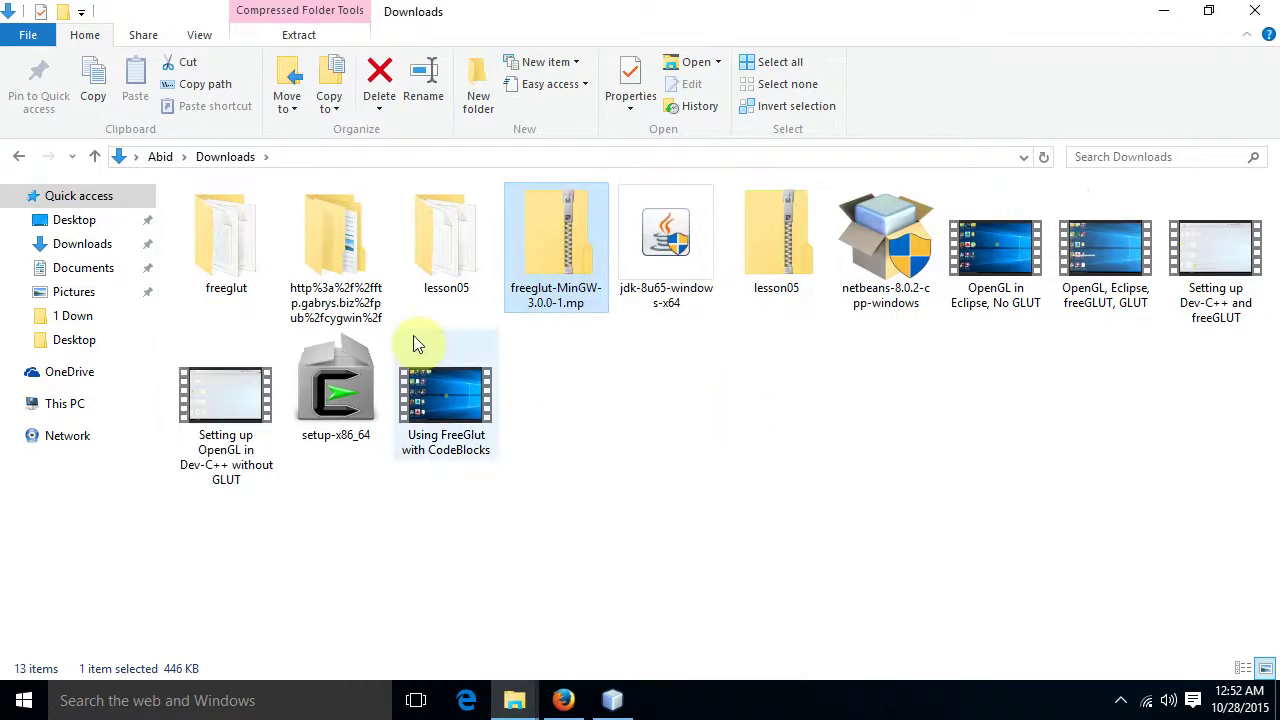
Open the extracted freeglut folder in Downloads and resize its window to fill half of the screen at full height.
{"action": "double_click", "coordinate": [230, 218]}
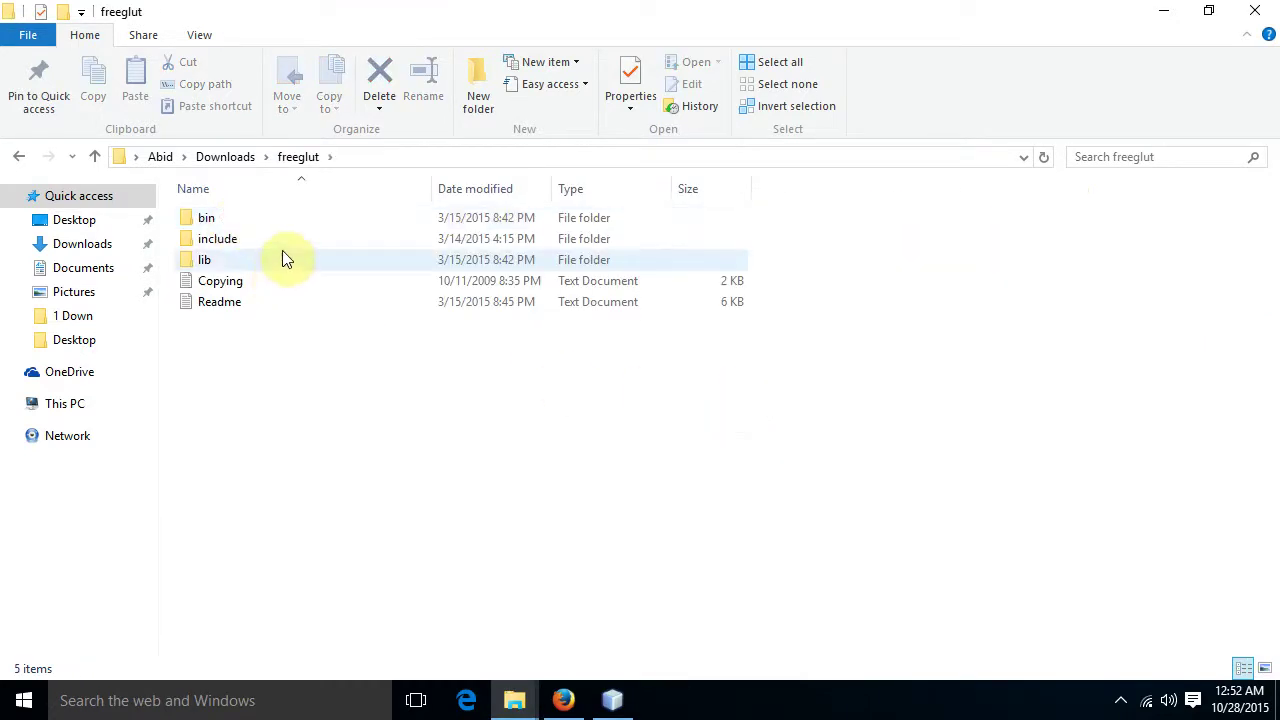
{"action": "left_click_drag", "start_coordinate": [443, 20], "coordinate": [1268, 8]}
{"action": "double_click", "coordinate": [1077, 342]}
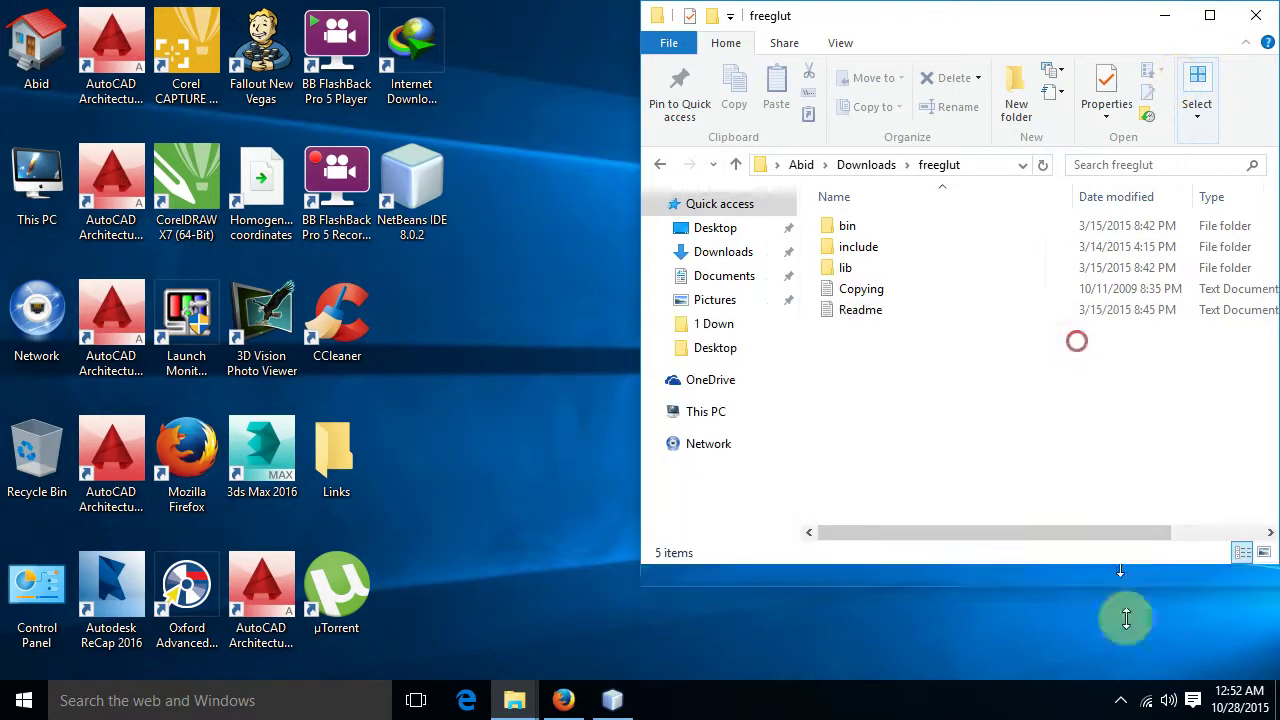
Open a second File Explorer window beside the freeglut one at full height and show the contents of drive C: in it.
{"action": "double_click", "coordinate": [30, 180]}
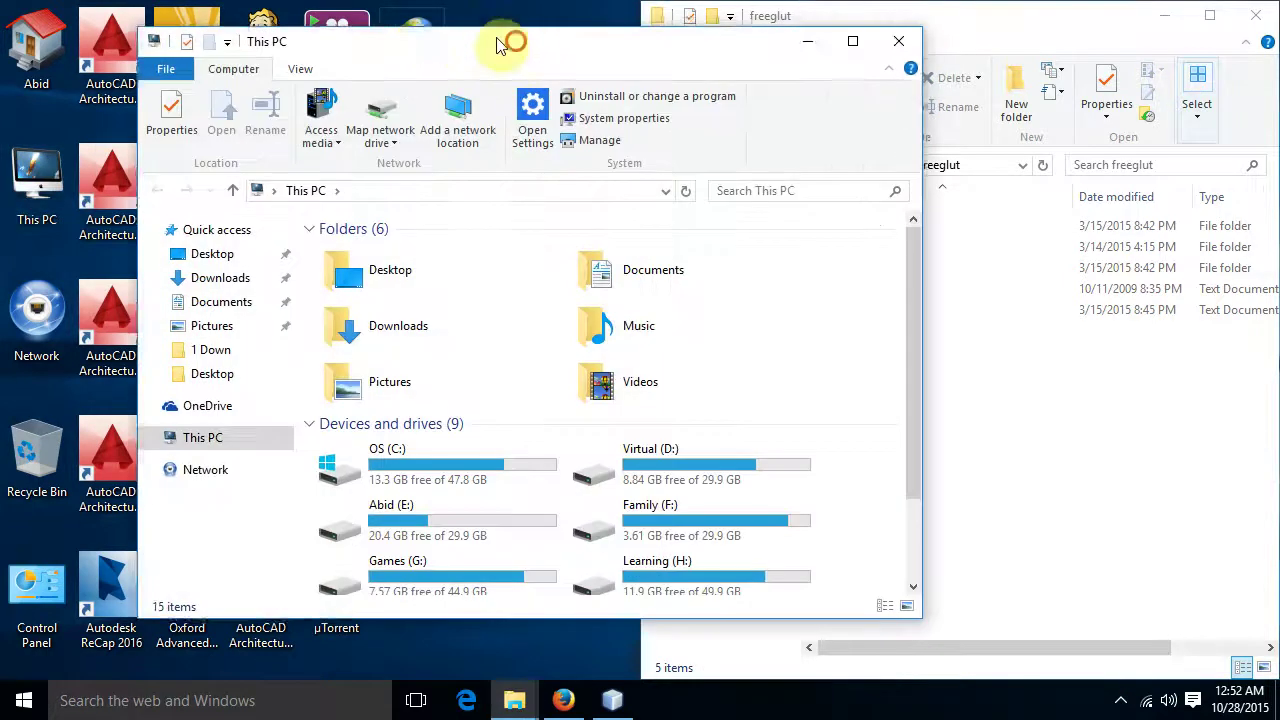
{"action": "left_click_drag", "start_coordinate": [508, 40], "coordinate": [2, 2]}
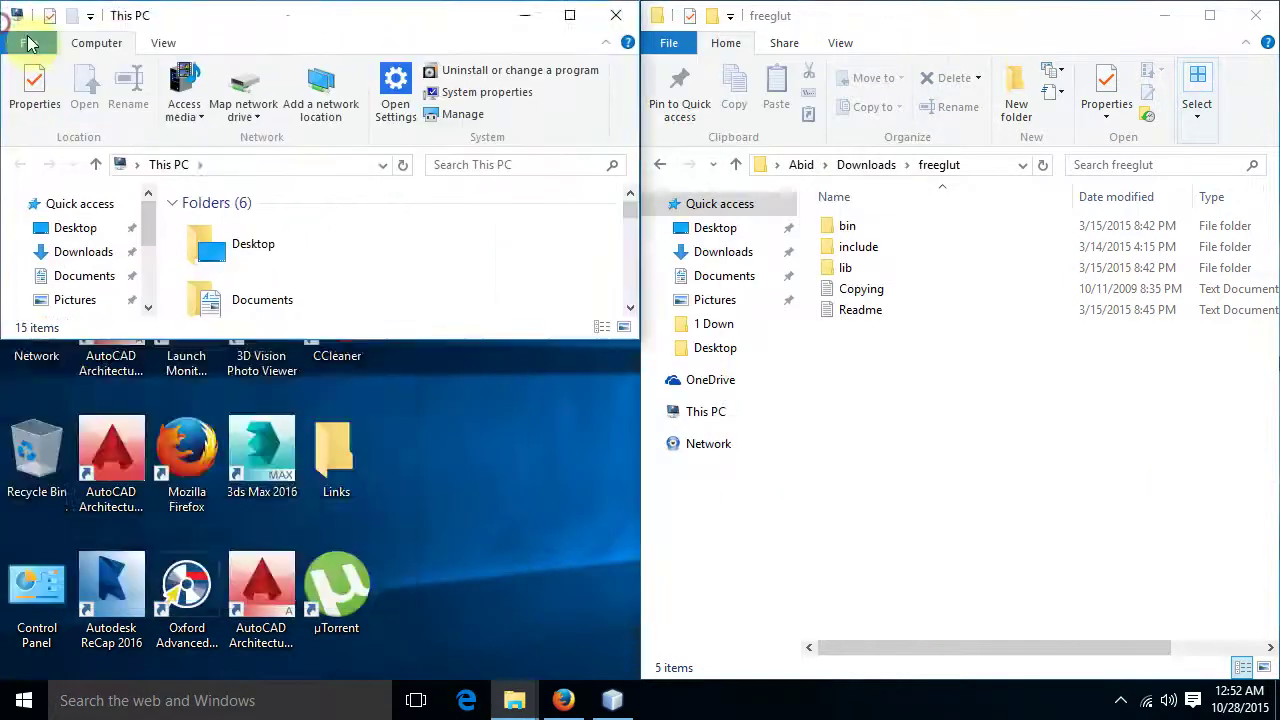
{"action": "left_click", "coordinate": [360, 305]}
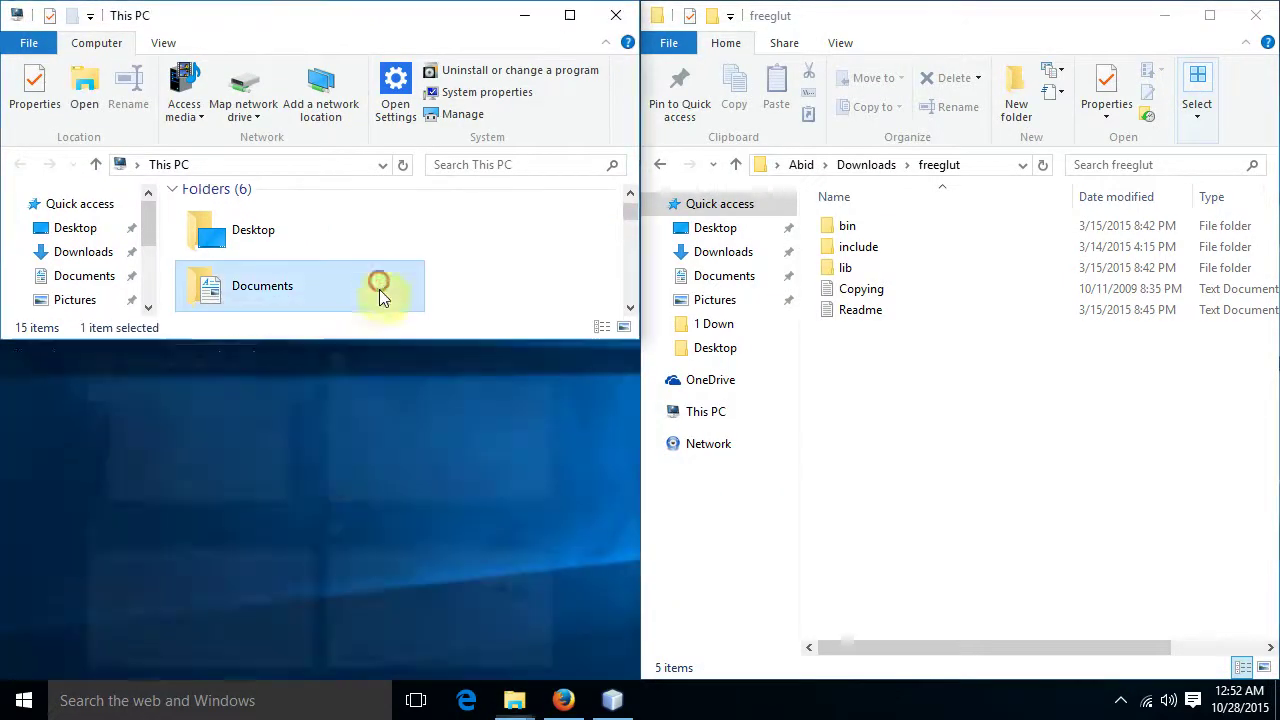
{"action": "left_click_drag", "start_coordinate": [355, 343], "coordinate": [366, 594]}
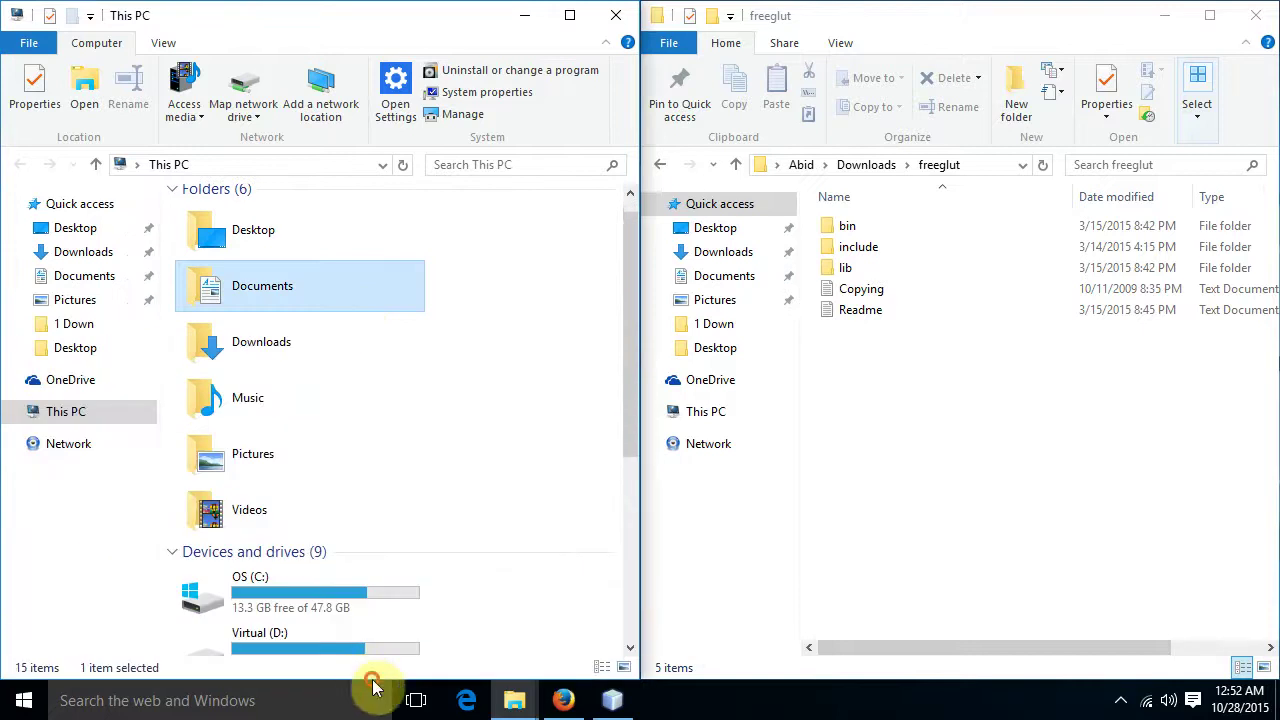
{"action": "left_click_drag", "start_coordinate": [628, 318], "coordinate": [623, 463]}
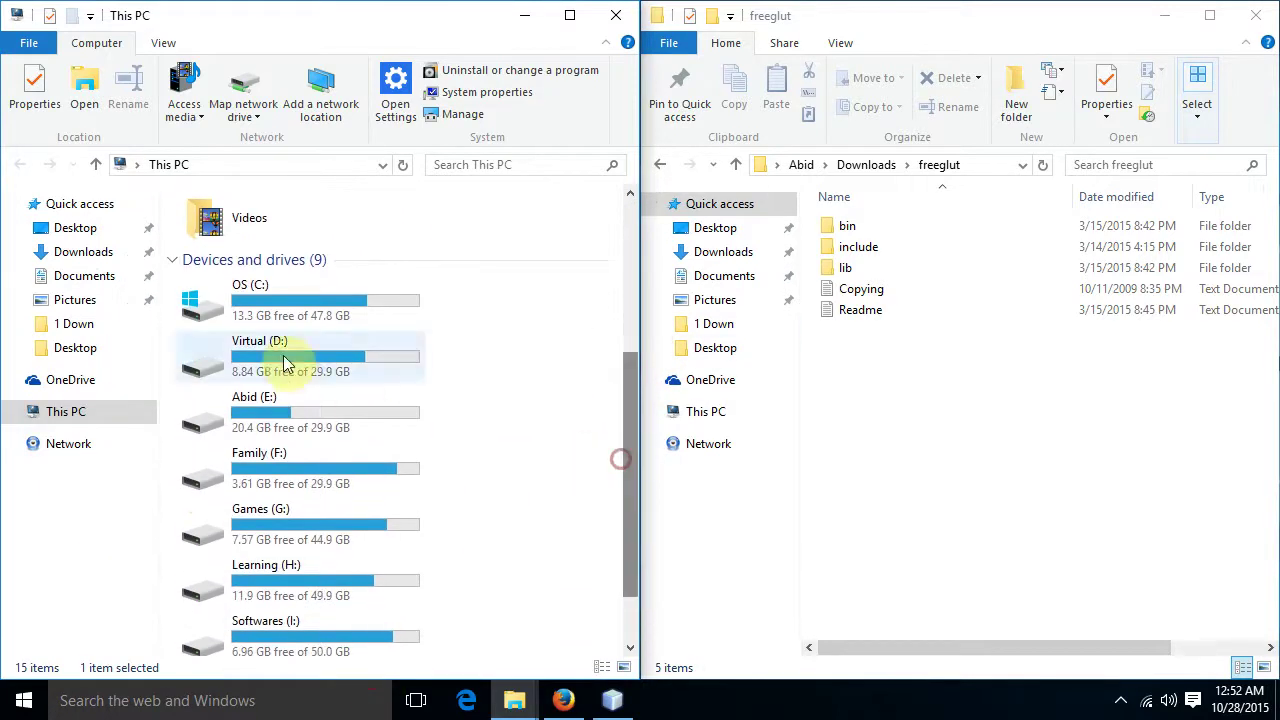
{"action": "double_click", "coordinate": [275, 295]}
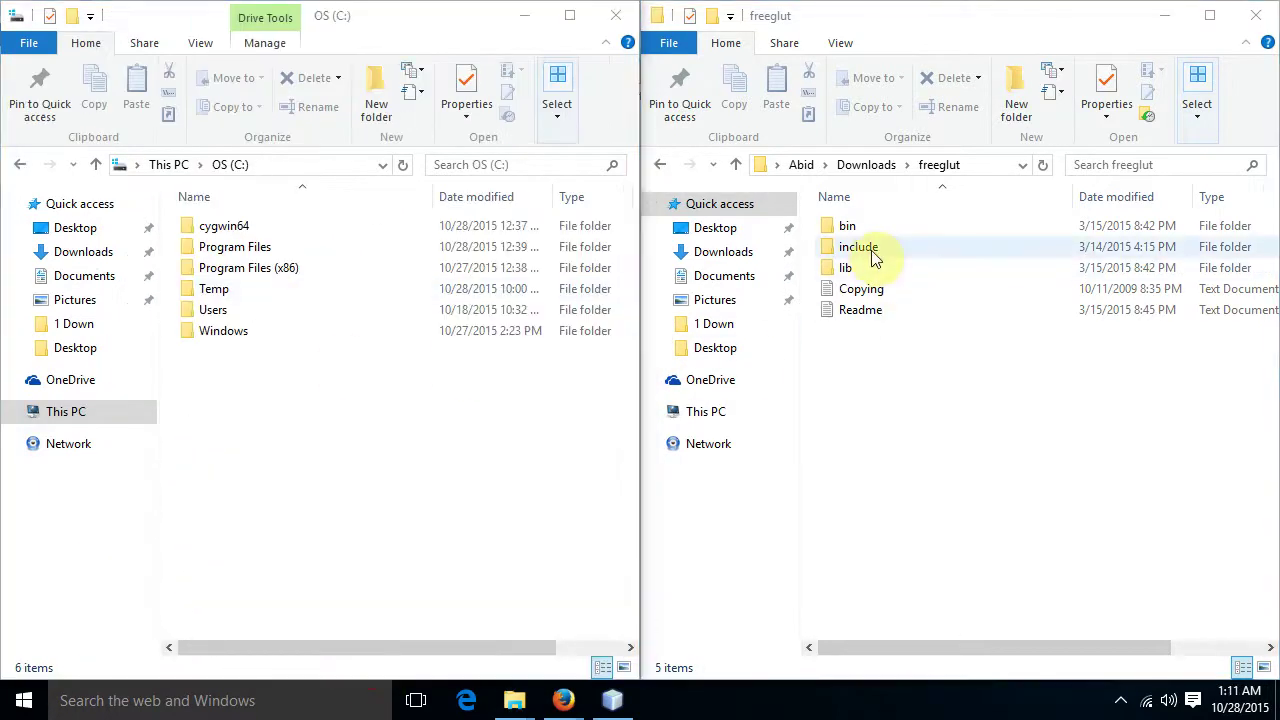
Copy all four header files from the freeglut include\GL folder.
{"action": "double_click", "coordinate": [862, 250]}
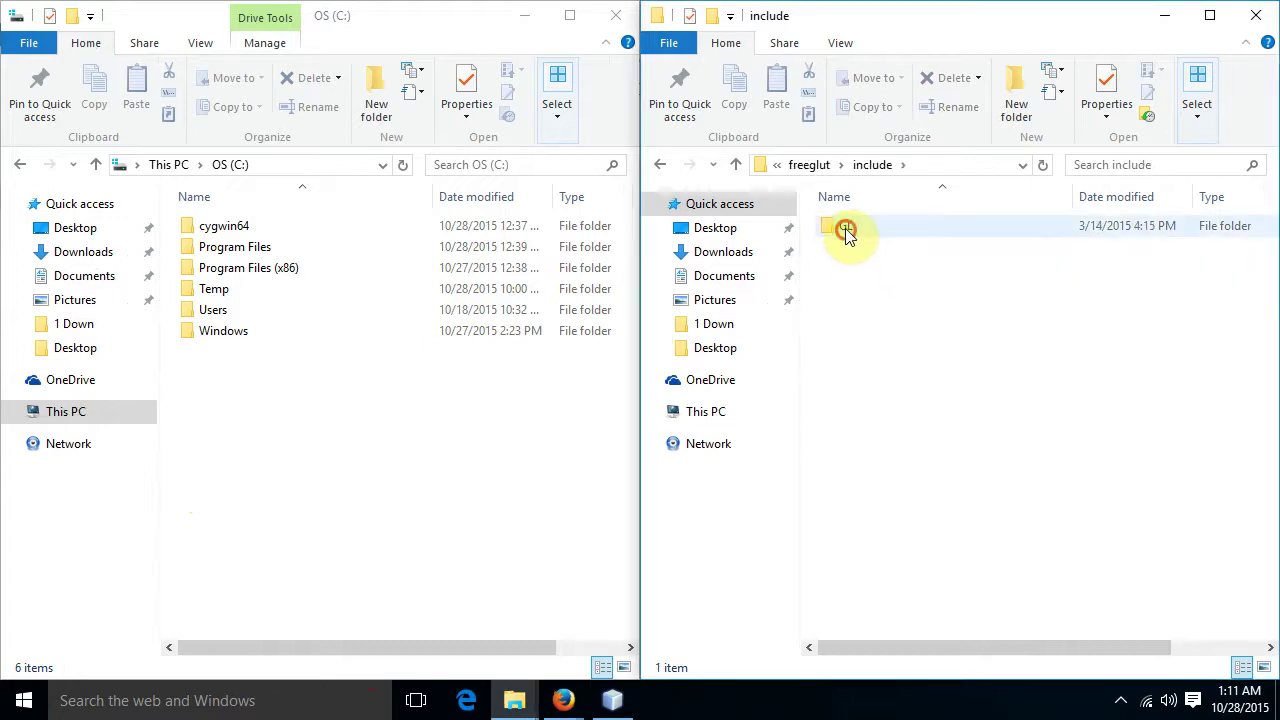
{"action": "double_click", "coordinate": [846, 230]}
{"action": "left_click_drag", "start_coordinate": [895, 318], "coordinate": [846, 229]}
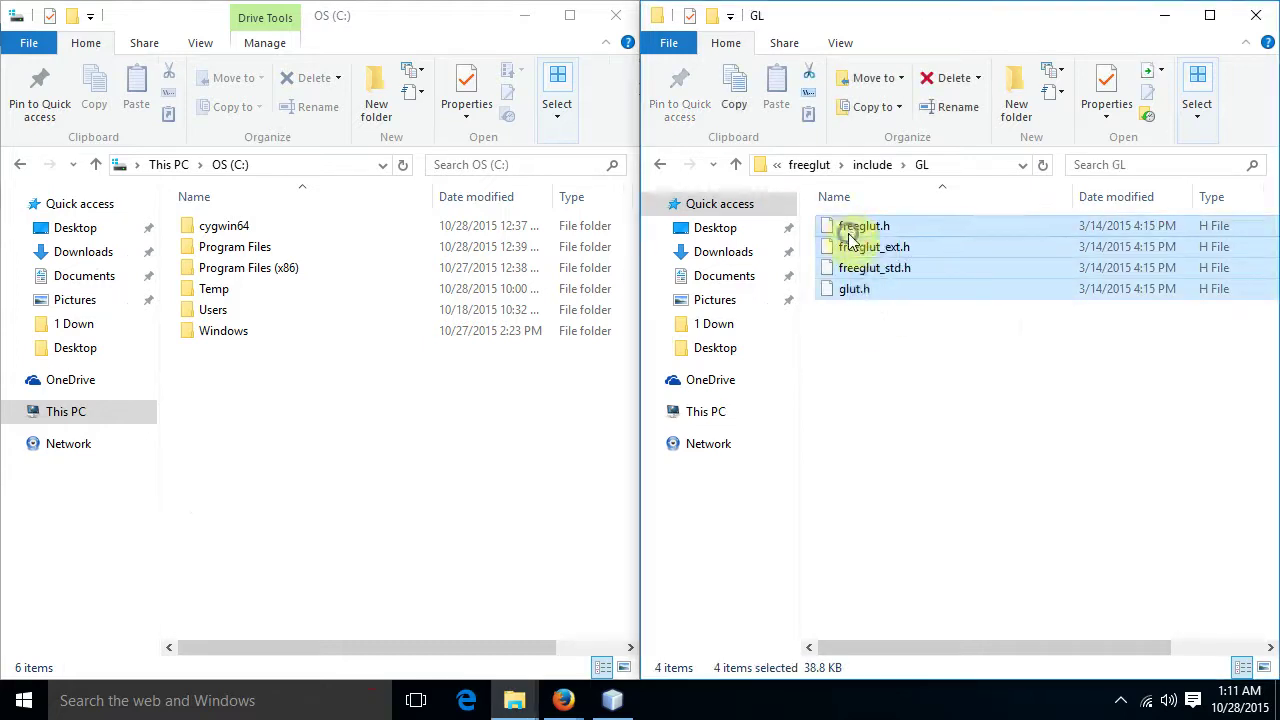
{"action": "right_click", "coordinate": [848, 236]}
{"action": "left_click", "coordinate": [897, 356]}
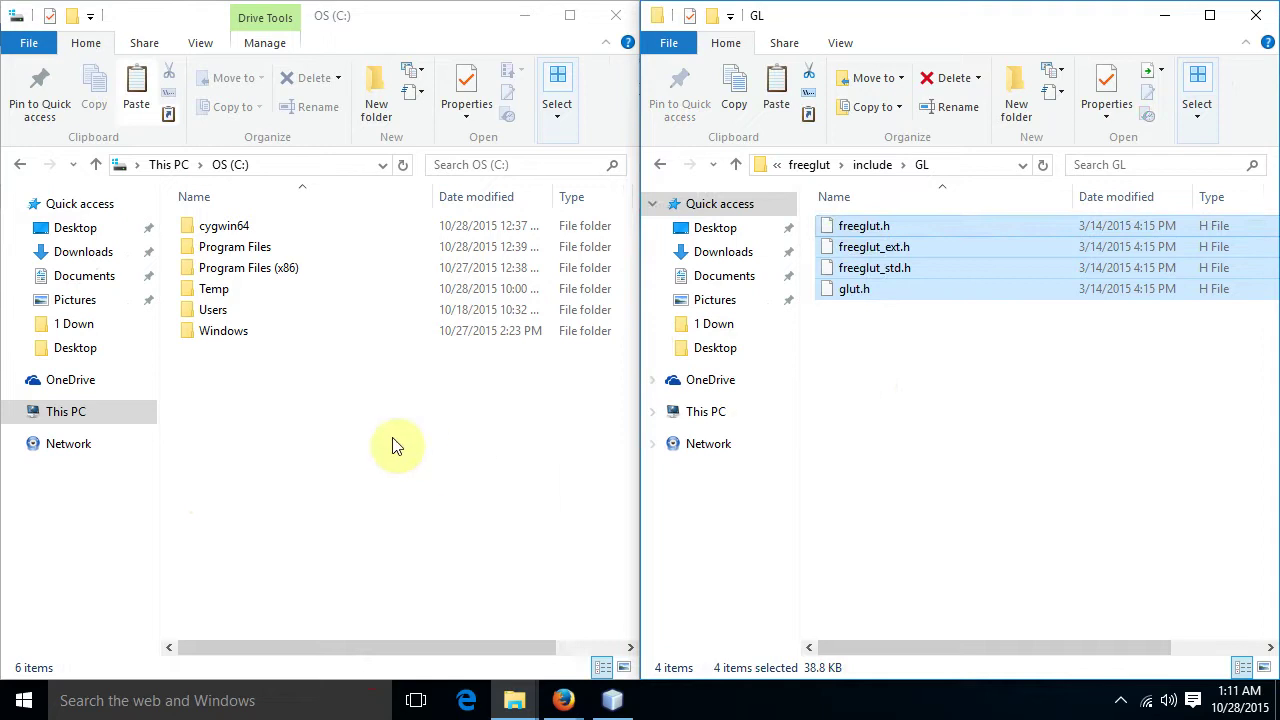
Paste the copied freeglut headers into C:\cygwin64\usr\include\w32api\GL.
{"action": "left_click", "coordinate": [237, 230]}
{"action": "double_click", "coordinate": [235, 228]}
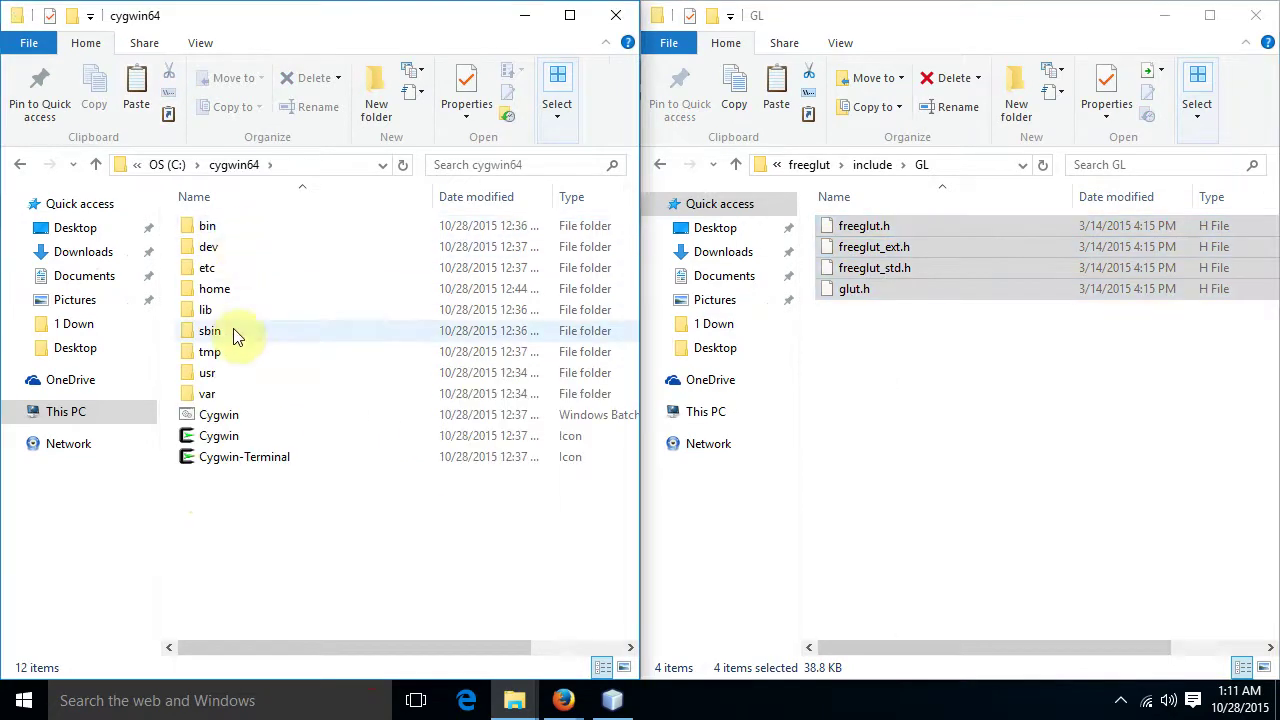
{"action": "left_click", "coordinate": [208, 373]}
{"action": "double_click", "coordinate": [208, 373]}
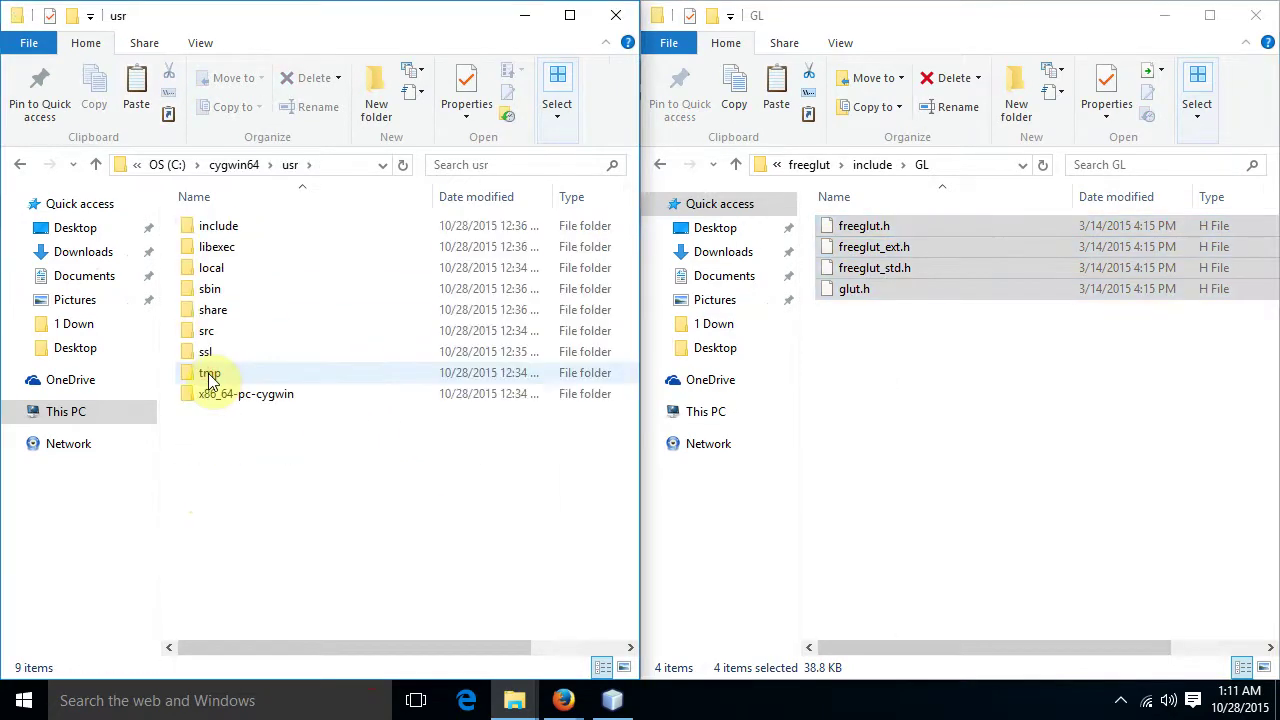
{"action": "double_click", "coordinate": [218, 229]}
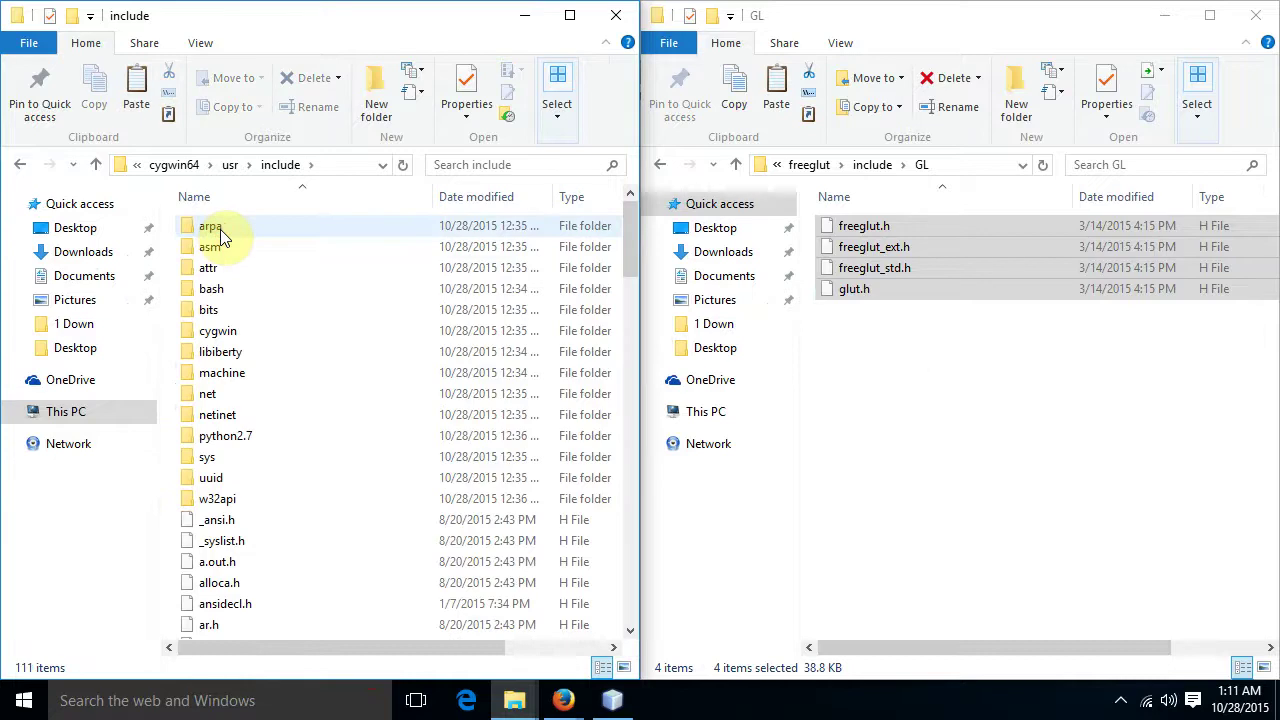
{"action": "left_click", "coordinate": [222, 499]}
{"action": "double_click", "coordinate": [222, 499]}
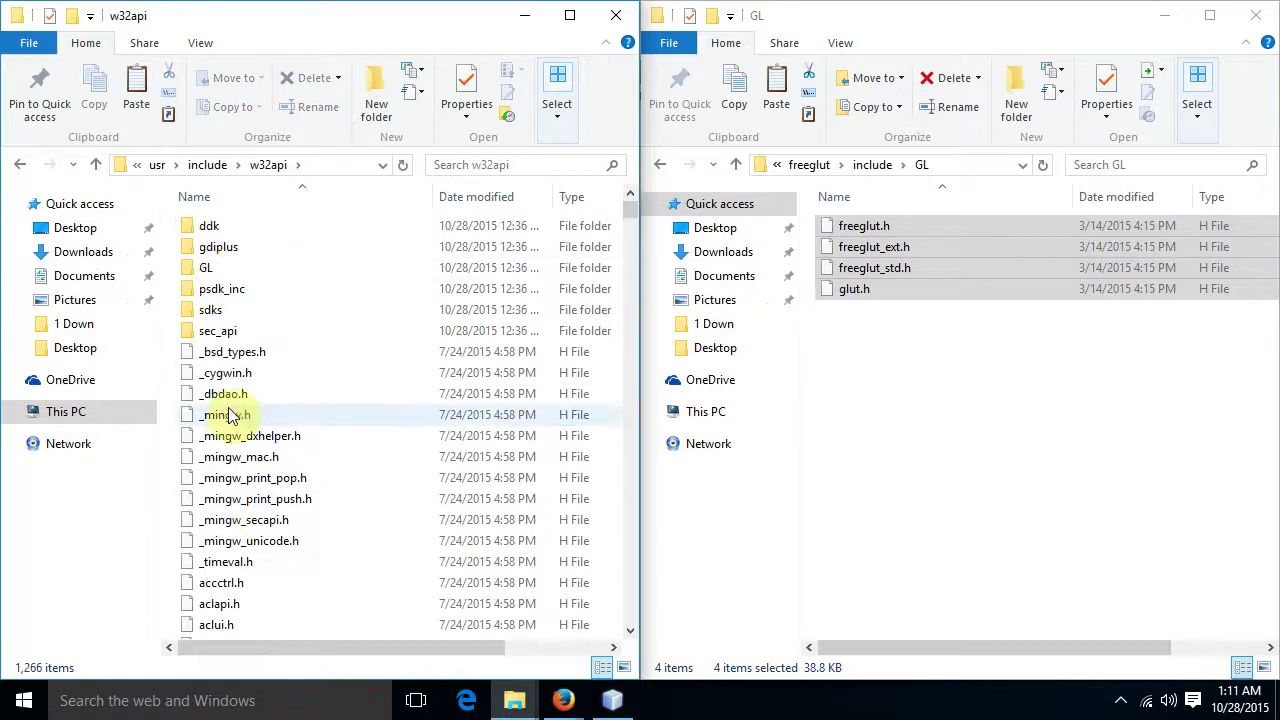
{"action": "double_click", "coordinate": [215, 272]}
{"action": "right_click", "coordinate": [251, 394]}
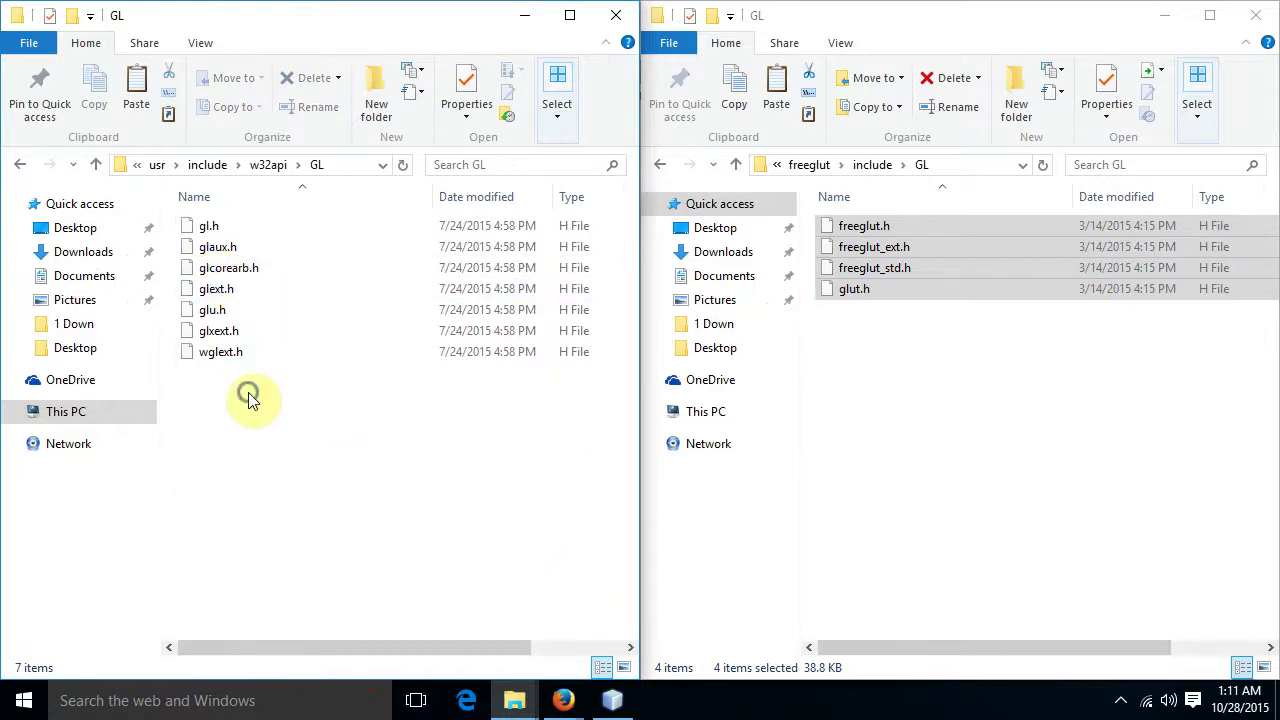
{"action": "left_click", "coordinate": [302, 535]}
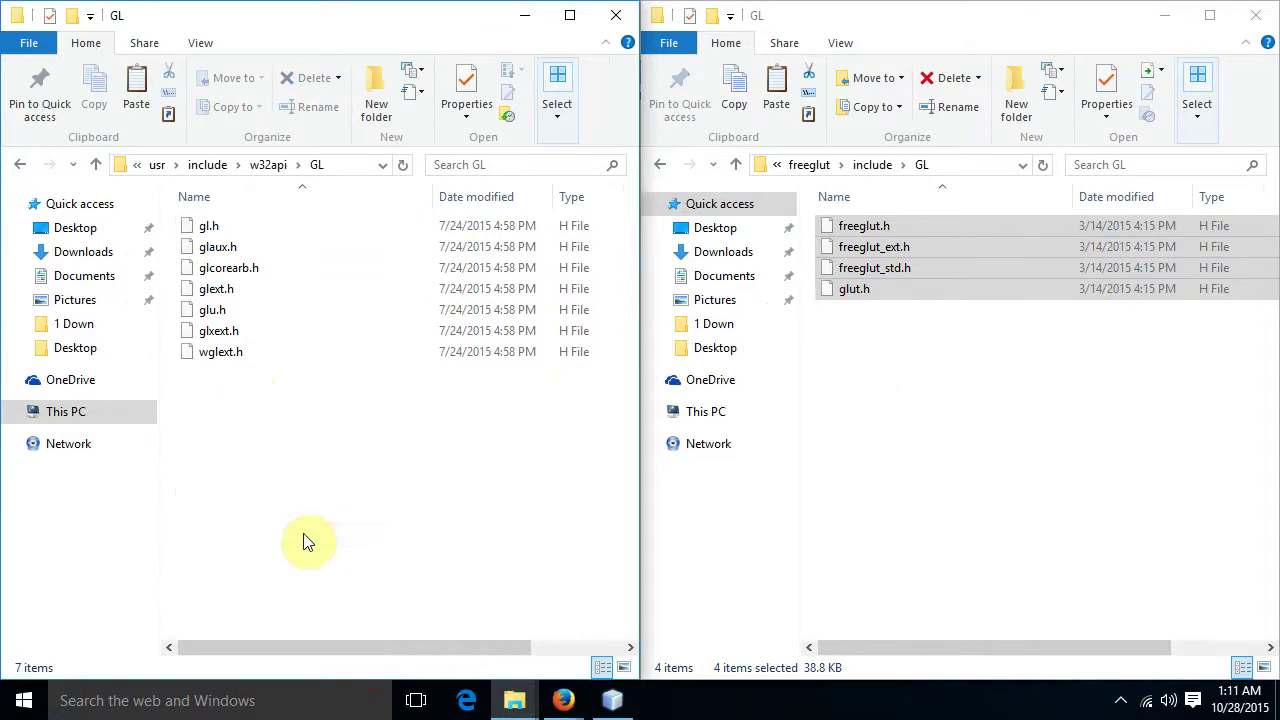
Copy libfreeglut.a and libfreeglut_static.a from the freeglut lib\x64 folder.
{"action": "left_click", "coordinate": [735, 164]}
{"action": "left_click", "coordinate": [735, 164]}
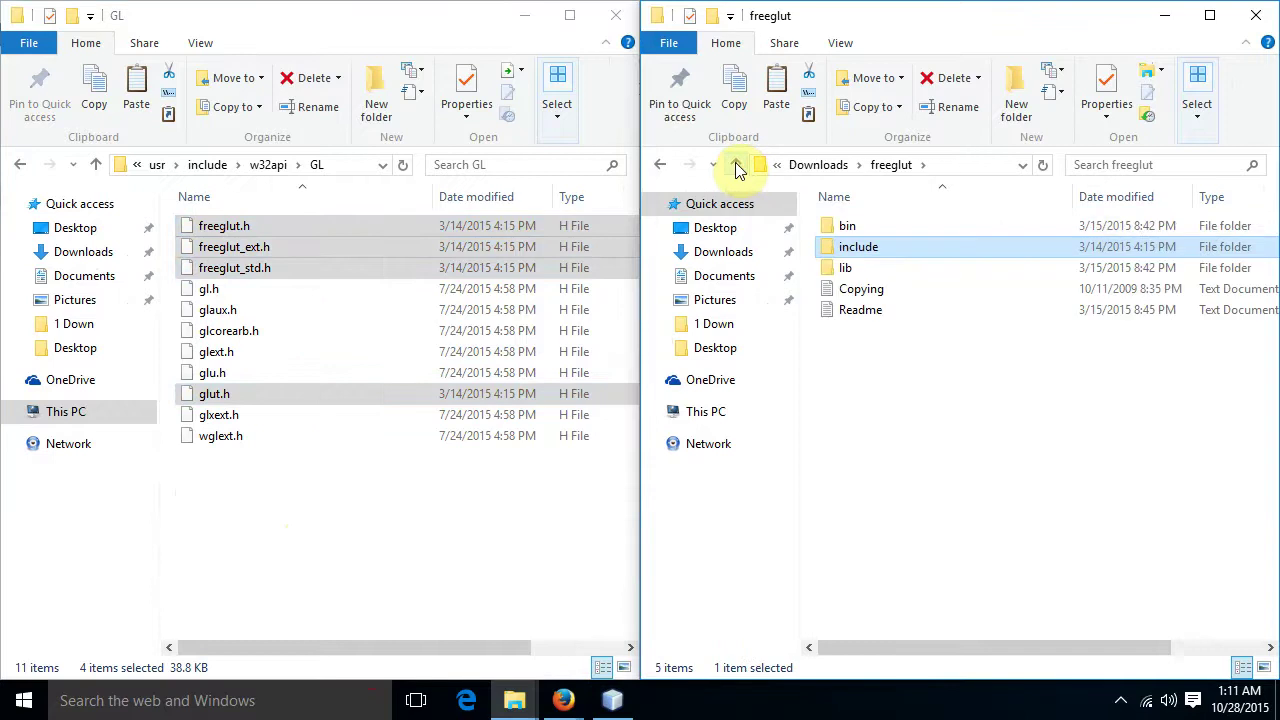
{"action": "double_click", "coordinate": [846, 268]}
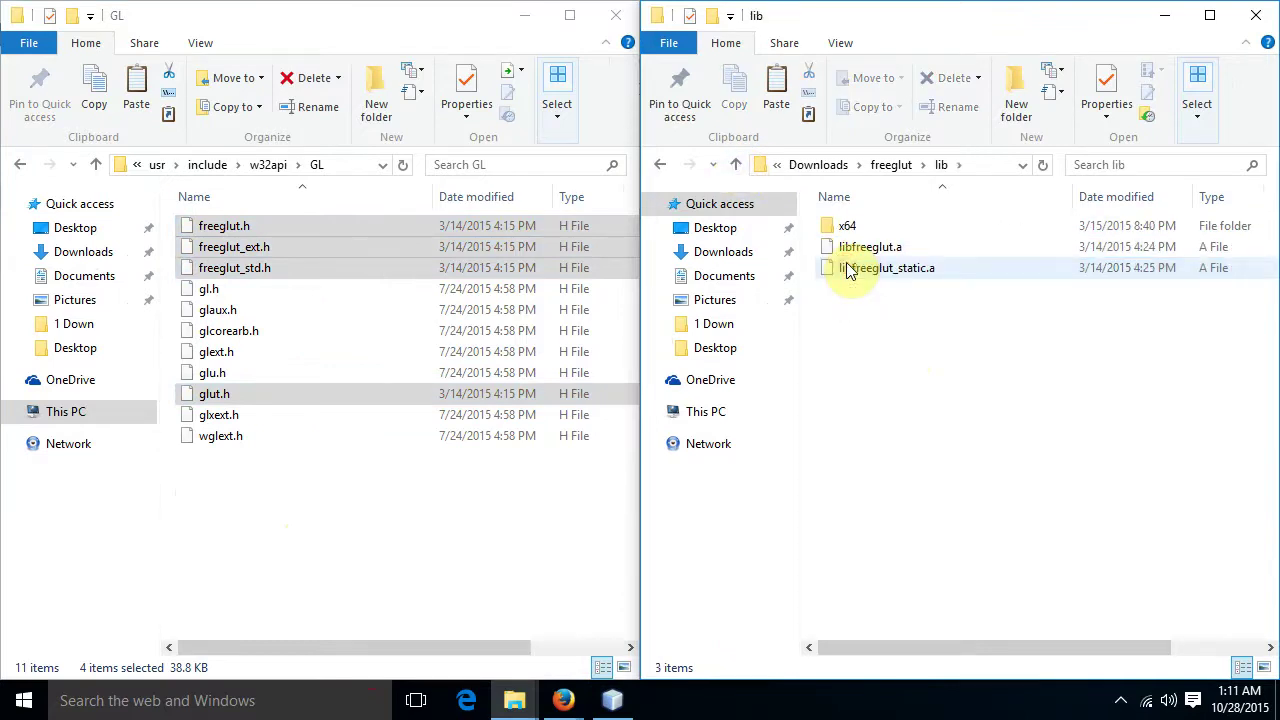
{"action": "double_click", "coordinate": [848, 227]}
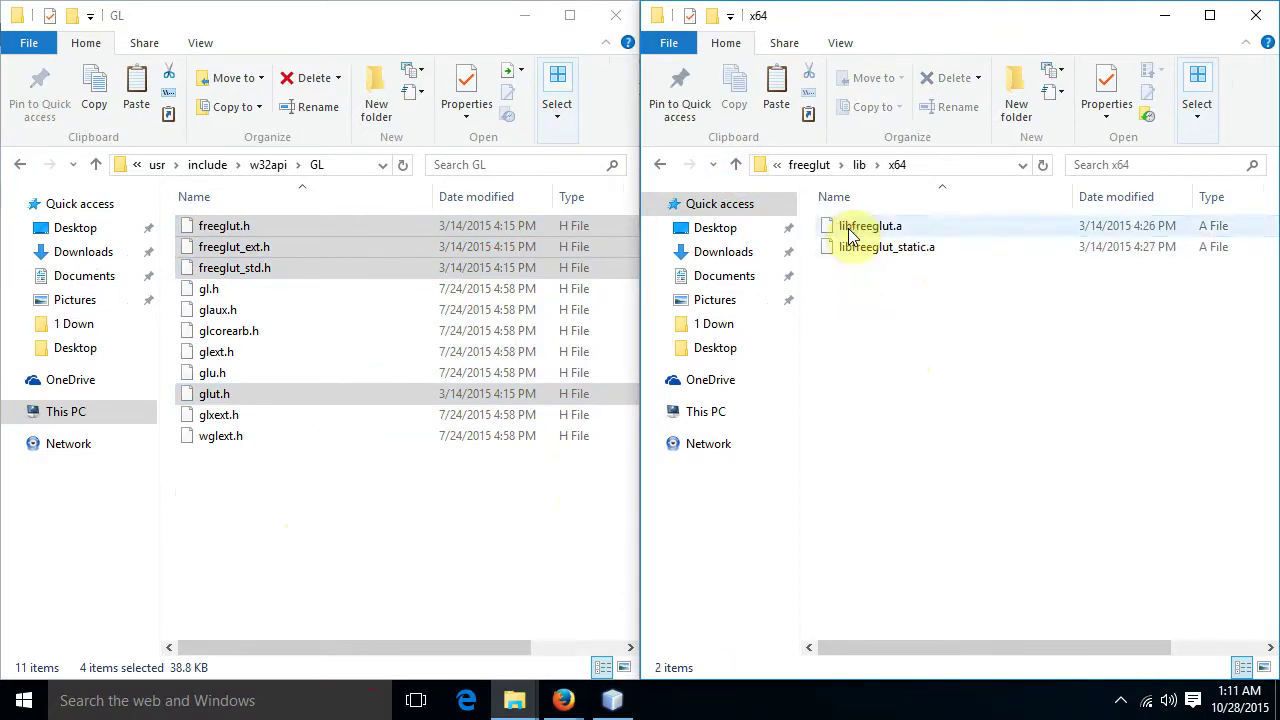
{"action": "left_click_drag", "start_coordinate": [903, 286], "coordinate": [846, 229]}
{"action": "right_click", "coordinate": [854, 229]}
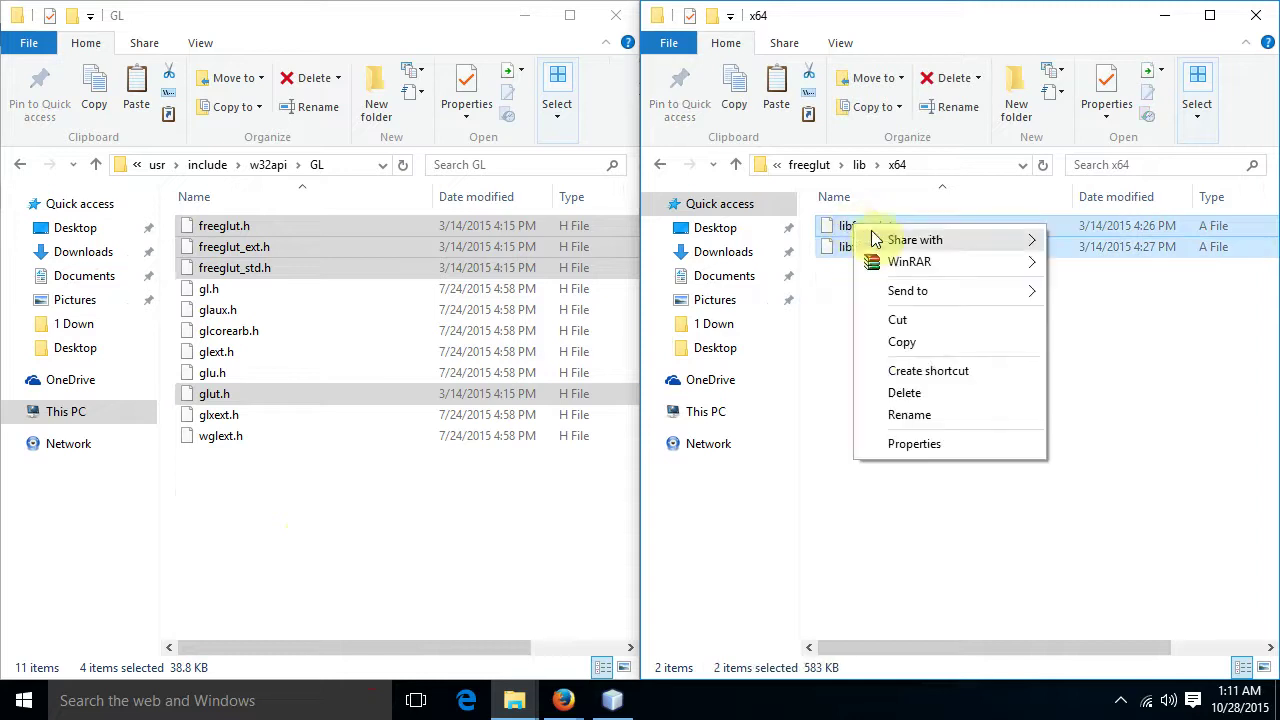
{"action": "left_click", "coordinate": [901, 342]}
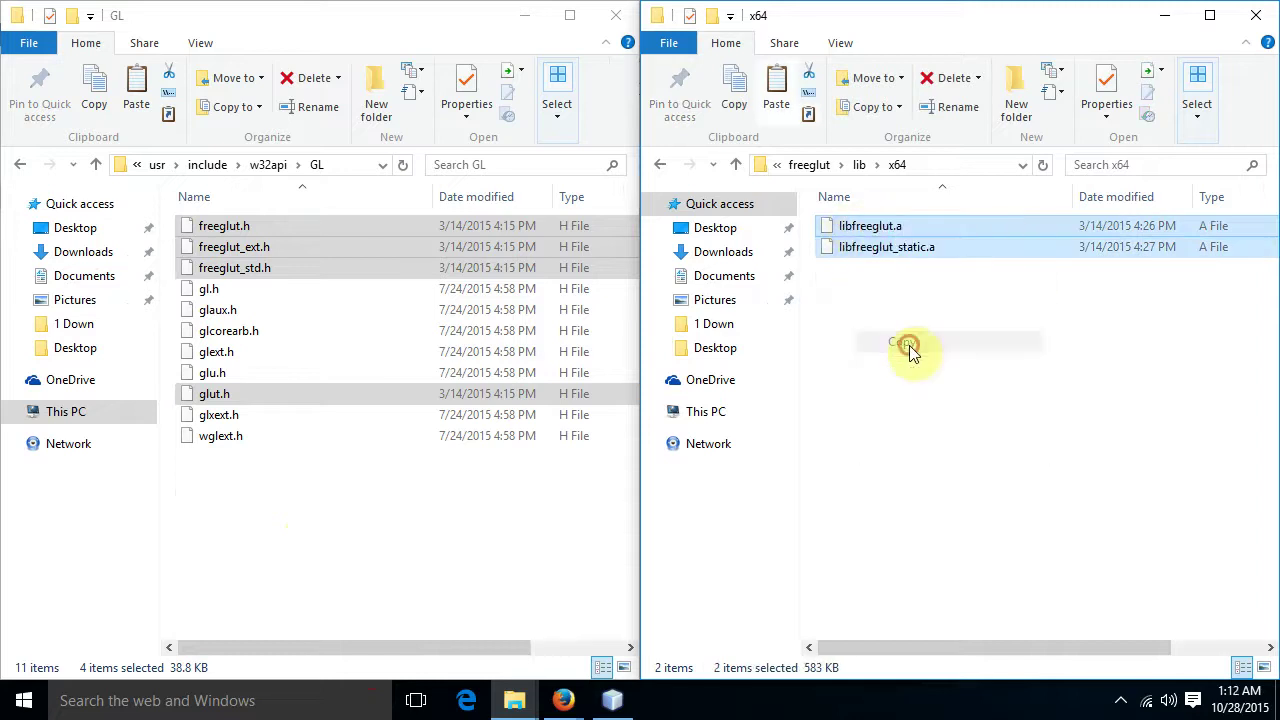
Paste the two copied freeglut library files into C:\cygwin64\lib.
{"action": "left_click", "coordinate": [100, 166]}
{"action": "left_click", "coordinate": [100, 166]}
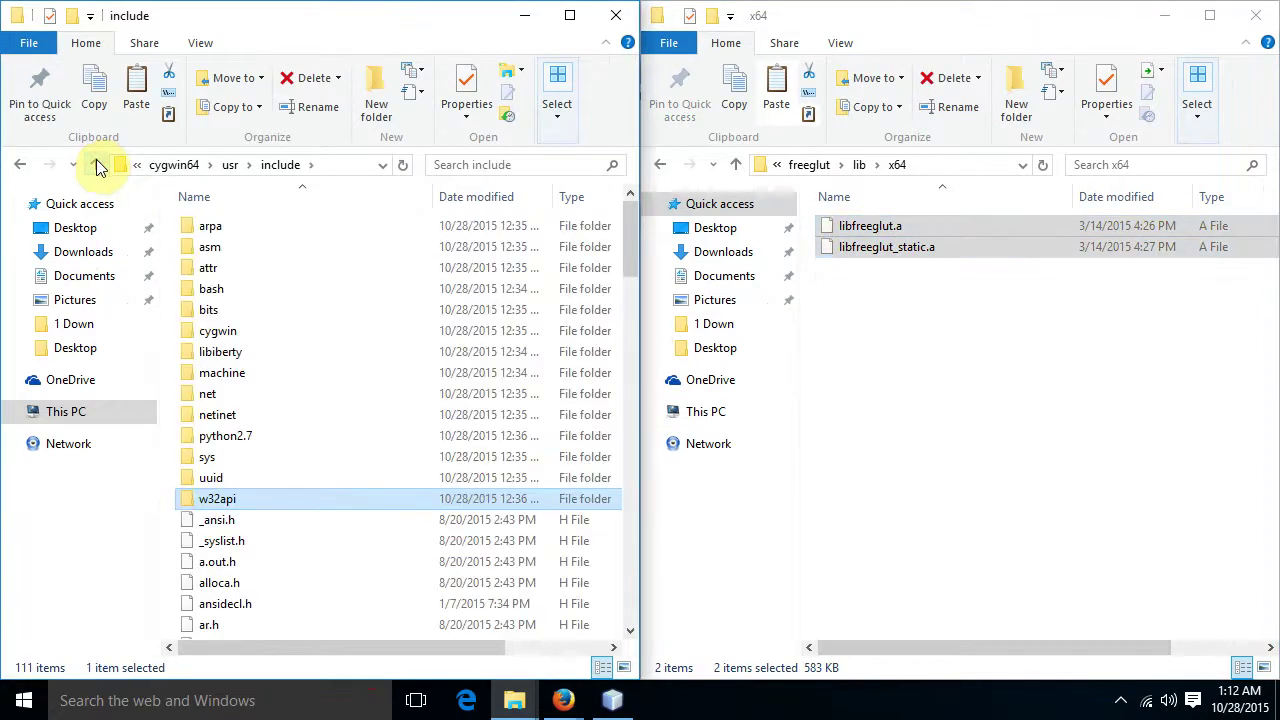
{"action": "left_click", "coordinate": [100, 166]}
{"action": "left_click", "coordinate": [100, 166]}
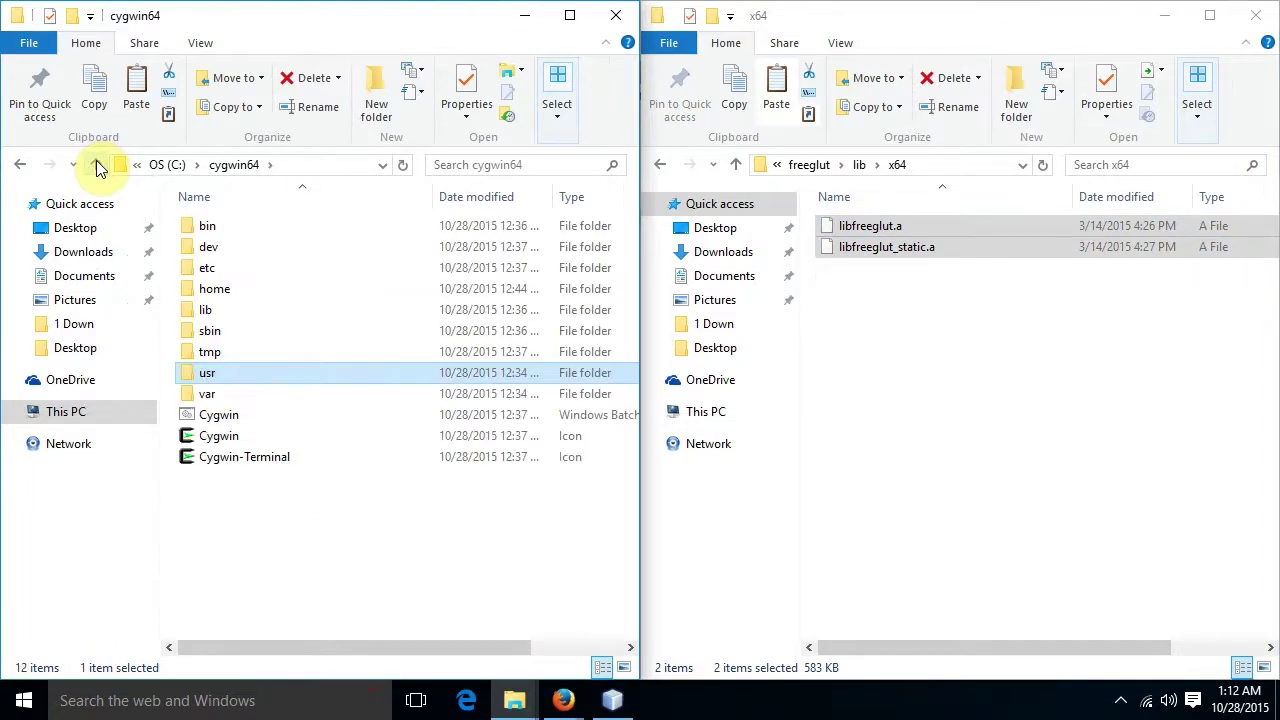
{"action": "double_click", "coordinate": [185, 309]}
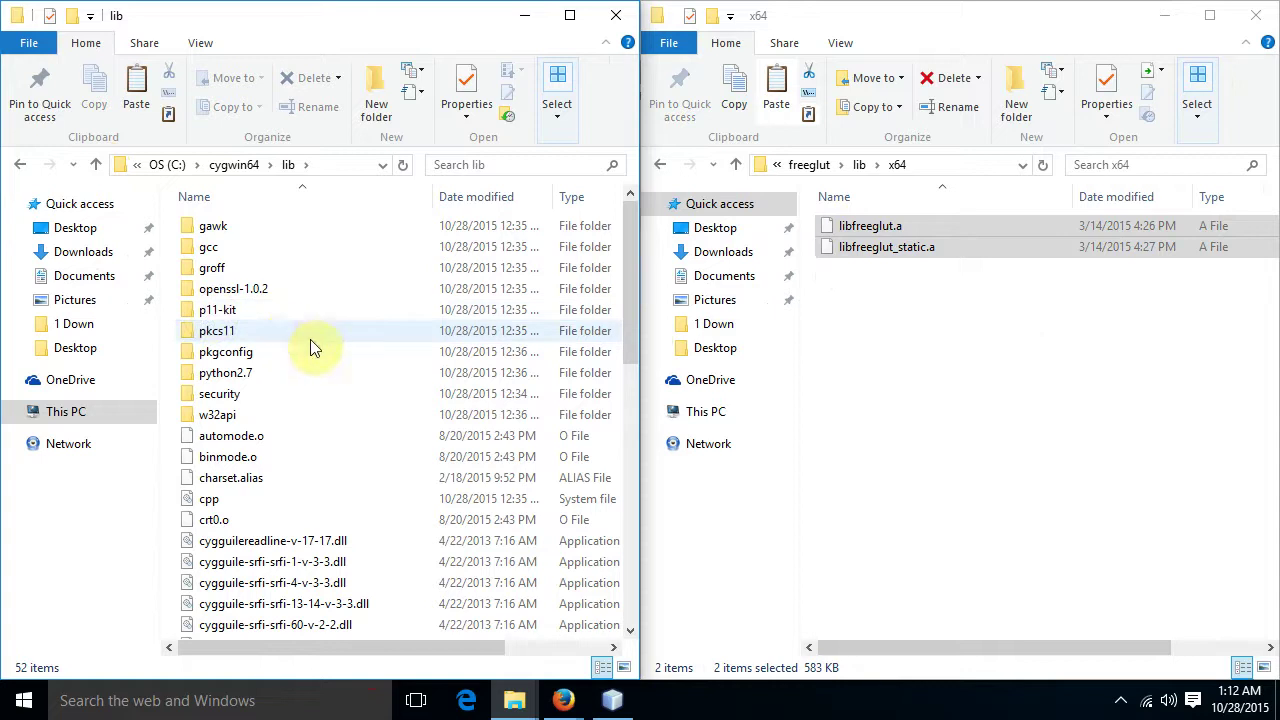
{"action": "right_click", "coordinate": [377, 364]}
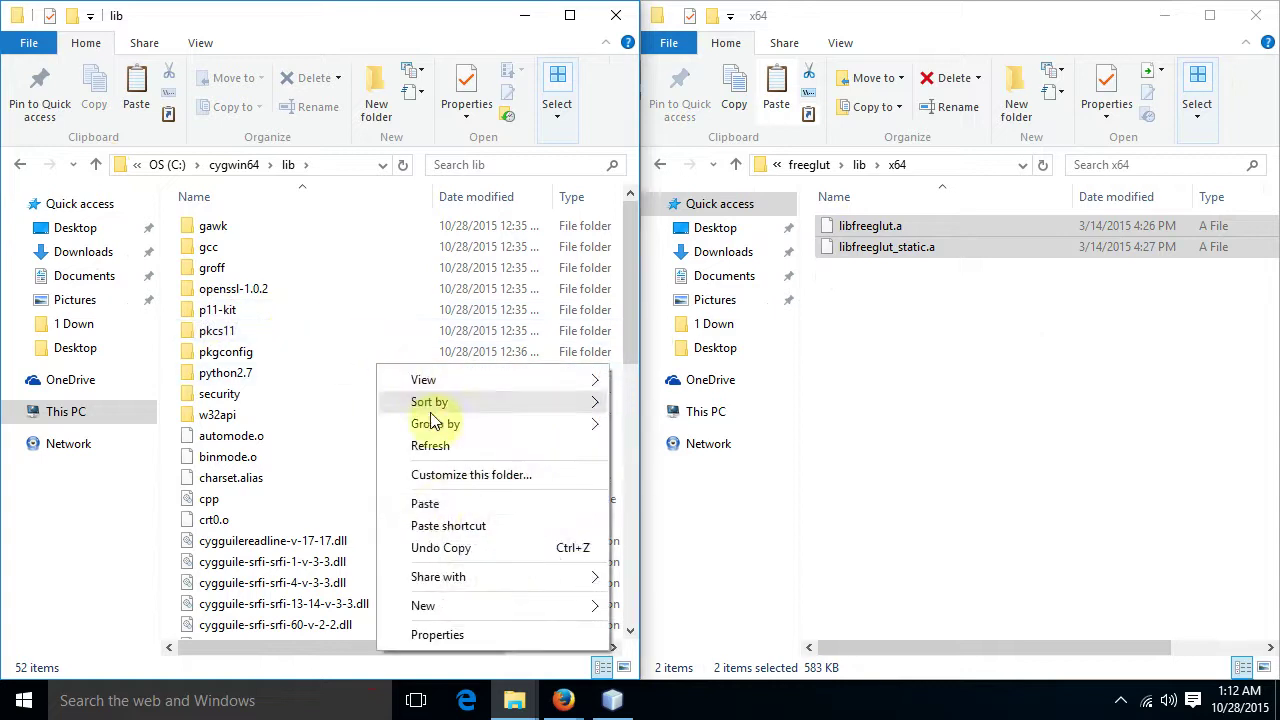
{"action": "left_click", "coordinate": [425, 504]}
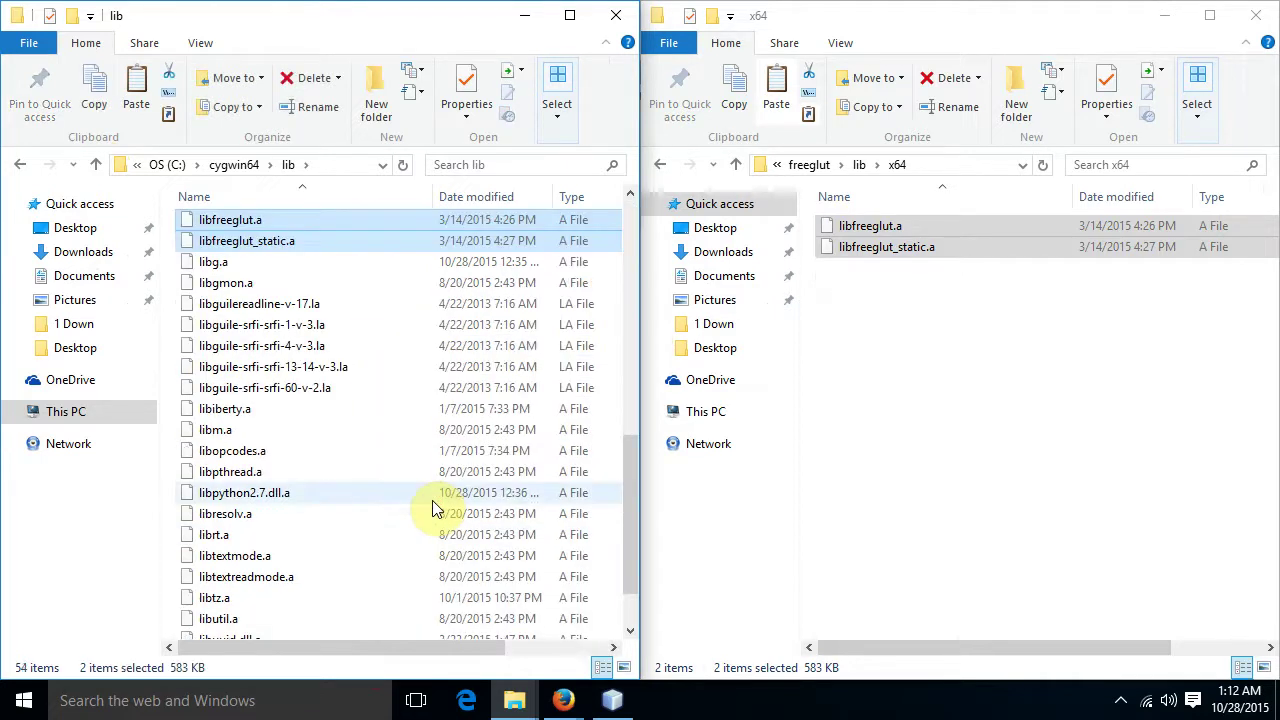
Copy freeglut.dll from the freeglut bin\x64 folder.
{"action": "left_click", "coordinate": [736, 166]}
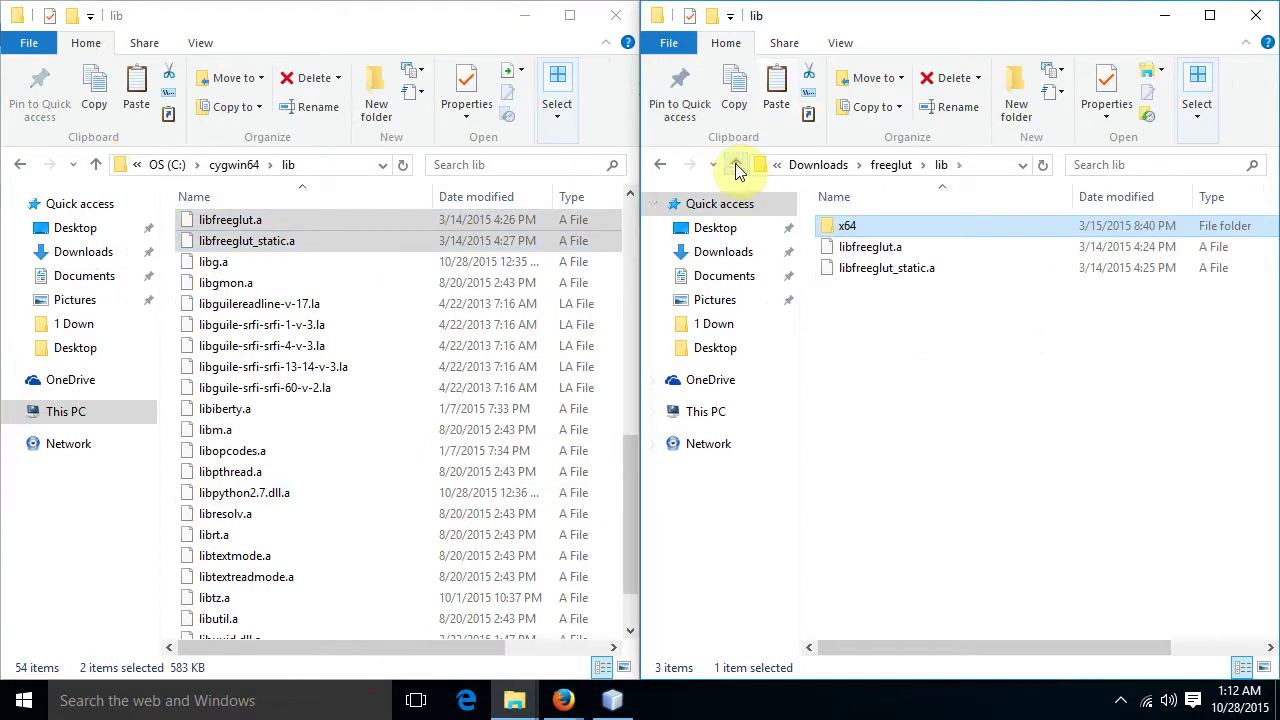
{"action": "left_click", "coordinate": [735, 166]}
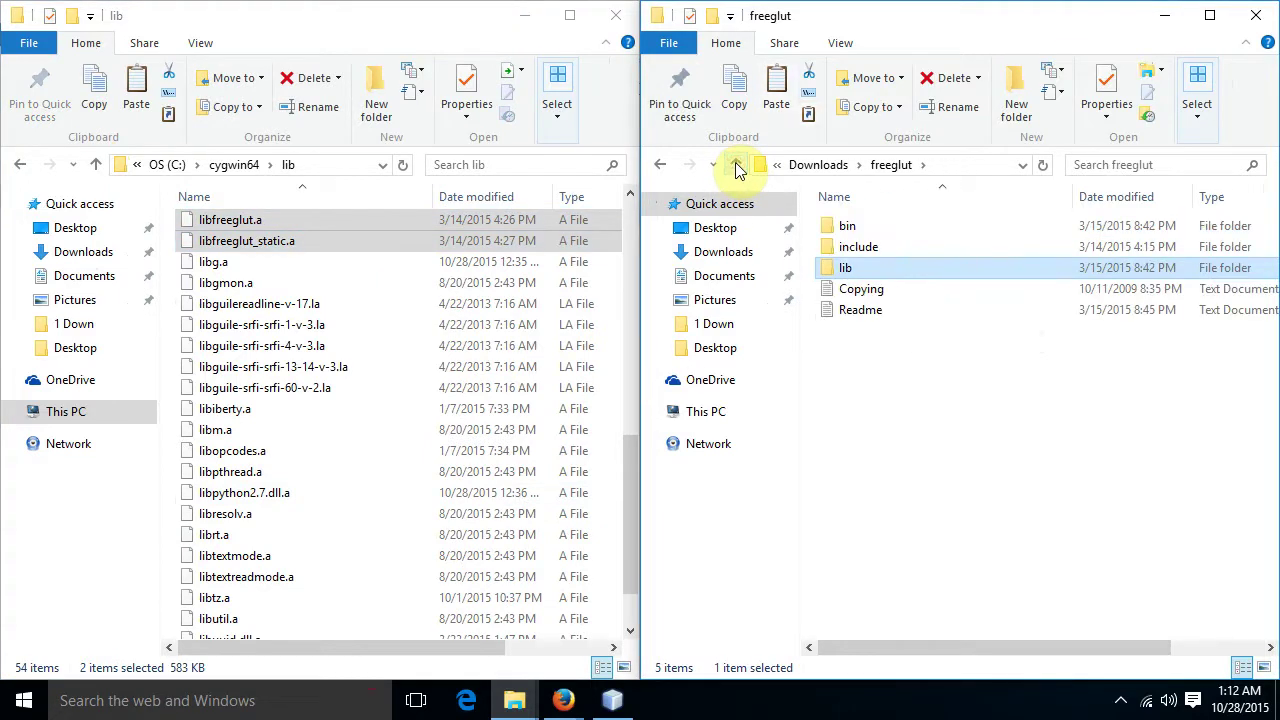
{"action": "double_click", "coordinate": [840, 227]}
{"action": "double_click", "coordinate": [843, 227]}
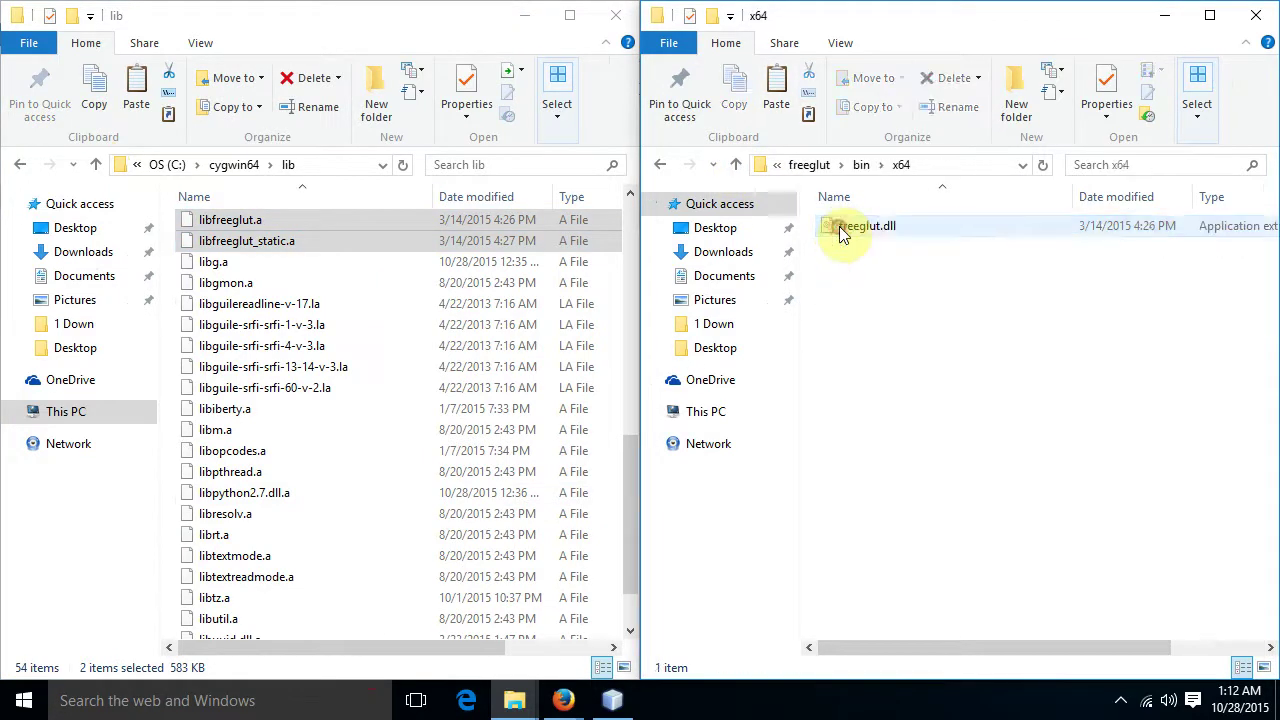
{"action": "right_click", "coordinate": [843, 228]}
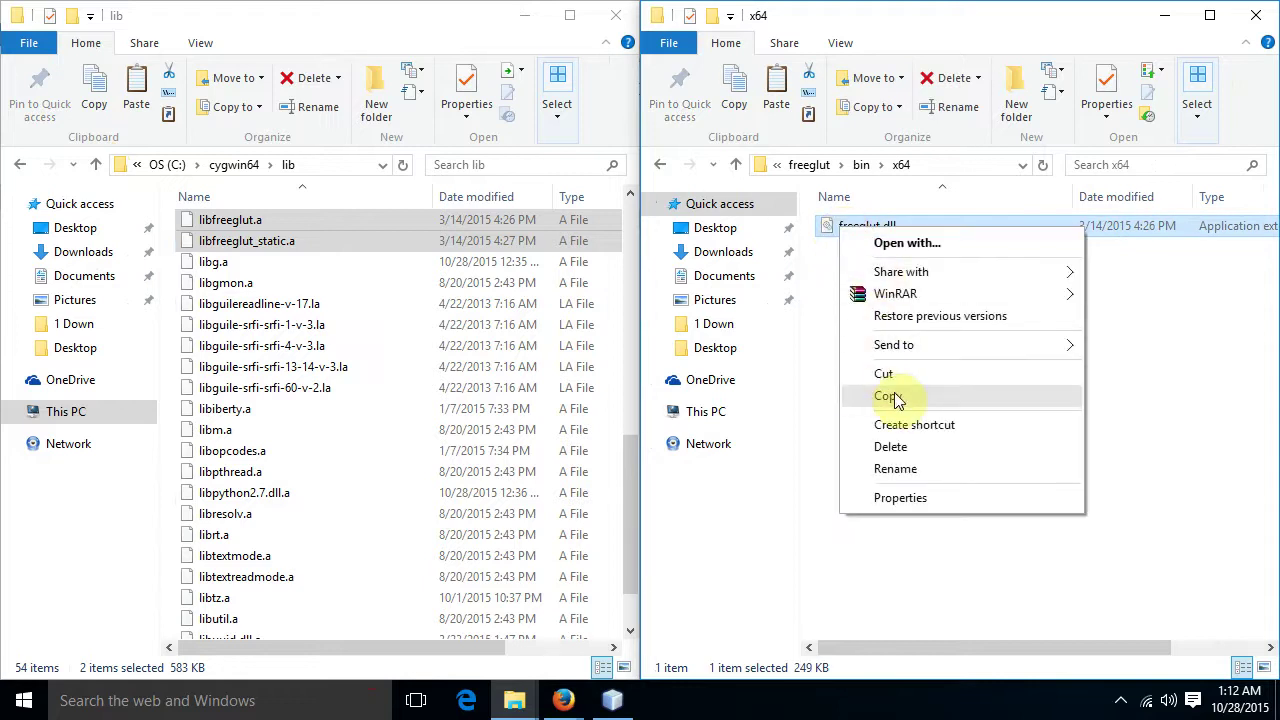
{"action": "left_click", "coordinate": [890, 396]}
Paste the copied freeglut.dll into C:\Windows\System32, granting administrator permission for the operation.
{"action": "left_click", "coordinate": [168, 165]}
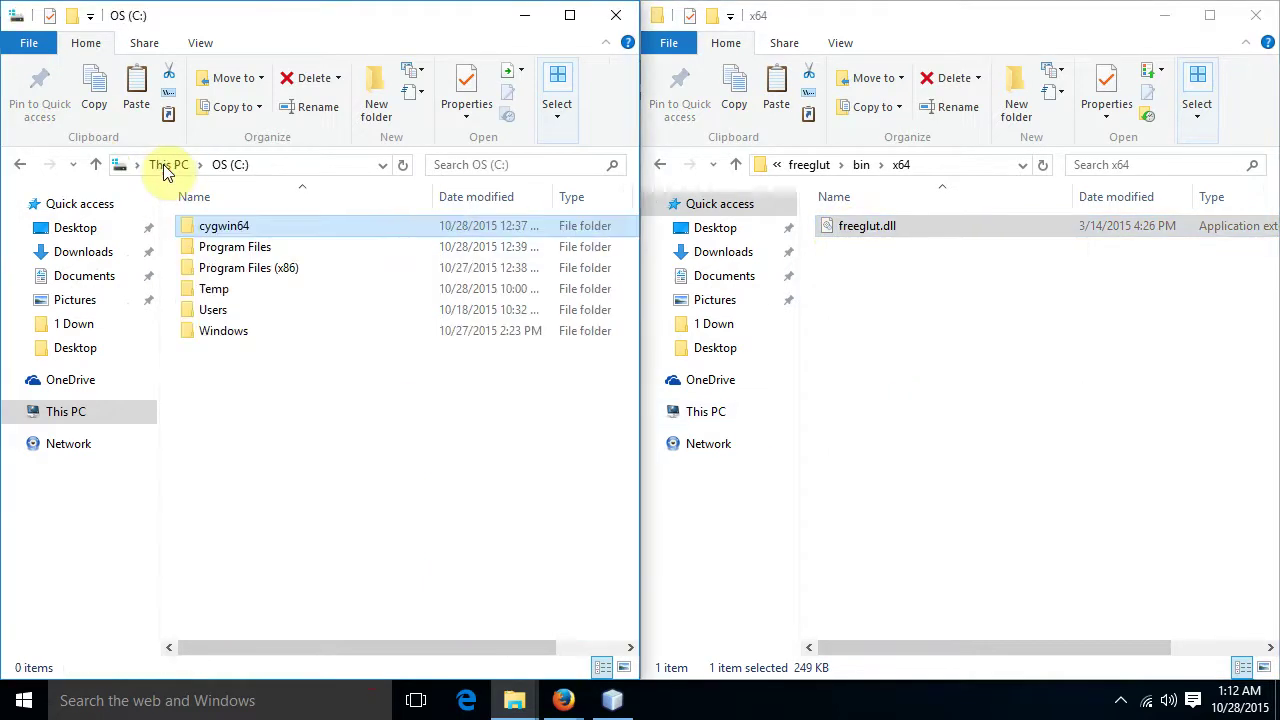
{"action": "double_click", "coordinate": [237, 331]}
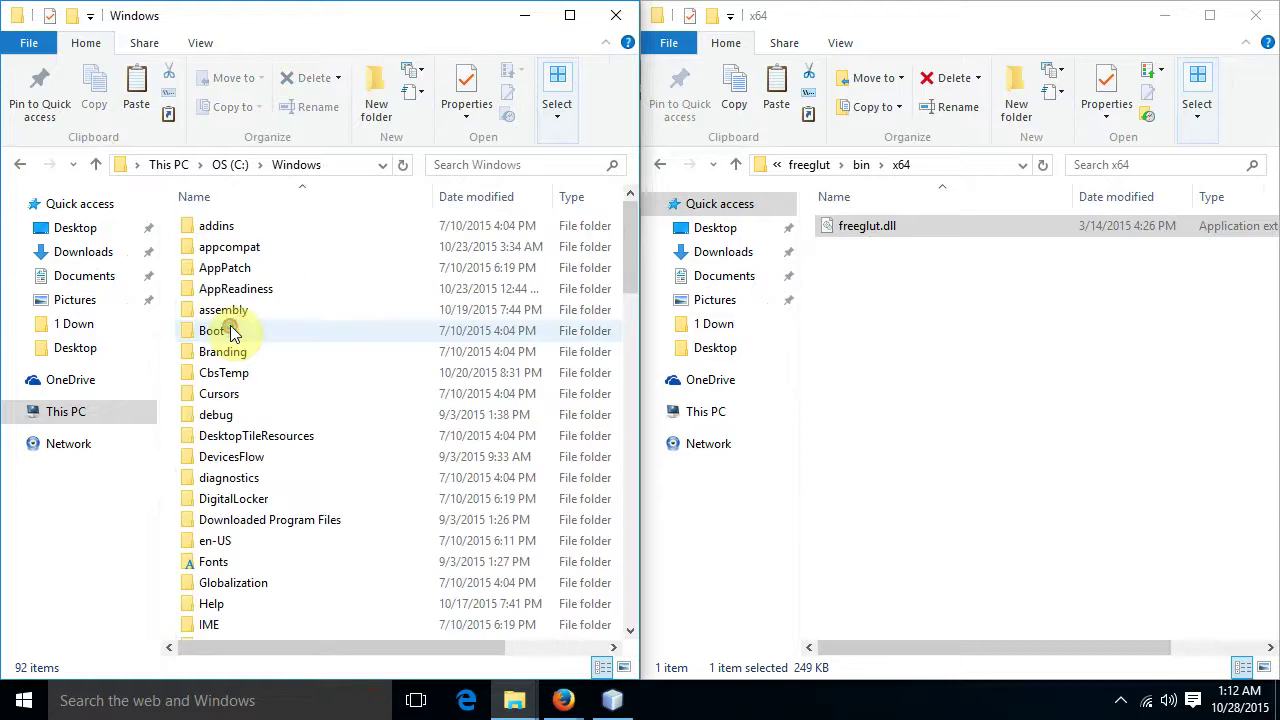
{"action": "scroll", "coordinate": [238, 330], "scroll_direction": "down", "scroll_amount": 1}
{"action": "scroll", "coordinate": [238, 338], "scroll_direction": "down", "scroll_amount": 14}
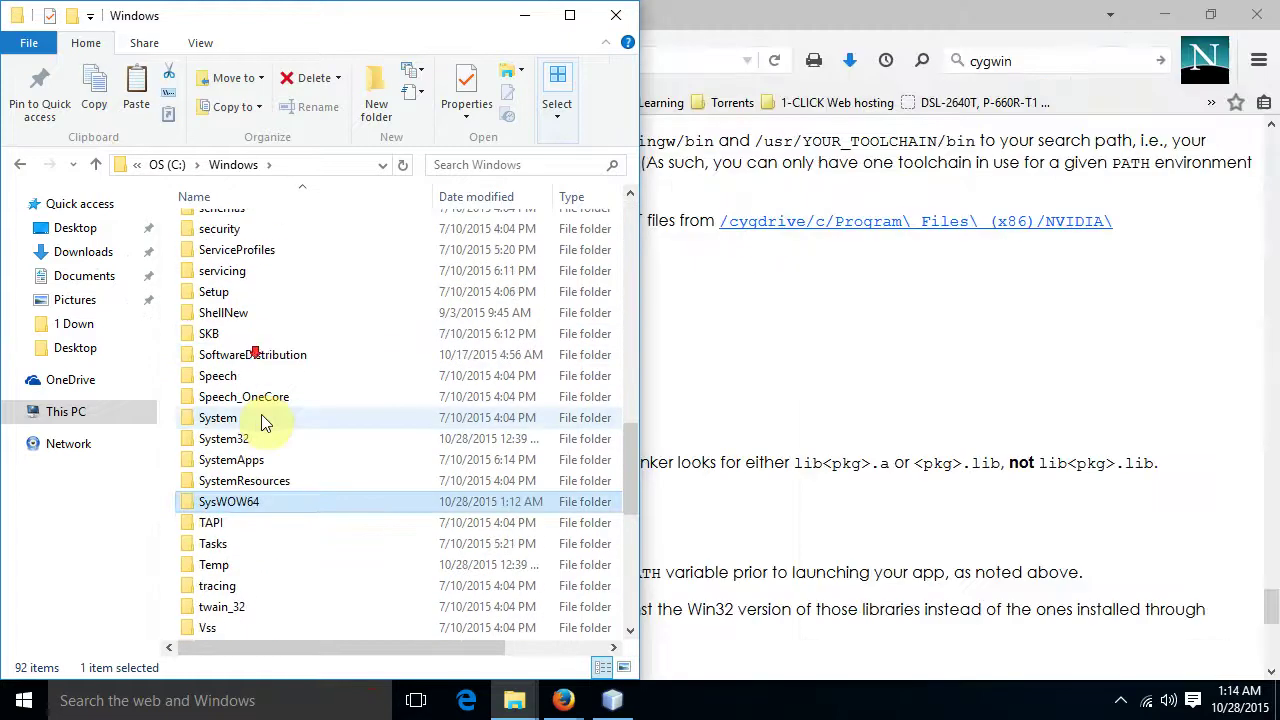
{"action": "left_click", "coordinate": [232, 447]}
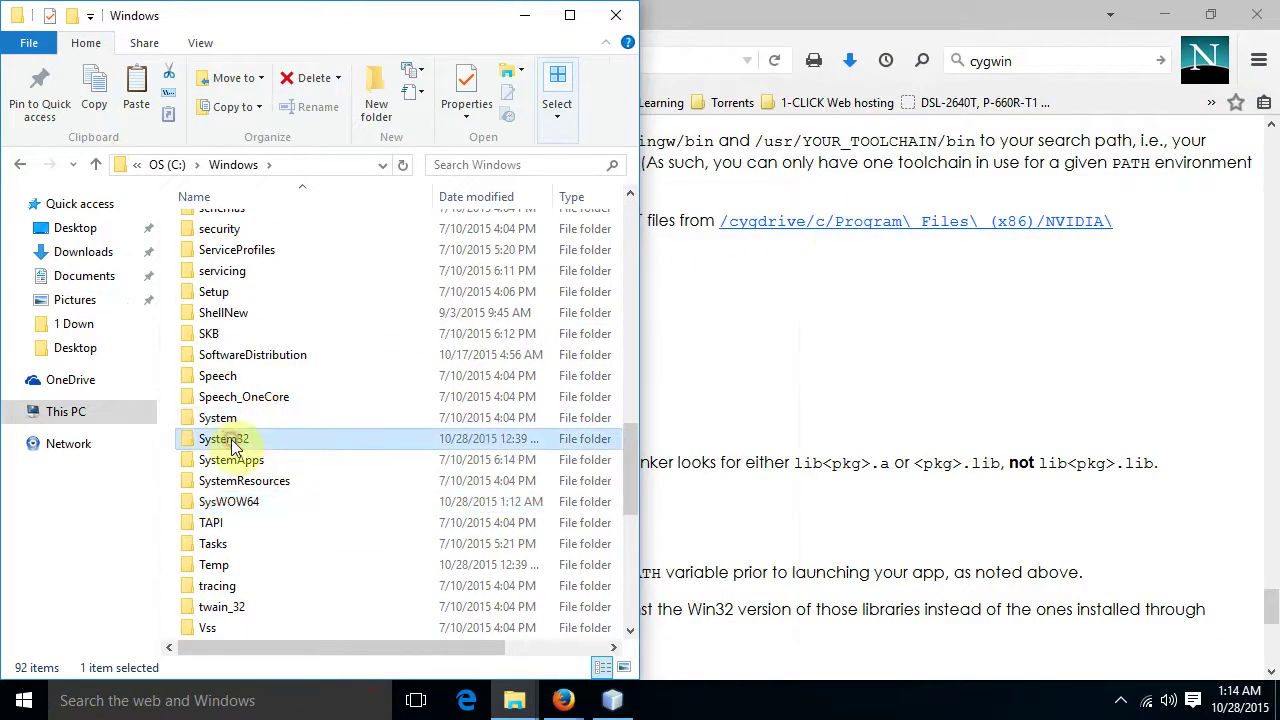
{"action": "double_click", "coordinate": [232, 447]}
{"action": "right_click", "coordinate": [338, 352]}
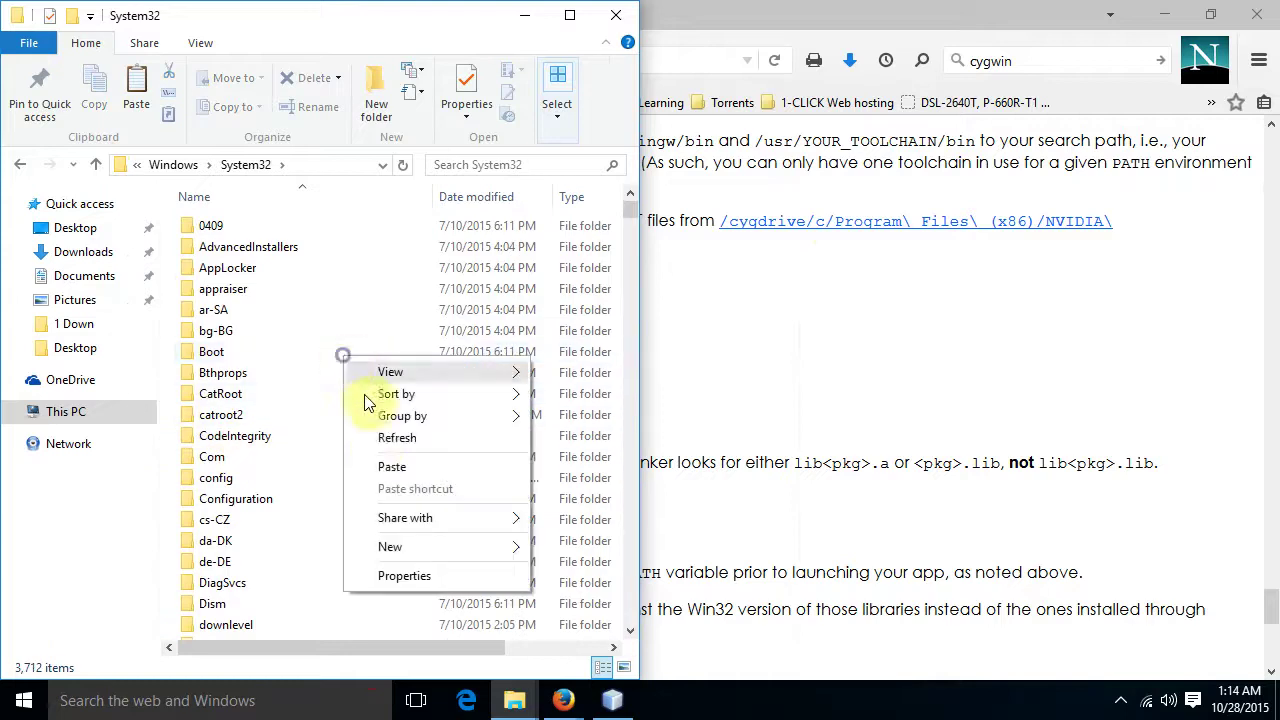
{"action": "left_click", "coordinate": [389, 468]}
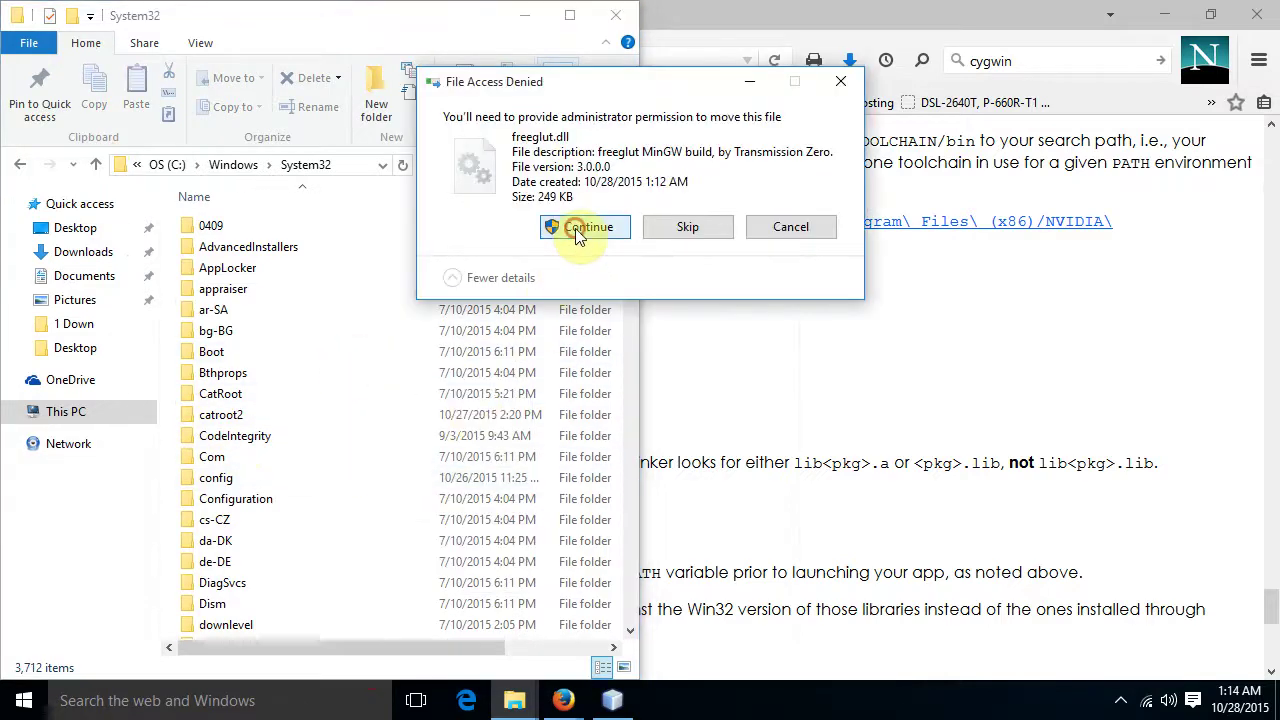
{"action": "left_click", "coordinate": [575, 228]}
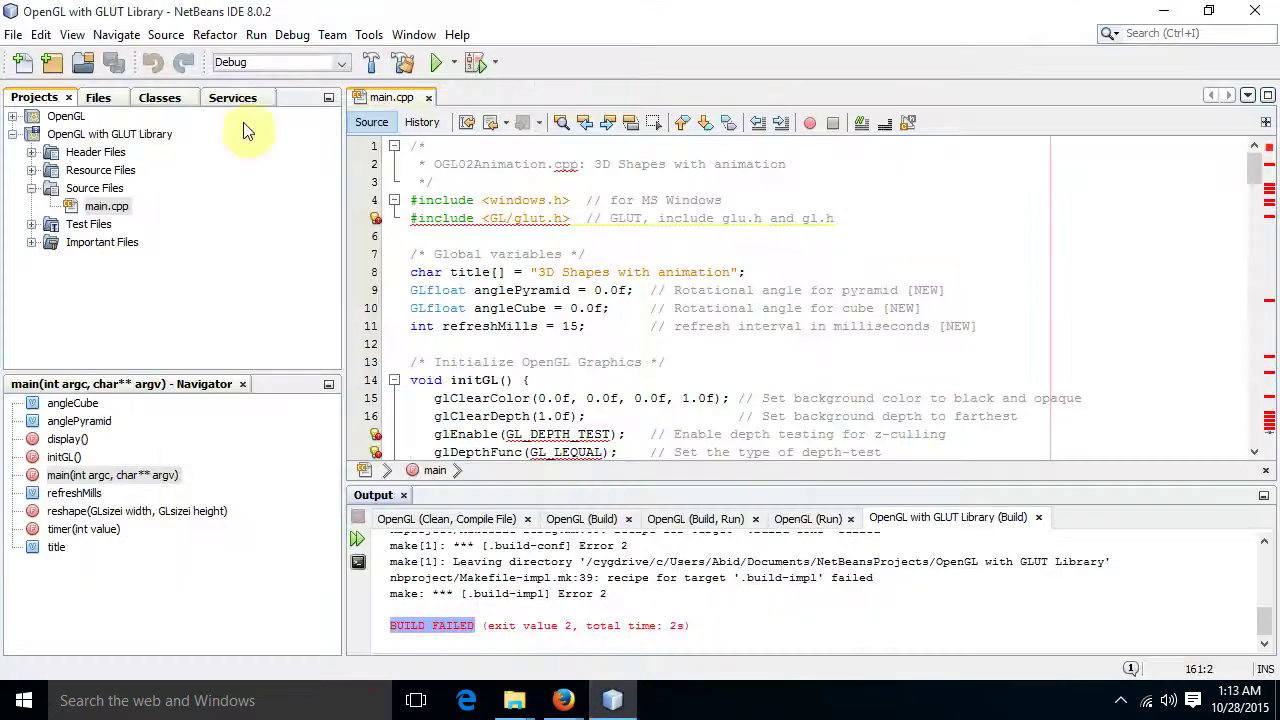
In NetBeans, add the linker library option "-lopengl32 -lglu32 -lfreeglut" to the OpenGL with GLUT Library project's Debug configuration.
{"action": "right_click", "coordinate": [84, 140]}
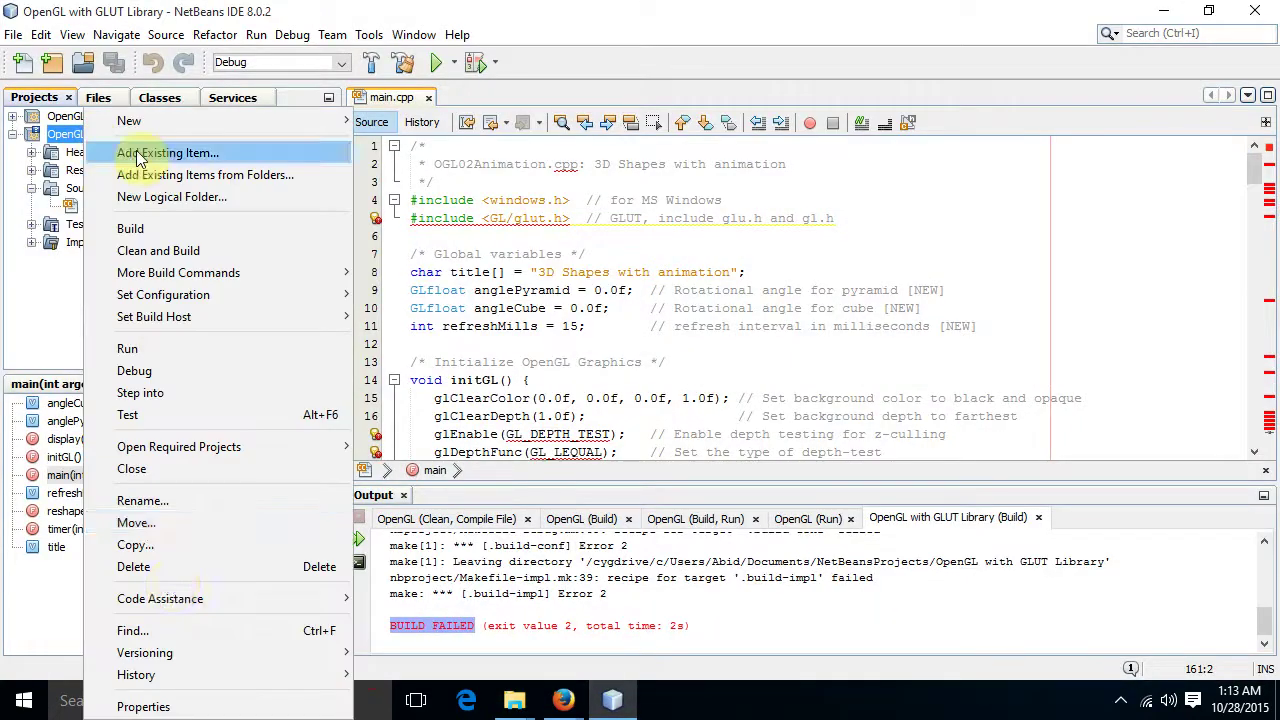
{"action": "left_click", "coordinate": [163, 700]}
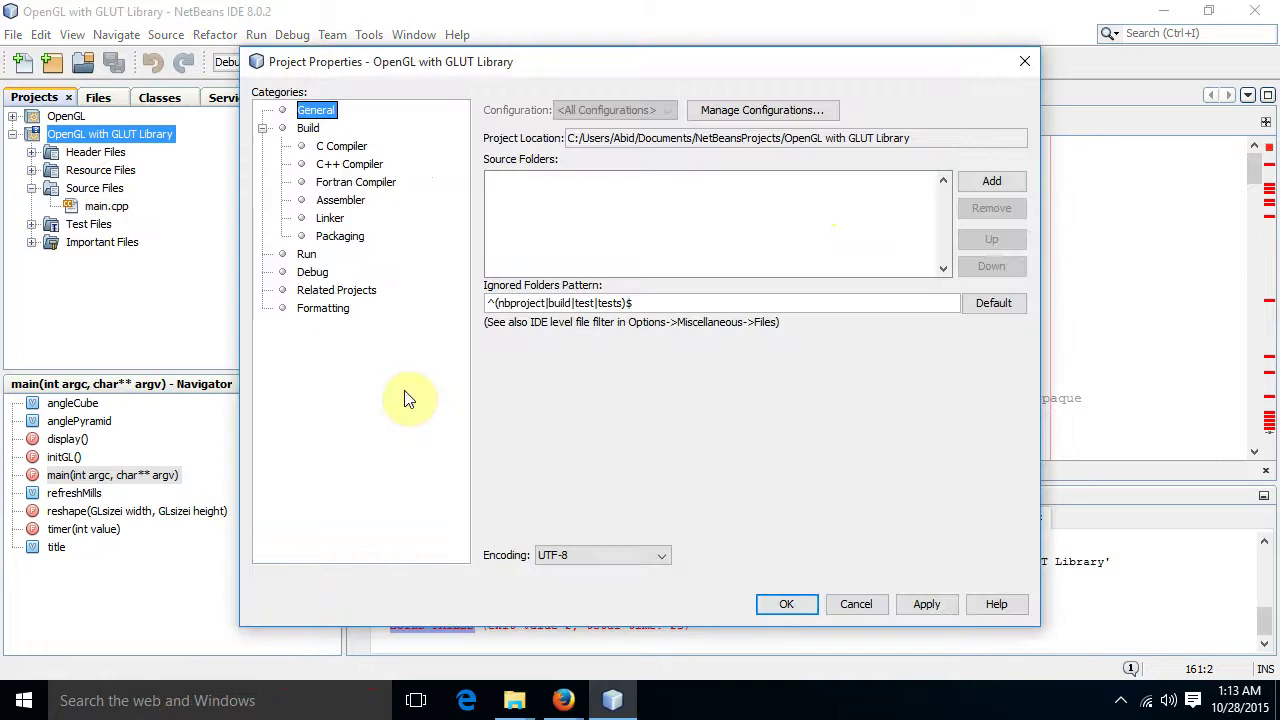
{"action": "left_click", "coordinate": [331, 218]}
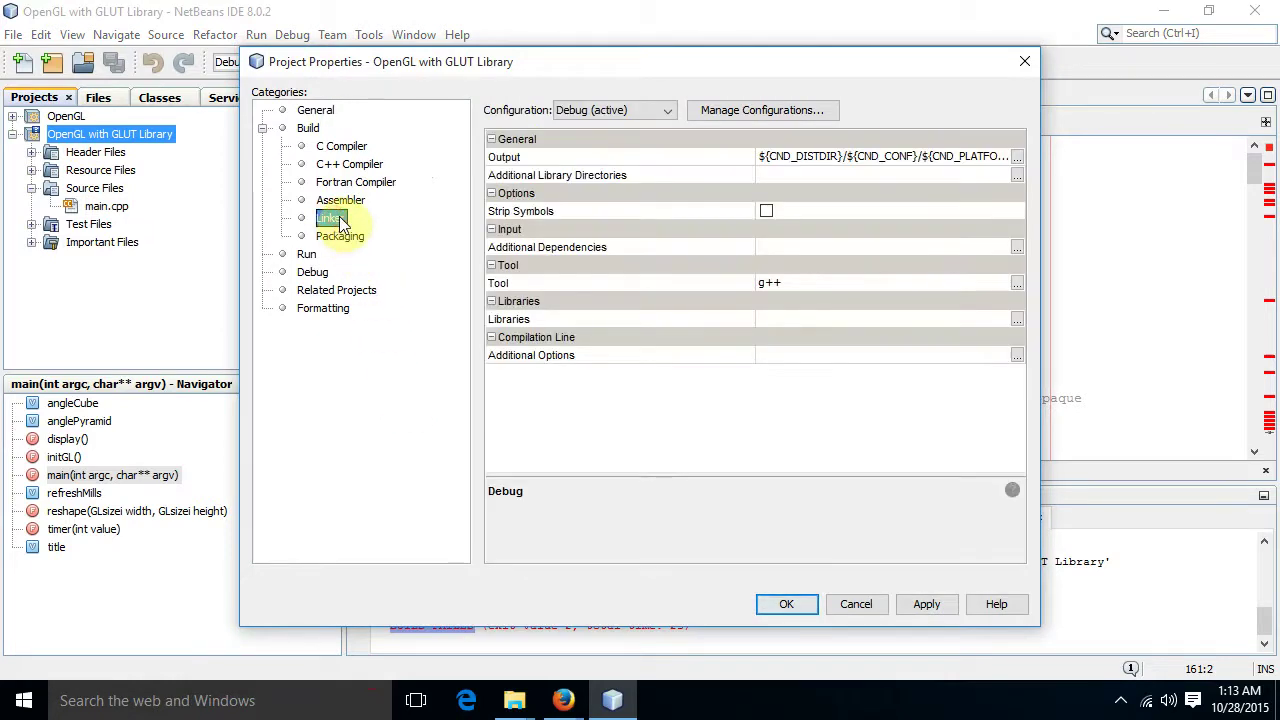
{"action": "left_click", "coordinate": [1018, 321]}
{"action": "left_click", "coordinate": [890, 276]}
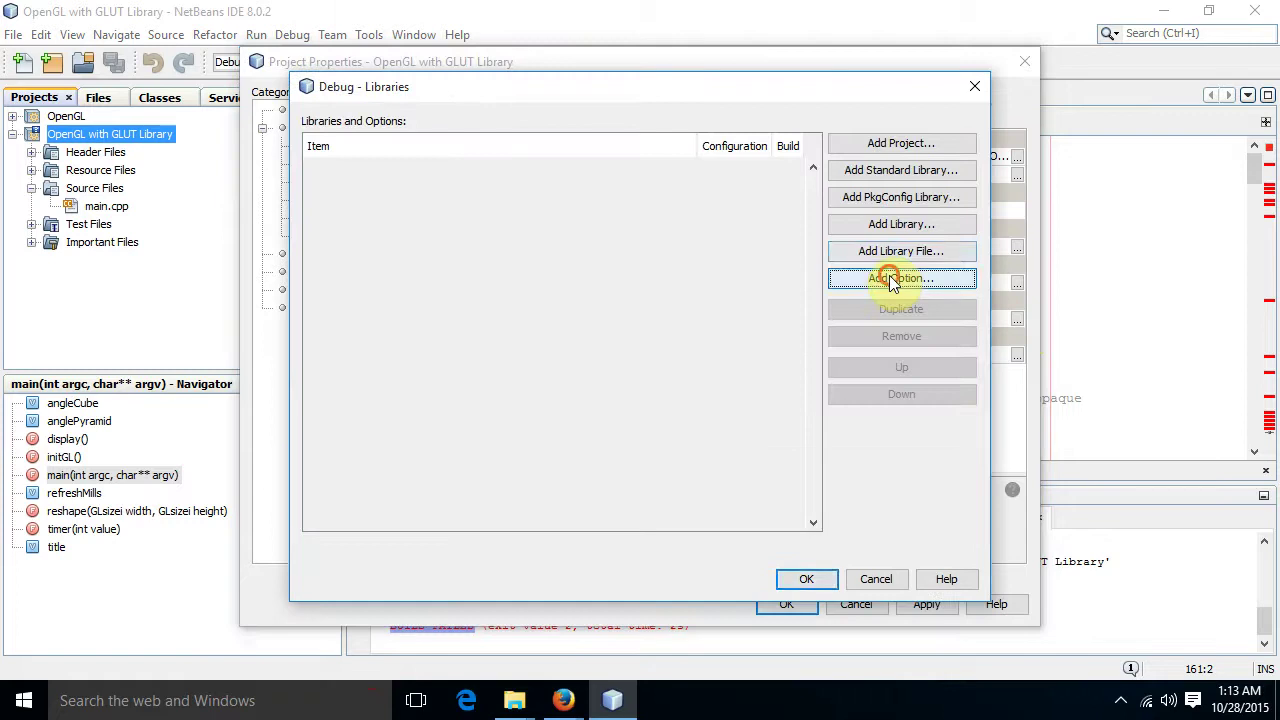
{"action": "left_click", "coordinate": [538, 348]}
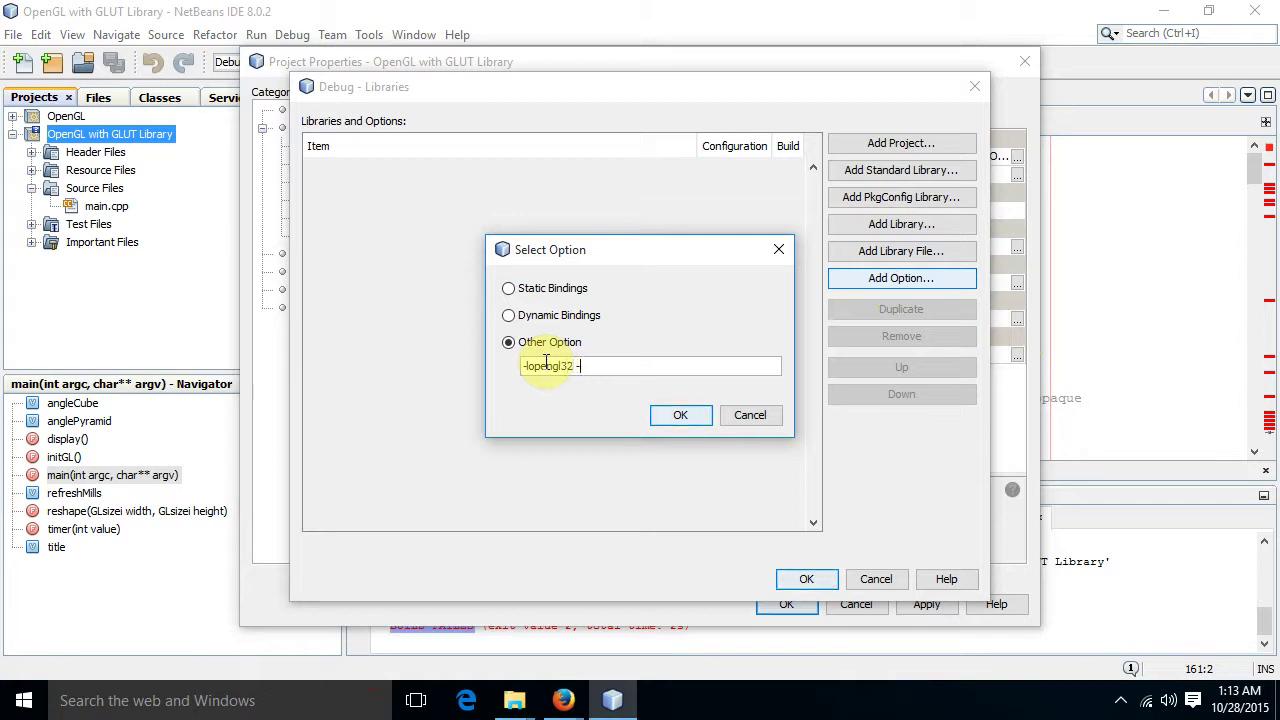
{"action": "type", "text": "-lopengl32 -lglu32 -lfreeglut"}
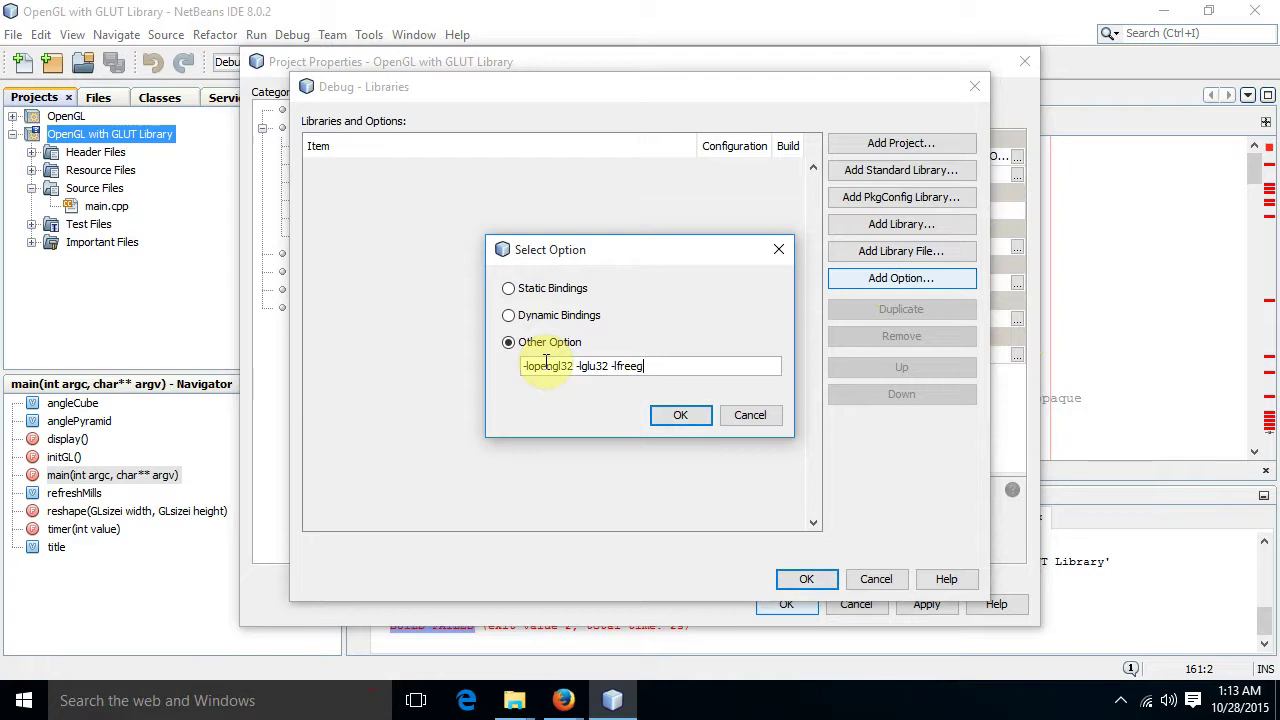
{"action": "left_click", "coordinate": [683, 416]}
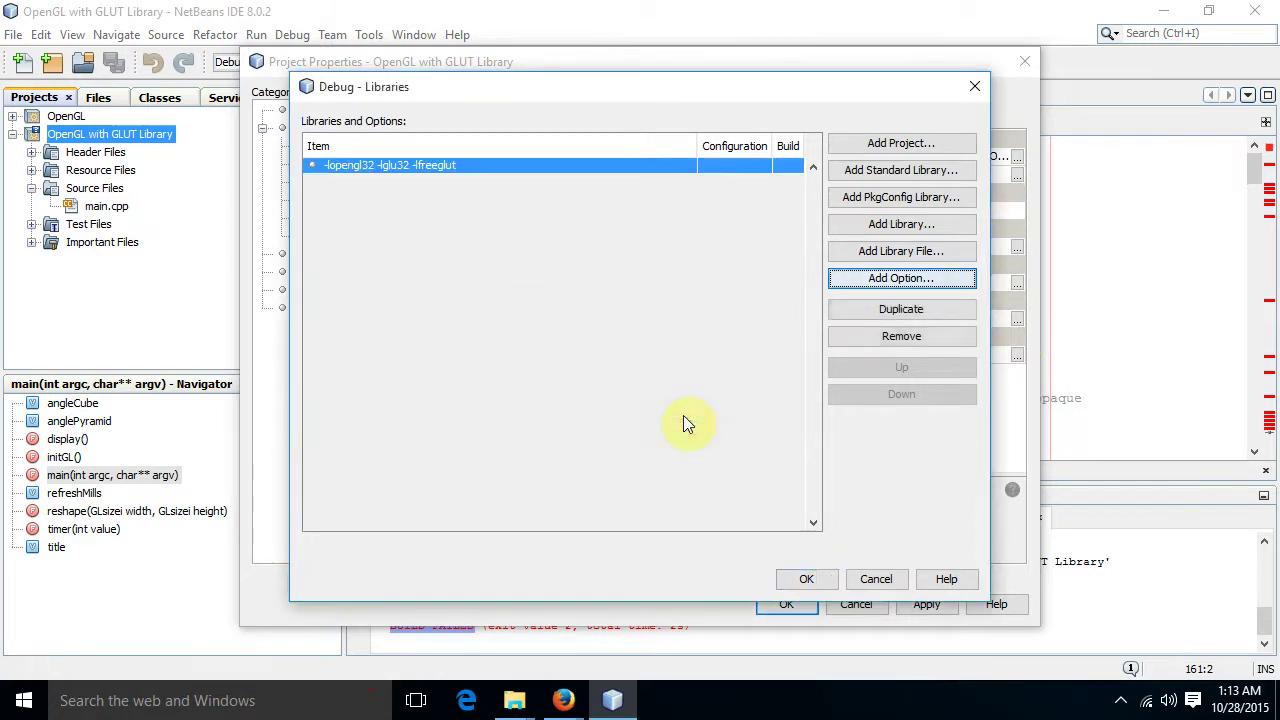
{"action": "left_click", "coordinate": [815, 582]}
{"action": "left_click", "coordinate": [788, 606]}
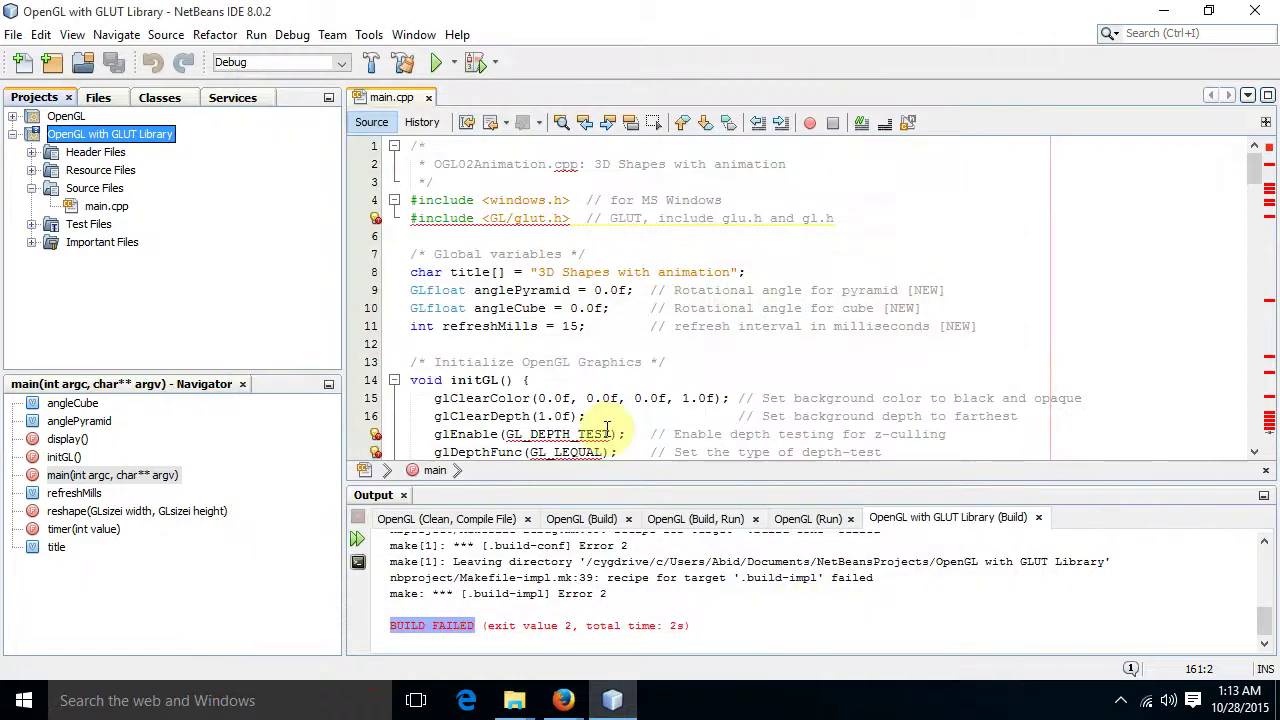
Build and run the OpenGL with GLUT Library project, closing its 3D Shapes with animation window when done.
{"action": "left_click", "coordinate": [257, 36]}
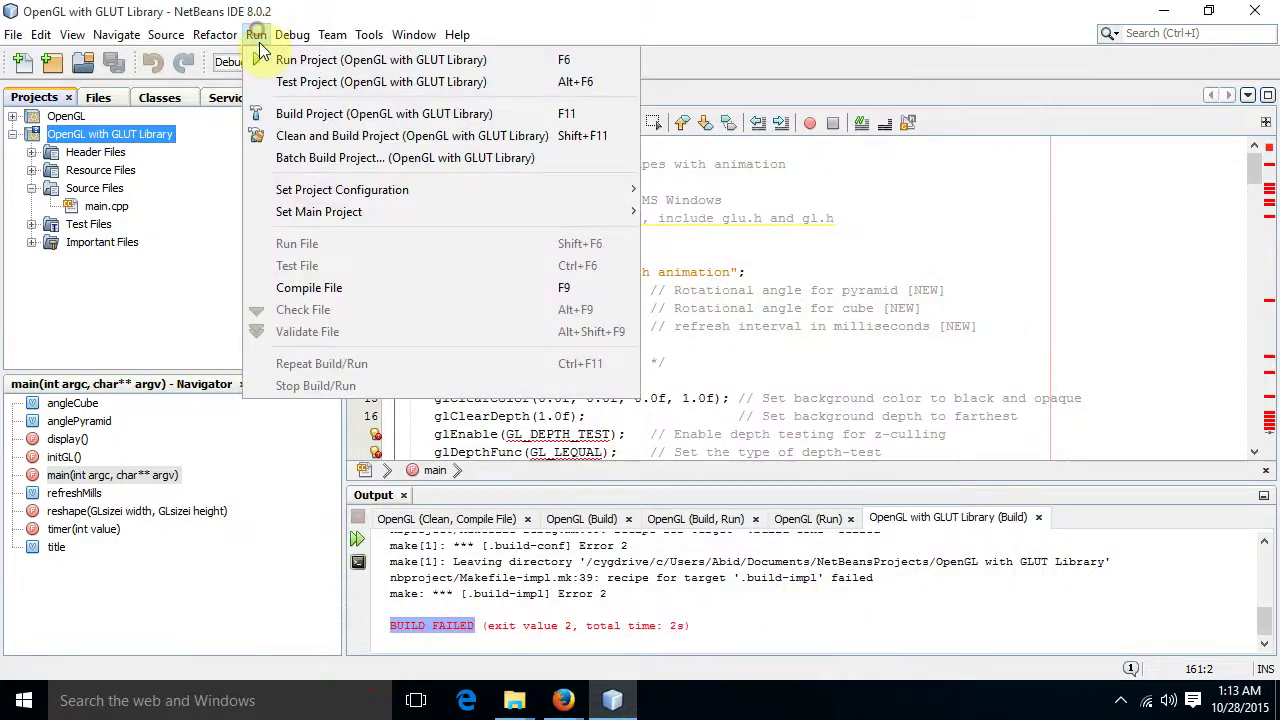
{"action": "left_click", "coordinate": [287, 115]}
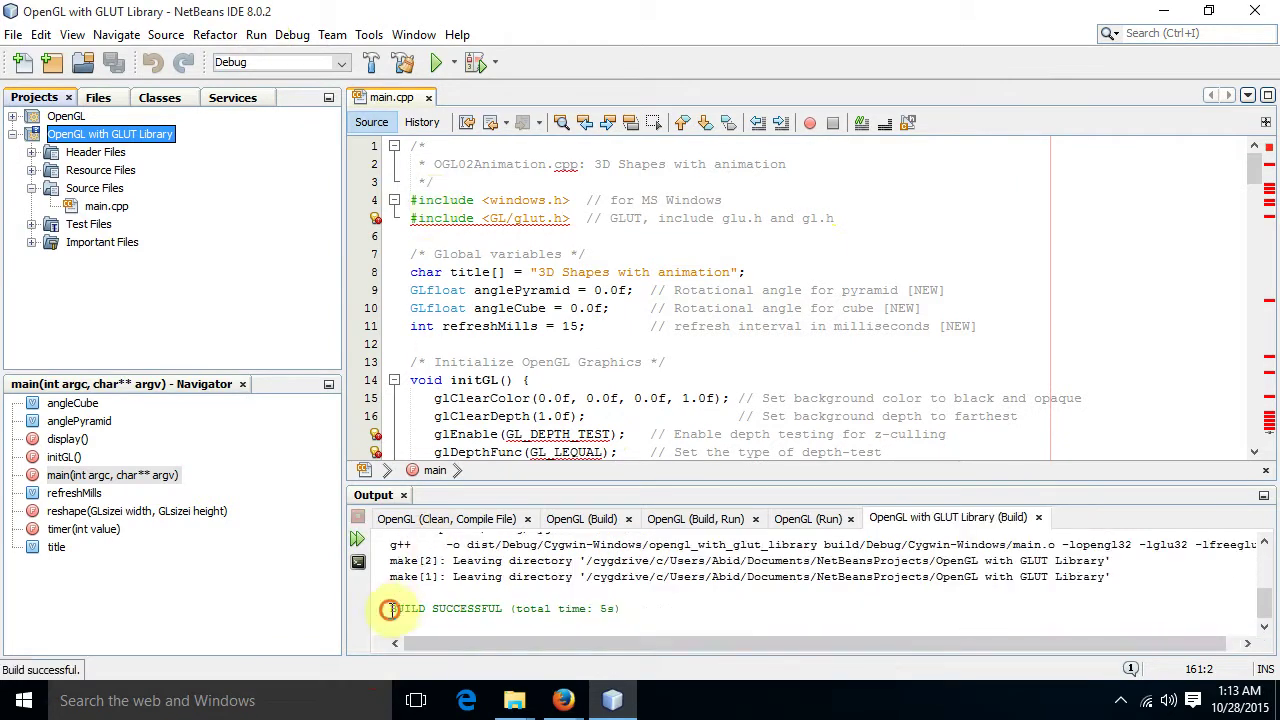
{"action": "left_click_drag", "start_coordinate": [390, 608], "coordinate": [507, 610]}
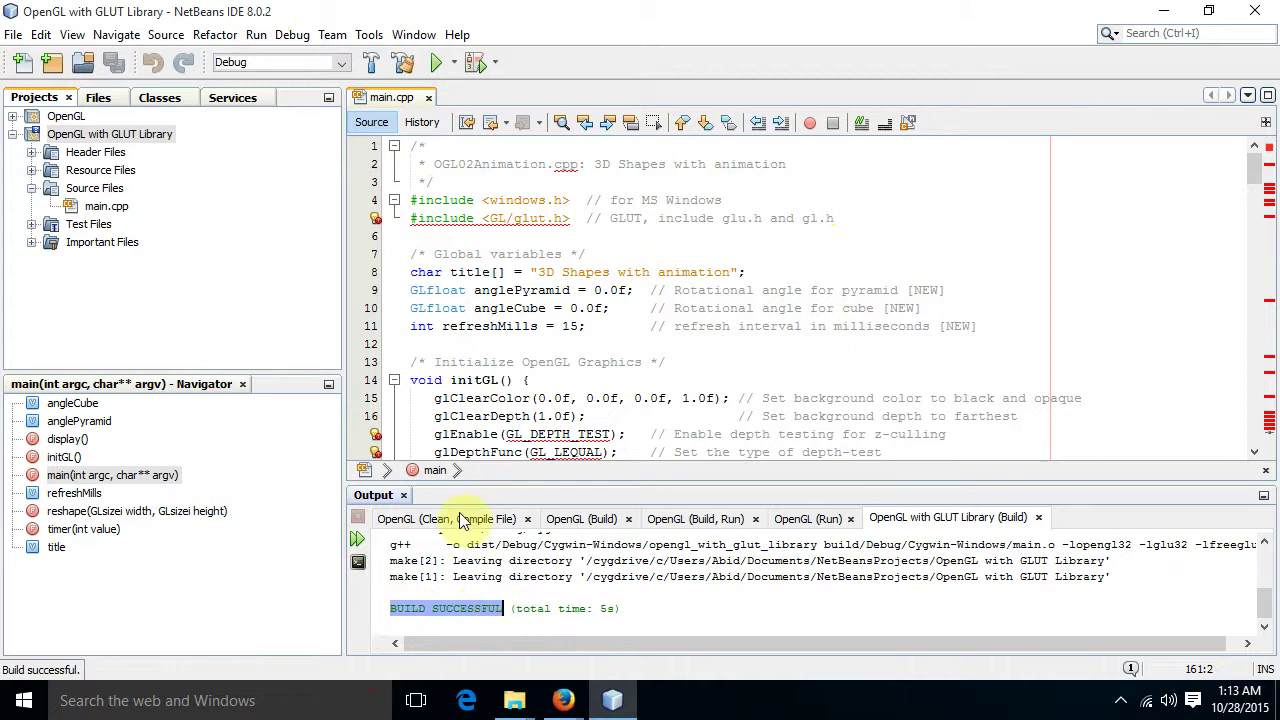
{"action": "left_click", "coordinate": [434, 63]}
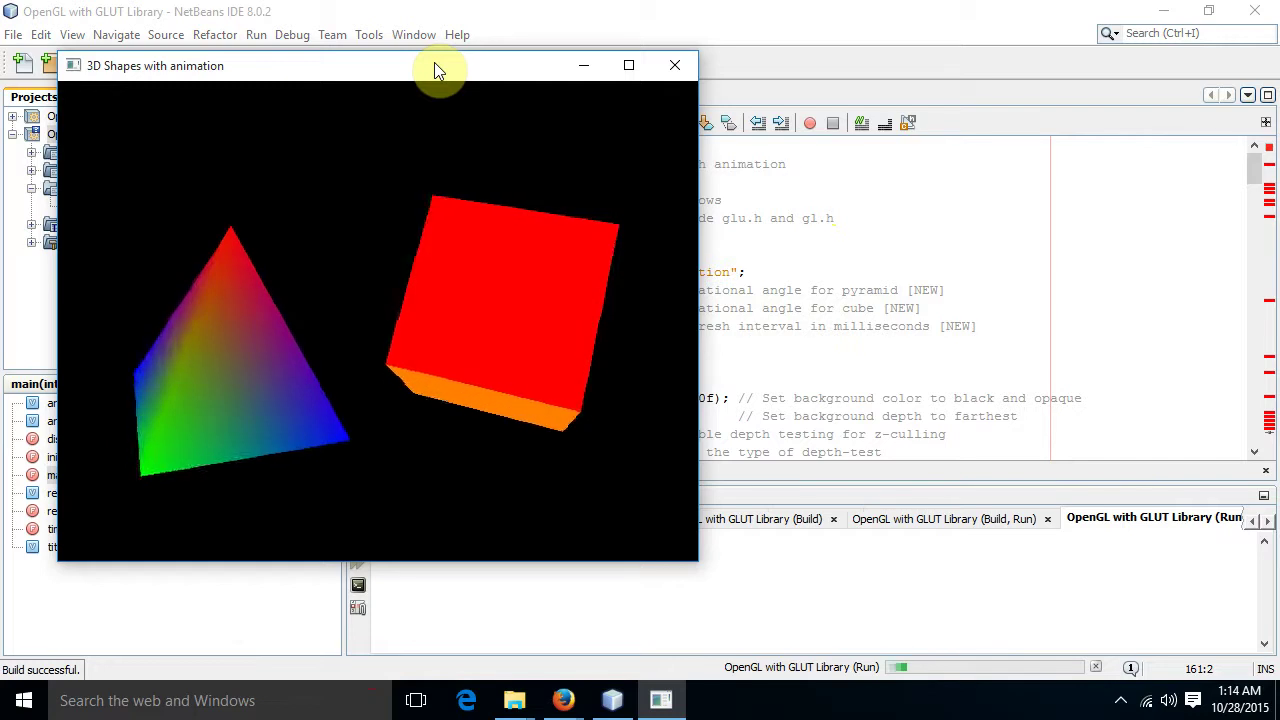
{"action": "left_click", "coordinate": [675, 63]}
Comment out the #include <windows.h> line in main.cpp.
{"action": "left_click", "coordinate": [414, 201]}
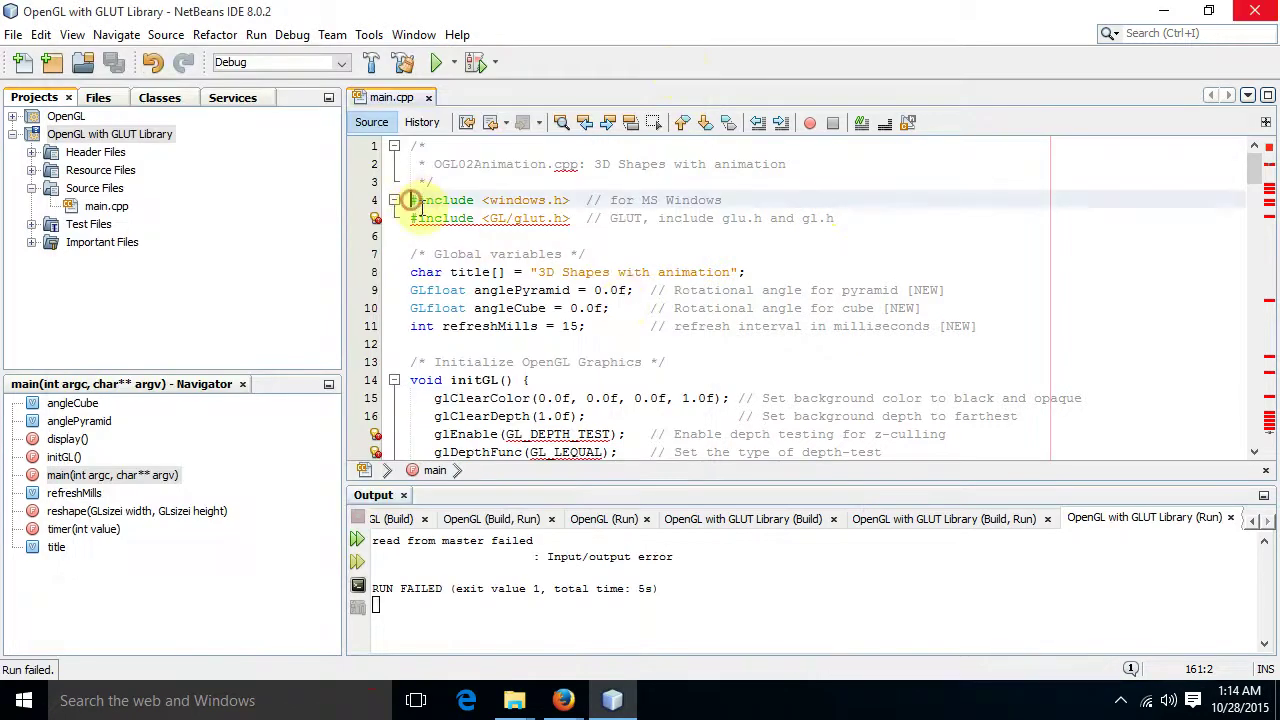
{"action": "type", "text": "//"}
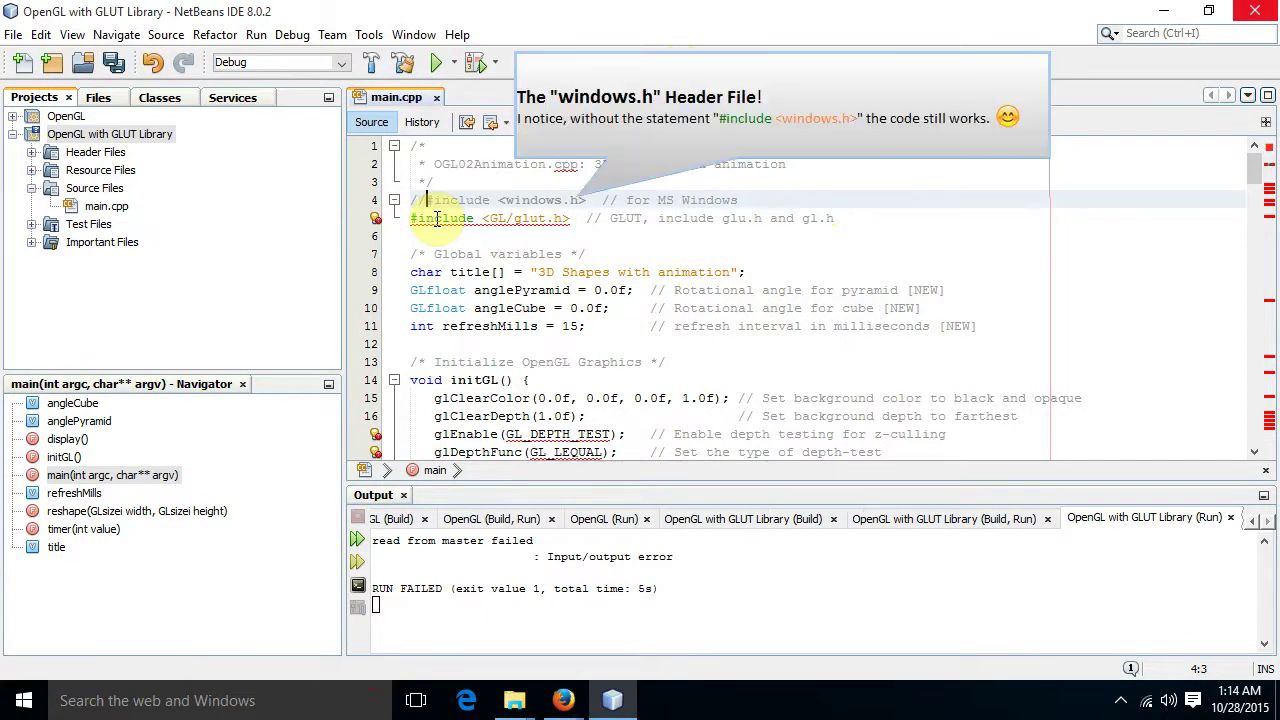
Rebuild and rerun the project with the windows.h include commented out, closing the animation window when done.
{"action": "left_click", "coordinate": [256, 34]}
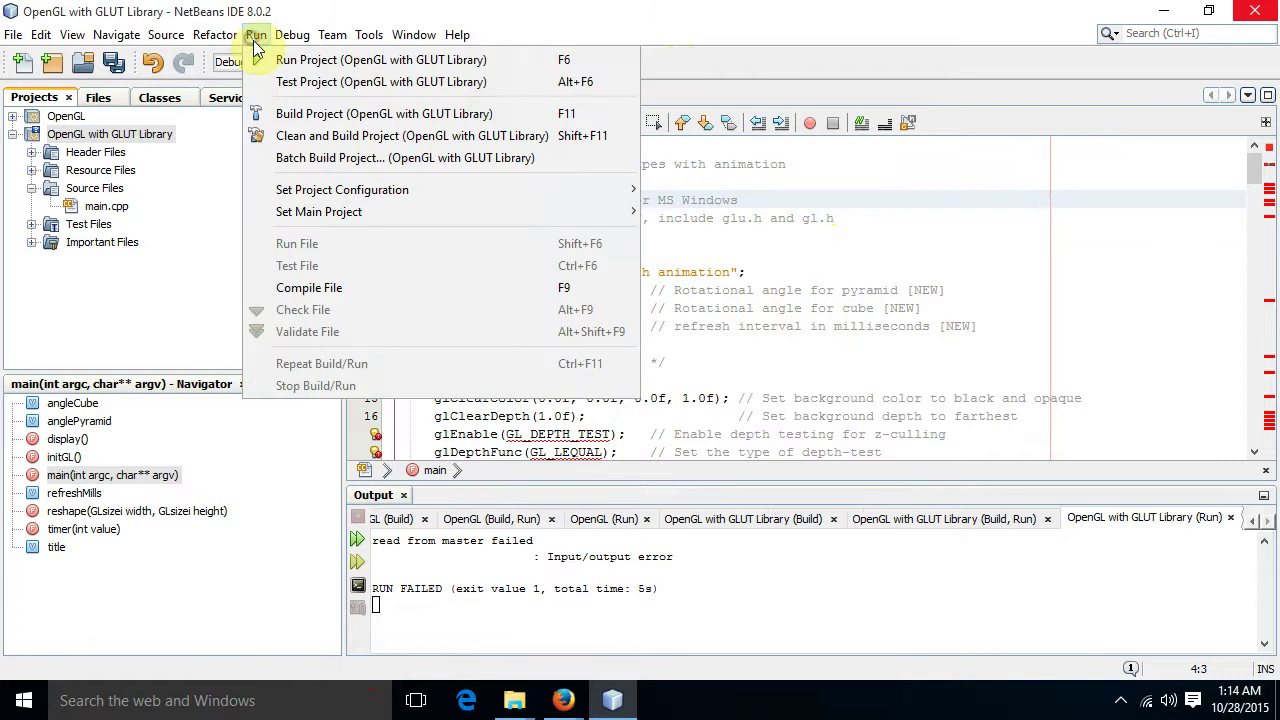
{"action": "left_click", "coordinate": [295, 114]}
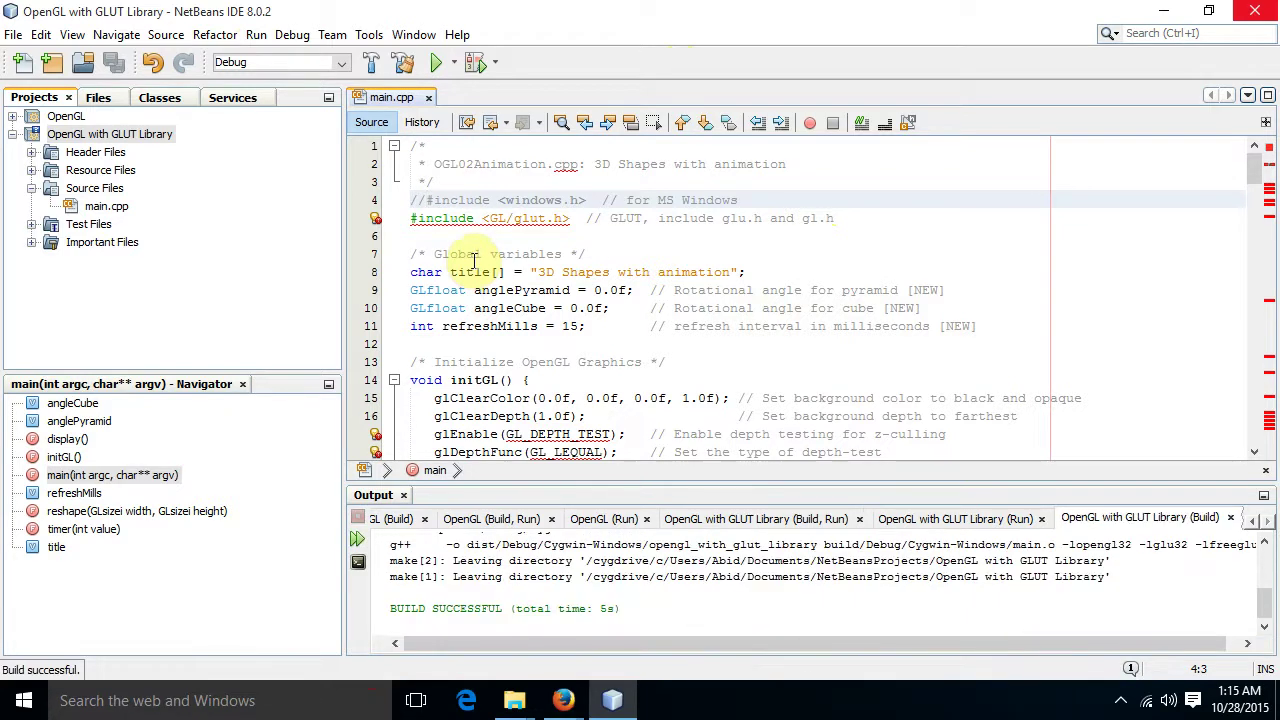
{"action": "left_click_drag", "start_coordinate": [390, 608], "coordinate": [506, 608]}
{"action": "left_click", "coordinate": [436, 62]}
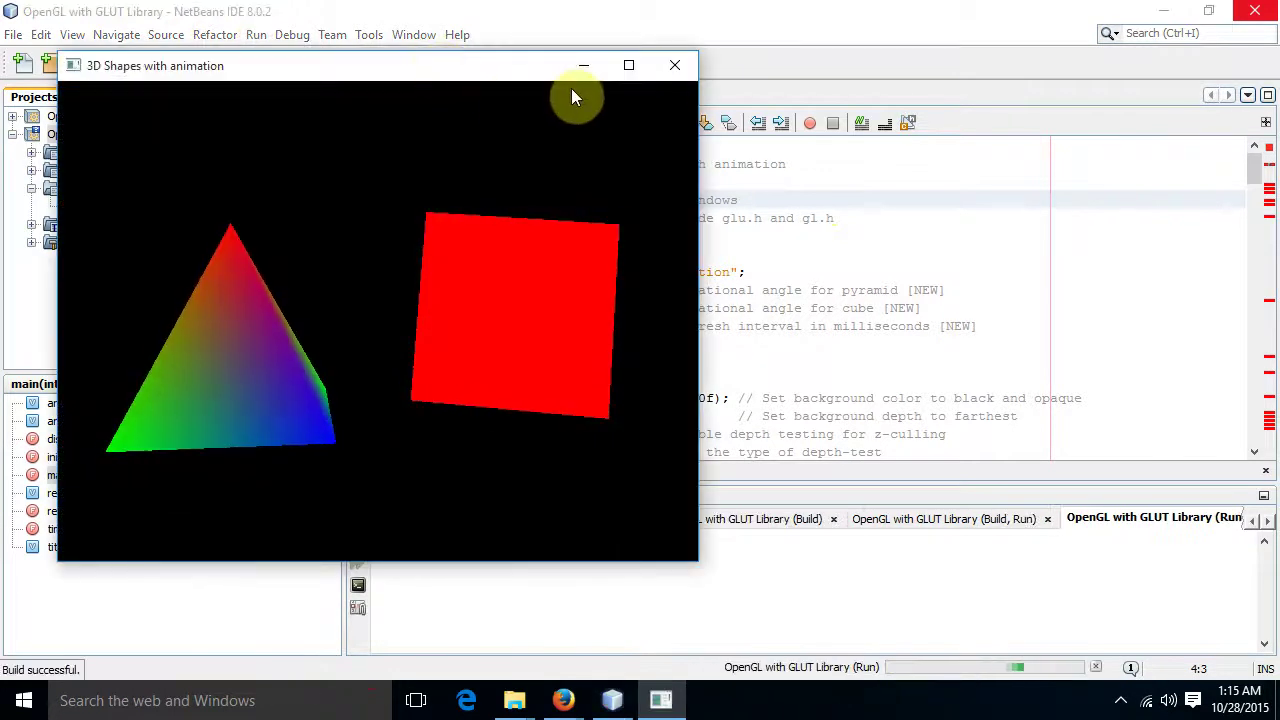
{"action": "left_click", "coordinate": [671, 66]}
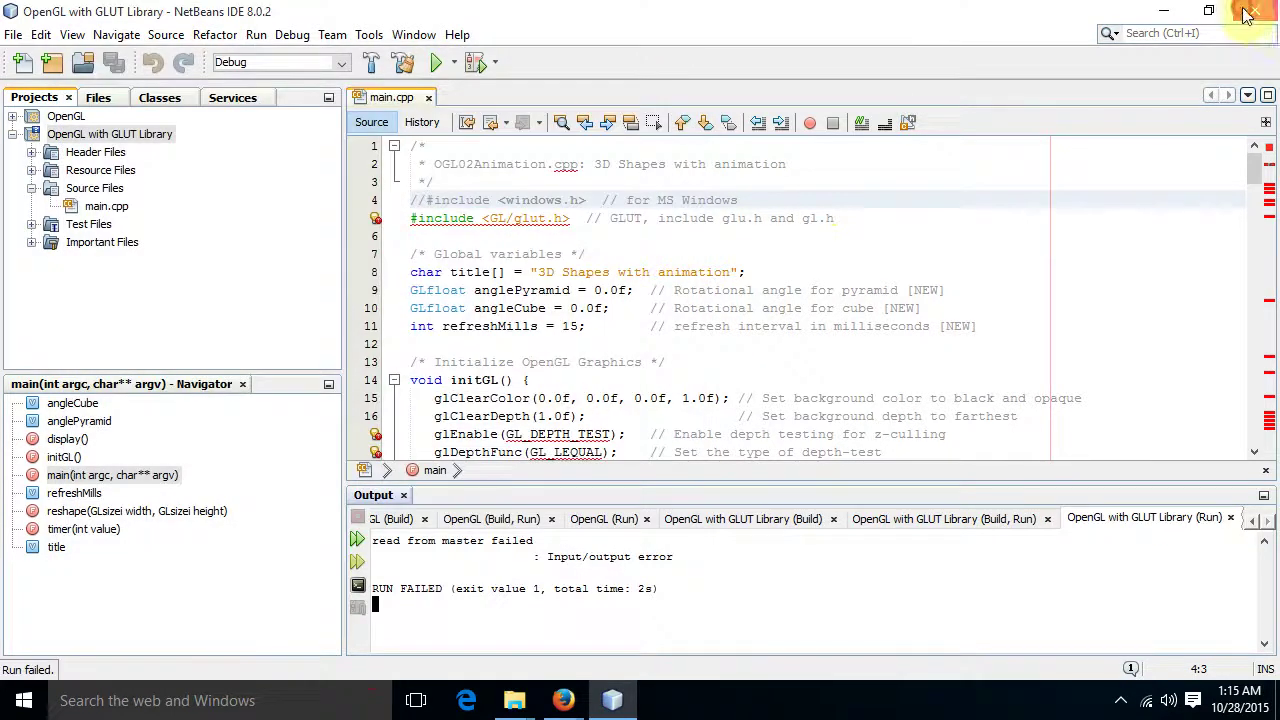